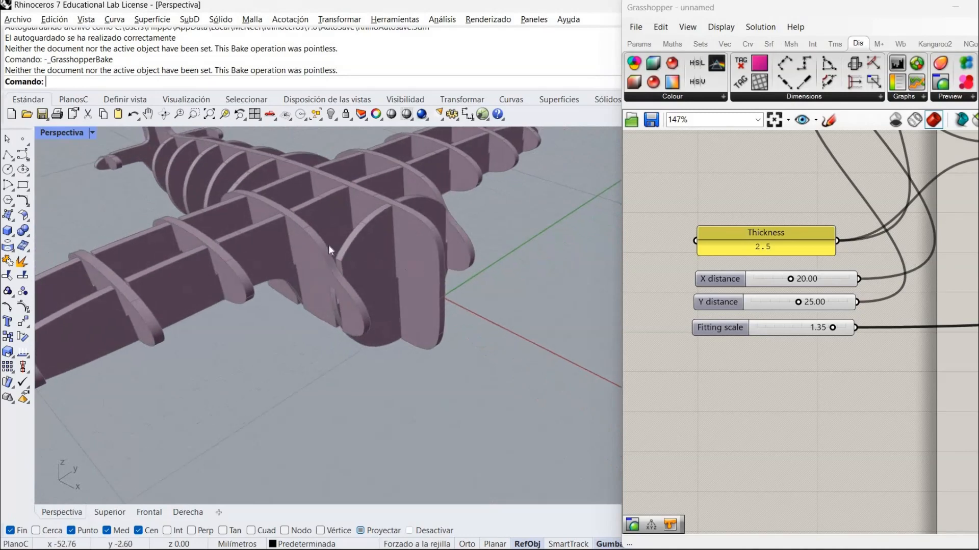
Set the X distance slider to 25.00 to change the spacing of the airplane's ribs
mouse_move(322, 237)
right_down()
mouse_move(307, 230)
mouse_move(351, 225)
mouse_move(298, 217)
mouse_move(316, 214)
mouse_move(339, 230)
right_up()
scroll(338, 228, down, 3)
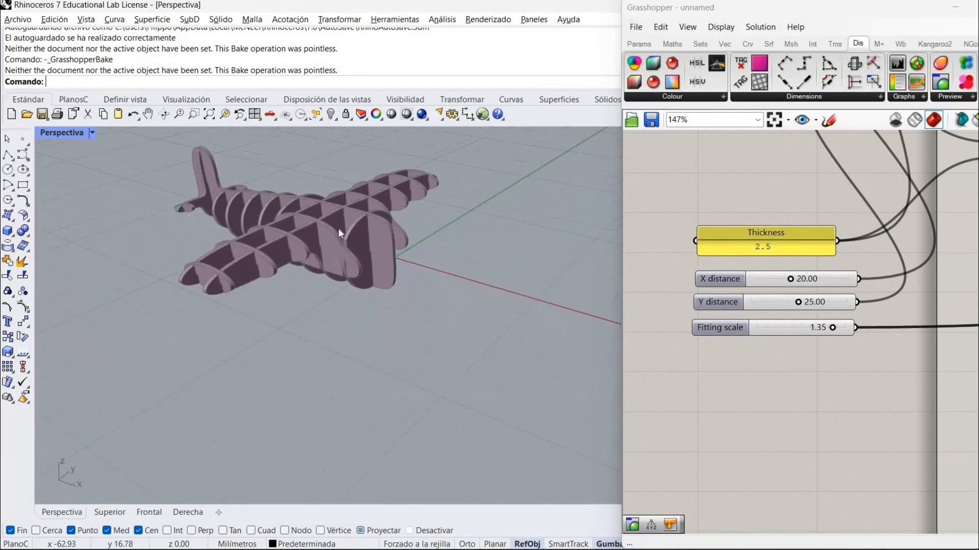
shift+right_drag(338, 228, 393, 272)
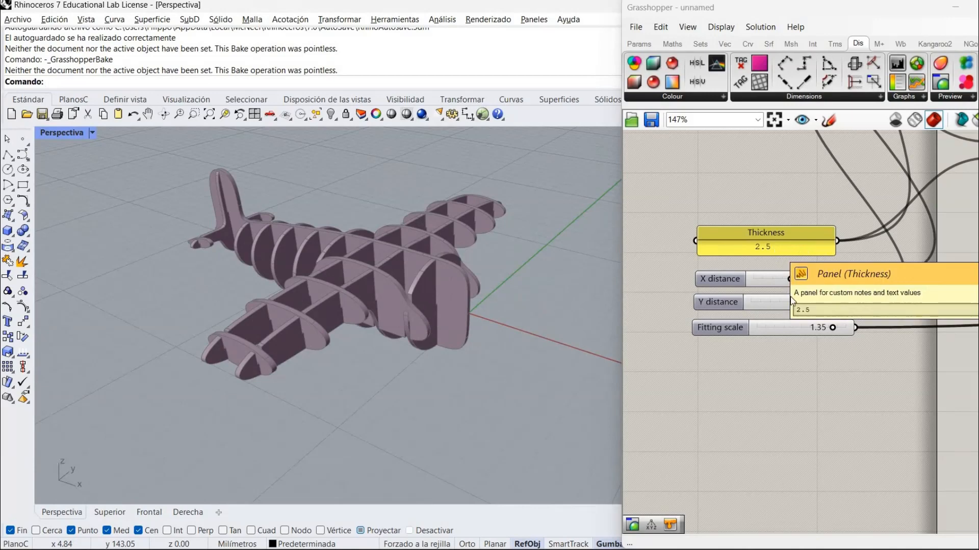
double_click(803, 282)
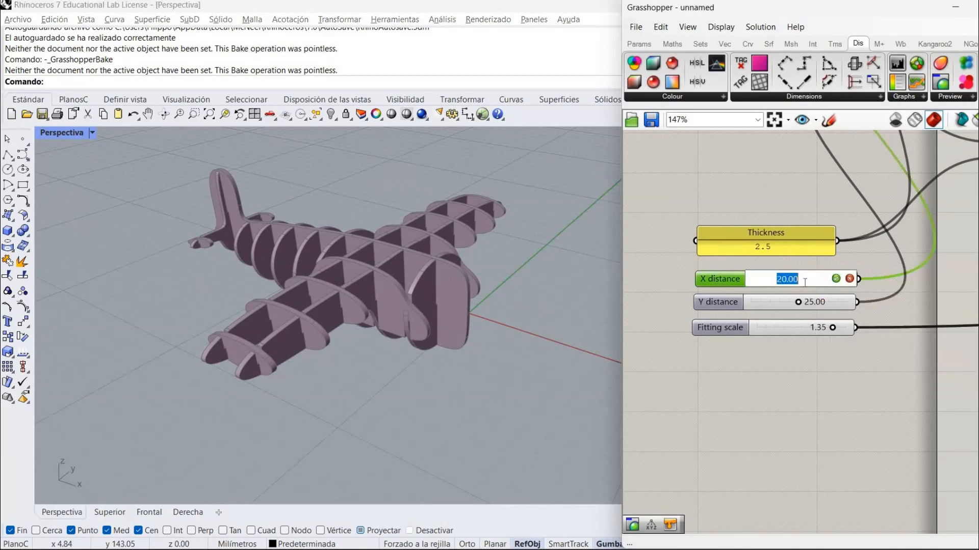
text(25)
key(Return)
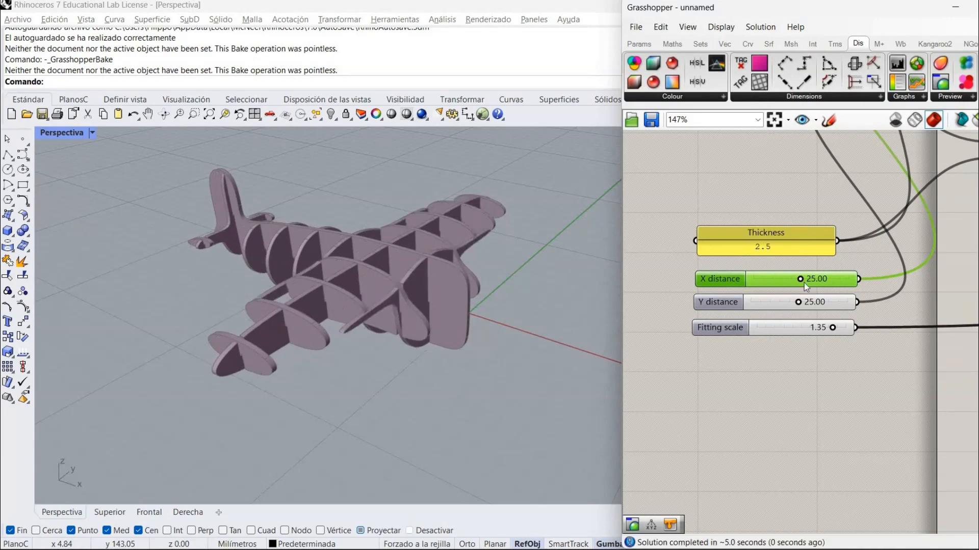
Set the Y distance slider to 20.00 to change the rib spacing in the other direction
drag(810, 307, 805, 309)
double_click(805, 309)
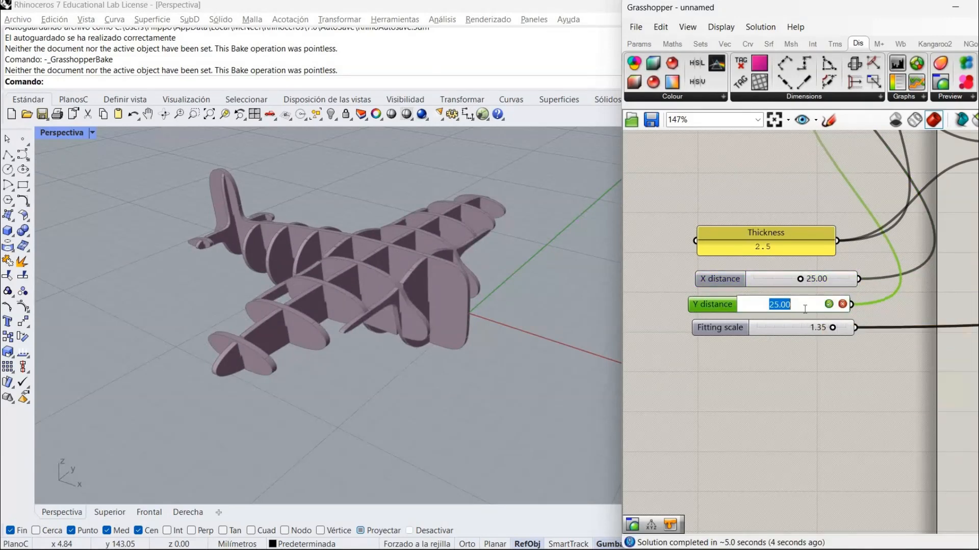
text(20)
key(Return)
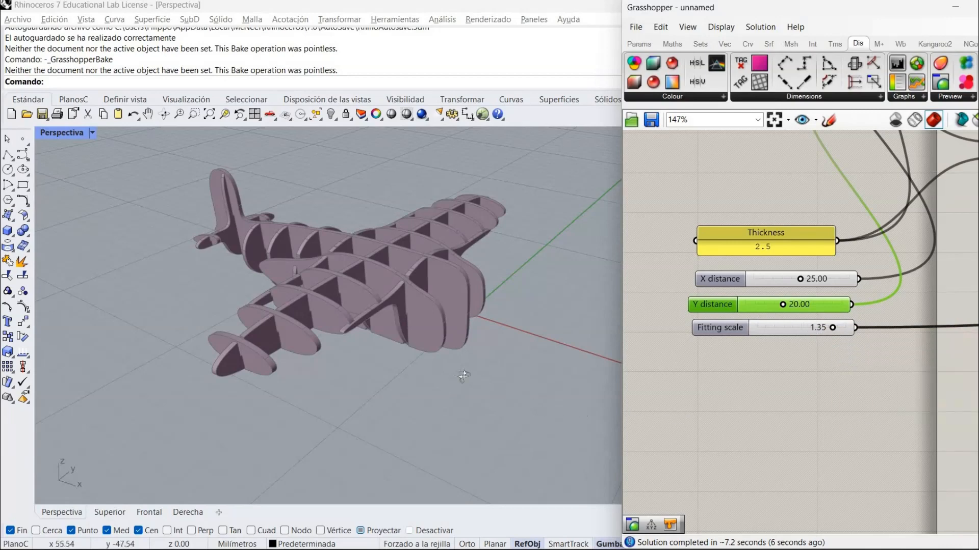
Inspect the slot fit at the rib intersections on the wing and set the Fitting scale slider to 1.00
right_drag(469, 378, 128, 161)
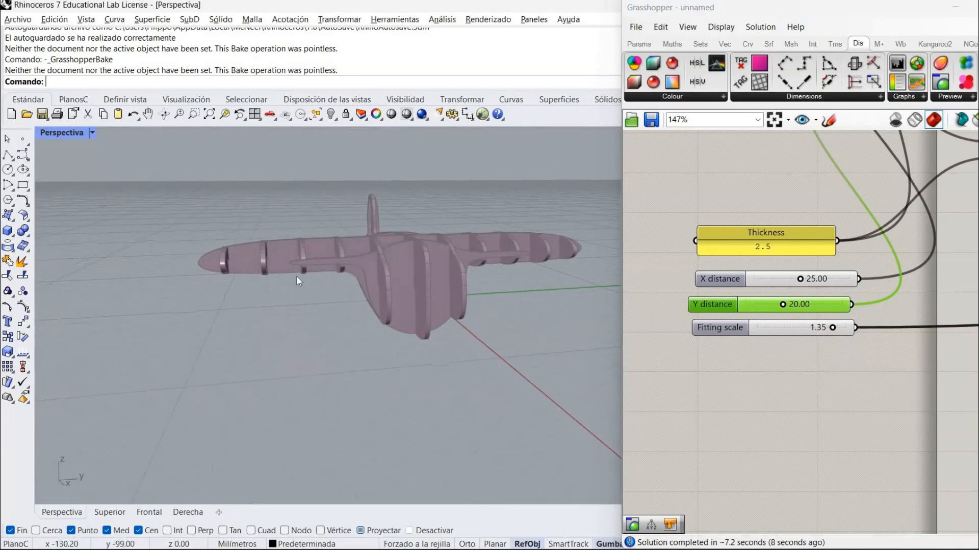
scroll(296, 277, up, 5)
right_drag(316, 315, 269, 281)
scroll(269, 281, up, 5)
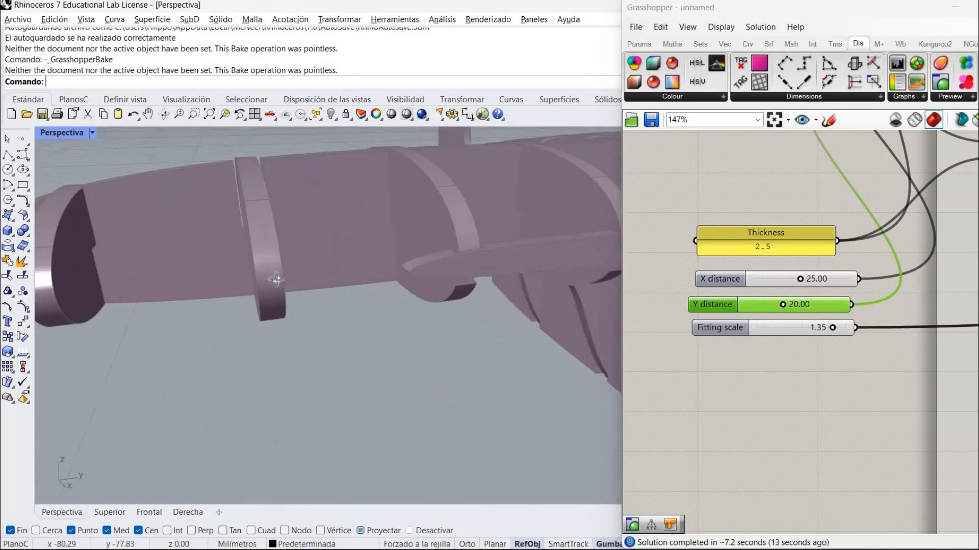
right_drag(263, 284, 225, 243)
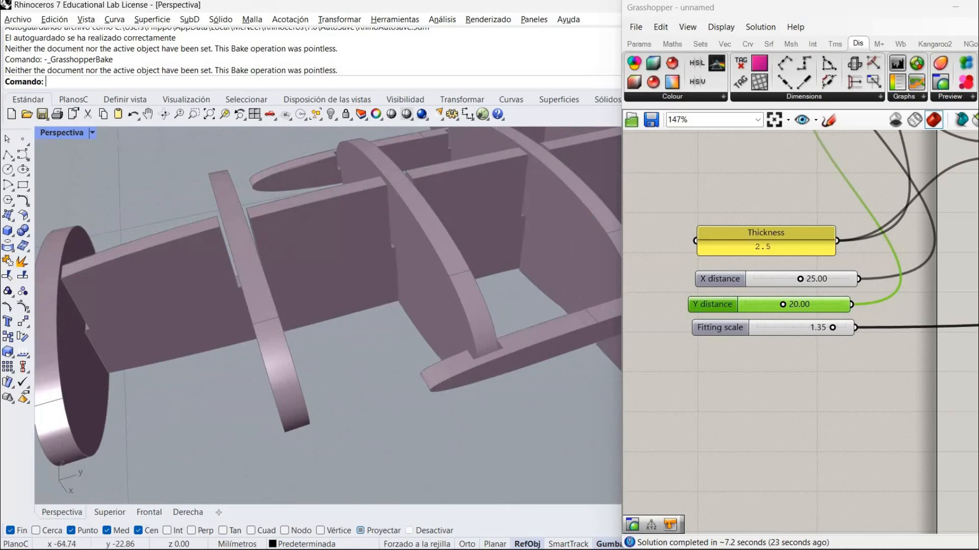
double_click(832, 328)
text(1)
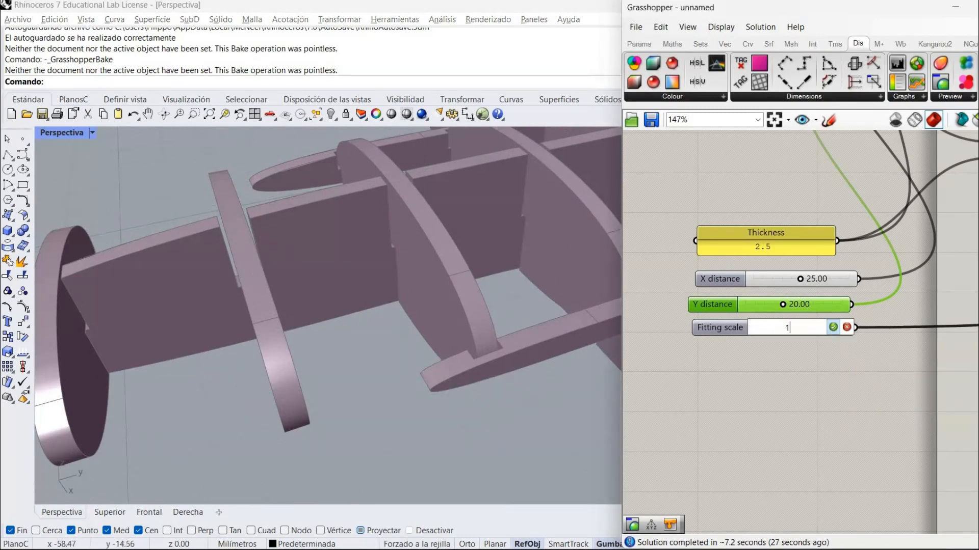
click(832, 328)
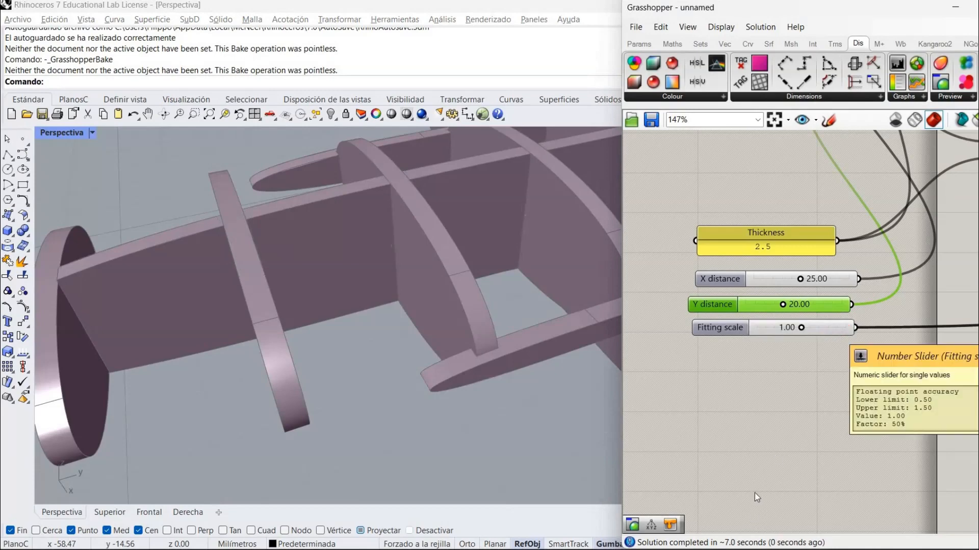
click(760, 449)
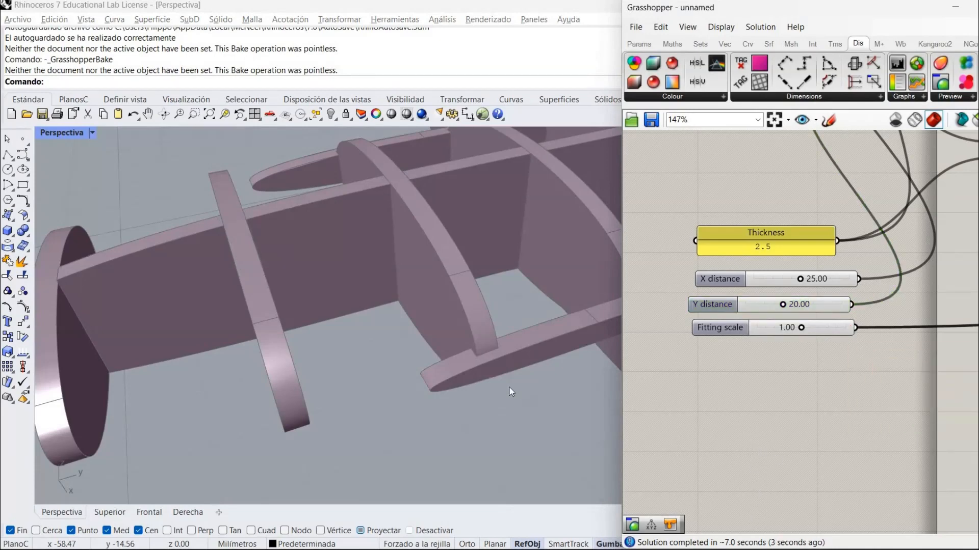
Turn on the preview of the Move and Rotate components at the end of the definition to show the flat cutting outlines
scroll(509, 386, down, 10)
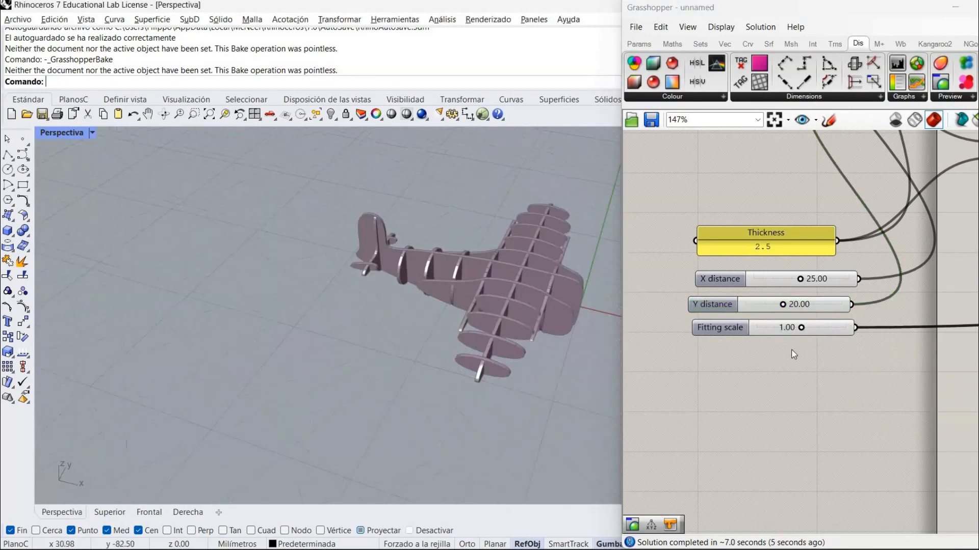
mouse_move(959, 433)
right_down()
mouse_move(808, 467)
mouse_move(658, 448)
right_up()
mouse_move(964, 438)
right_down()
mouse_move(881, 435)
mouse_move(658, 385)
right_up()
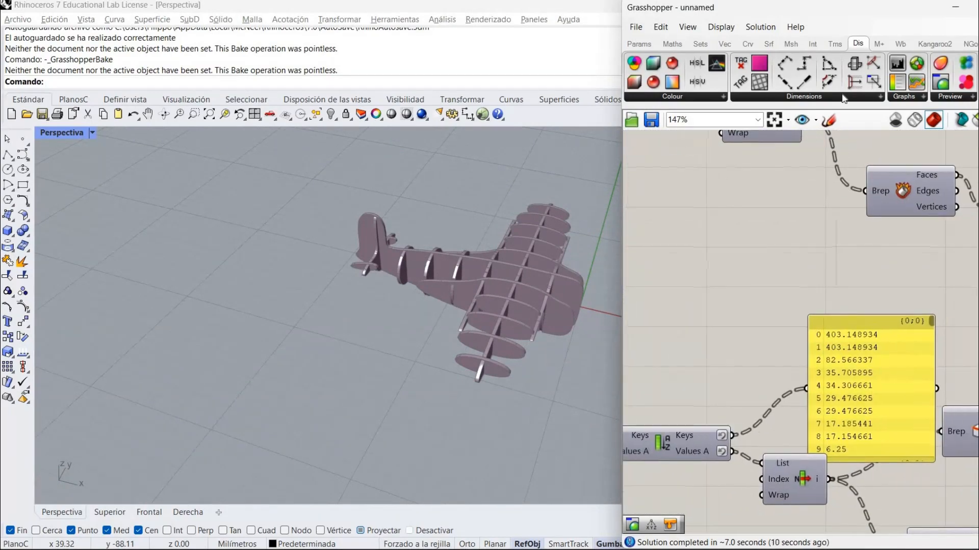
scroll(840, 262, down, 2)
mouse_move(960, 510)
right_down()
mouse_move(705, 457)
mouse_move(632, 416)
right_up()
right_drag(964, 501, 828, 423)
right_drag(705, 257, 797, 289)
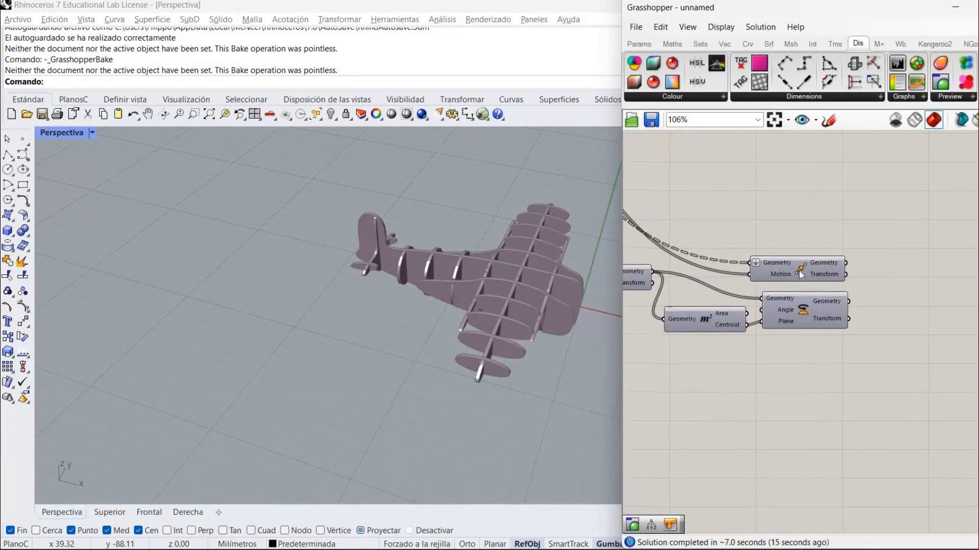
right_click(820, 290)
click(828, 294)
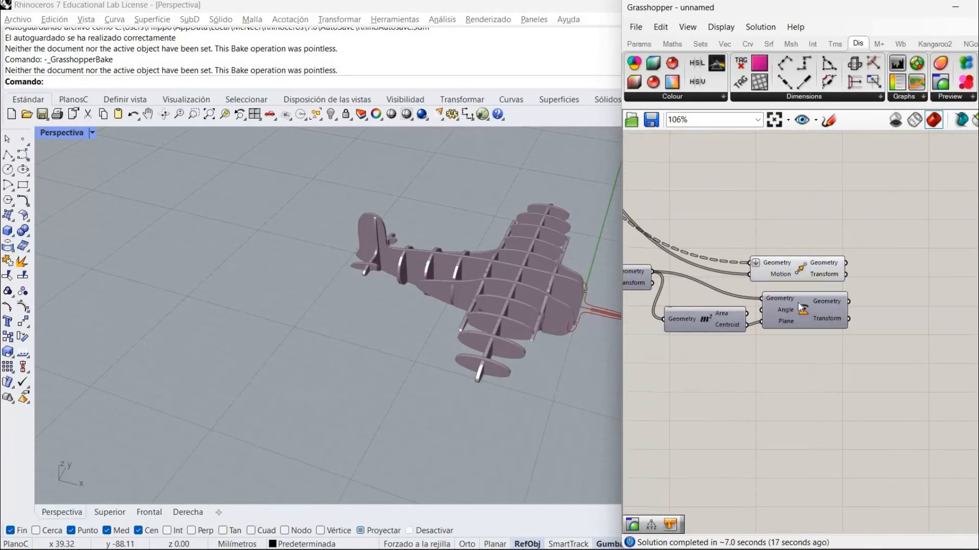
right_click(808, 307)
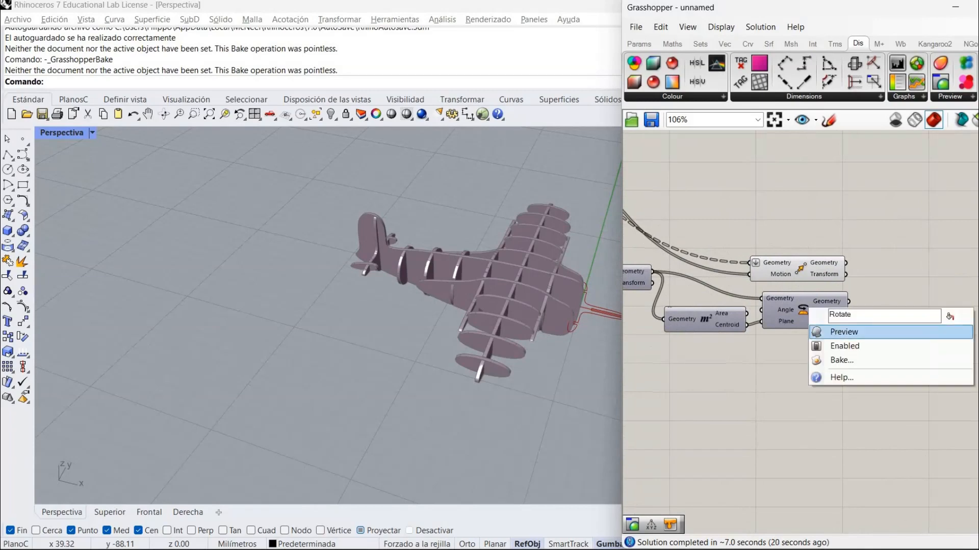
click(850, 332)
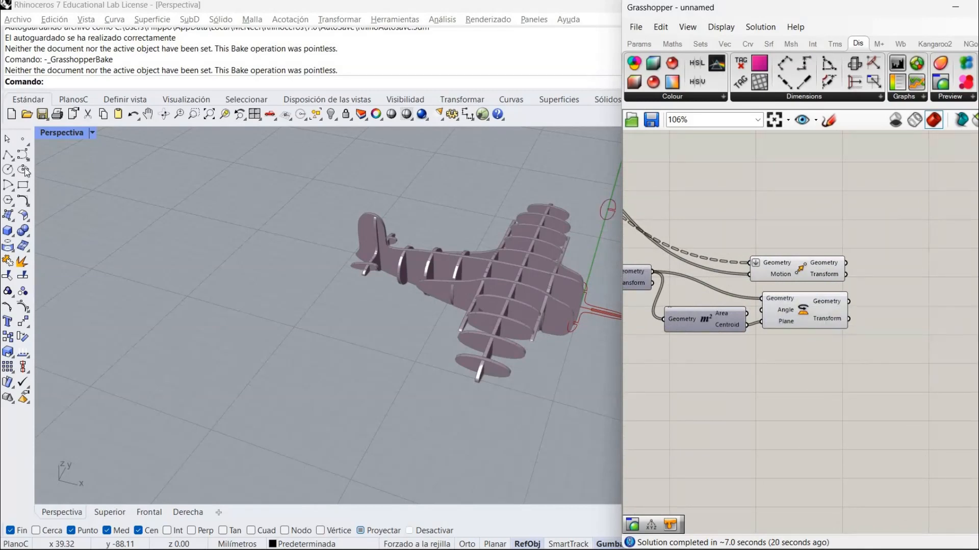
double_click(63, 136)
double_click(63, 135)
scroll(292, 377, up, 5)
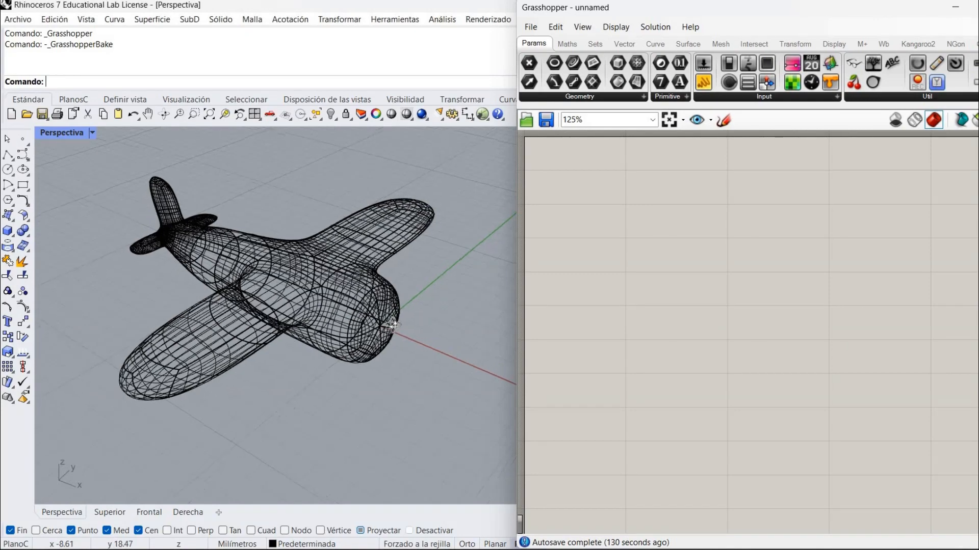
Add a Brep parameter to the empty Grasshopper canvas
mouse_move(394, 325)
right_down()
mouse_move(386, 320)
mouse_move(395, 309)
right_up()
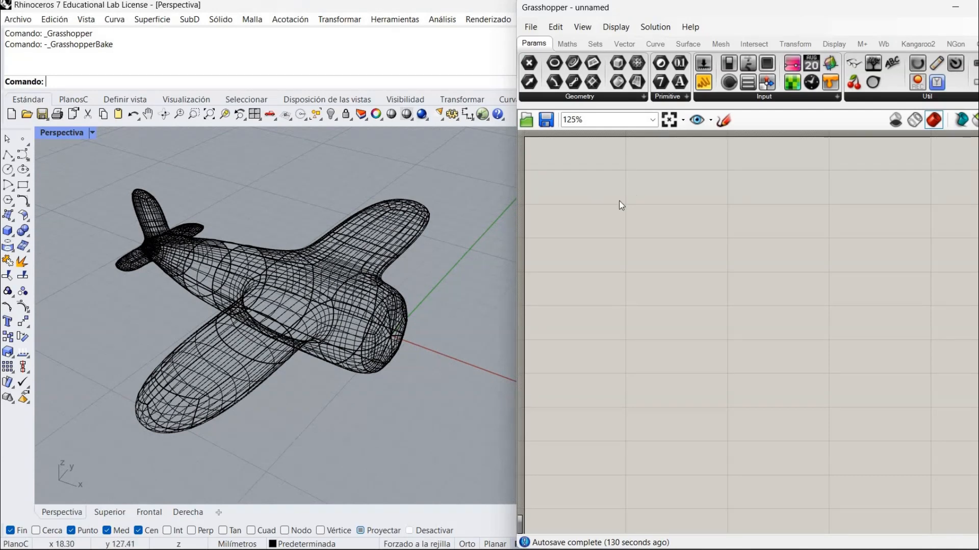
double_click(579, 198)
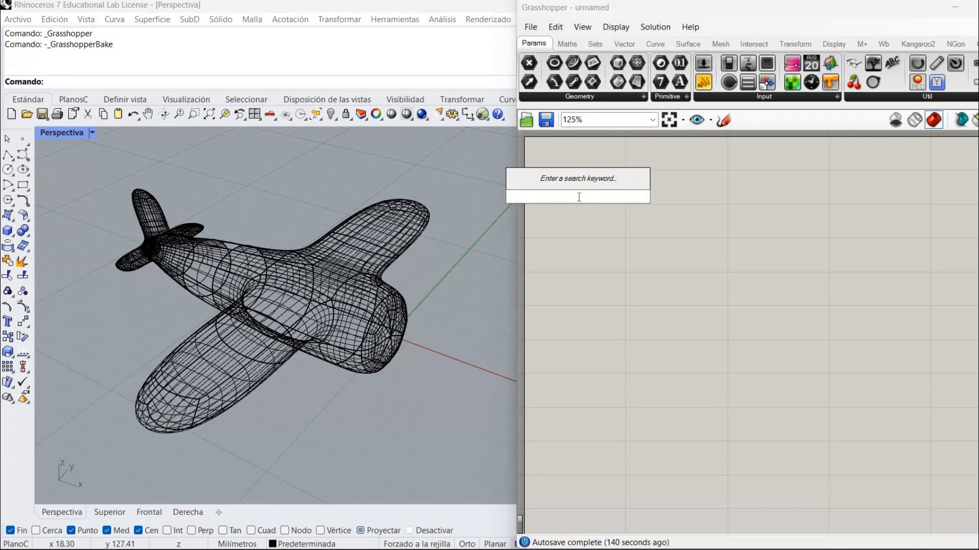
text(bre)
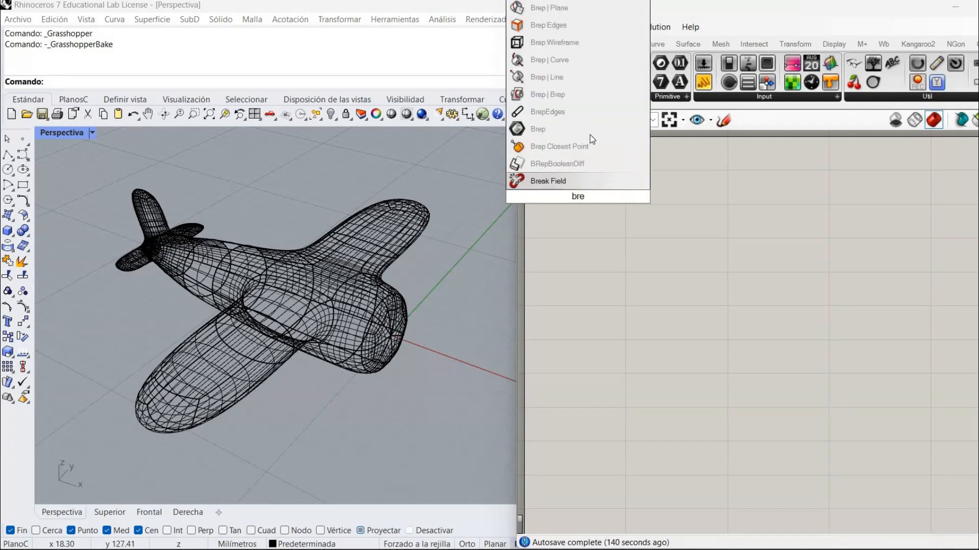
key(Return)
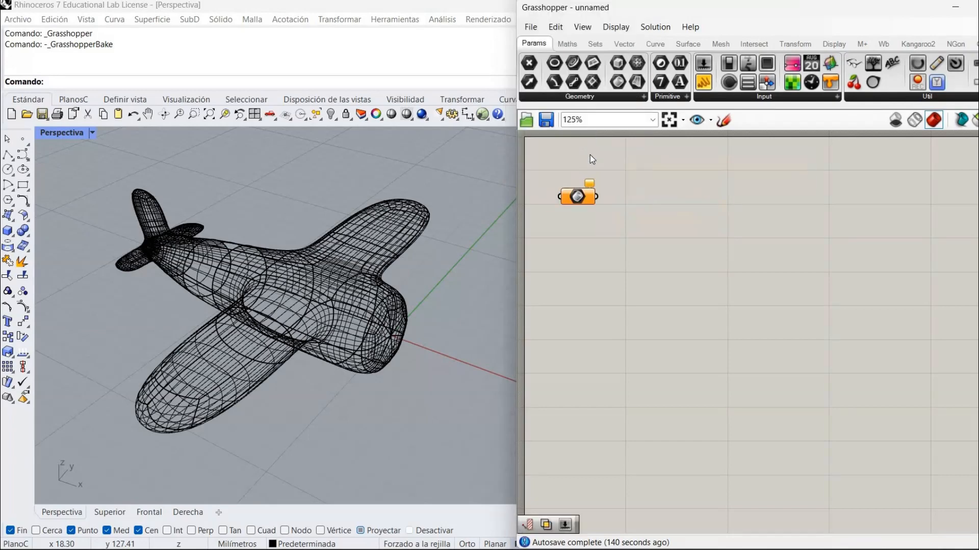
Reference the airplane's closed polysurface as the single Brep of the Brep parameter
right_click(576, 196)
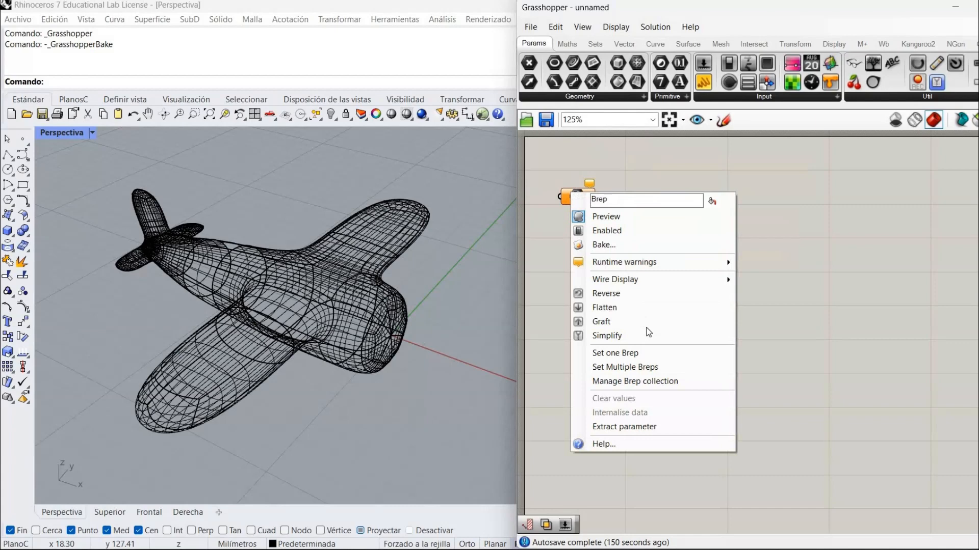
click(648, 356)
click(357, 324)
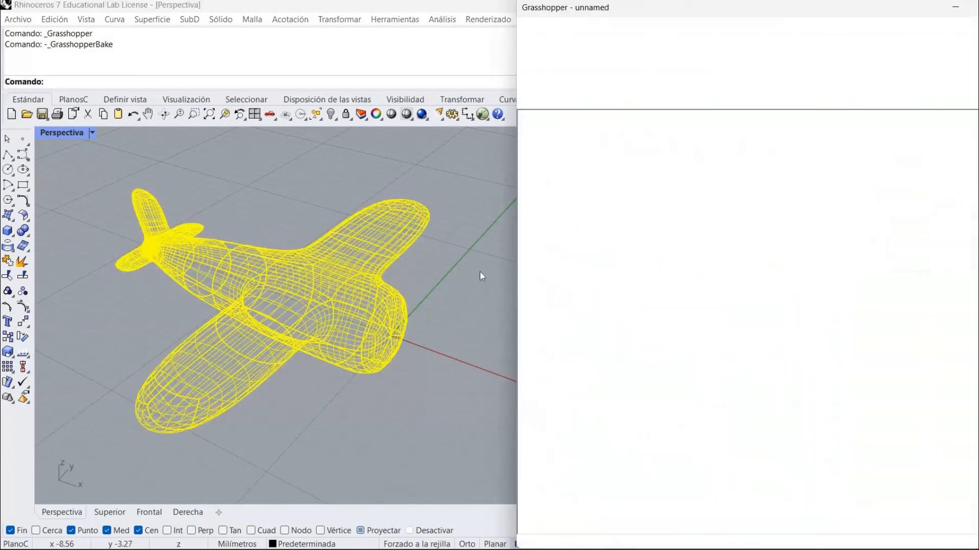
click(356, 323)
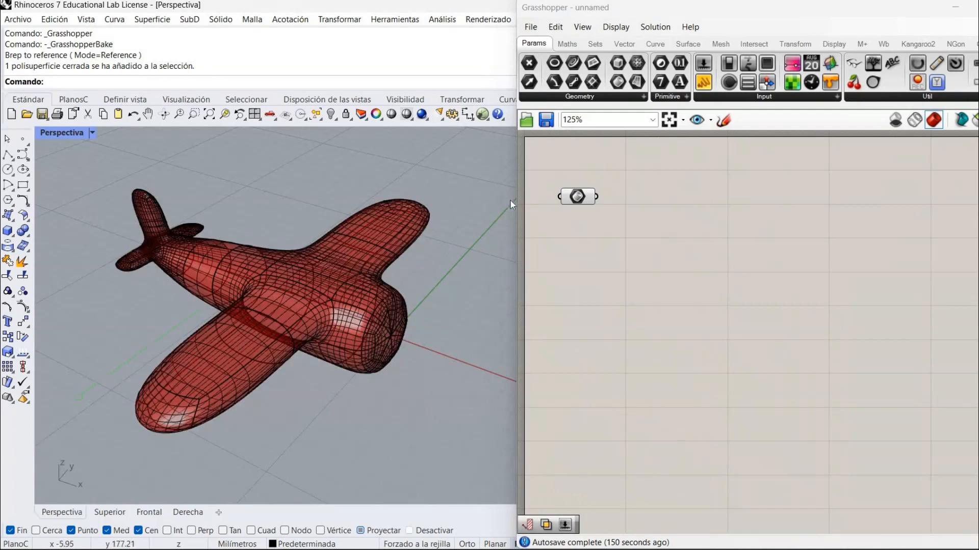
Internalise the Brep parameter's data and delete the original airplane polysurface from the Rhino model
right_click(572, 201)
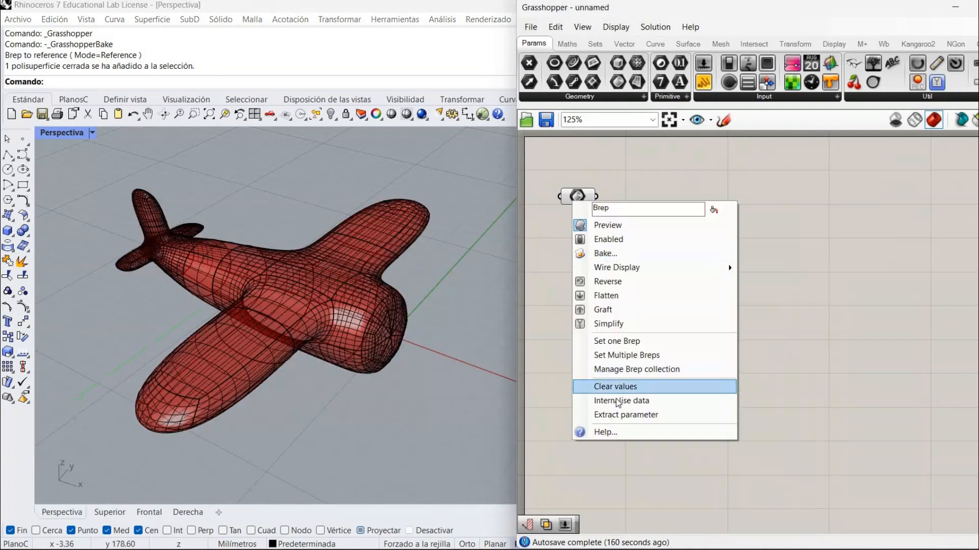
click(606, 400)
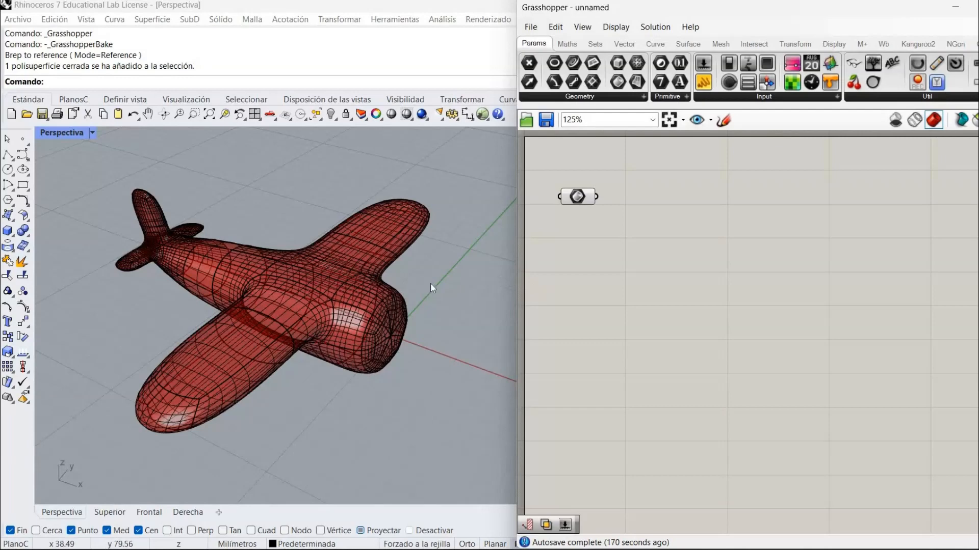
click(390, 299)
click(389, 299)
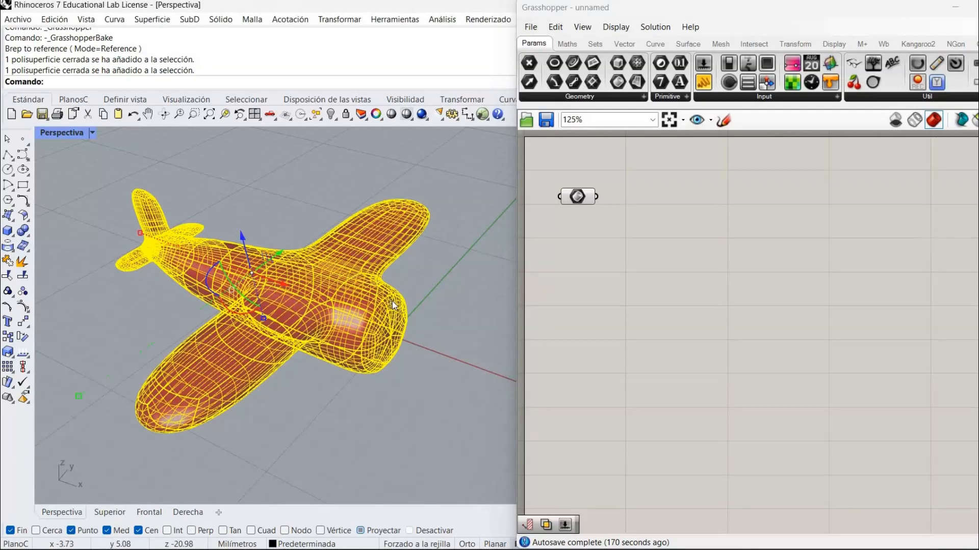
key(Delete)
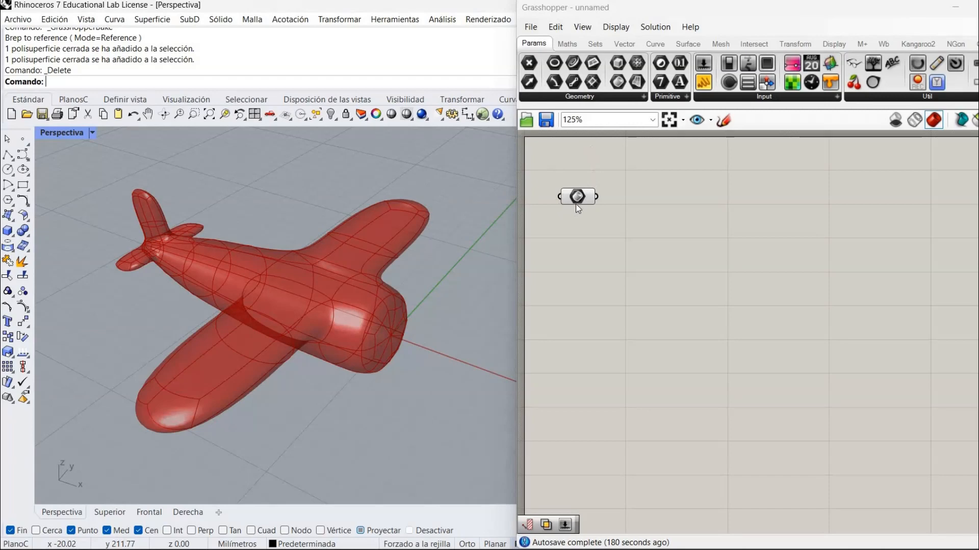
drag(583, 210, 590, 216)
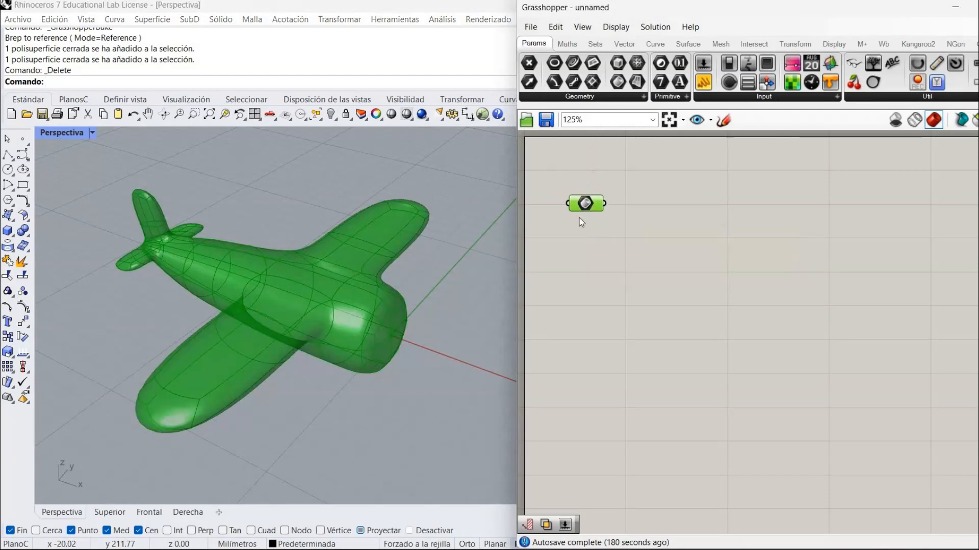
click(566, 244)
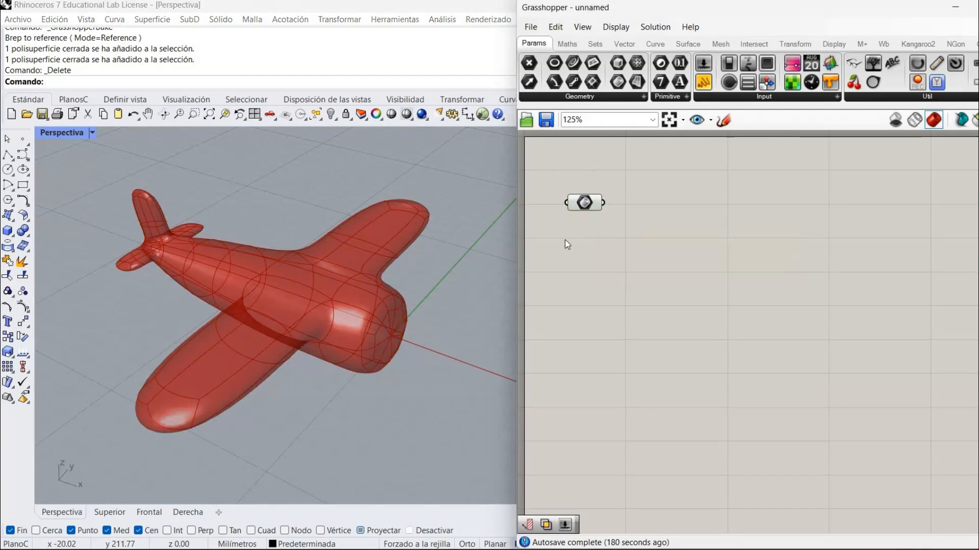
right_click(584, 205)
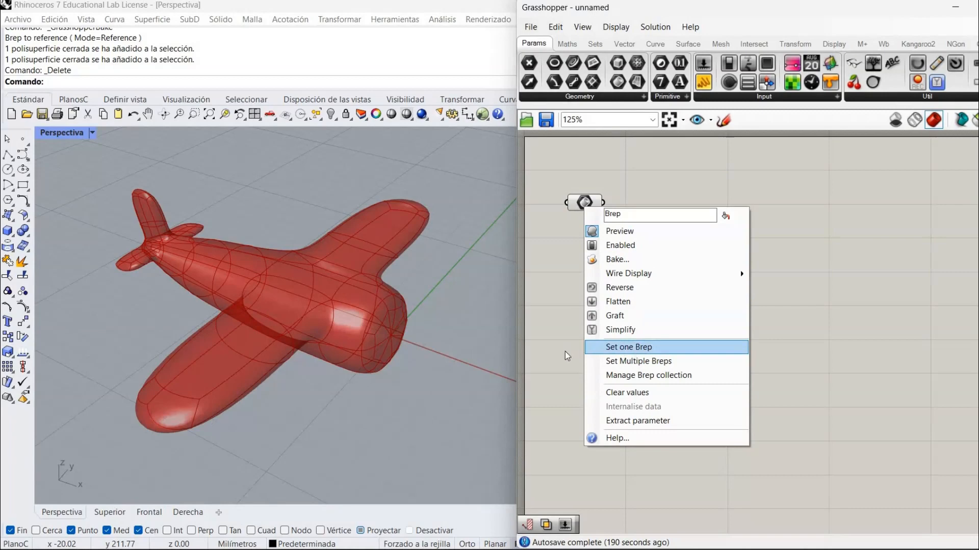
click(545, 331)
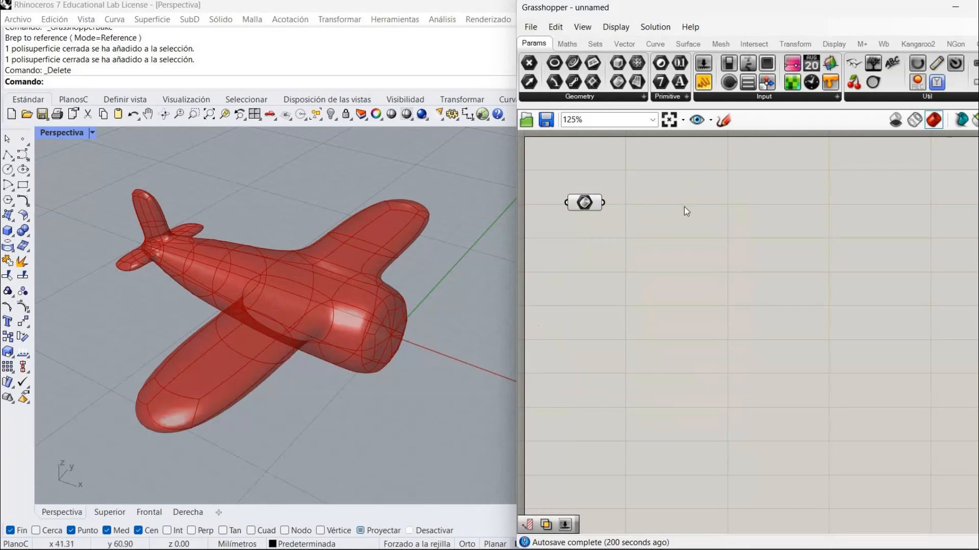
right_drag(681, 220, 677, 257)
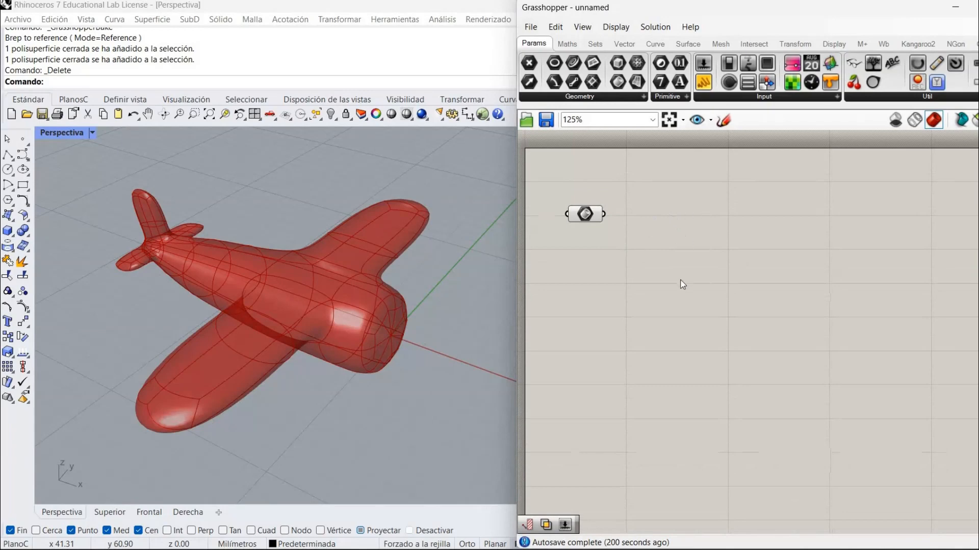
Add a Contour component for Breps and meshes and connect the Brep parameter to its Shape input
double_click(705, 222)
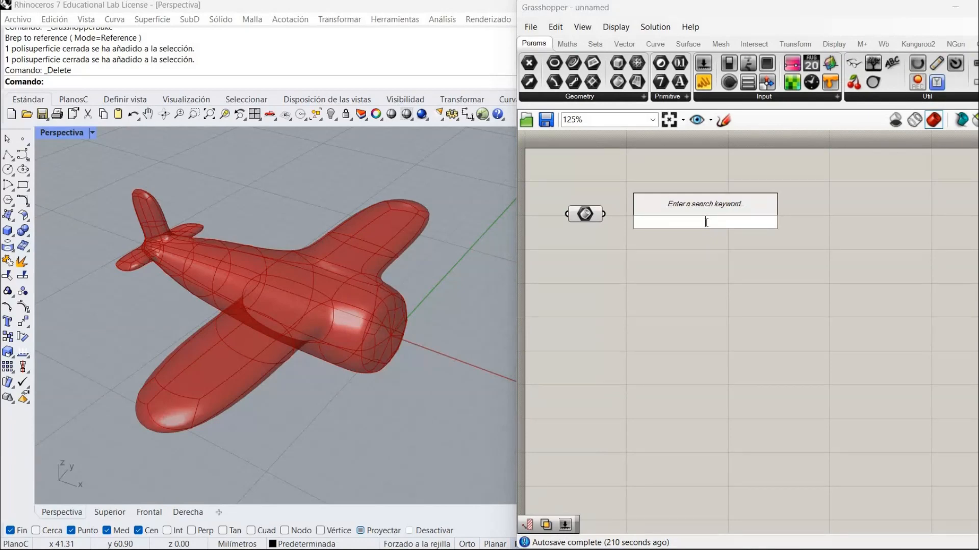
text(coun)
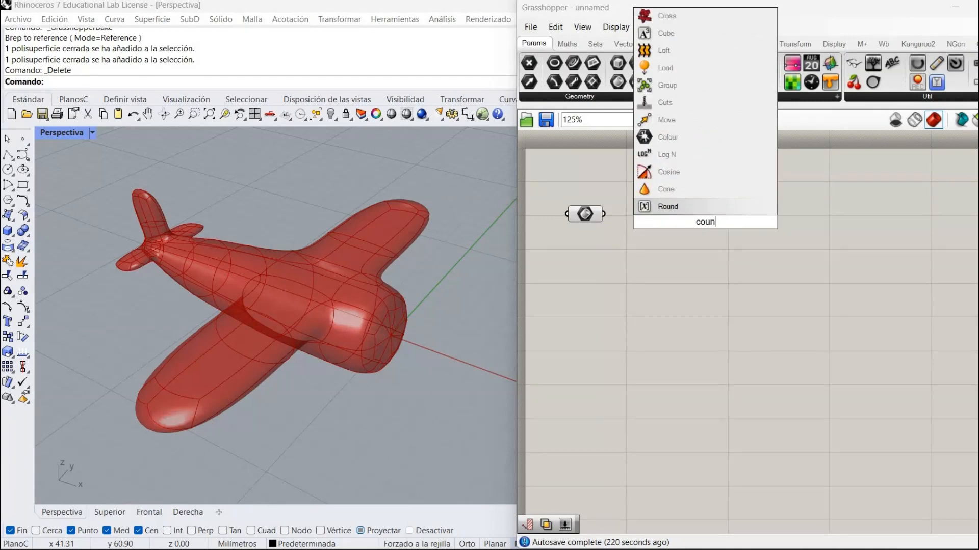
key(BackSpace)
key(BackSpace)
text(nt)
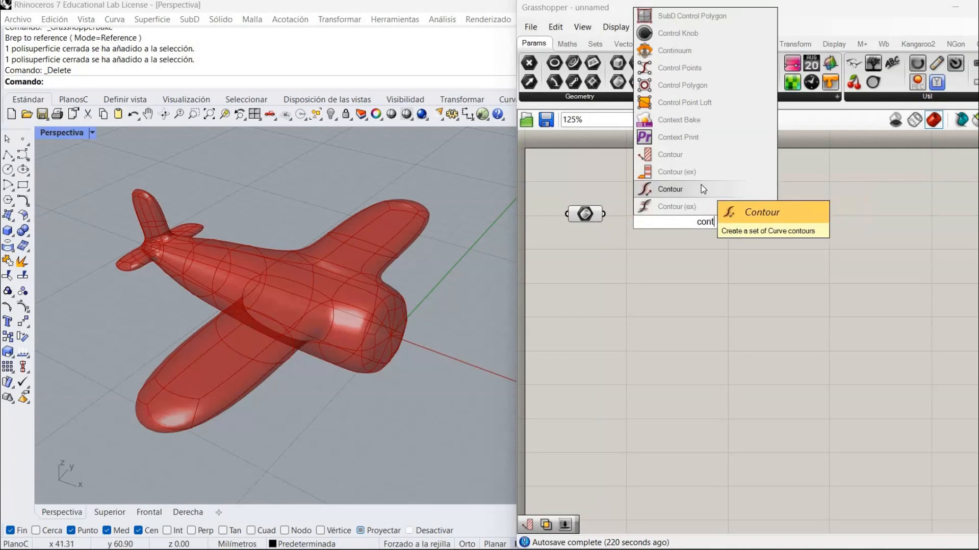
click(734, 159)
drag(606, 212, 693, 235)
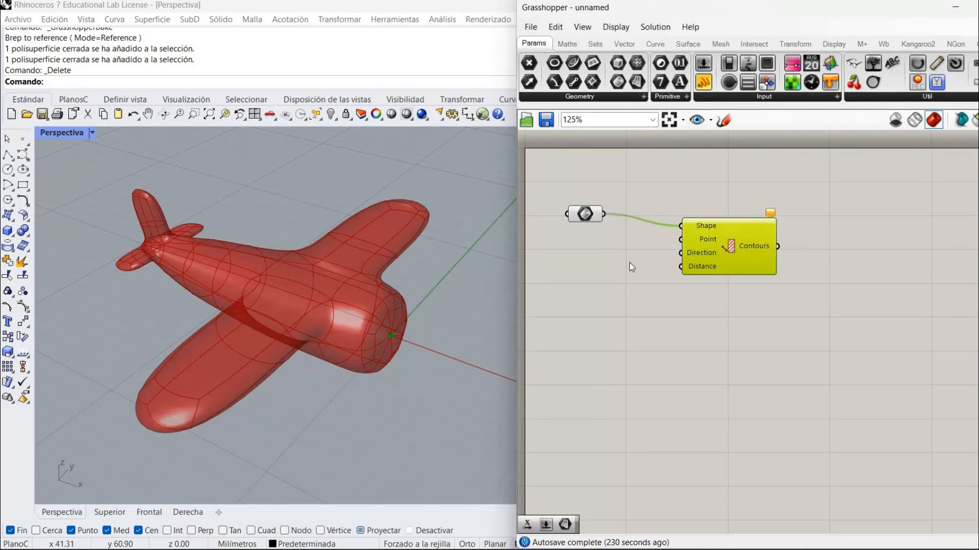
Add a Unit X vector below the Brep parameter and connect it to the Contour's Direction input
mouse_move(706, 240)
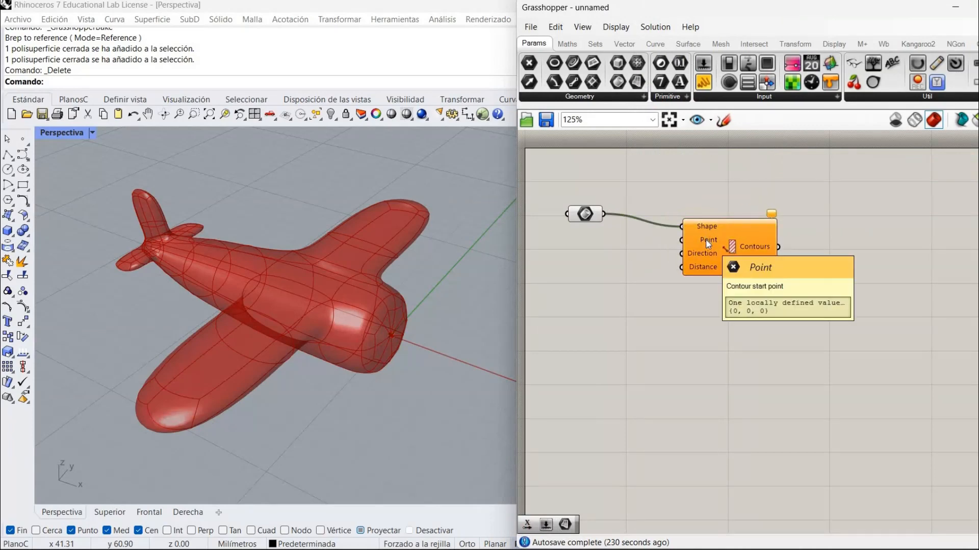
mouse_move(690, 258)
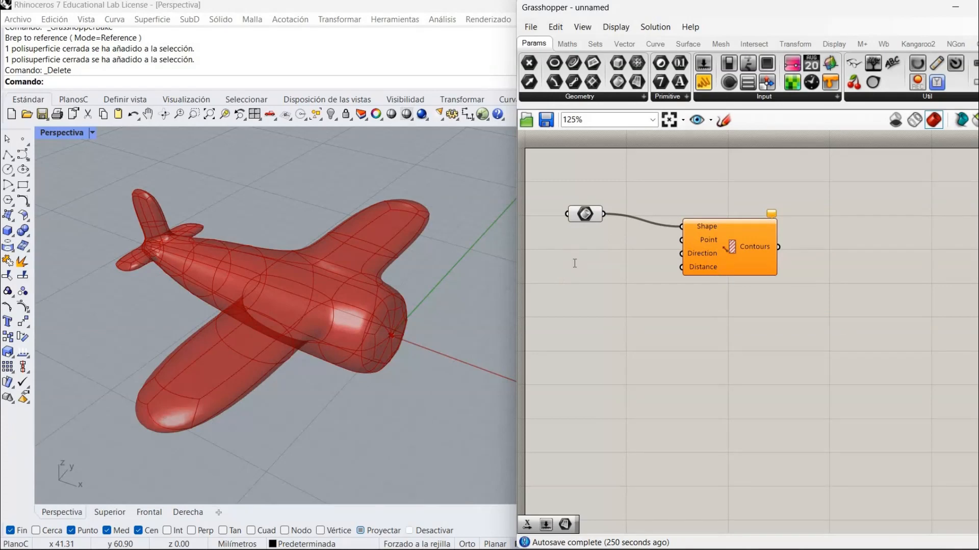
double_click(573, 263)
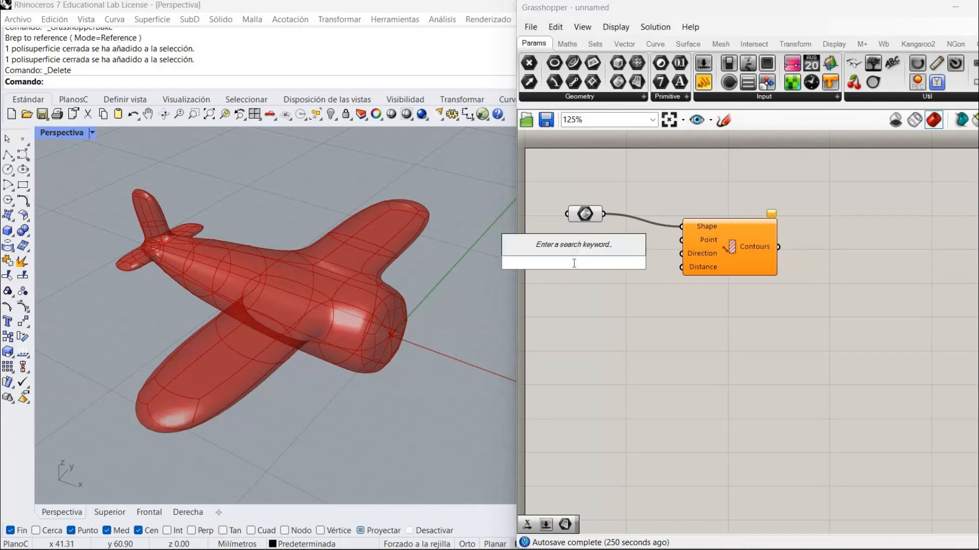
text(x)
key(Return)
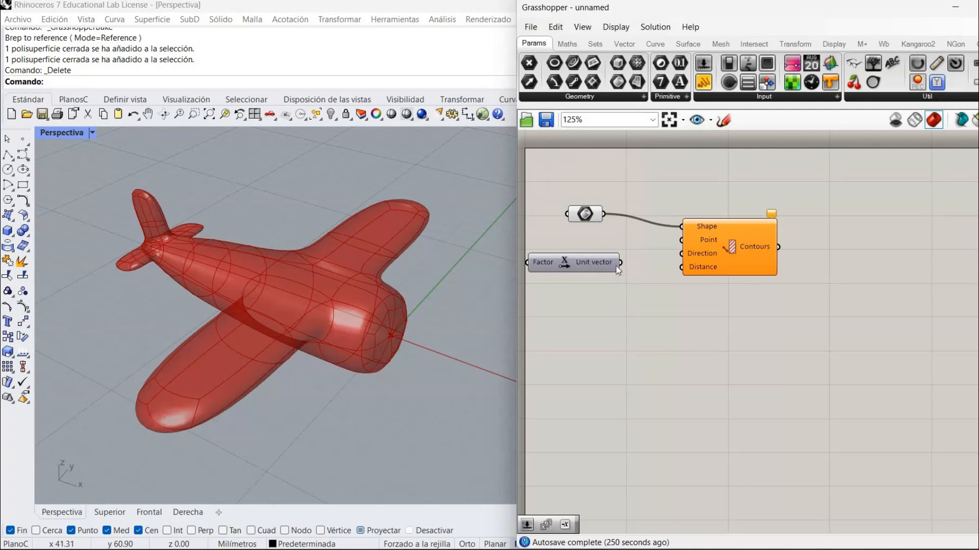
drag(621, 263, 682, 253)
drag(593, 261, 617, 245)
click(596, 276)
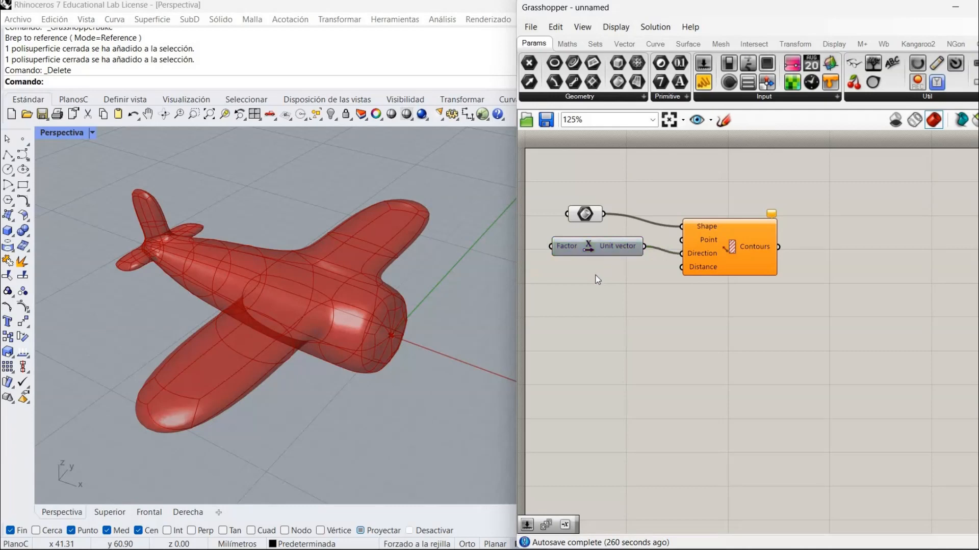
Create a number slider ranging from 1.00 to 50.00 and connect it to the Contour's Distance input
double_click(596, 275)
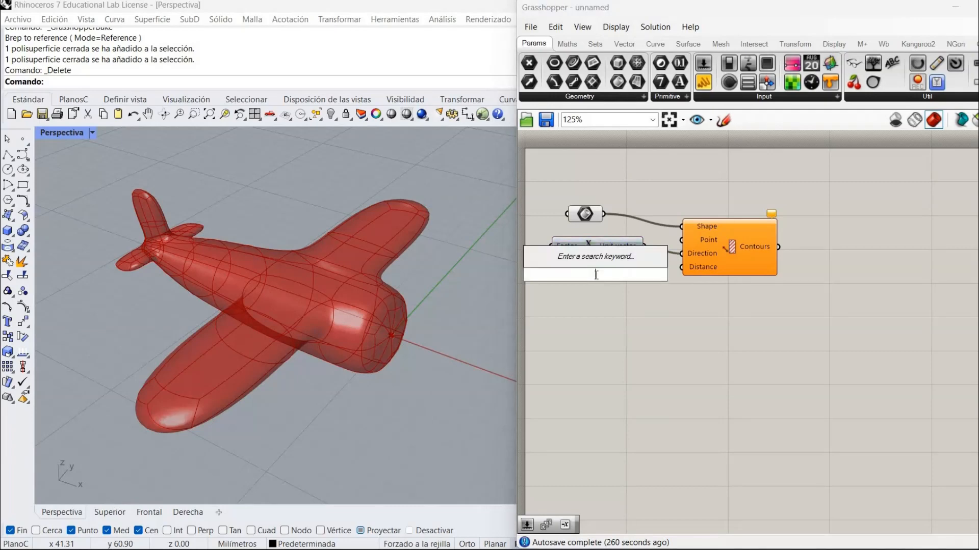
text(1..)
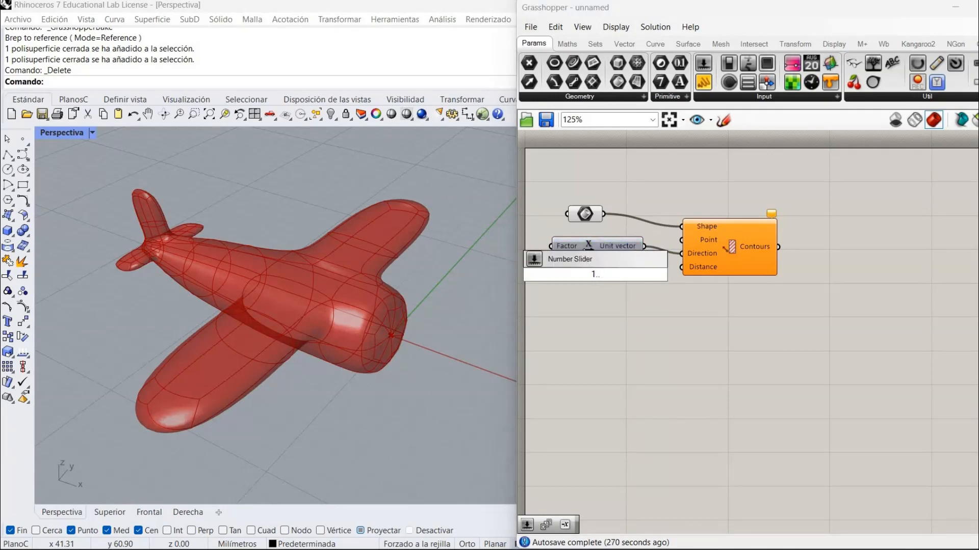
text(50.0)
key(Return)
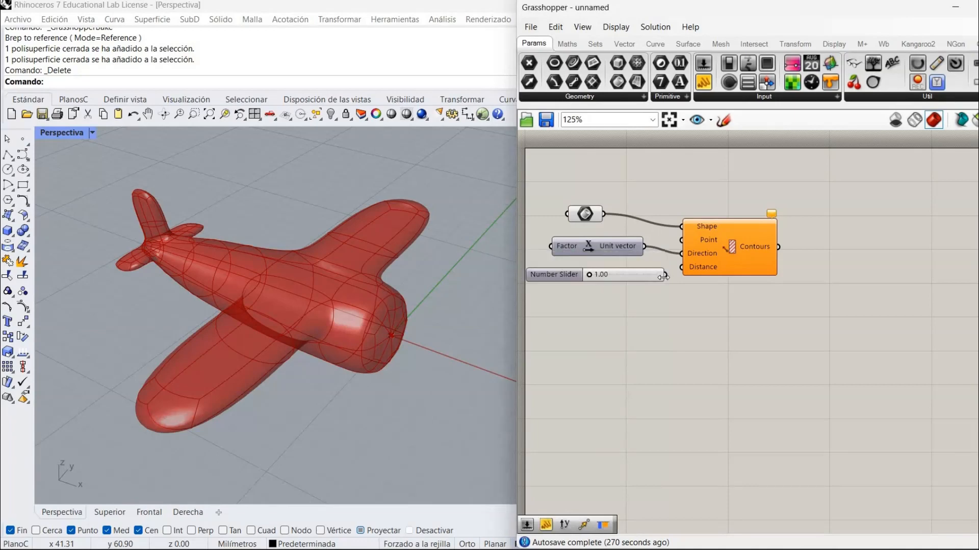
drag(665, 275, 681, 268)
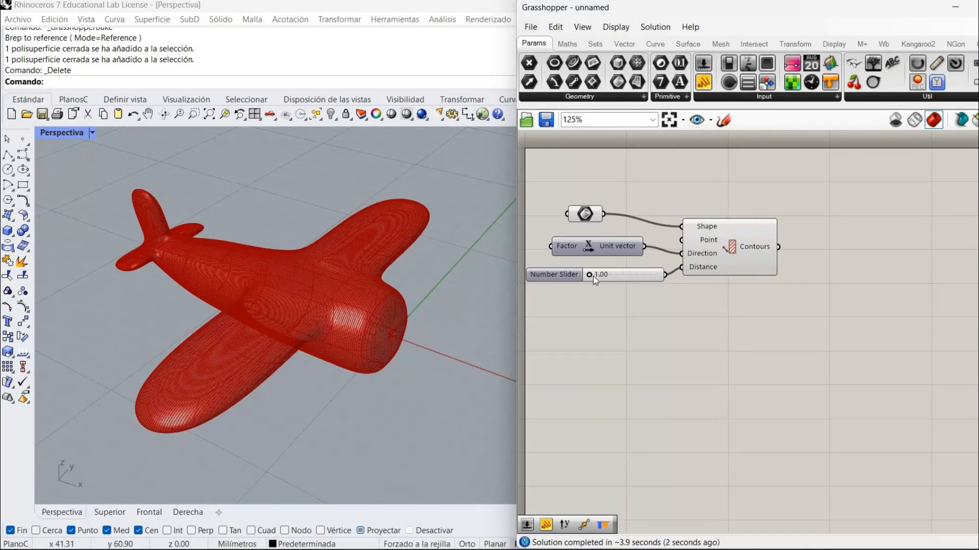
Try contour distances of 5 and 10 on the number slider
mouse_move(593, 276)
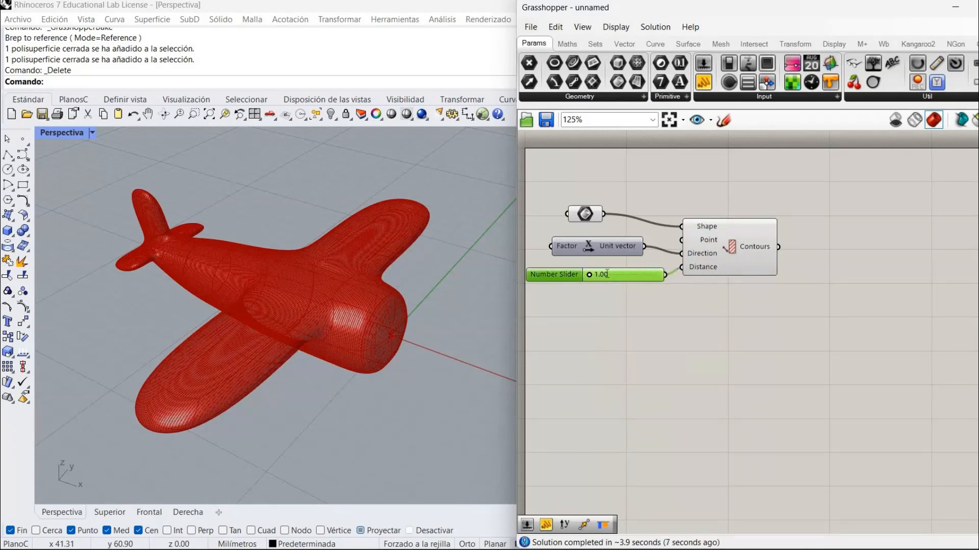
double_click(606, 275)
text(5)
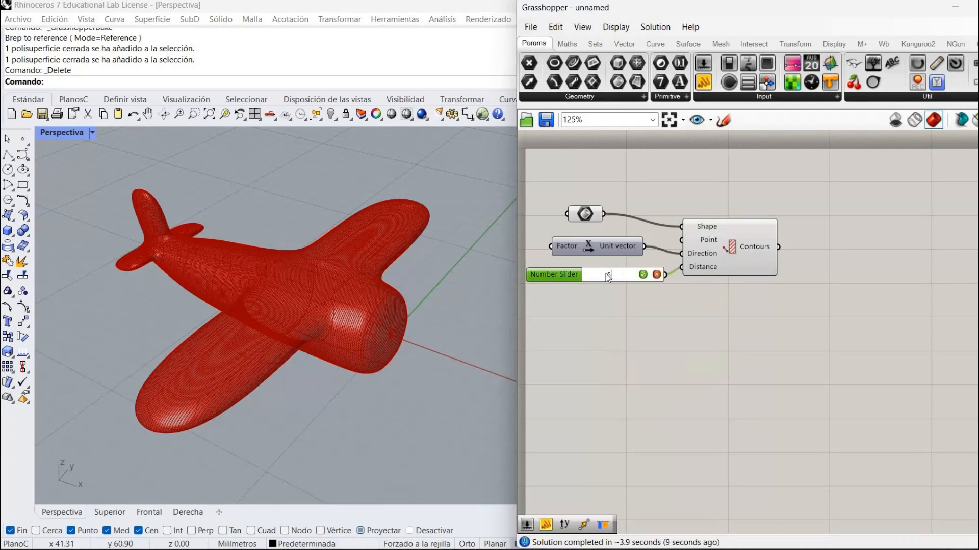
key(Return)
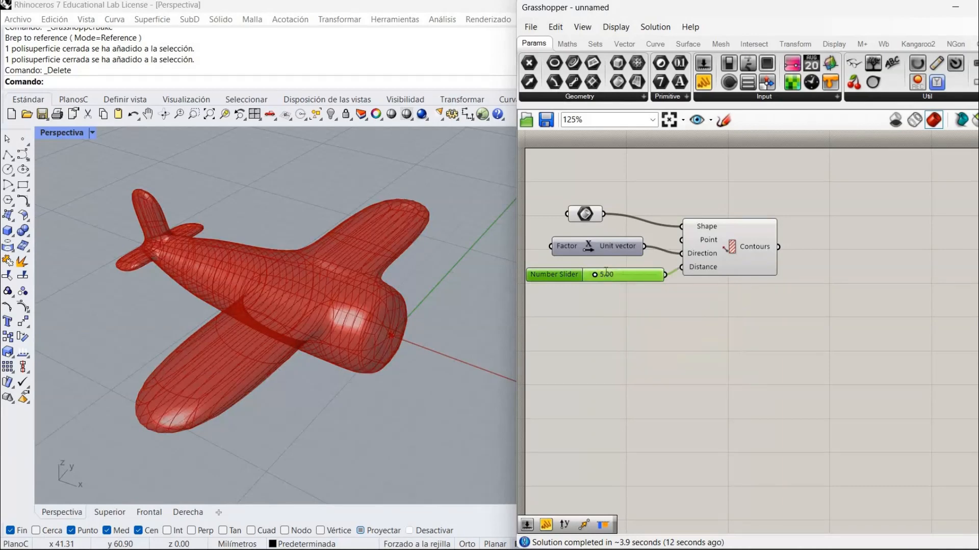
double_click(607, 274)
text(1)
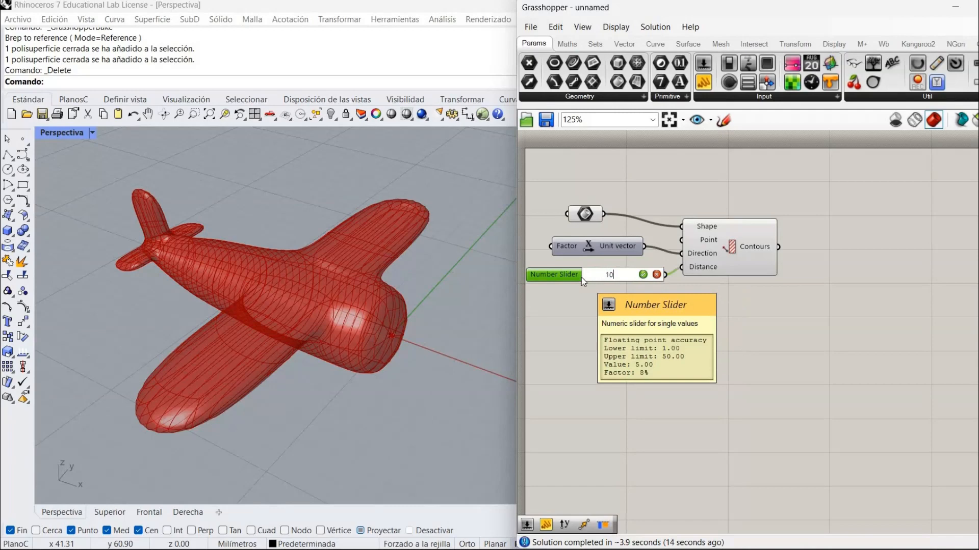
text(0)
key(Return)
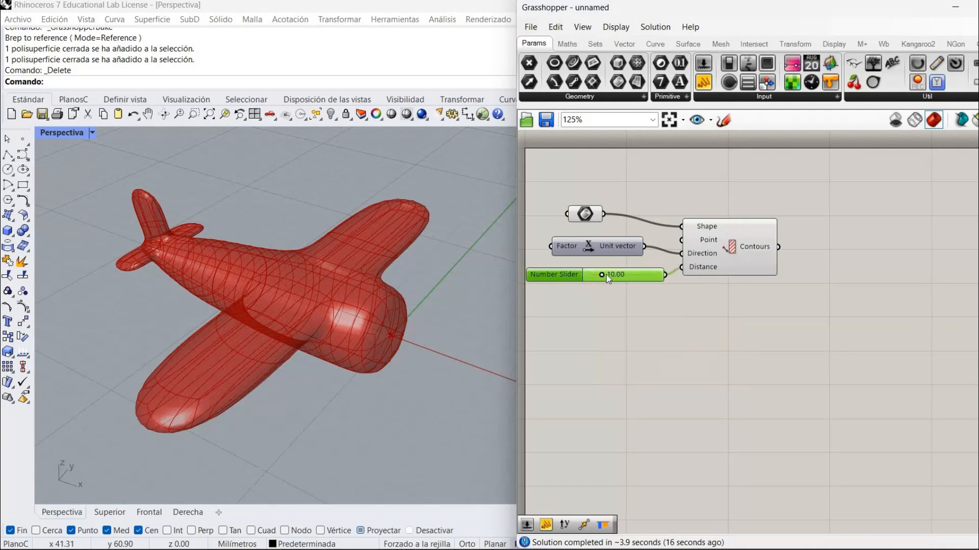
Set the slider for the X-direction contour distance to 20
double_click(607, 275)
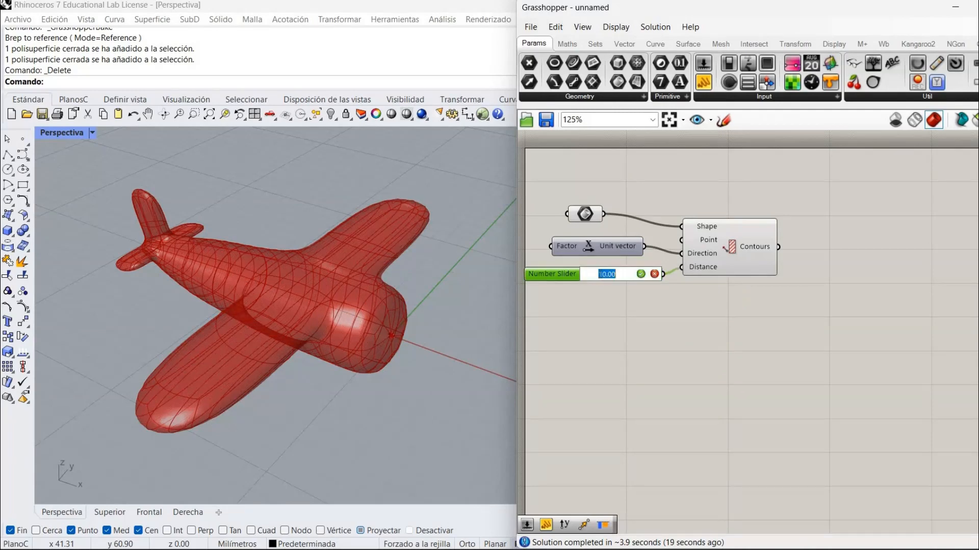
text(20)
key(Return)
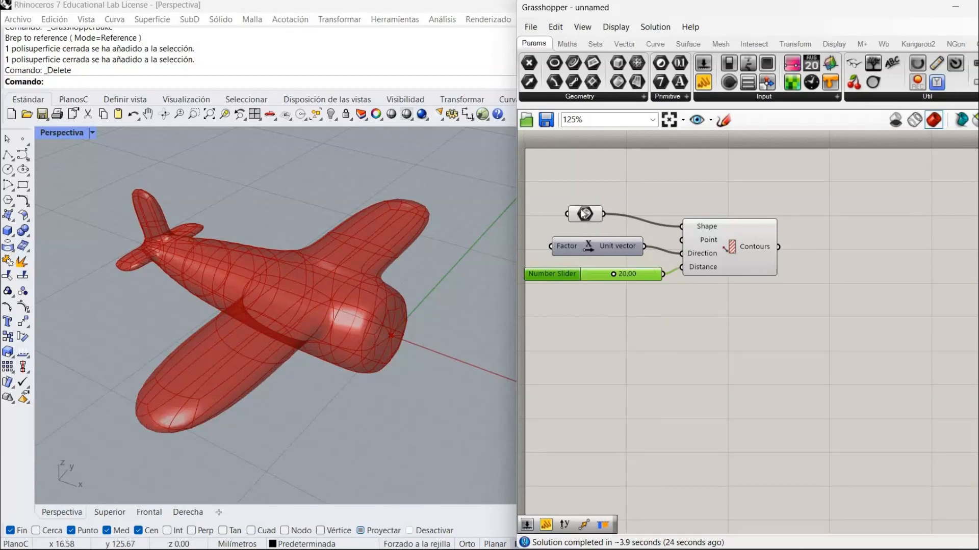
Turn off the preview of the Brep parameter and inspect the airplane's X-direction contour curves
right_drag(587, 218, 582, 212)
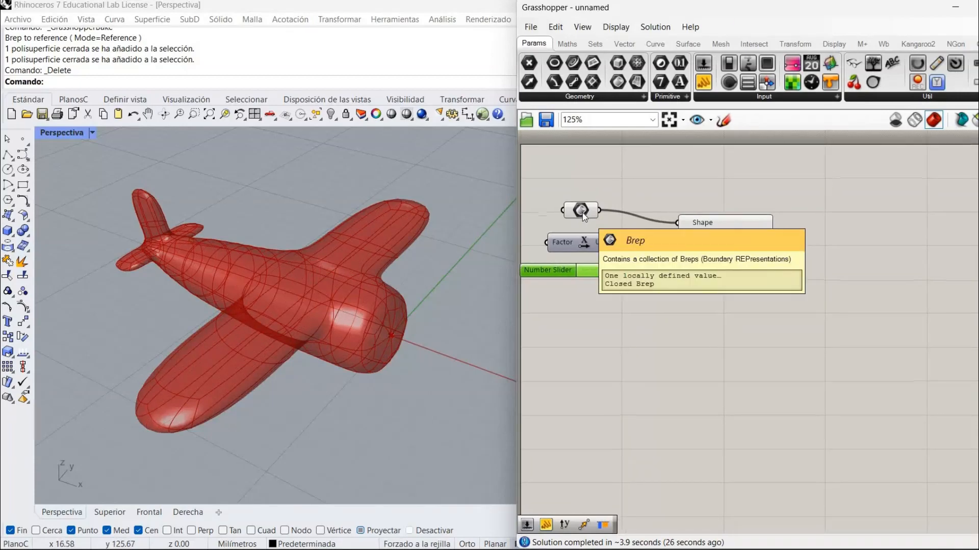
right_click(582, 213)
click(605, 238)
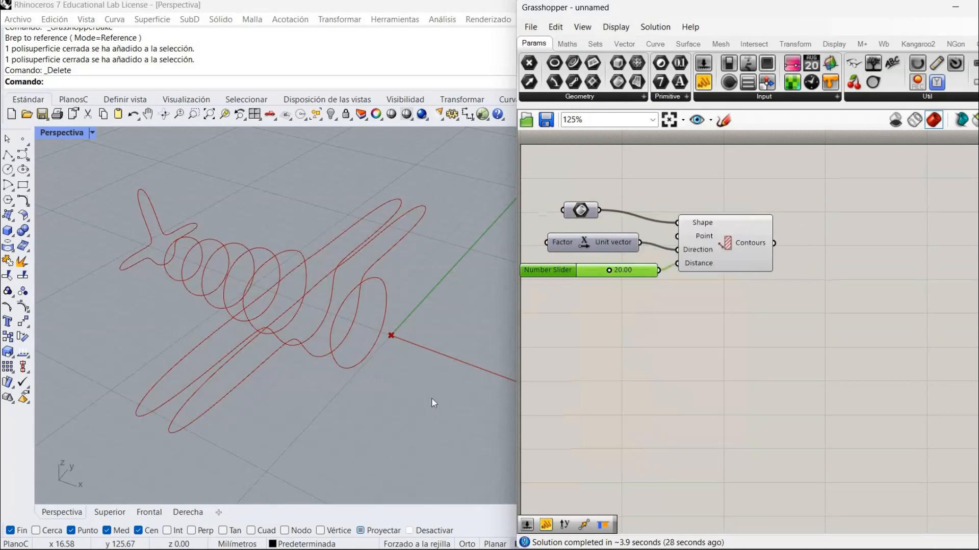
right_drag(484, 372, 430, 407)
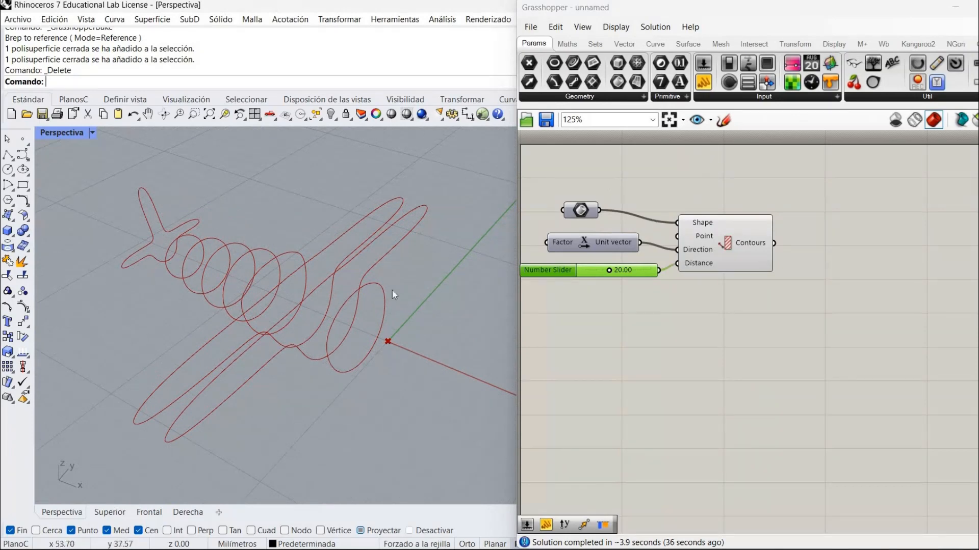
right_drag(381, 259, 221, 353)
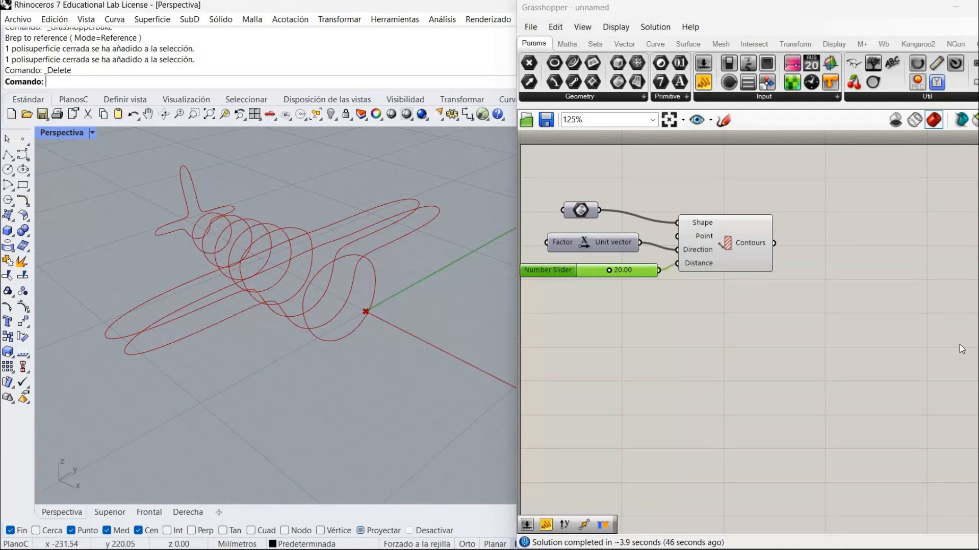
Duplicate the Contour component together with its distance slider and place the copies below the originals
click(749, 314)
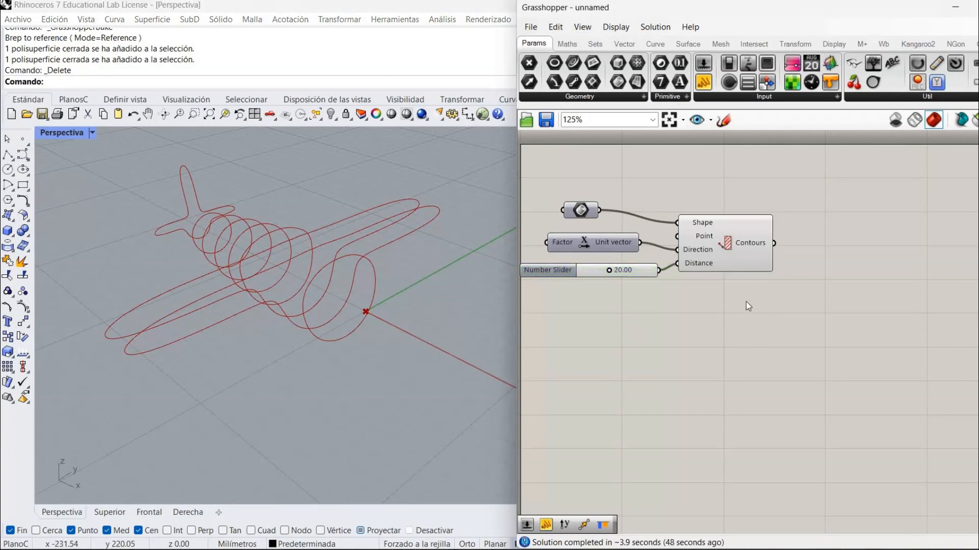
drag(534, 128, 623, 194)
drag(926, 504, 763, 383)
drag(759, 302, 646, 243)
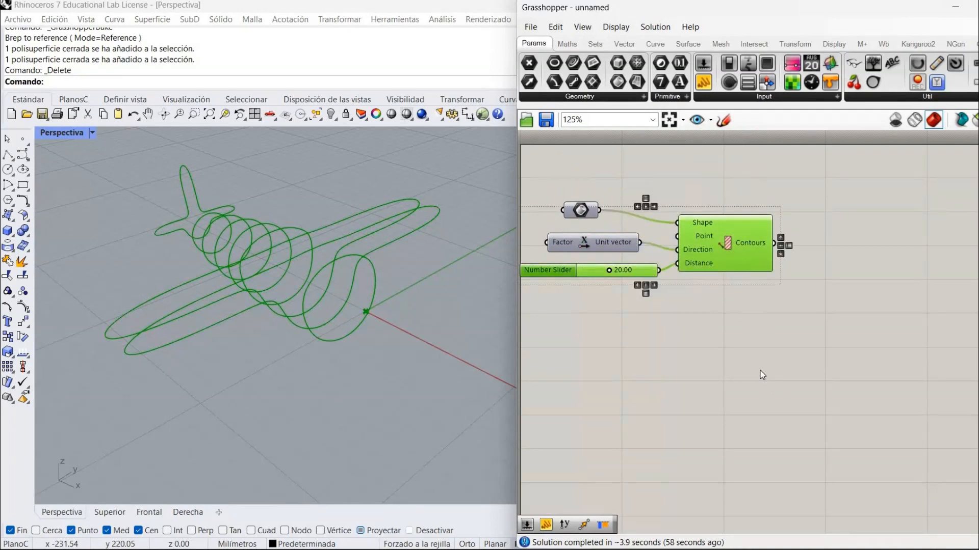
key(ctrl+v)
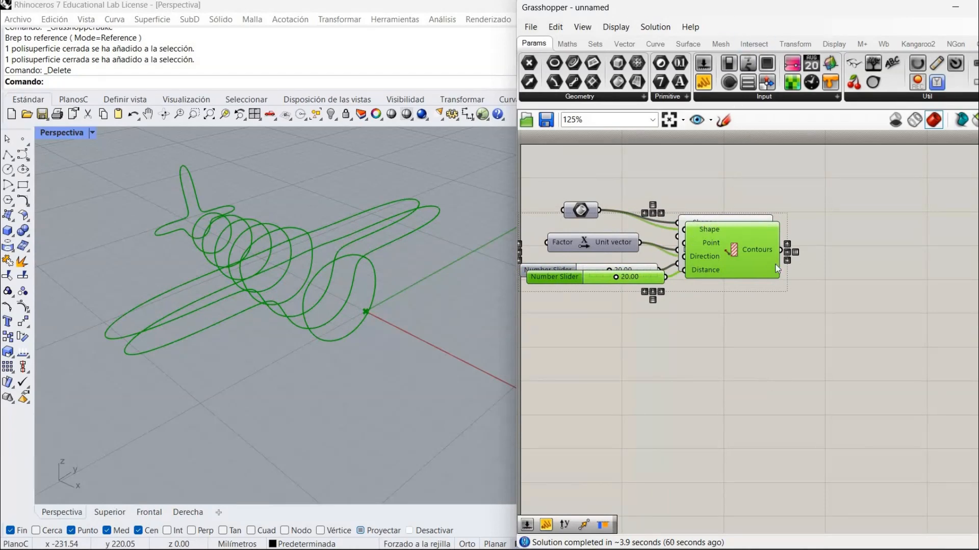
drag(739, 249, 750, 336)
click(613, 332)
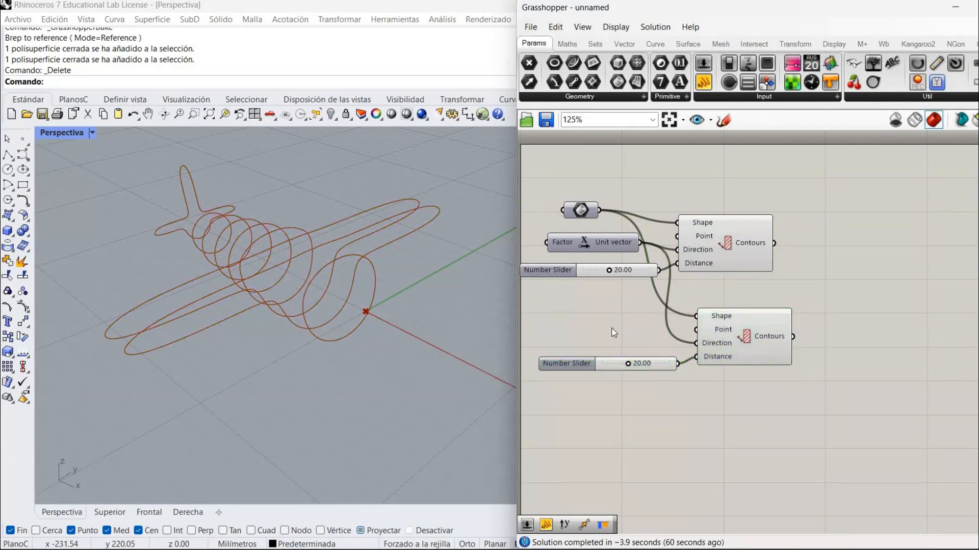
Add a Unit Y vector and connect it to the second Contour's Direction input in place of Unit X
double_click(613, 333)
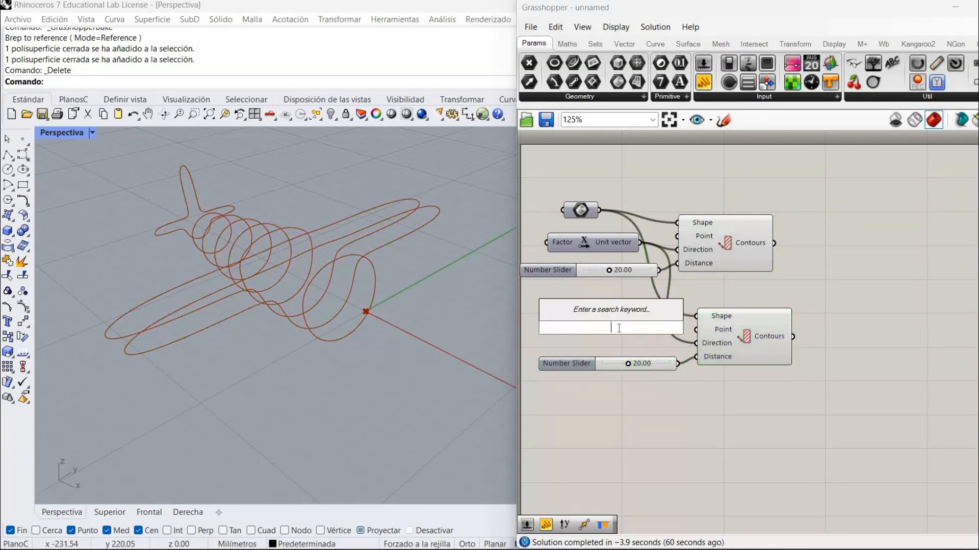
text(unit y)
key(Return)
drag(657, 327, 702, 342)
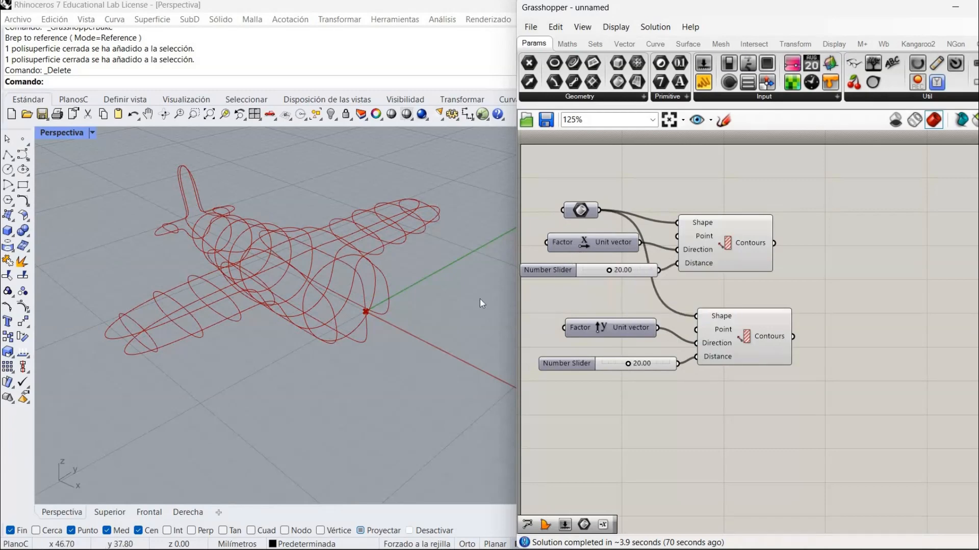
Set the second Contour's distance slider to 25 and check the crossing contours in the Rhino view
right_drag(510, 320, 505, 357)
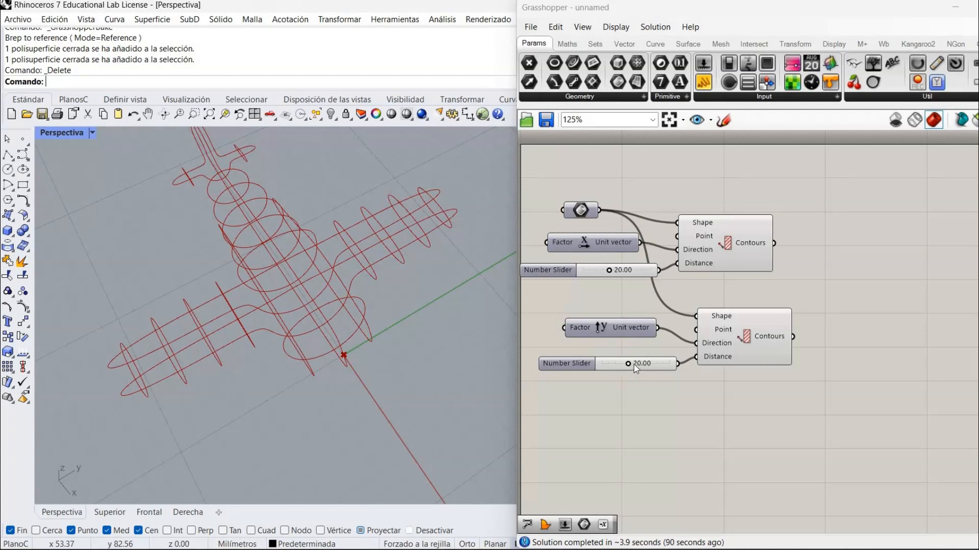
mouse_move(640, 362)
mouse_down()
mouse_move(619, 363)
mouse_move(635, 360)
mouse_up()
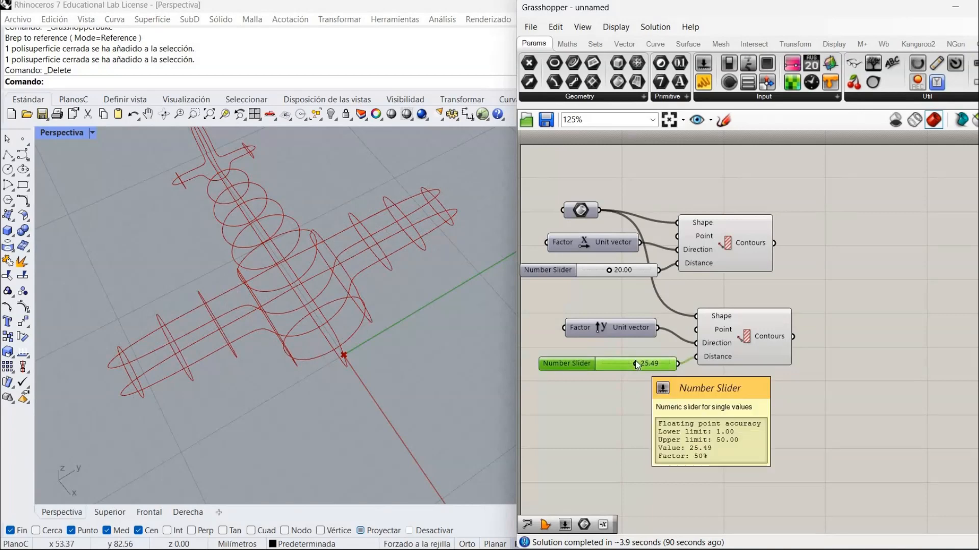
double_click(635, 359)
text(25)
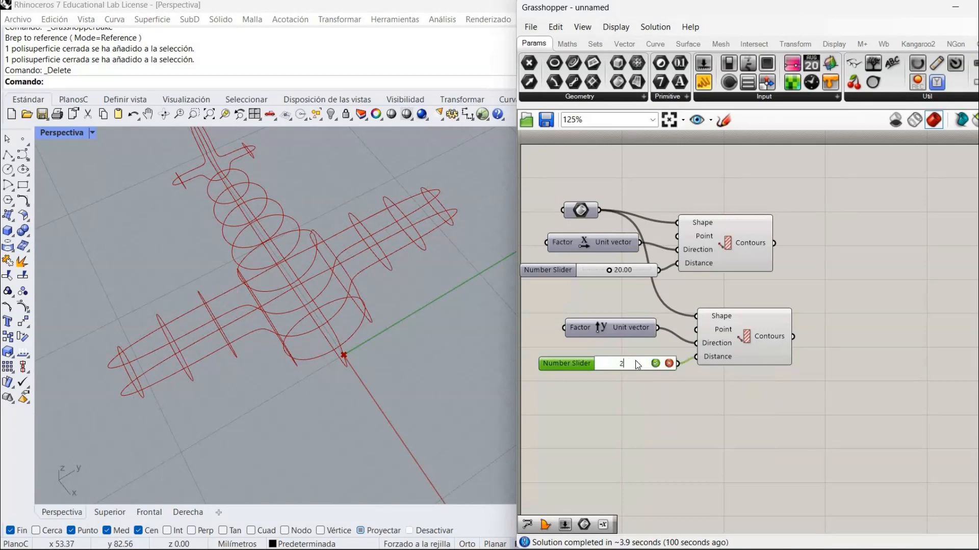
key(Return)
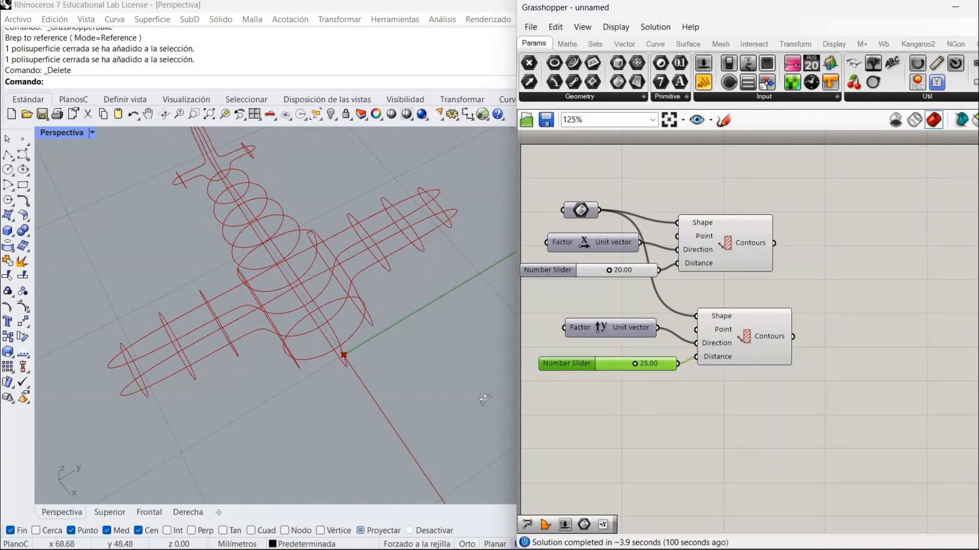
right_drag(461, 409, 518, 361)
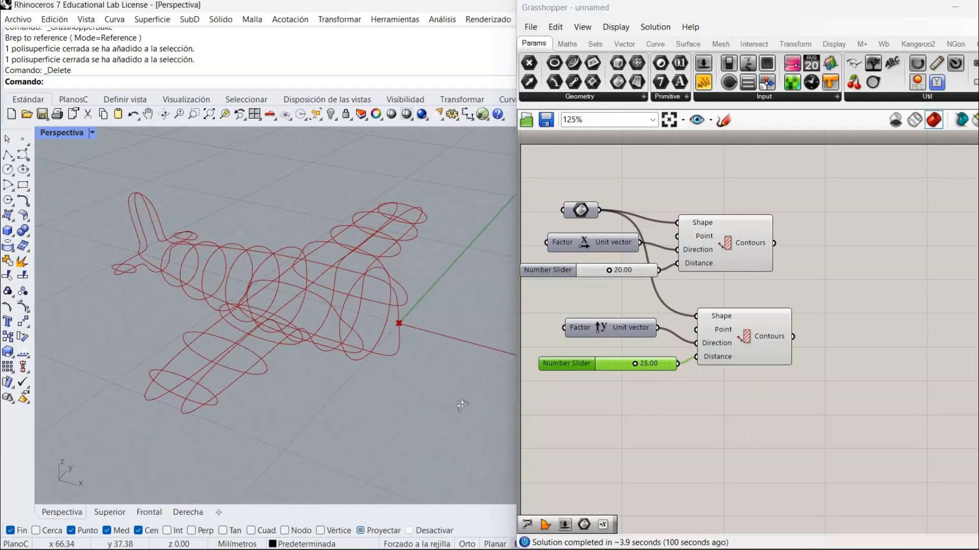
right_drag(499, 401, 502, 379)
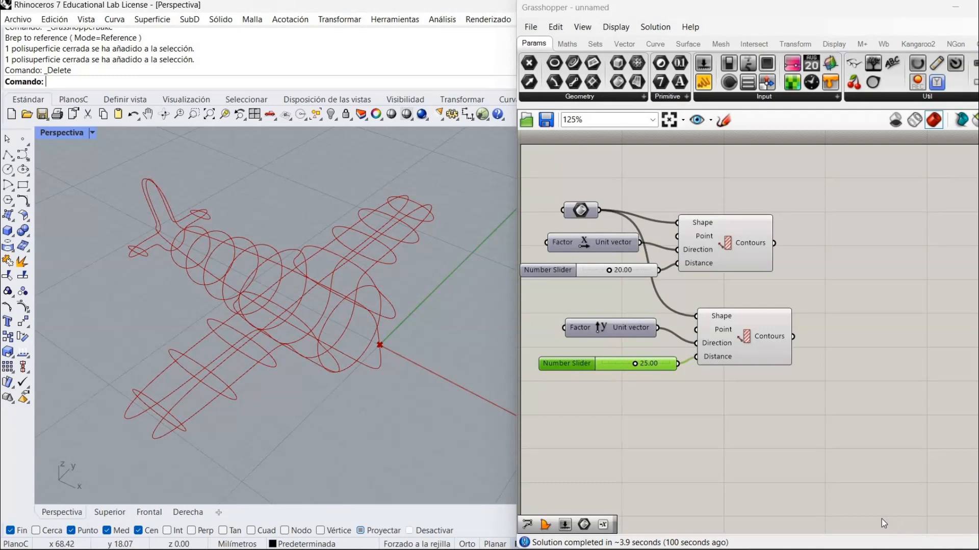
click(868, 392)
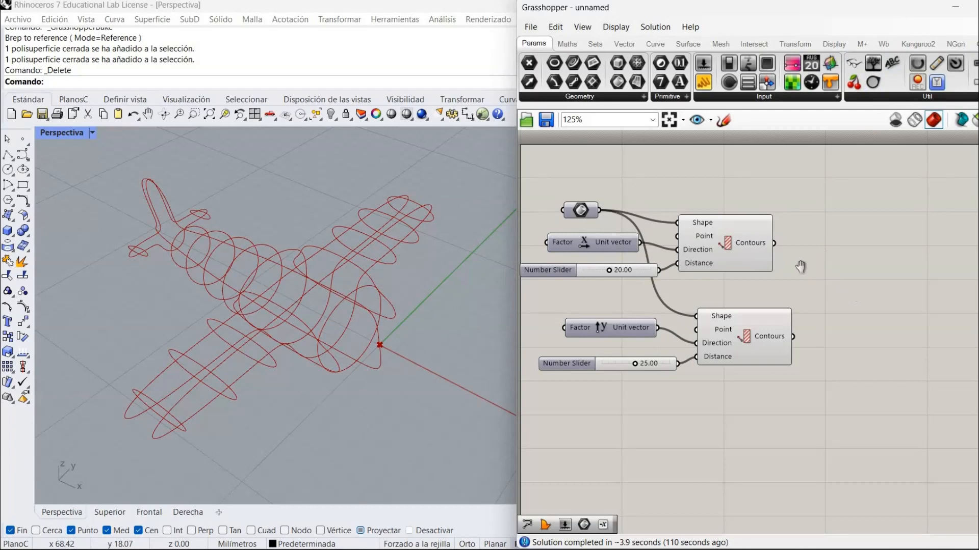
right_drag(801, 267, 799, 244)
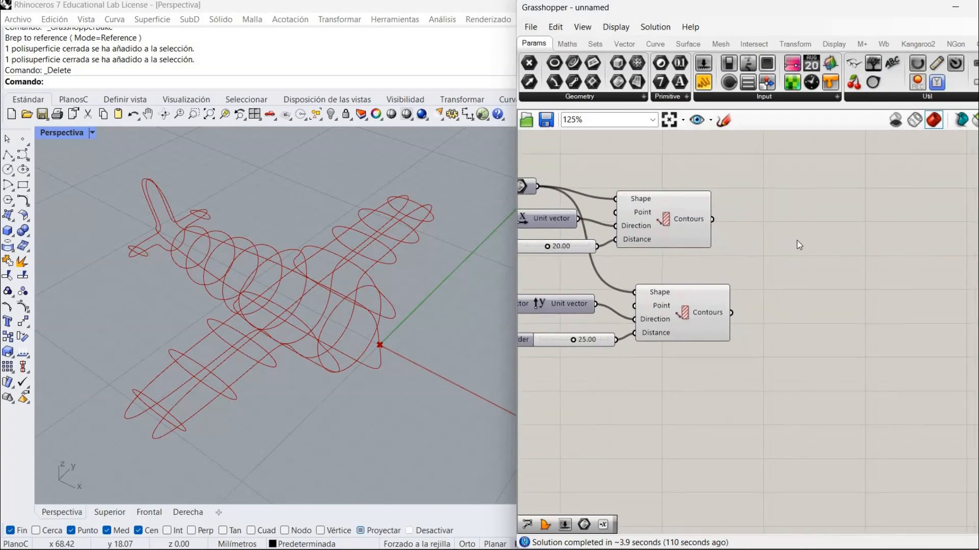
double_click(798, 241)
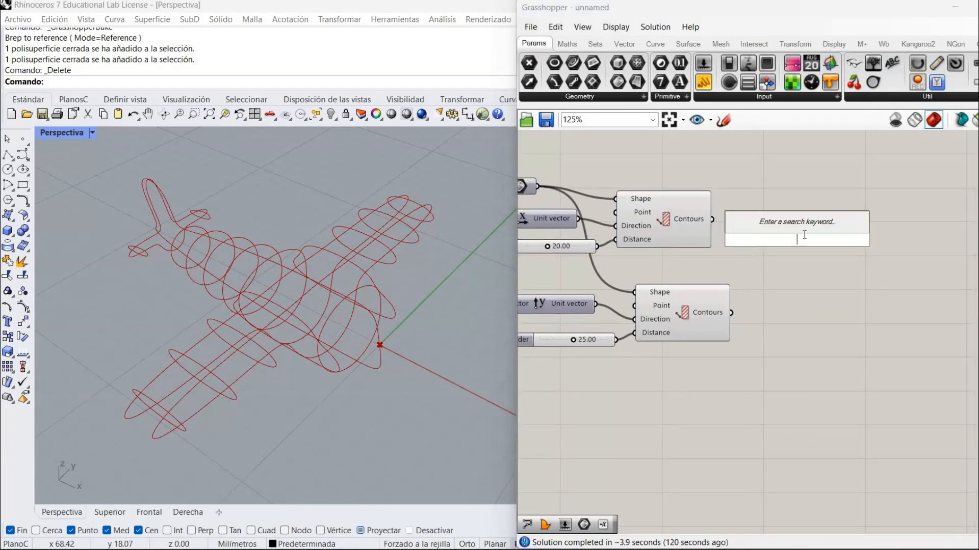
text(bou)
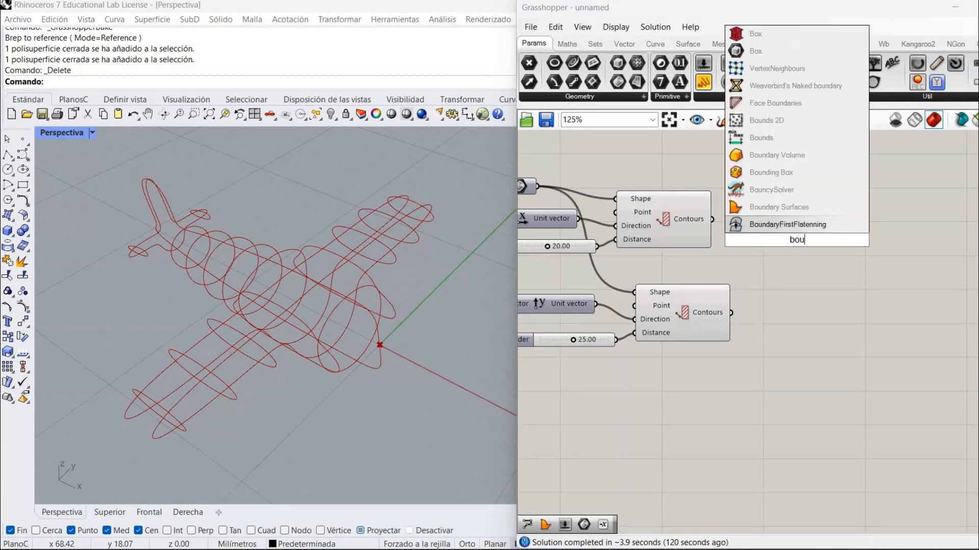
text(nd)
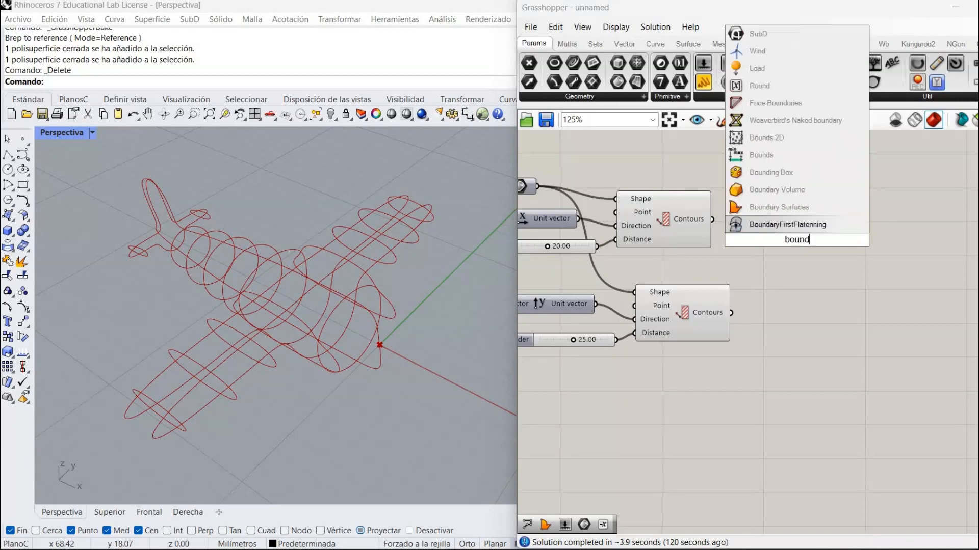
click(821, 216)
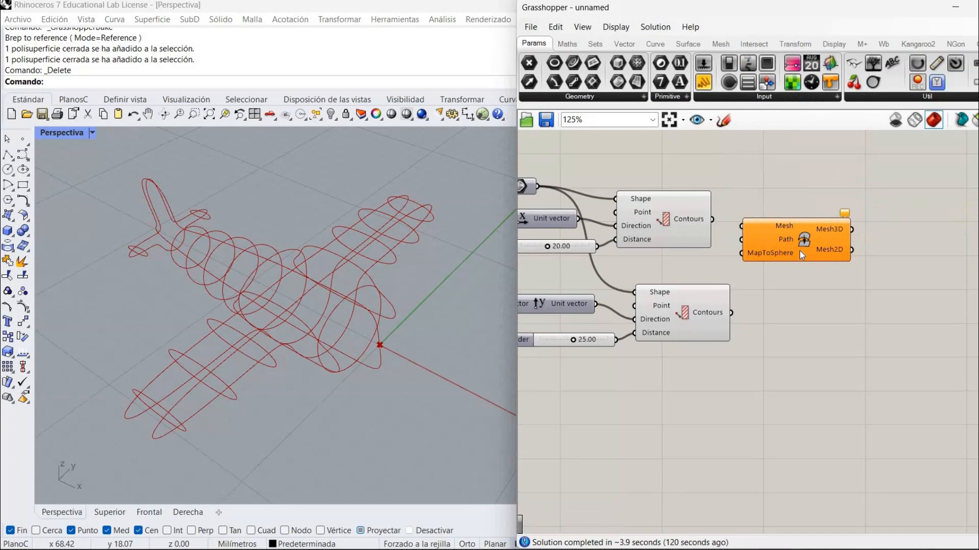
key(Delete)
Add a Boundary Surfaces component beside the first Contour and connect the X-direction contours to its Edges input
double_click(799, 250)
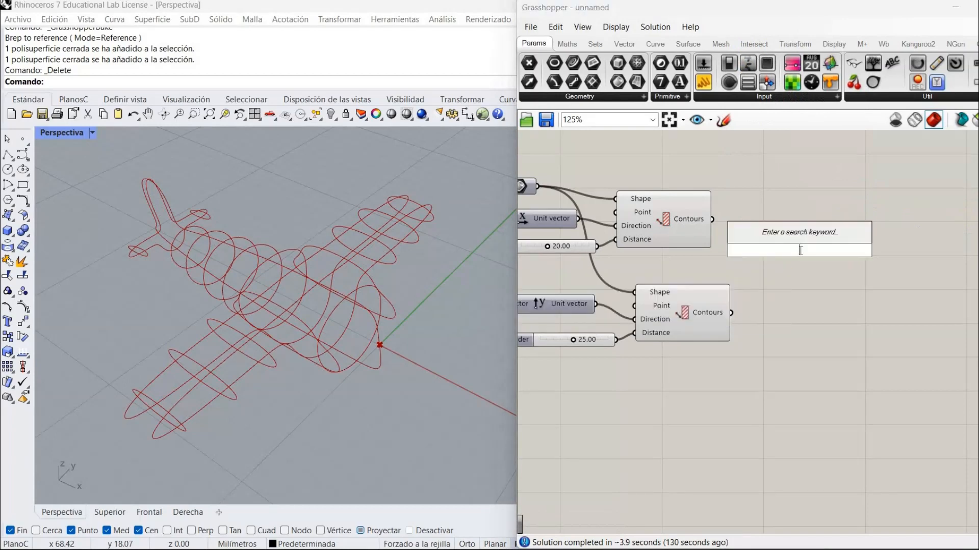
text(boun)
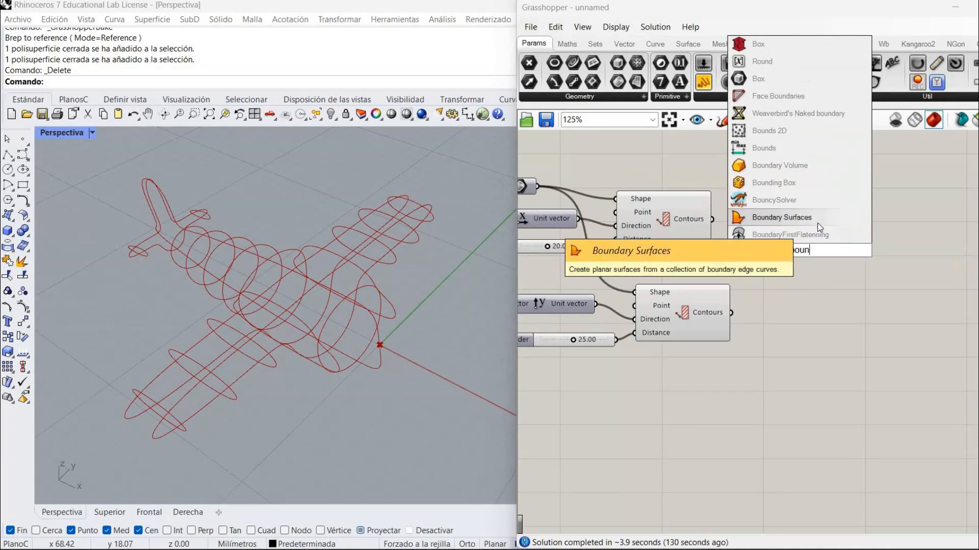
click(804, 219)
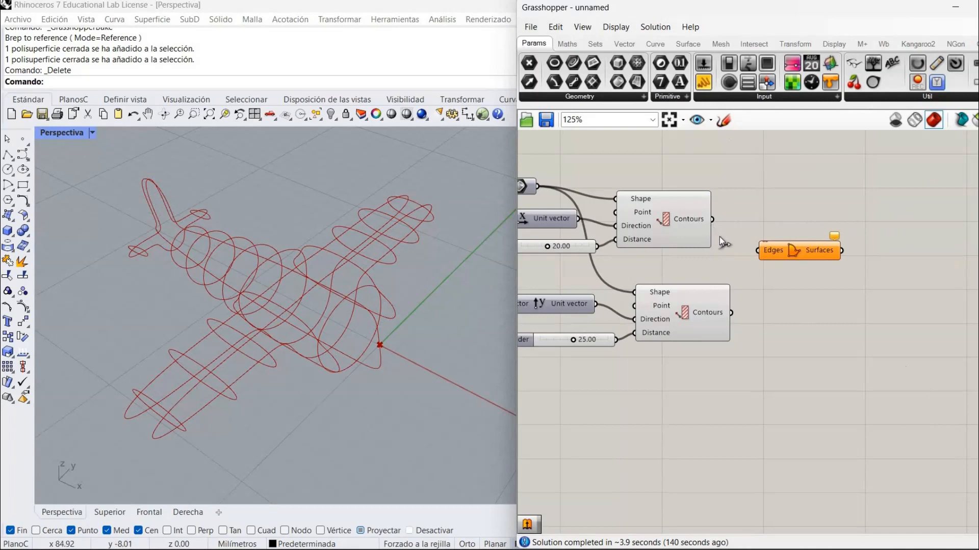
drag(753, 244, 770, 222)
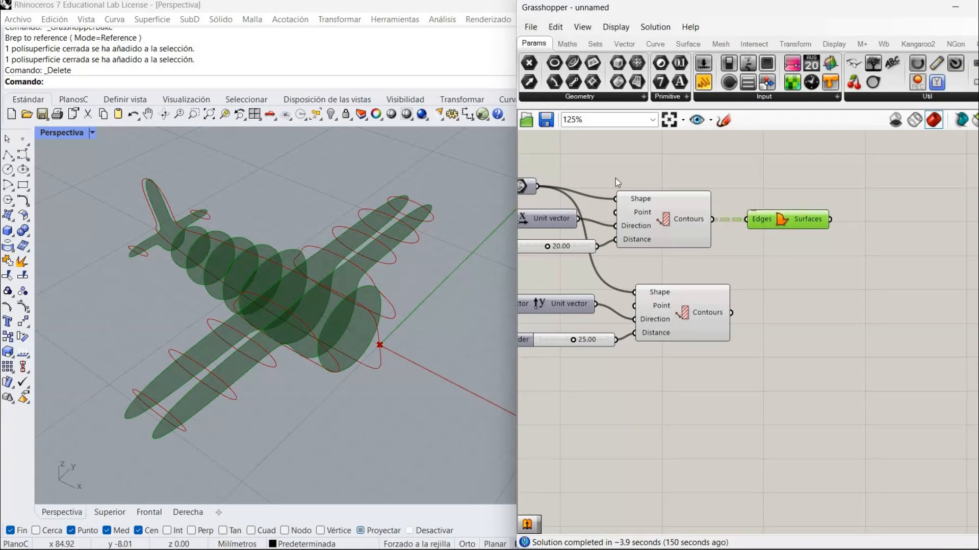
Duplicate the Boundary Surfaces component beside the second Contour, feed the copy's Edges with the Y-direction contours, and inspect the crossing surfaces
key(ctrl+c)
key(ctrl+v)
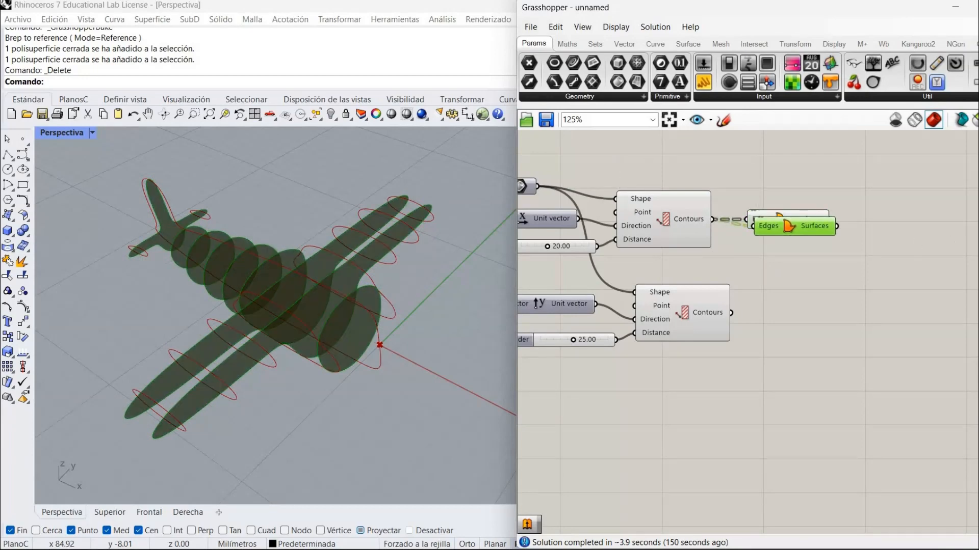
drag(795, 245, 805, 311)
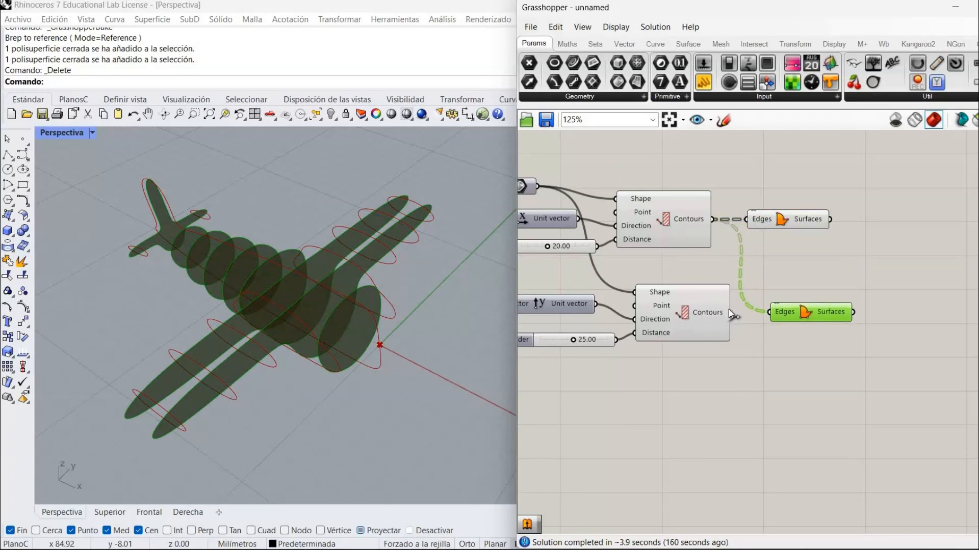
drag(737, 308, 769, 312)
click(889, 381)
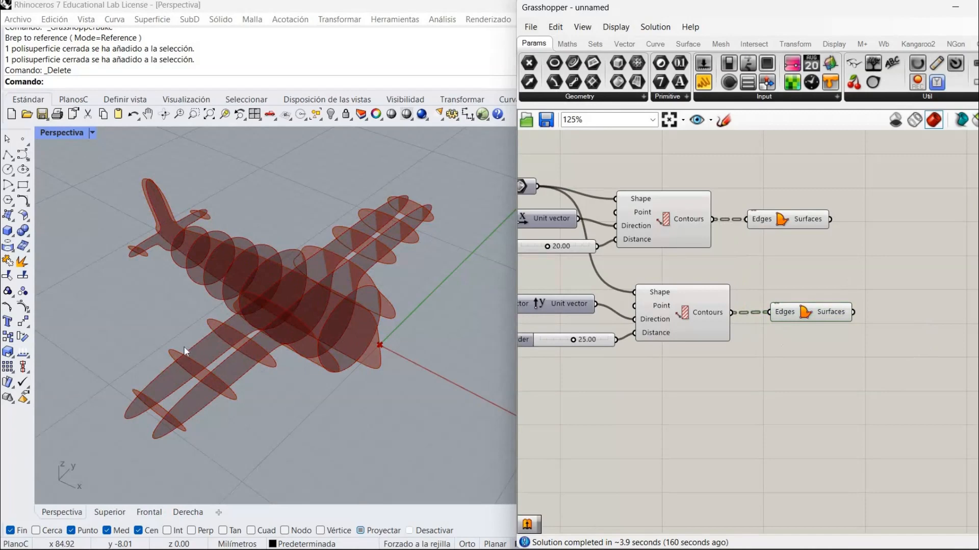
right_drag(216, 326, 169, 328)
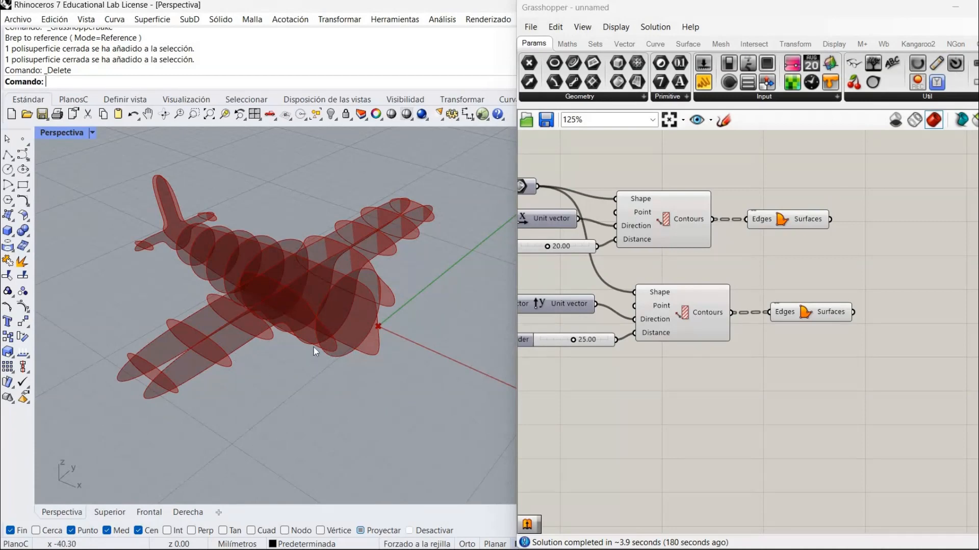
right_drag(367, 382, 326, 331)
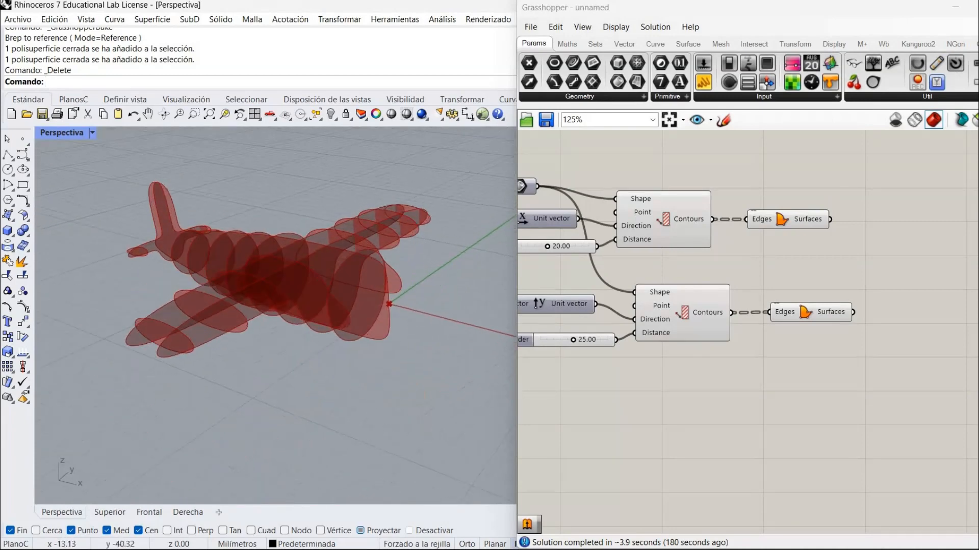
Add an Extrude component after the first Boundary Surfaces and connect the X-direction surfaces to its Base input
double_click(864, 228)
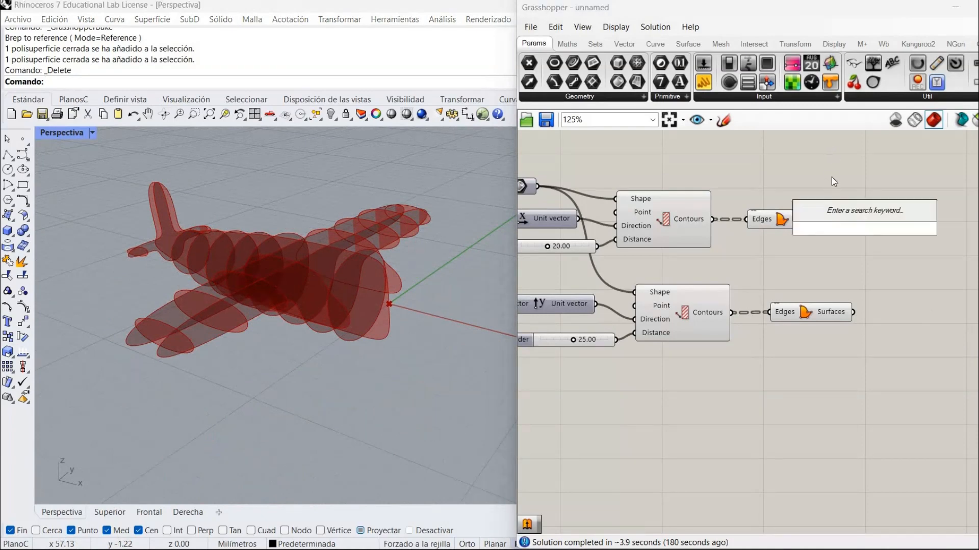
text(extr)
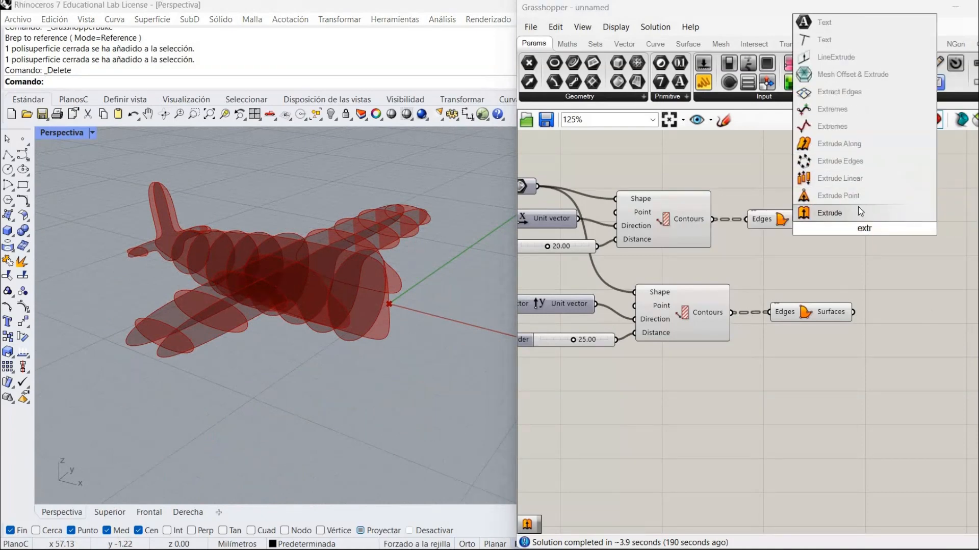
click(858, 209)
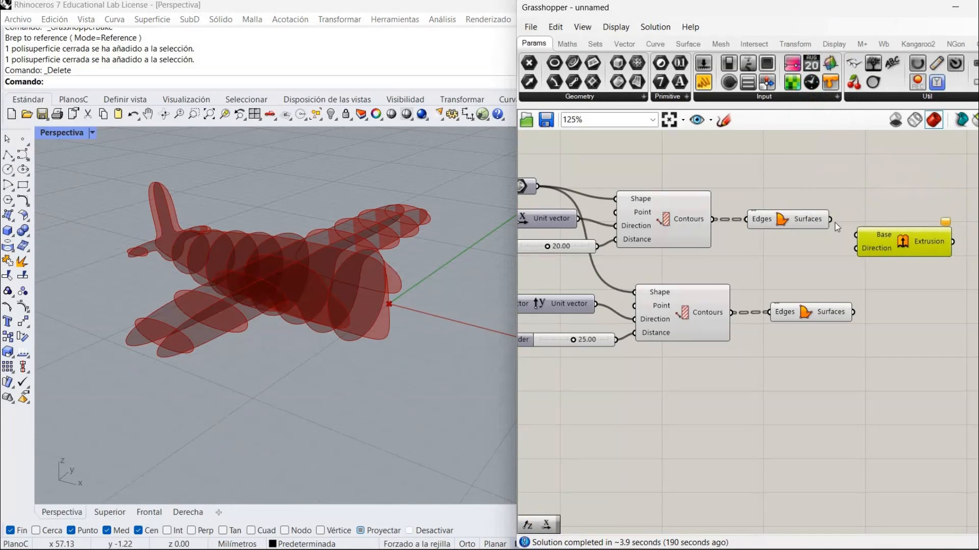
drag(831, 219, 848, 239)
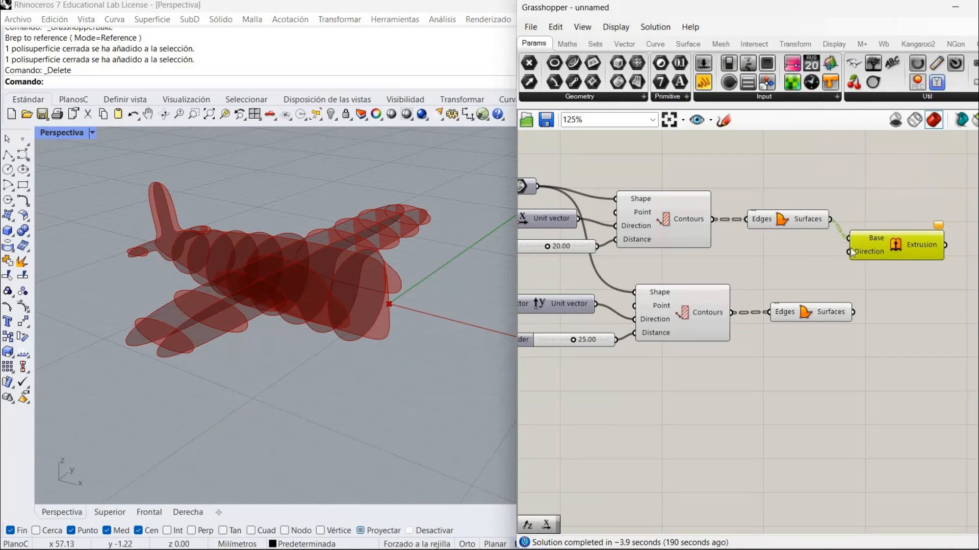
right_drag(811, 261, 864, 249)
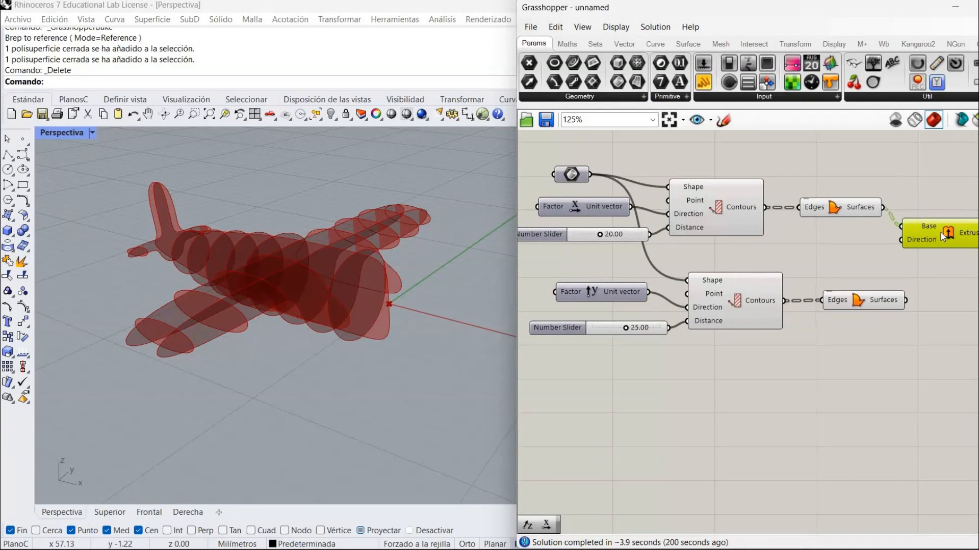
drag(943, 237, 958, 227)
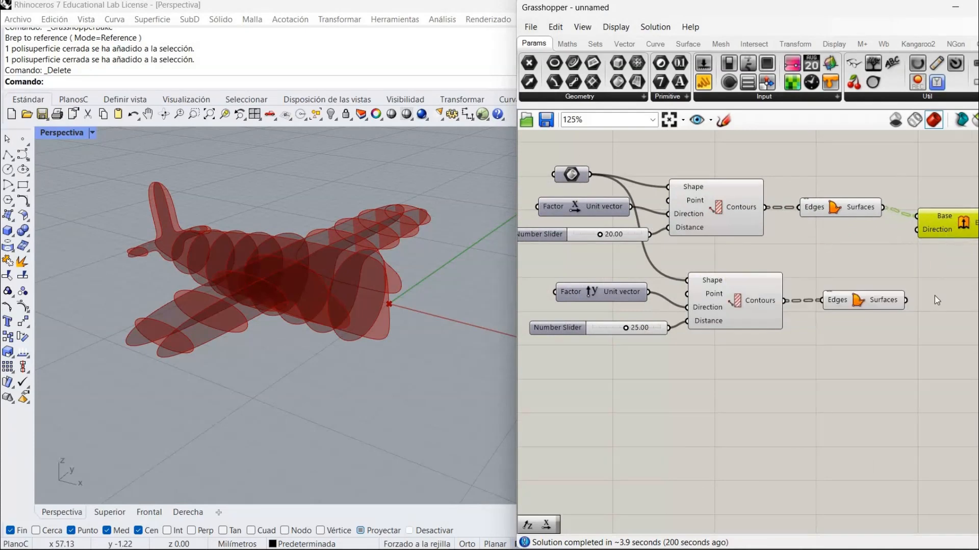
Shift the whole Y-direction row of Unit Y, slider, Contour and Boundary Surfaces down to widen the gap between the rows
right_drag(934, 295, 931, 318)
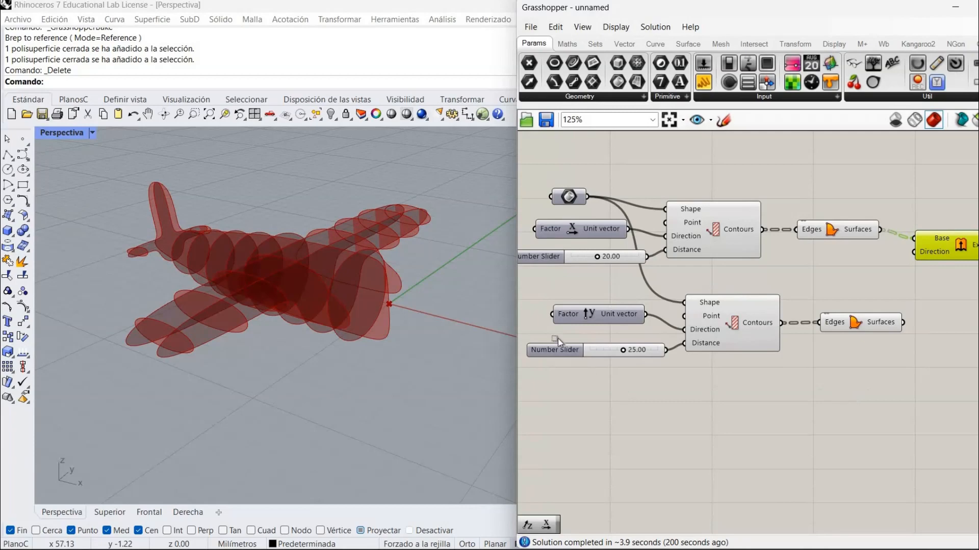
drag(906, 393, 551, 299)
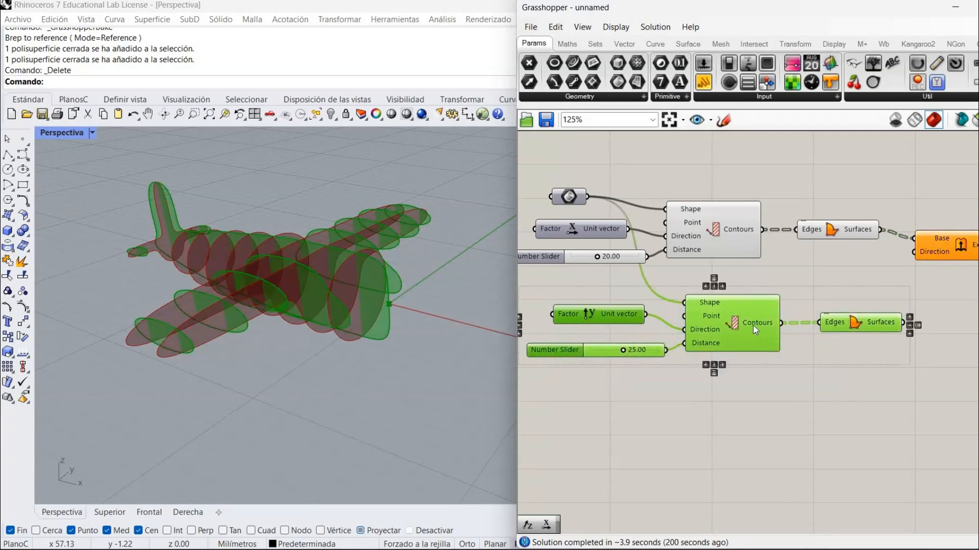
key(Down)
key(Down)
key(Down)
key(Down)
key(Down)
key(Down)
key(Down)
key(Down)
key(Down)
key(Down)
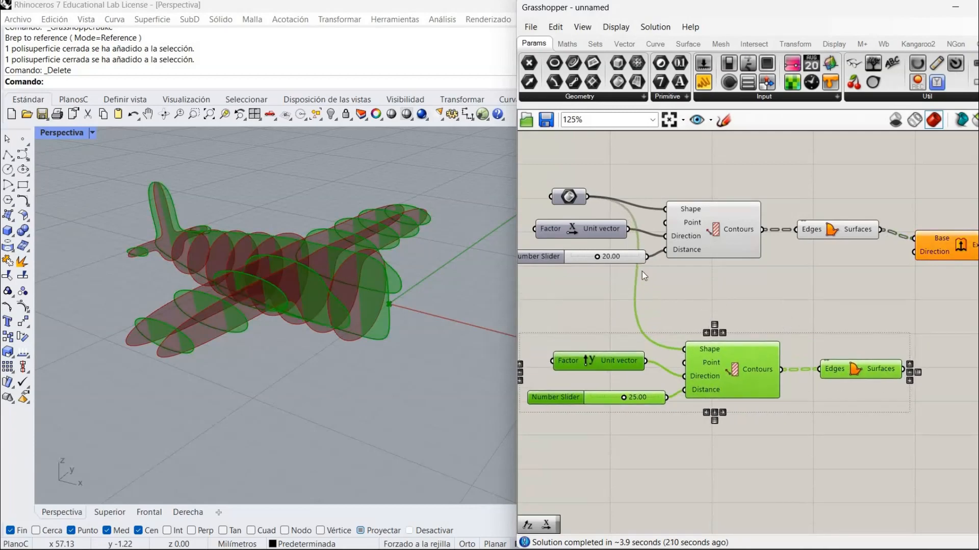
click(641, 271)
Move the Brep parameter into the gap between the X-direction and Y-direction rows
drag(565, 200, 572, 243)
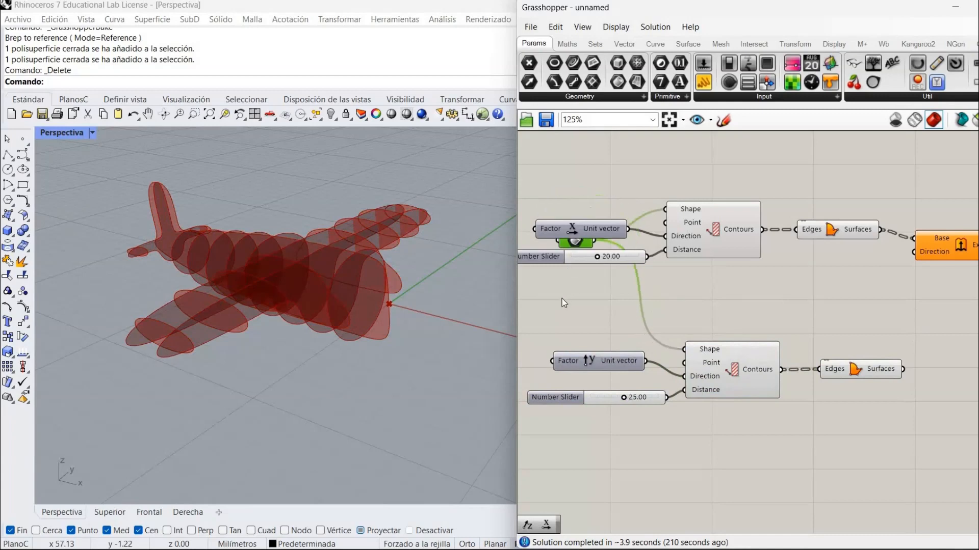
drag(564, 303, 564, 302)
click(810, 275)
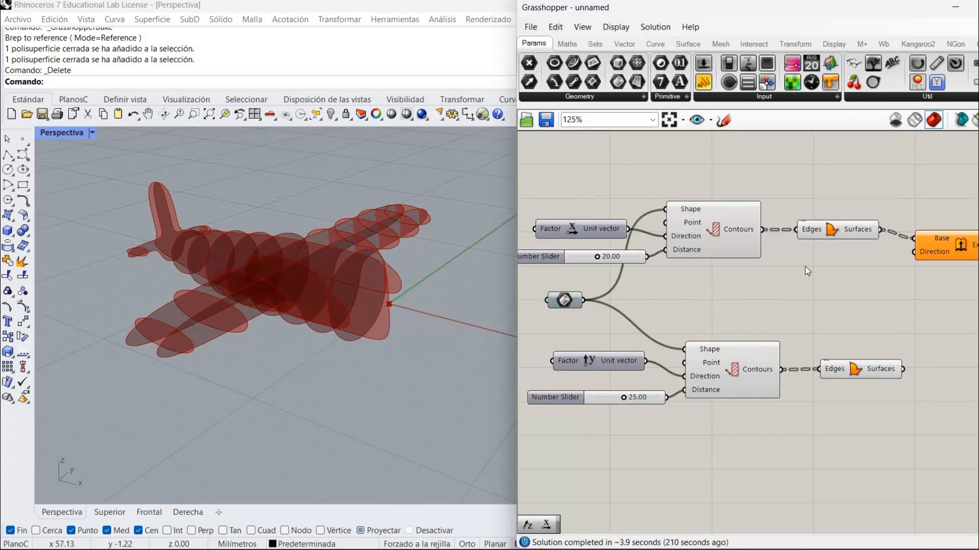
Add an Amplitude component between the two rows and connect the Unit X vector to its Vector input
double_click(806, 265)
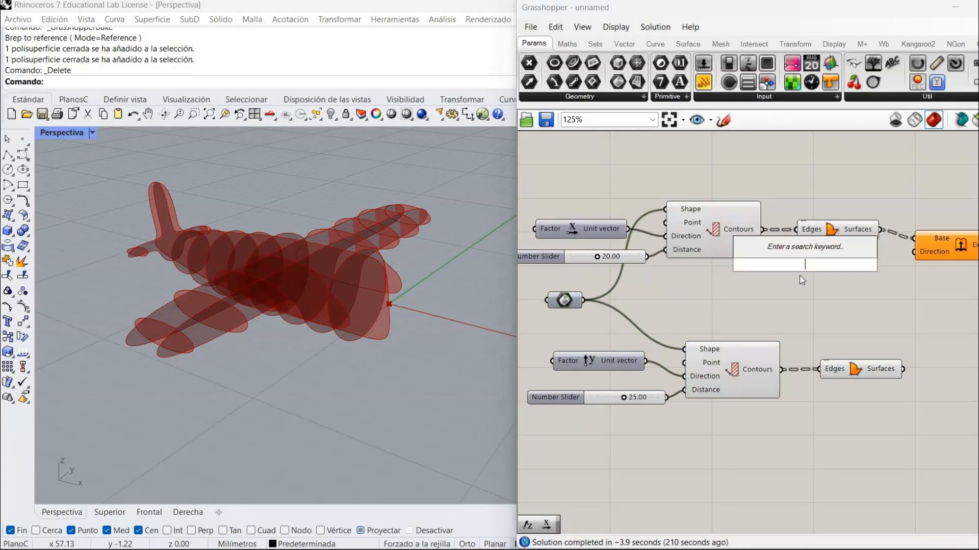
text(ampli)
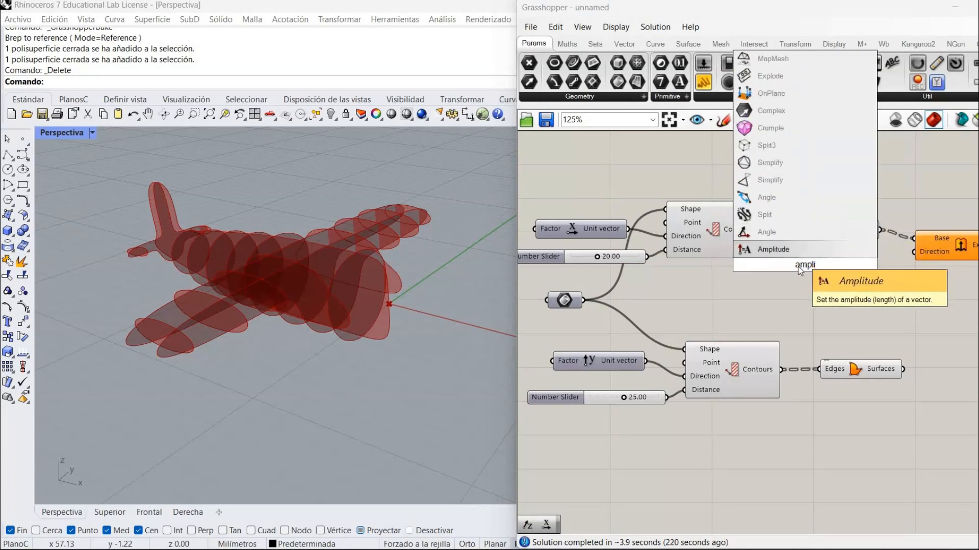
click(787, 250)
drag(810, 272, 829, 293)
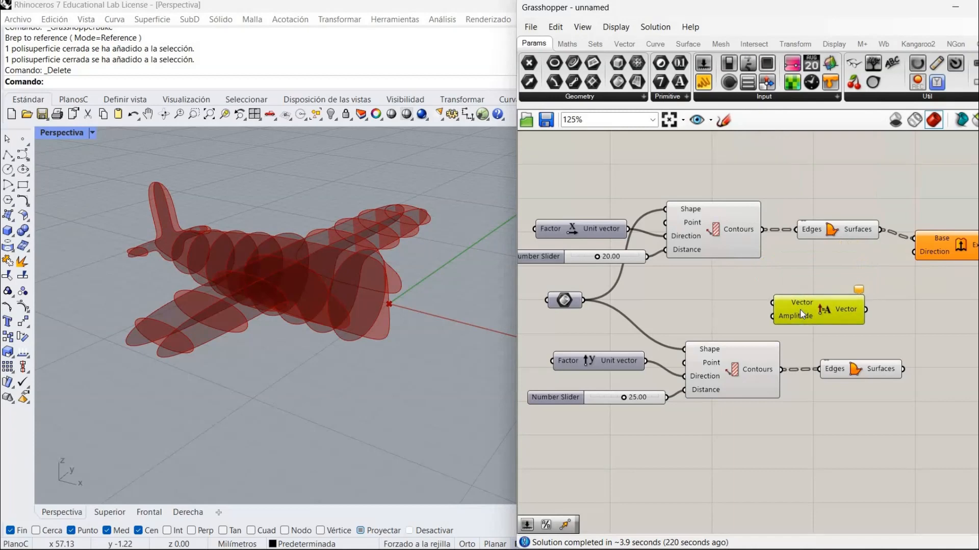
drag(811, 310, 794, 321)
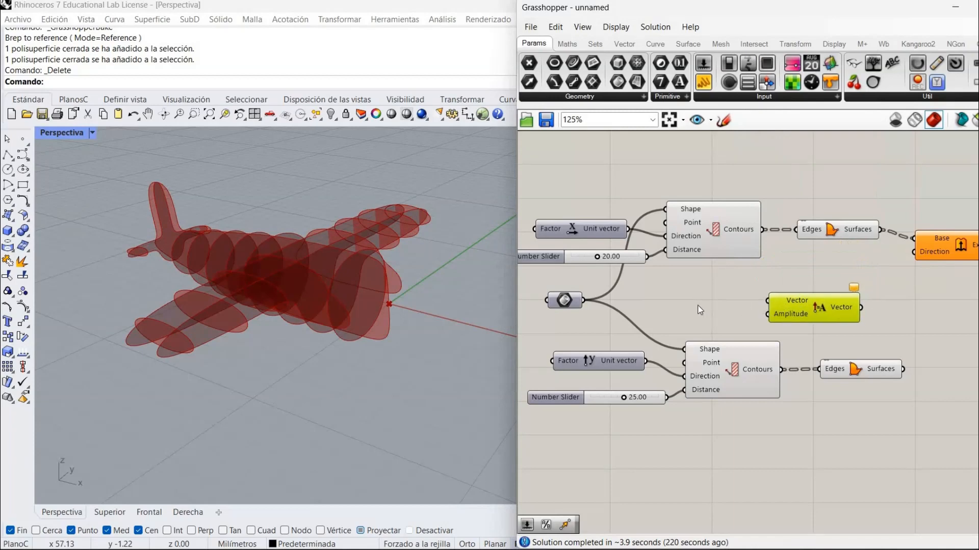
click(641, 239)
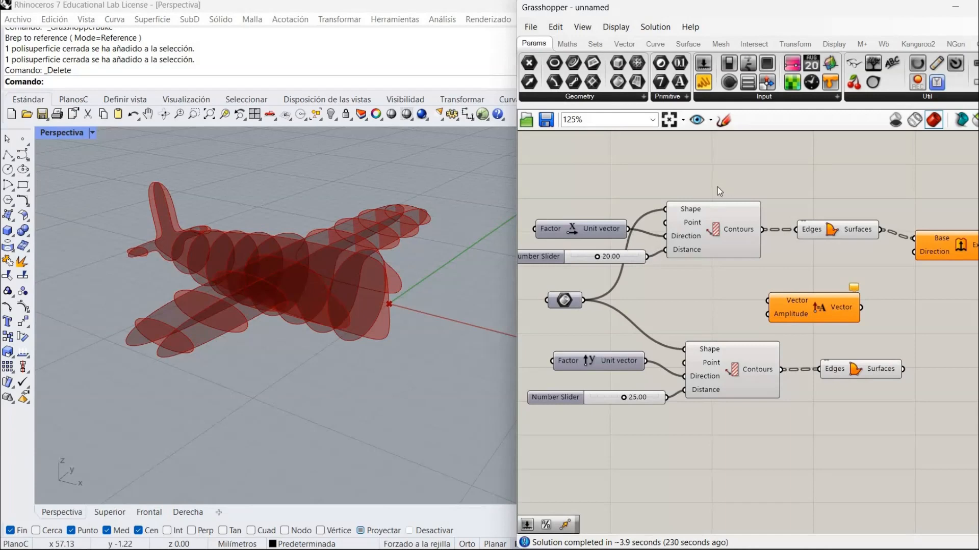
click(836, 235)
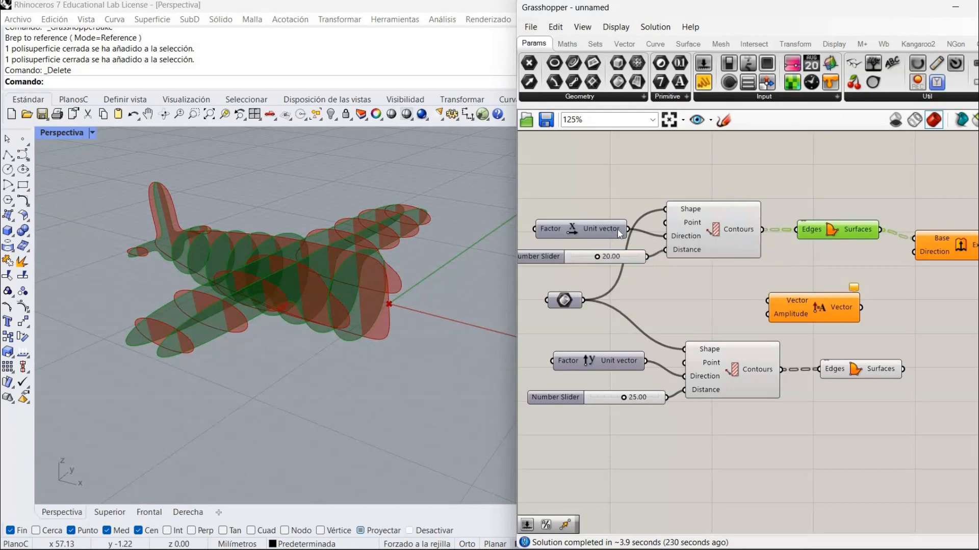
drag(631, 229, 768, 300)
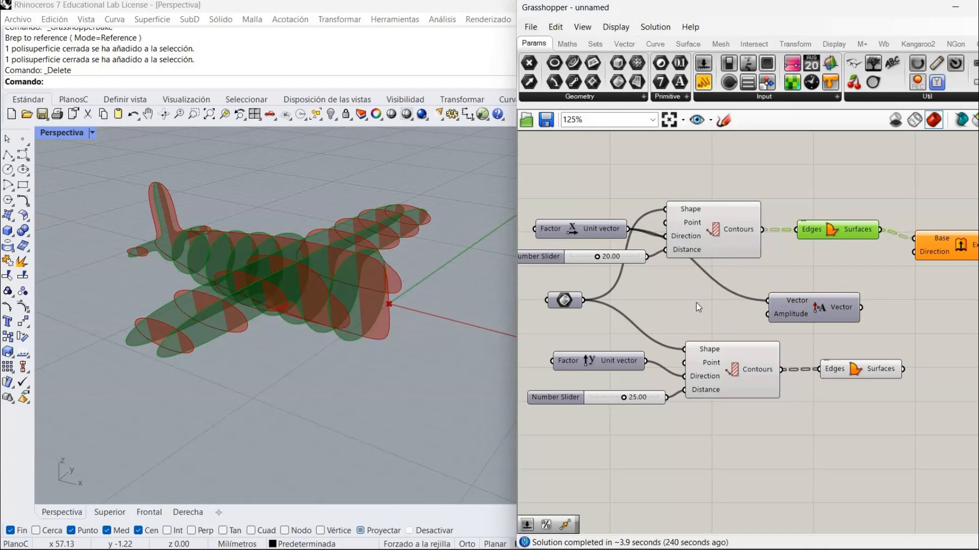
Add a panel with 2.5 as the Amplitude value and connect the resulting vector to the Extrude component's Direction input
click(696, 302)
double_click(696, 302)
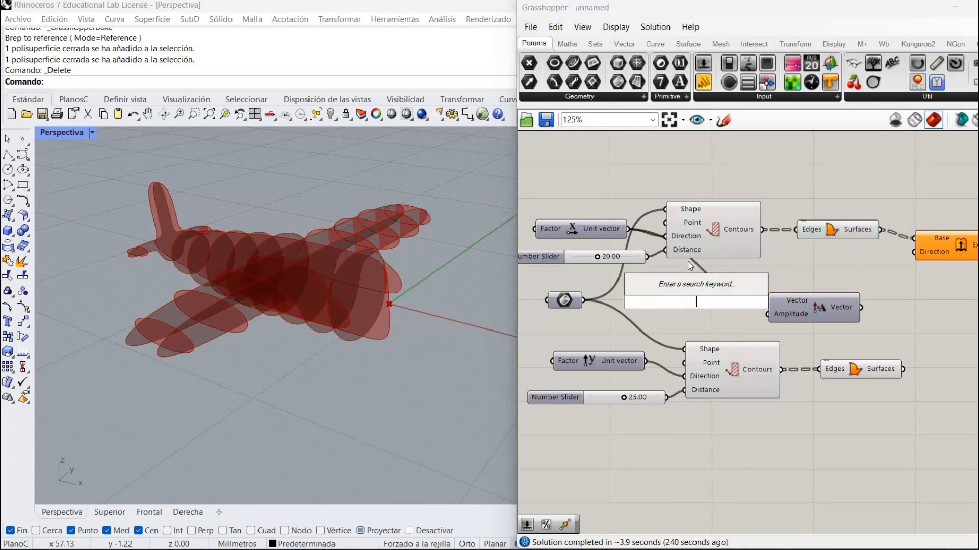
double_click(679, 320)
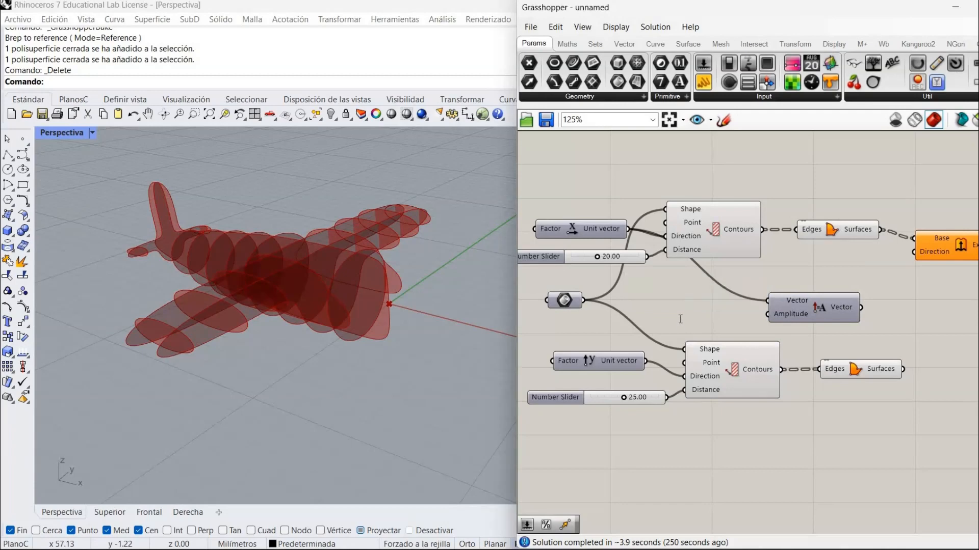
text(2.5)
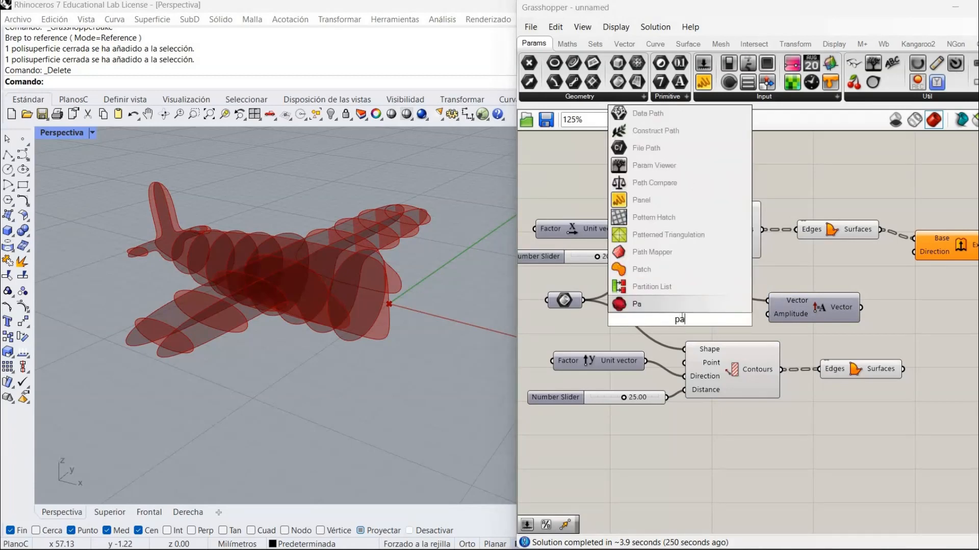
key(Return)
drag(856, 312, 907, 258)
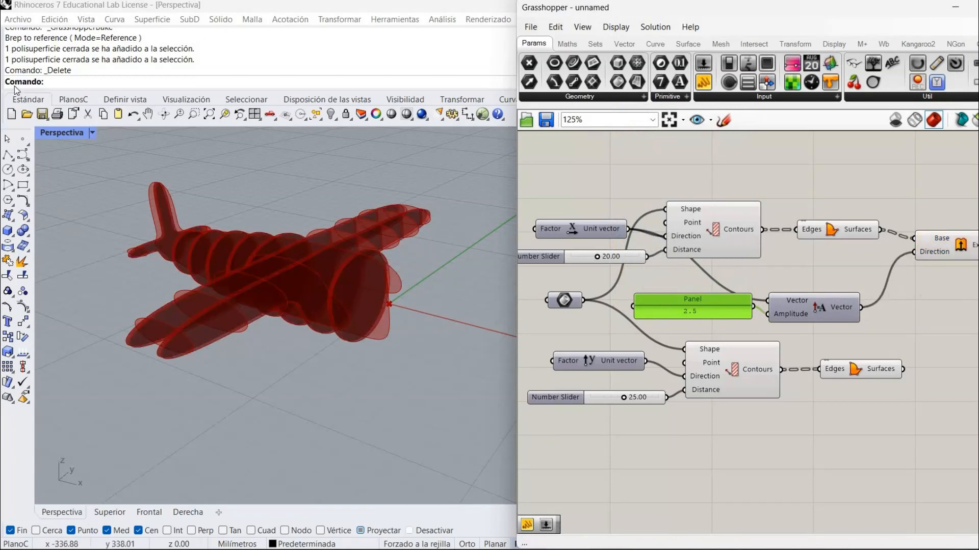
Switch the Rhino viewport to the Superior view and examine the thickness of the extruded X-direction slices
double_click(74, 134)
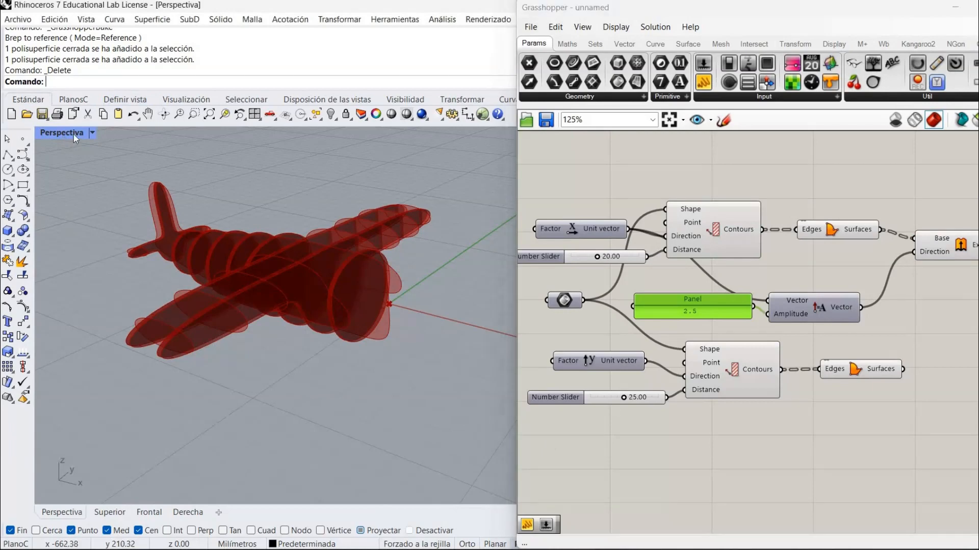
double_click(74, 134)
right_drag(126, 330, 388, 234)
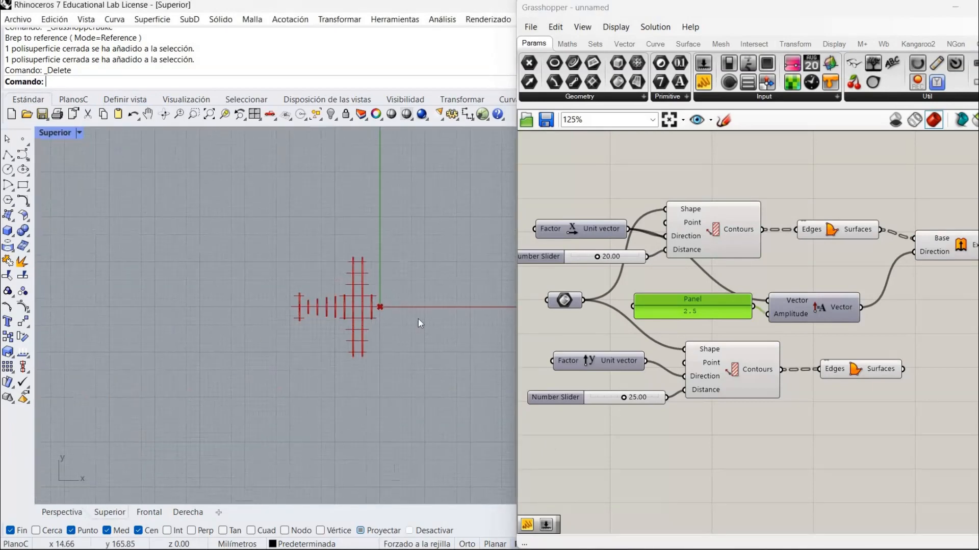
scroll(414, 316, up, 10)
right_drag(401, 311, 484, 320)
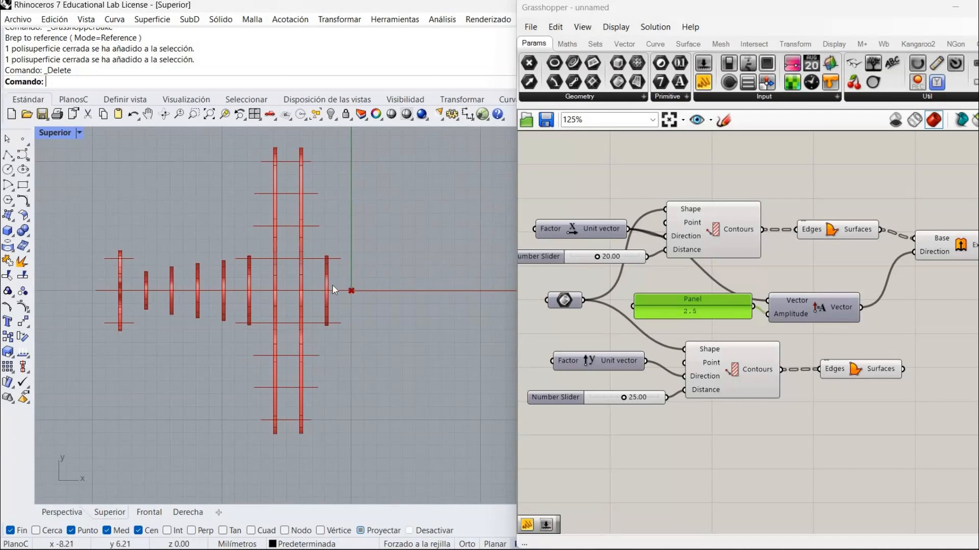
scroll(332, 286, up, 1)
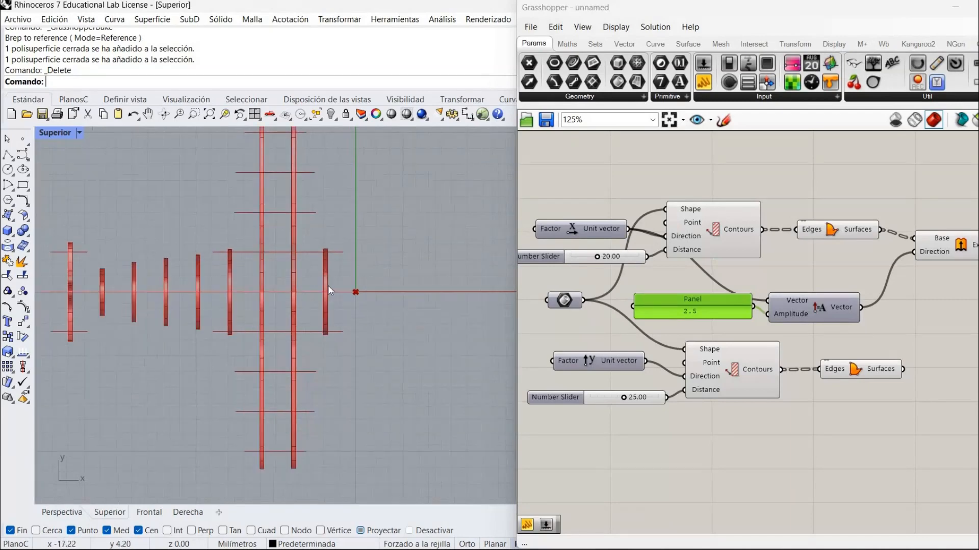
scroll(328, 286, down, 1)
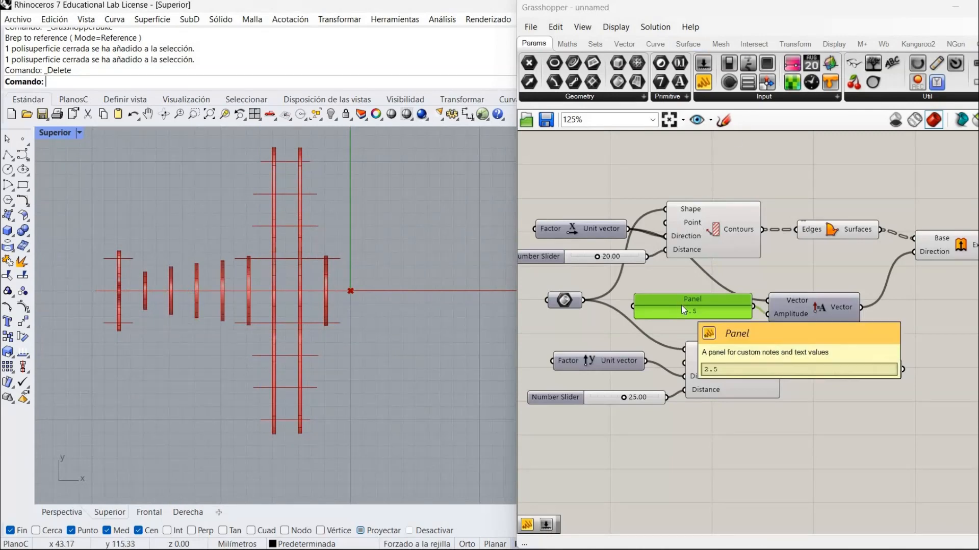
Reposition the 2.5 panel and the Extrude component to free up space around the Amplitude component
drag(684, 308, 660, 276)
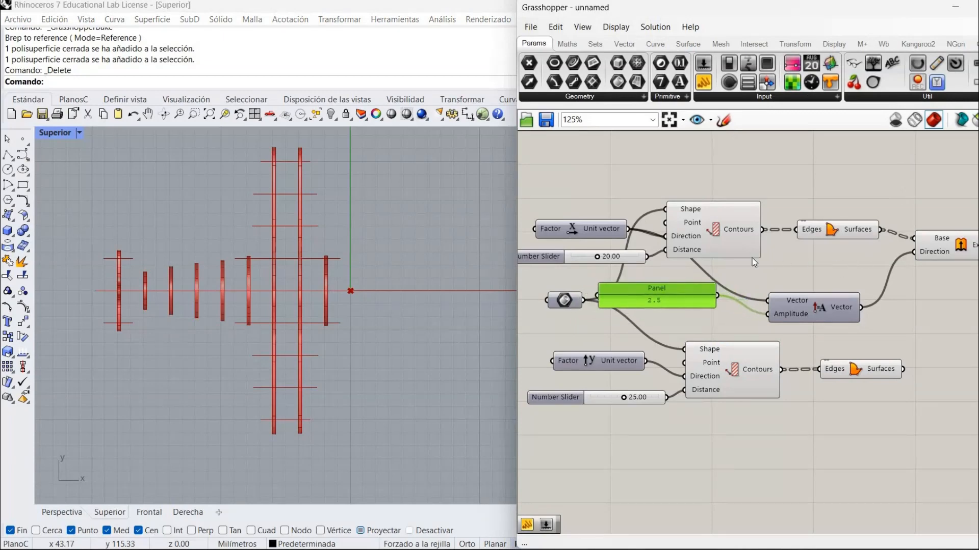
right_drag(751, 258, 642, 246)
drag(841, 234, 868, 246)
click(823, 285)
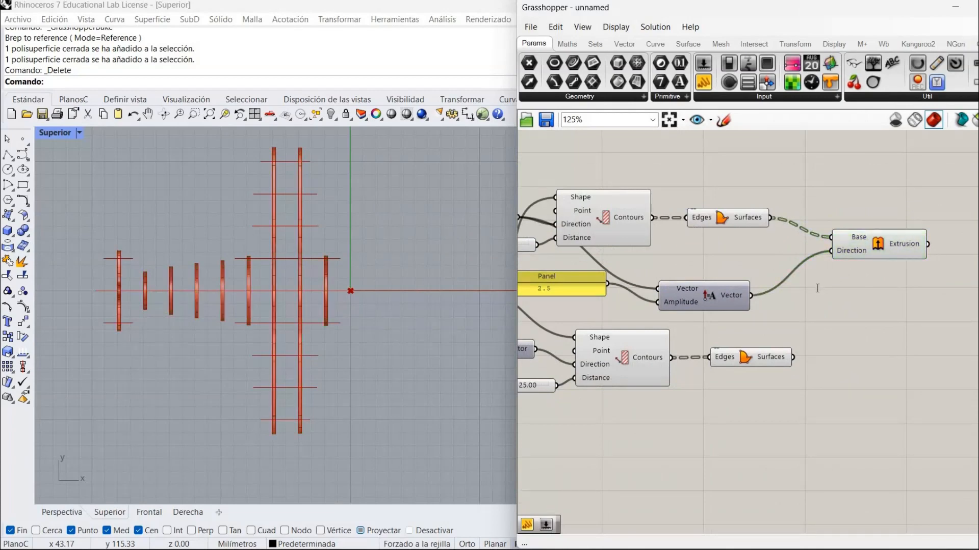
Add a Division component with a divisor of 2 and place it past the Extrude component
double_click(817, 288)
text(/2)
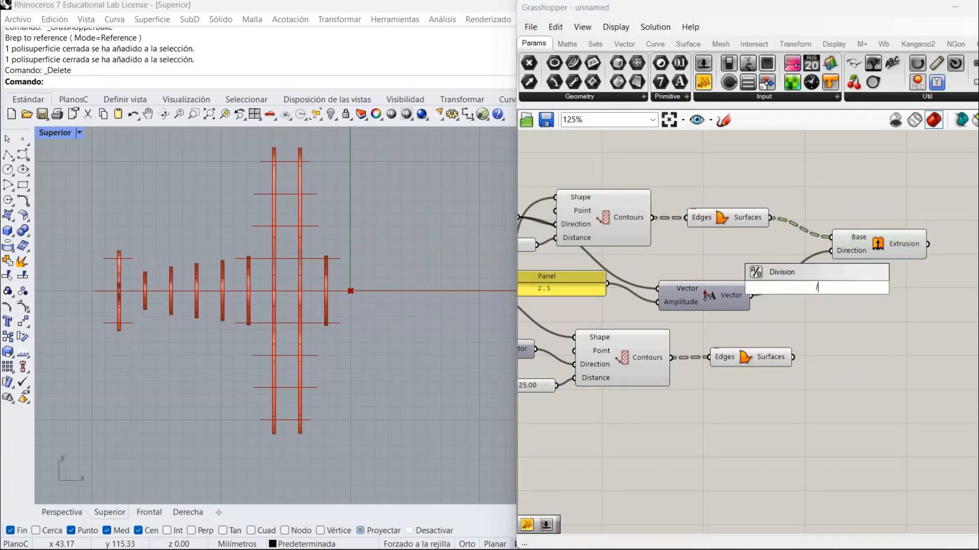
key(BackSpace)
key(BackSpace)
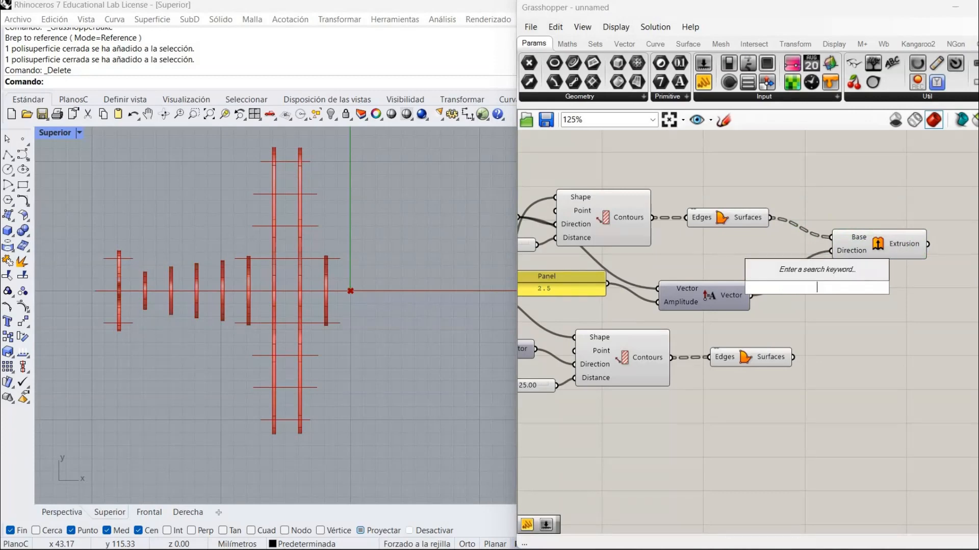
text(/2)
key(Return)
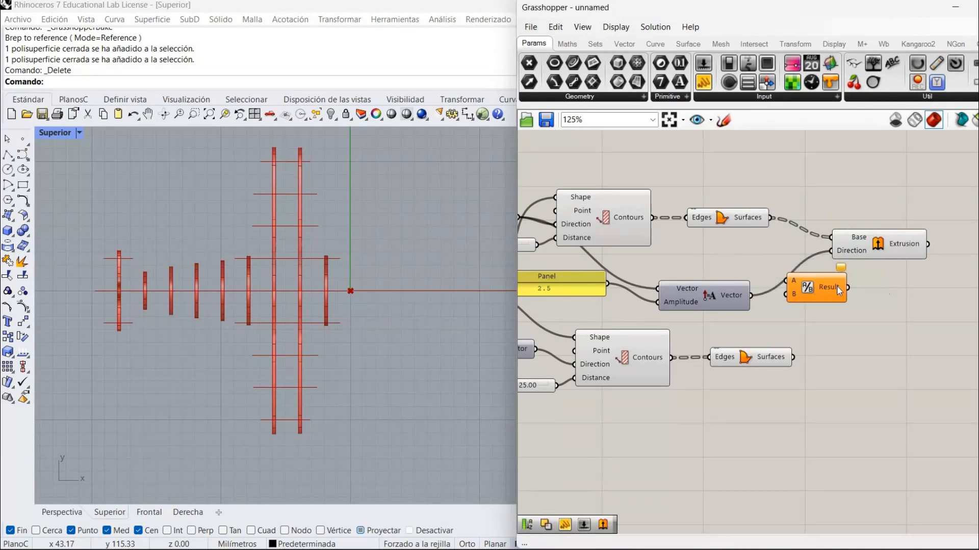
drag(837, 287, 867, 286)
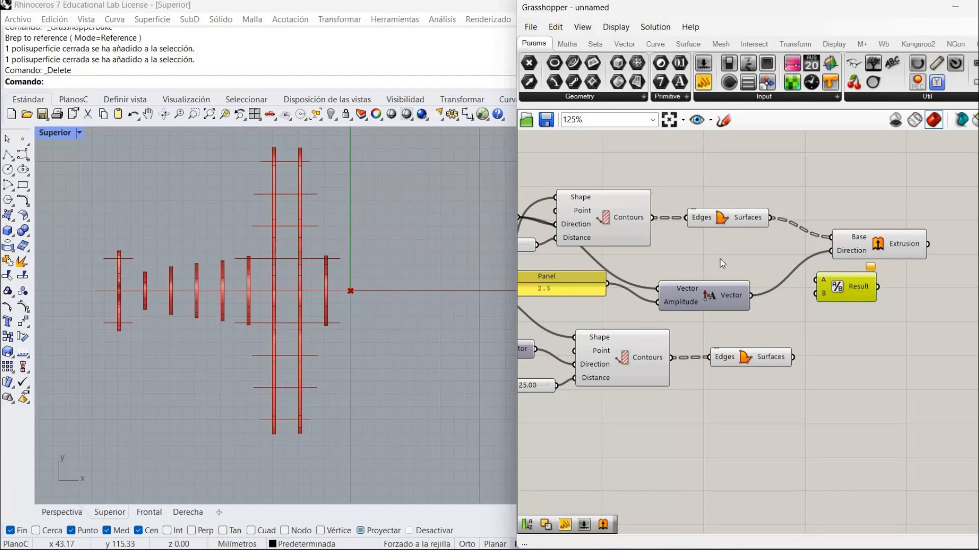
right_drag(720, 259, 628, 237)
drag(759, 265, 885, 268)
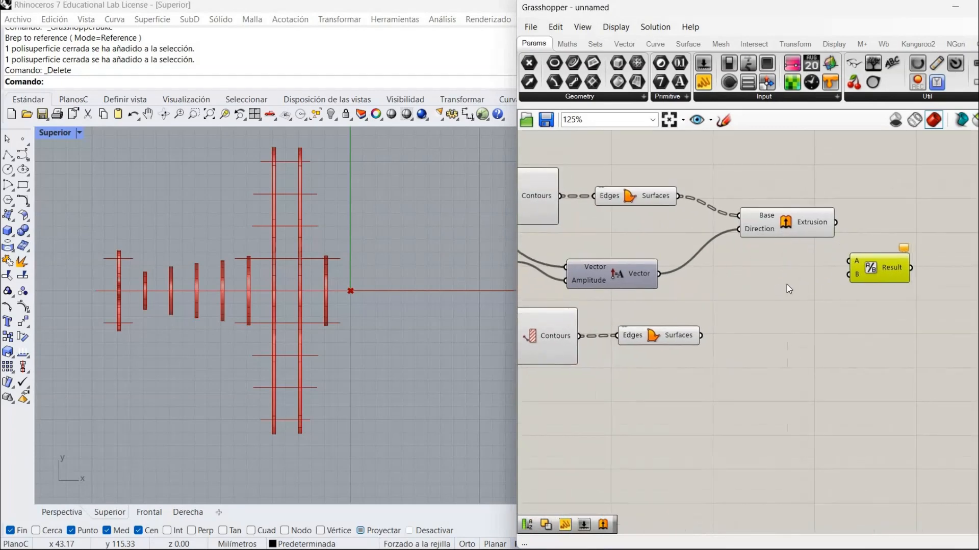
right_drag(787, 284, 740, 278)
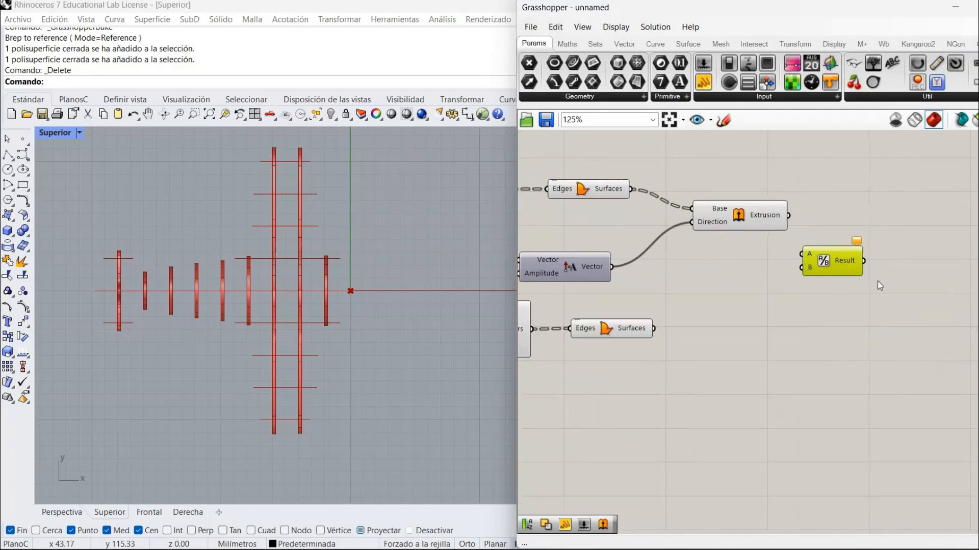
drag(836, 253, 858, 261)
Add a Move component after Extrude and connect the extrusion to its Geometry input
double_click(848, 221)
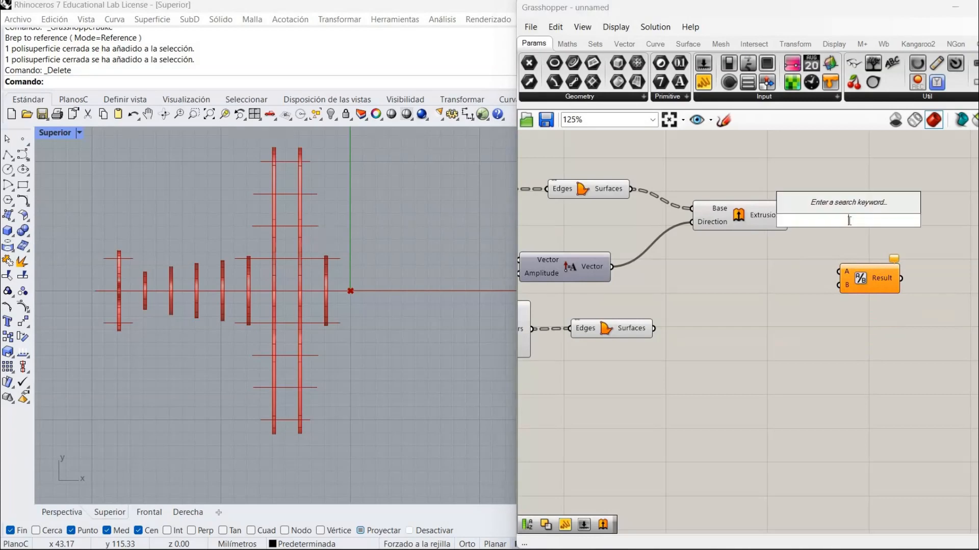
text(move)
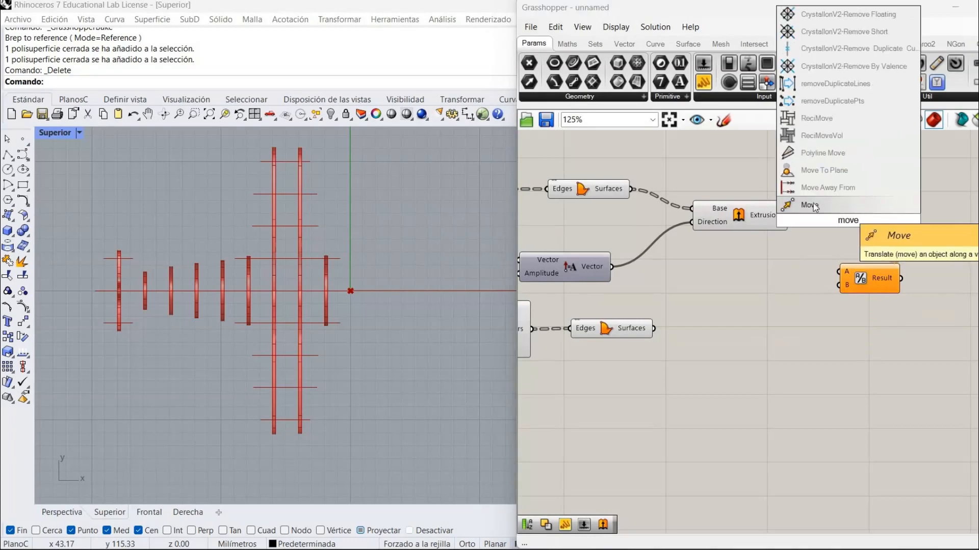
click(844, 209)
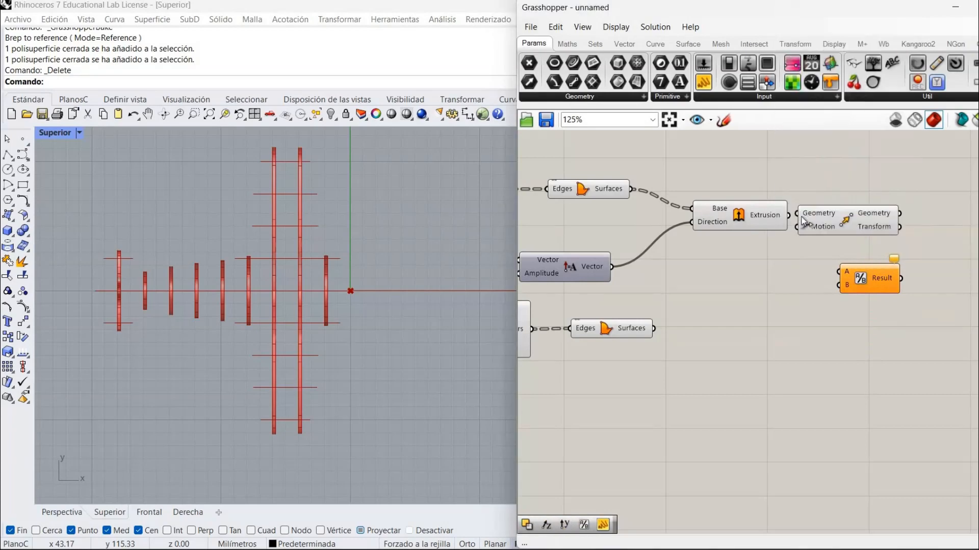
drag(806, 216, 862, 231)
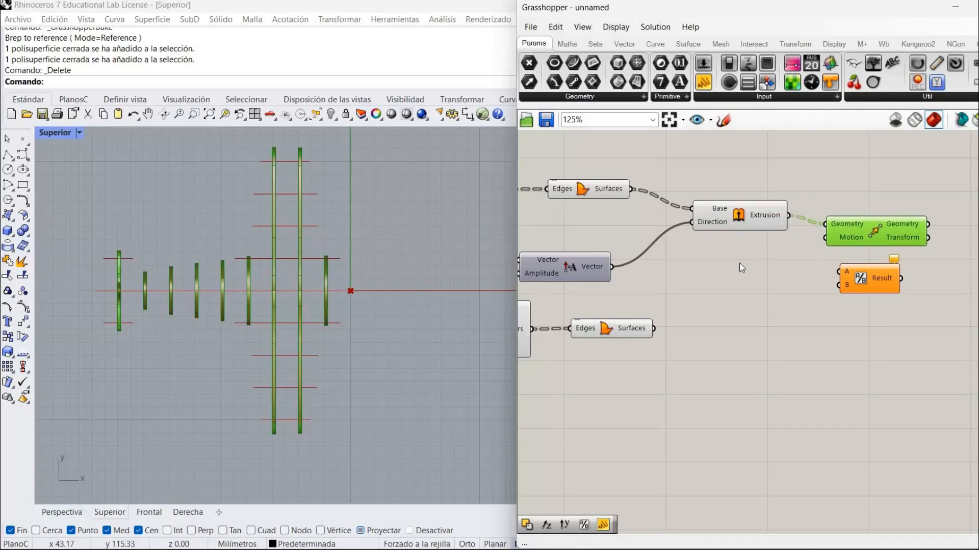
Connect the Amplitude vector to the Division's A input and the division Result to the Move component's Motion input
drag(611, 266, 754, 272)
drag(826, 238, 799, 274)
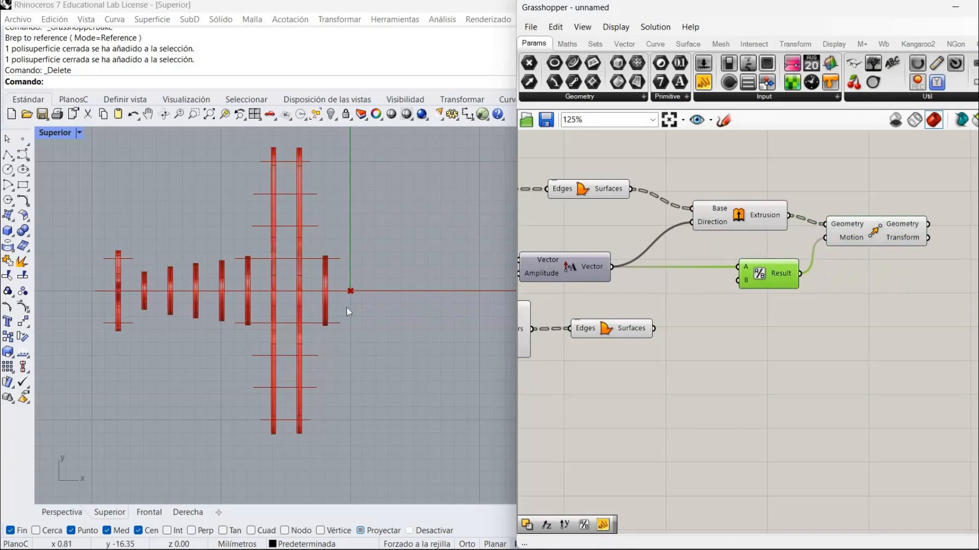
scroll(347, 307, up, 5)
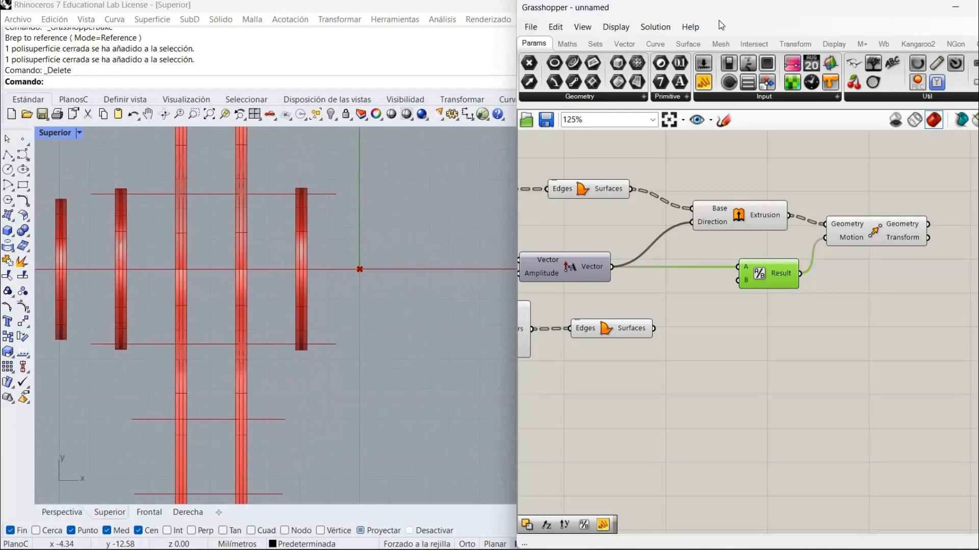
Turn off the preview of the X-direction Extrude component
right_click(748, 225)
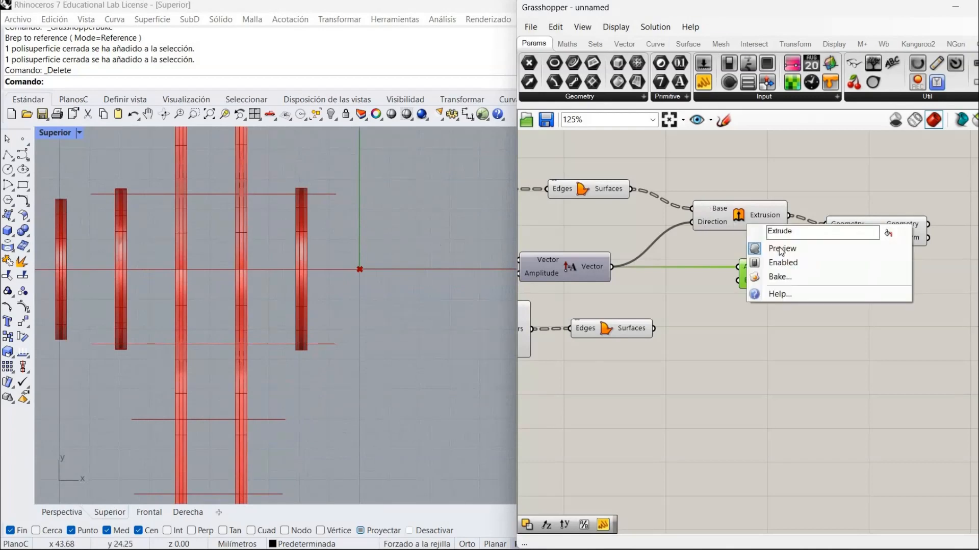
click(780, 247)
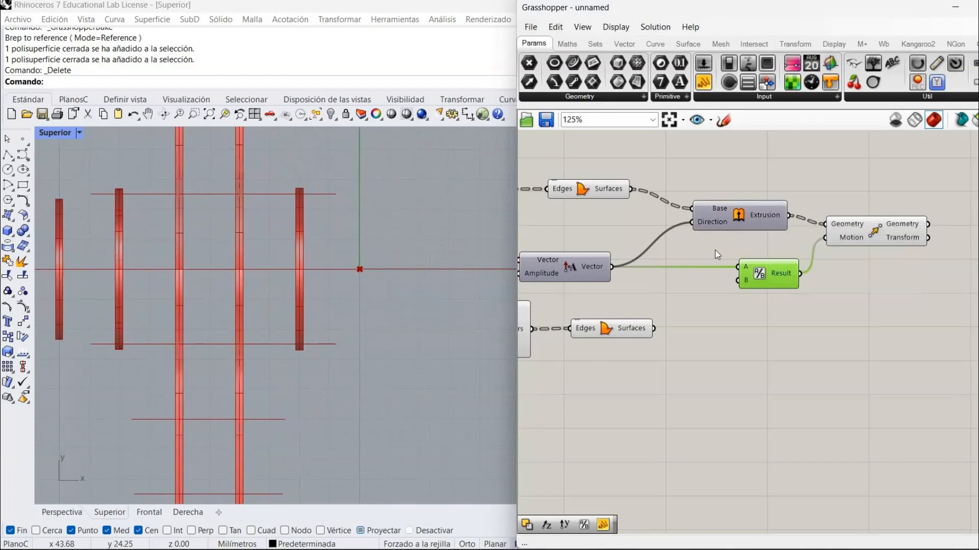
click(596, 189)
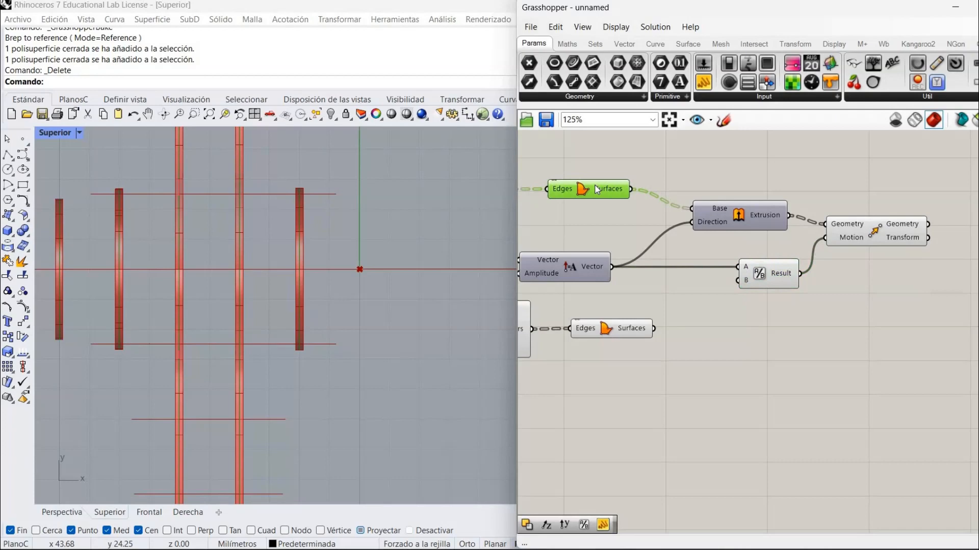
click(718, 375)
Duplicate the Amplitude, Extrude, Division and Move components and place the copies below the originals, beside the Y-direction row
right_drag(601, 510, 779, 316)
scroll(882, 345, down, 3)
drag(938, 301, 690, 231)
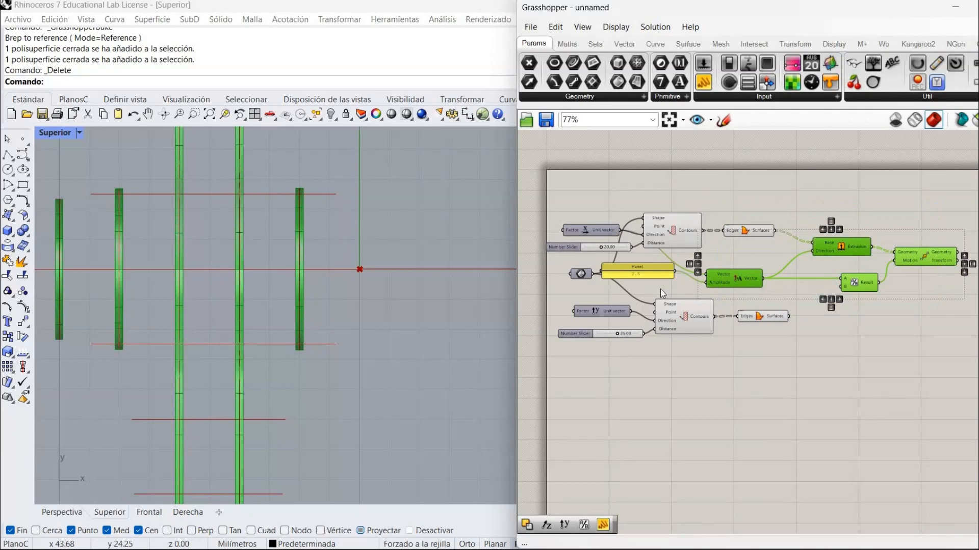
key(ctrl+c)
key(ctrl+v)
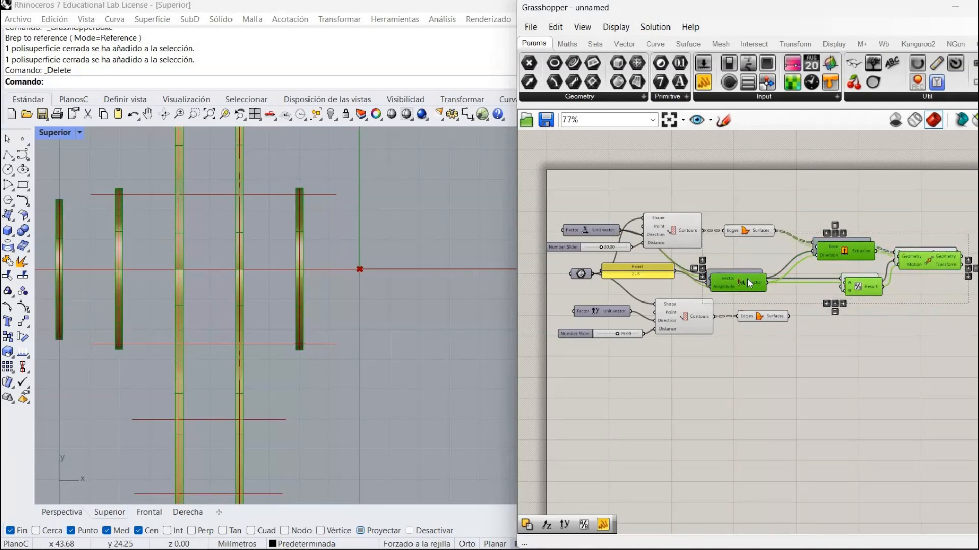
drag(747, 282, 759, 365)
Connect the Unit Y vector to the copied Amplitude's Vector input and the Y-direction surfaces to the copied Extrude's Base
click(556, 268)
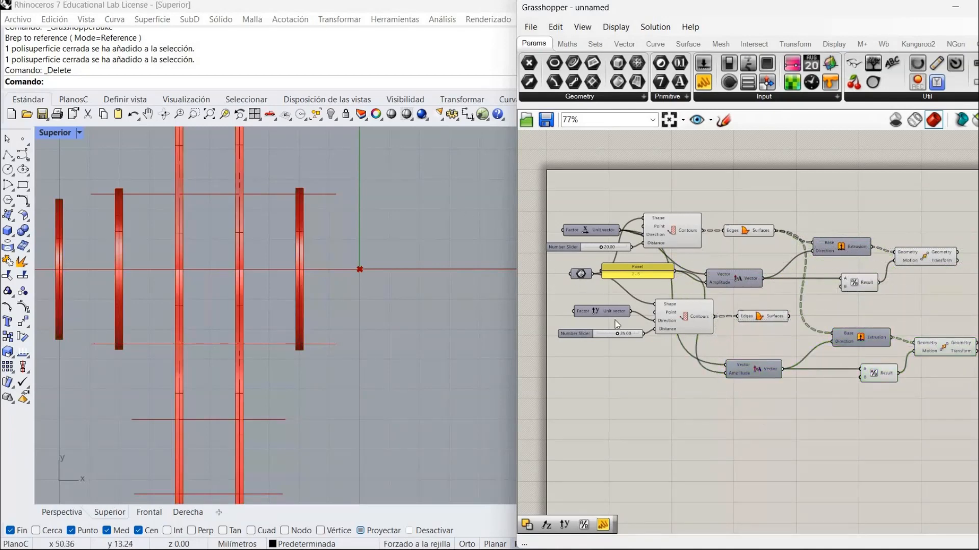
drag(631, 311, 723, 372)
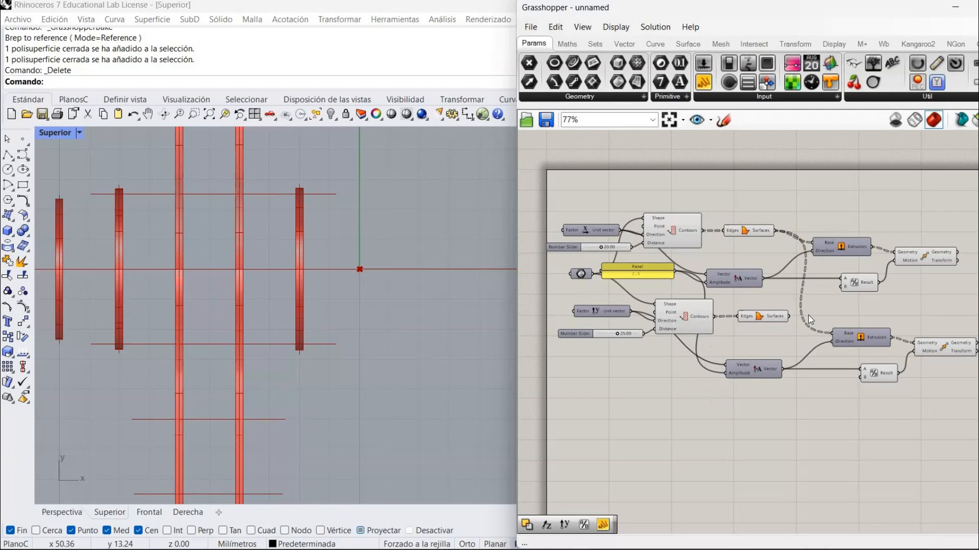
drag(789, 316, 832, 333)
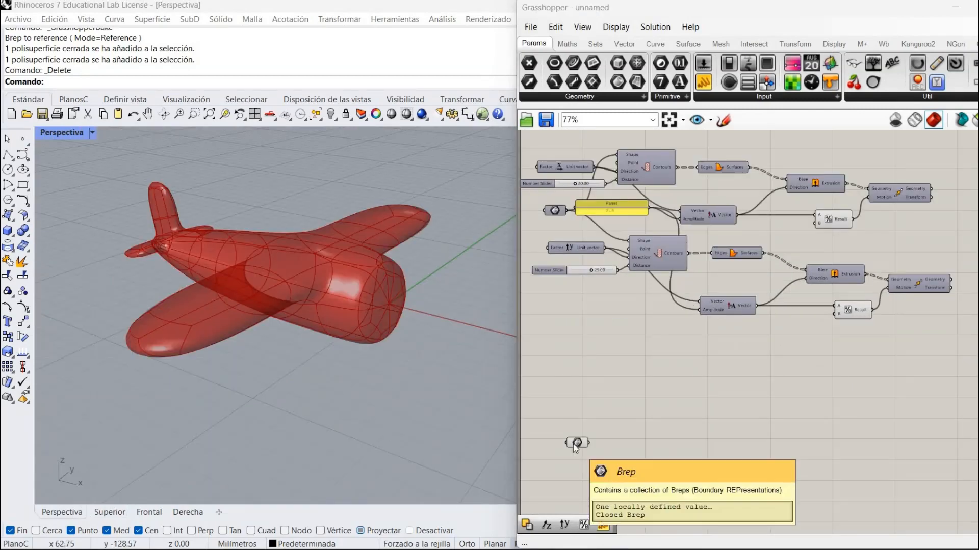
Add a Bounding Box component beside the separate airplane Brep and connect the Brep to its Content input
mouse_move(573, 444)
mouse_down()
mouse_move(544, 415)
mouse_move(561, 411)
mouse_move(573, 435)
mouse_up()
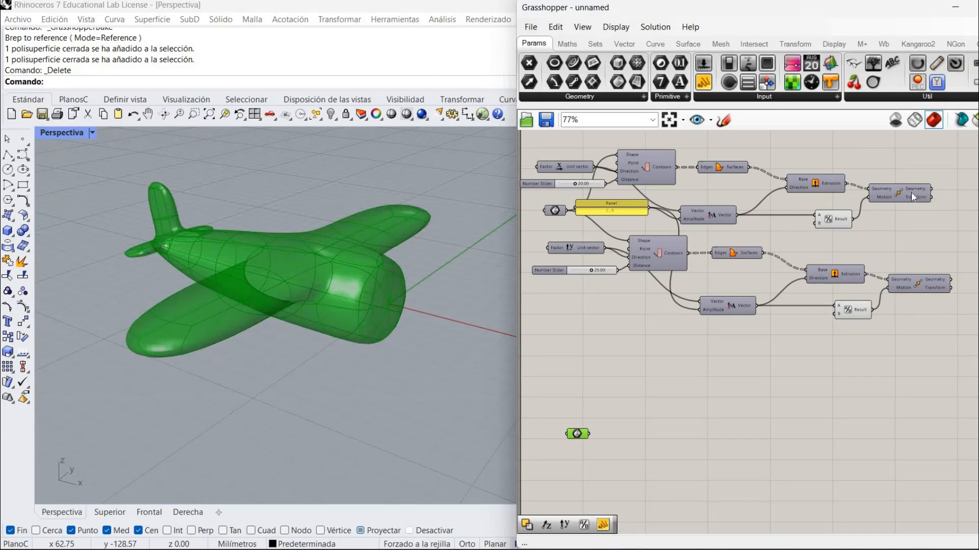
click(631, 435)
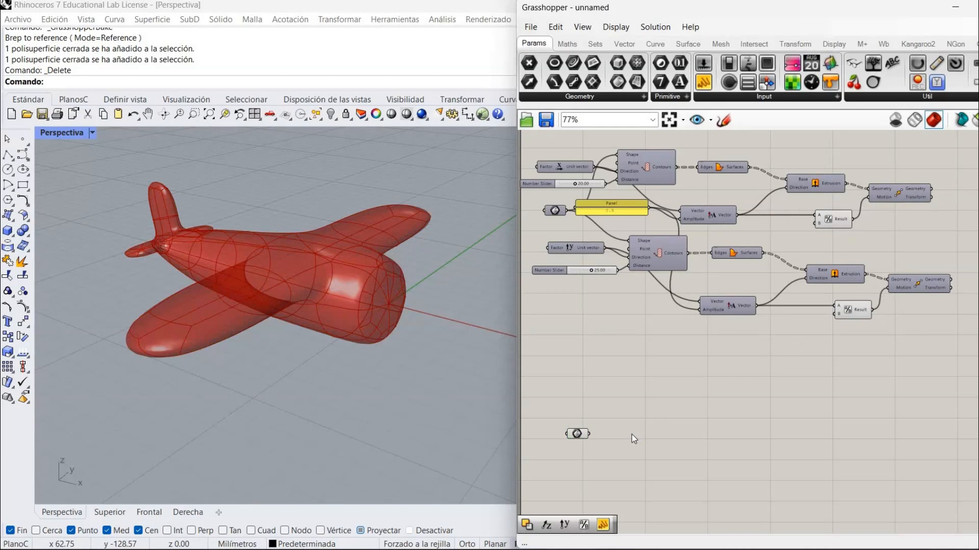
double_click(632, 435)
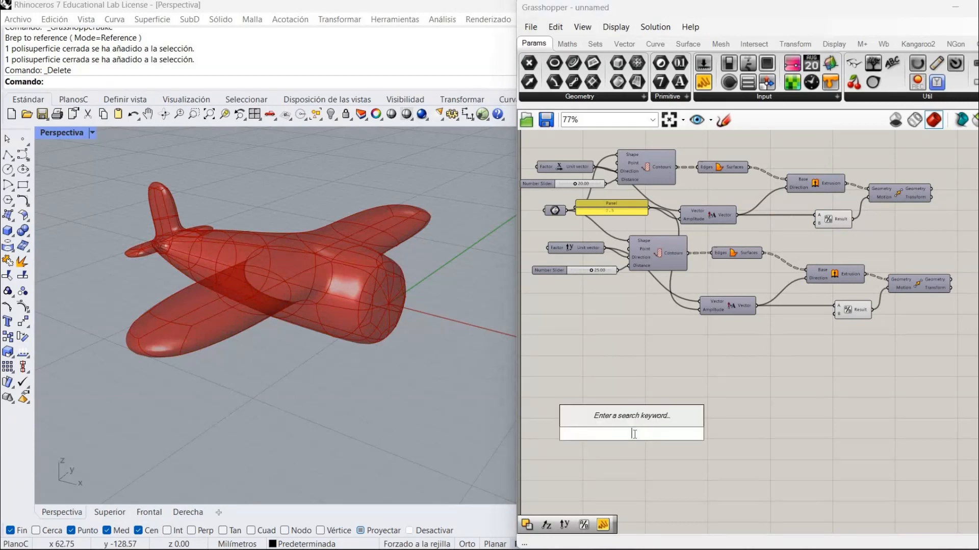
text(bo)
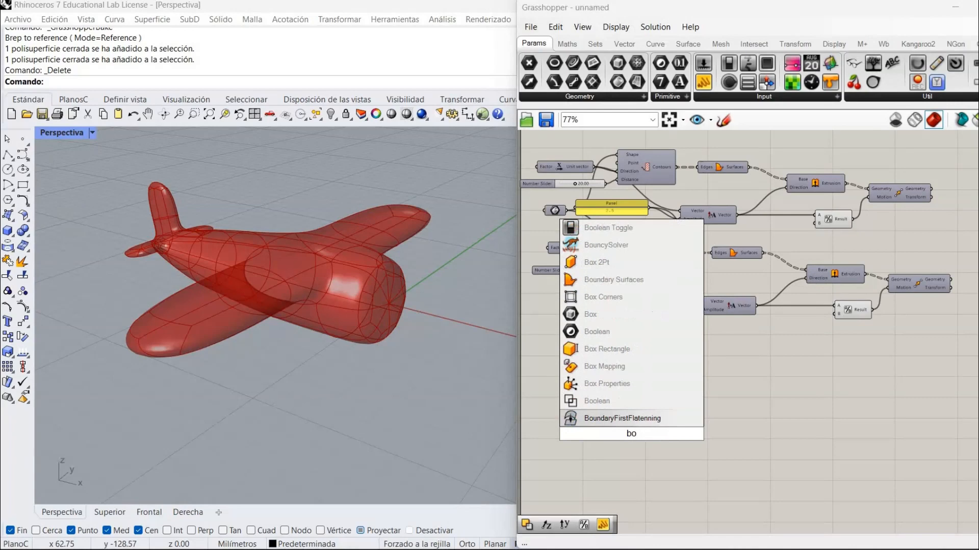
text(u)
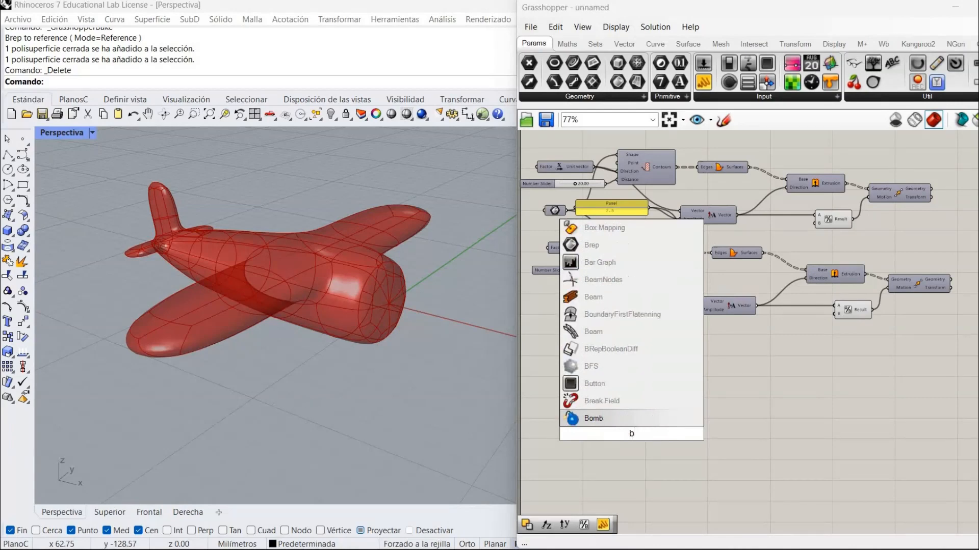
text(nd)
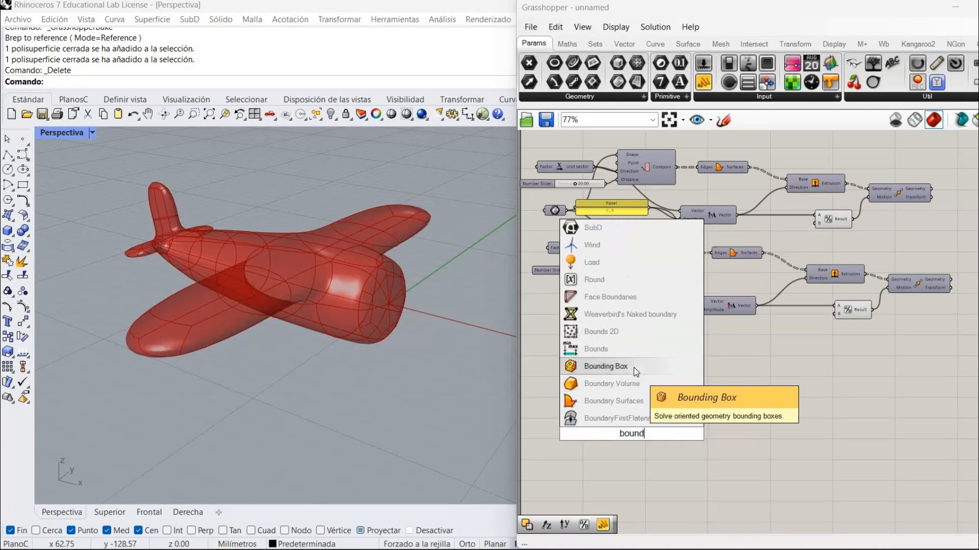
click(634, 367)
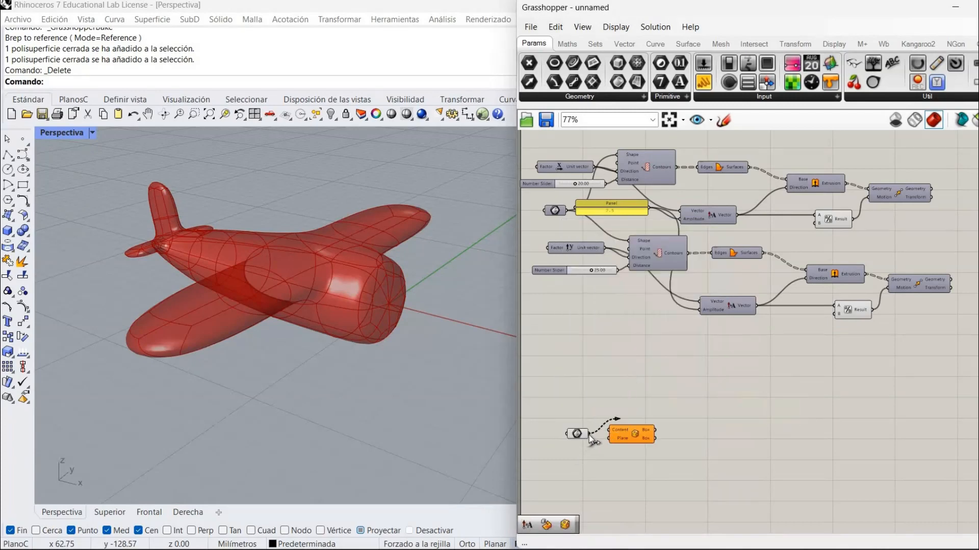
drag(588, 435, 676, 436)
click(687, 480)
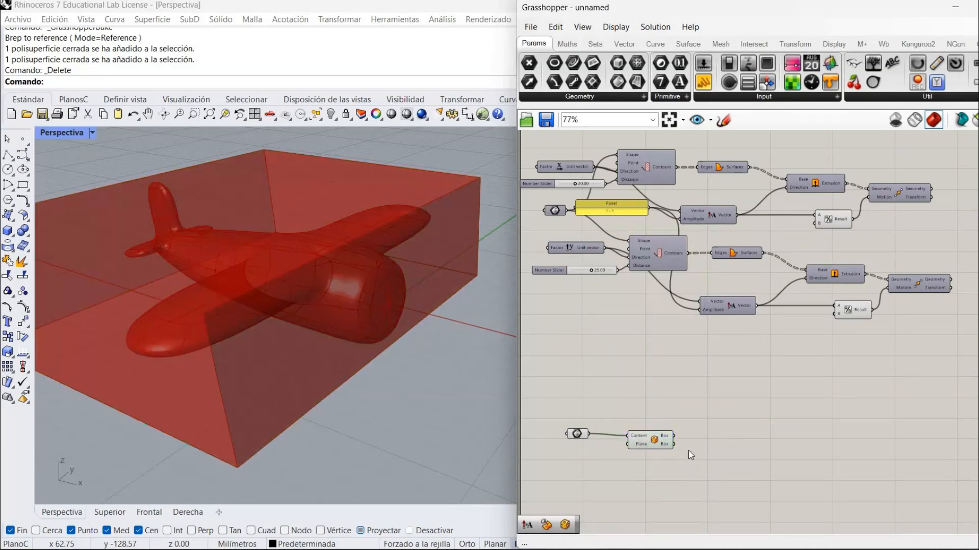
Add a Deconstruct Brep component and connect the Bounding Box's Box output to its Brep input
double_click(764, 448)
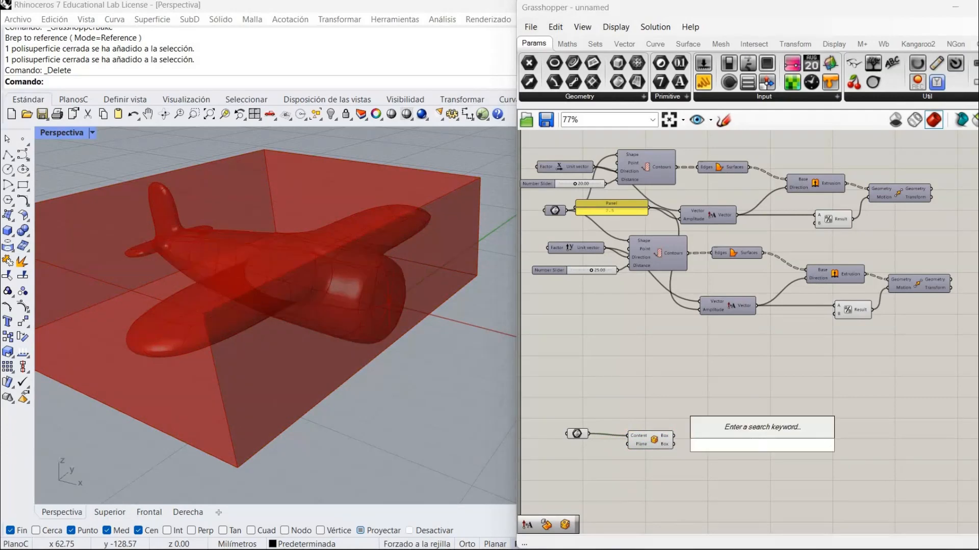
text(dec)
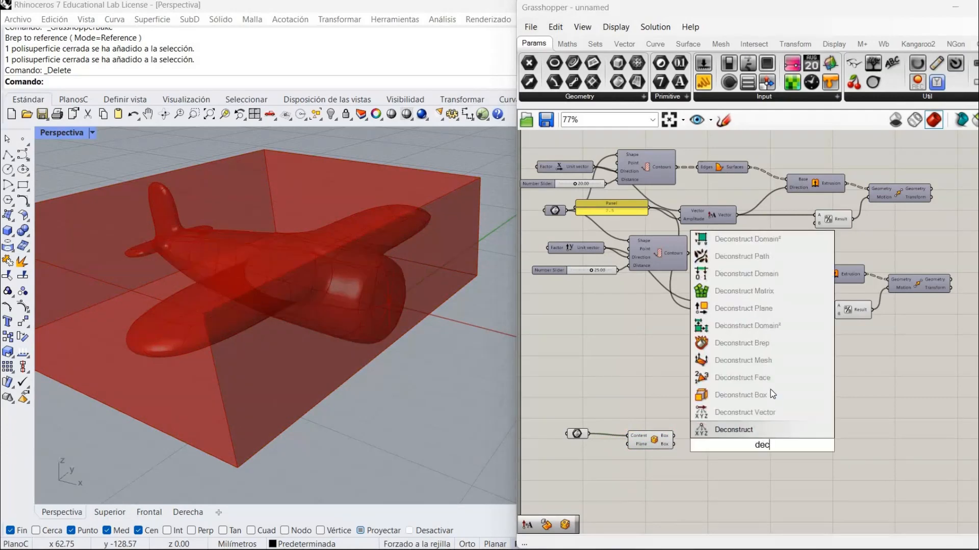
click(747, 343)
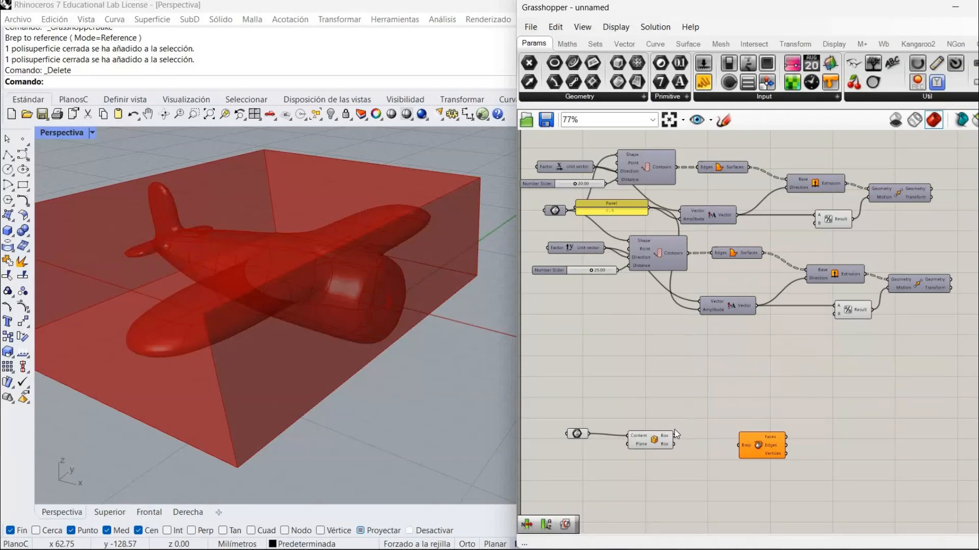
drag(738, 446, 673, 440)
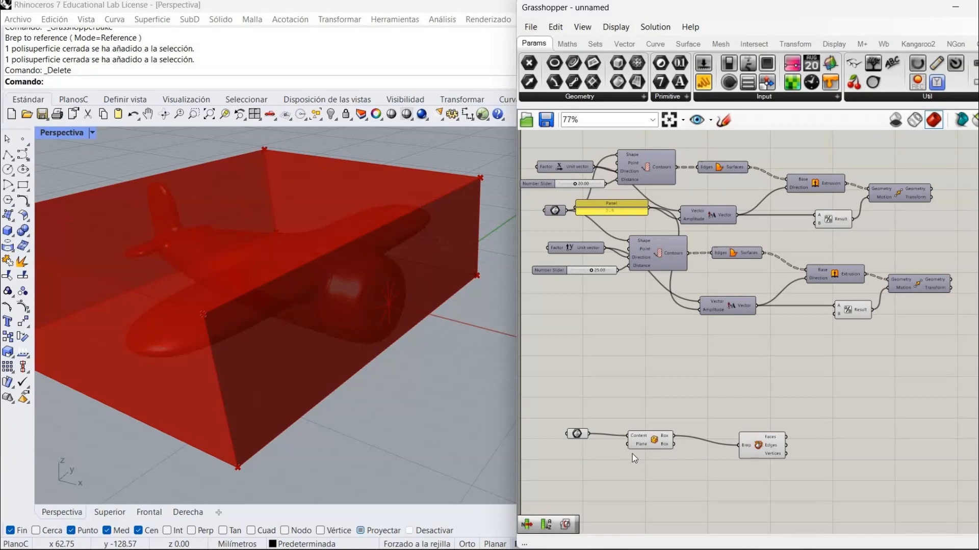
Turn off the preview of the Bounding Box component
scroll(632, 453, down, 2)
right_click(642, 447)
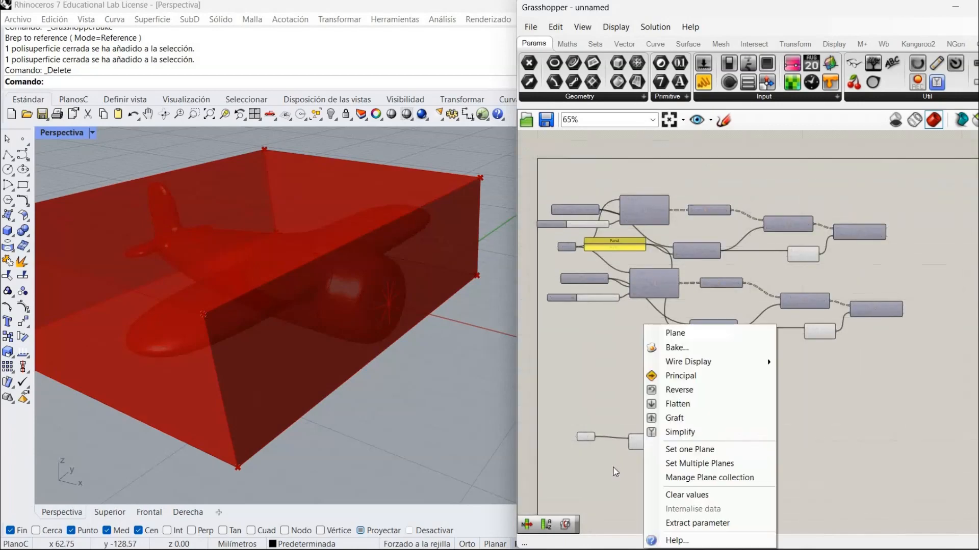
click(631, 474)
scroll(631, 474, up, 2)
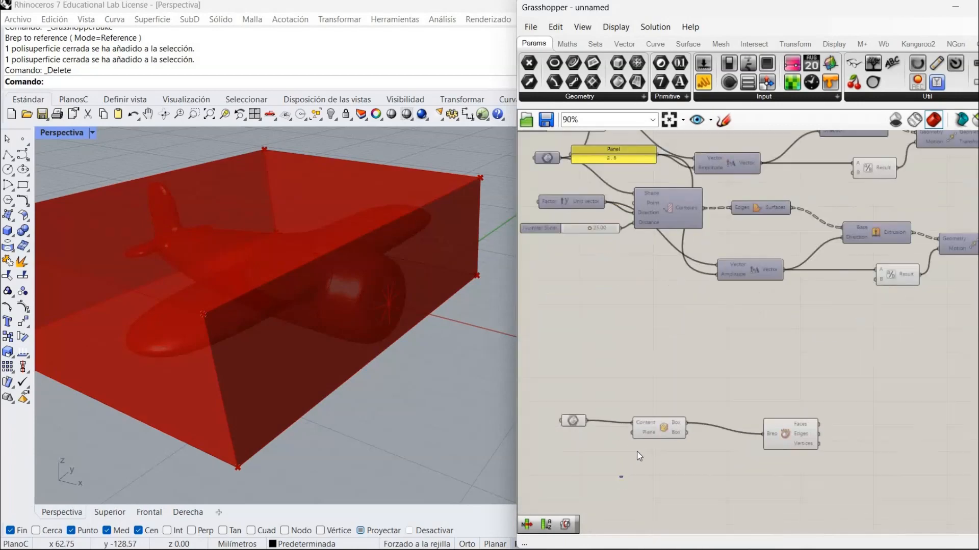
right_click(671, 429)
click(706, 453)
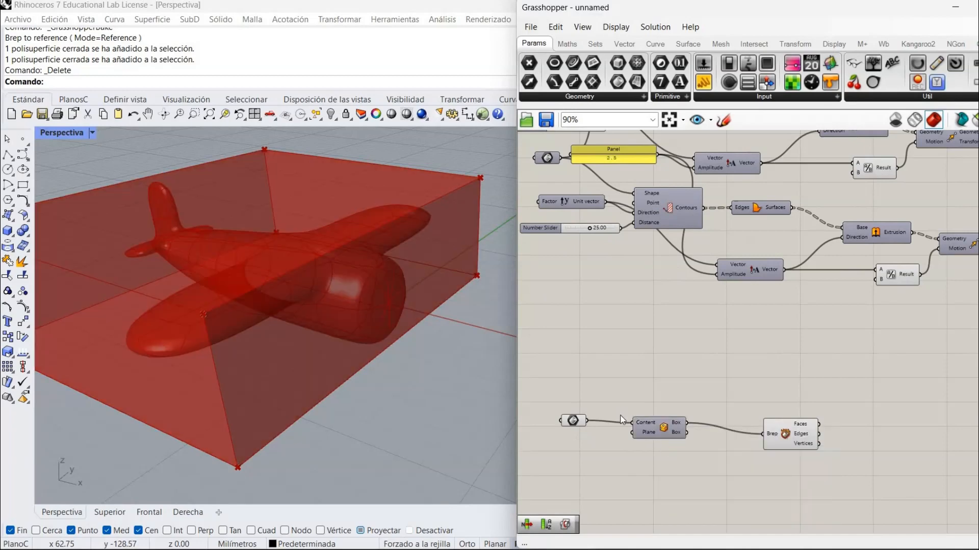
Move Deconstruct Brep closer to the Bounding Box component and turn off its preview
right_drag(801, 437, 751, 426)
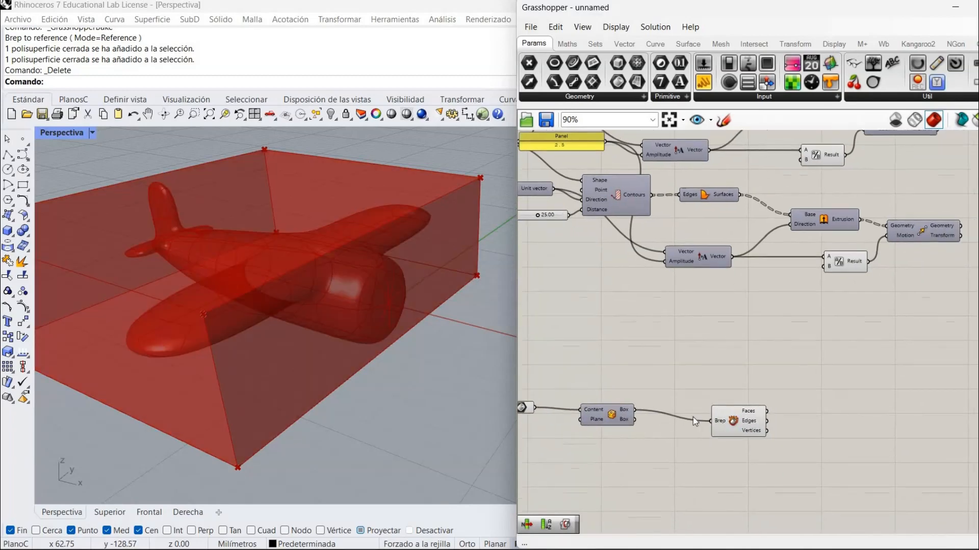
drag(738, 423, 680, 418)
right_click(677, 418)
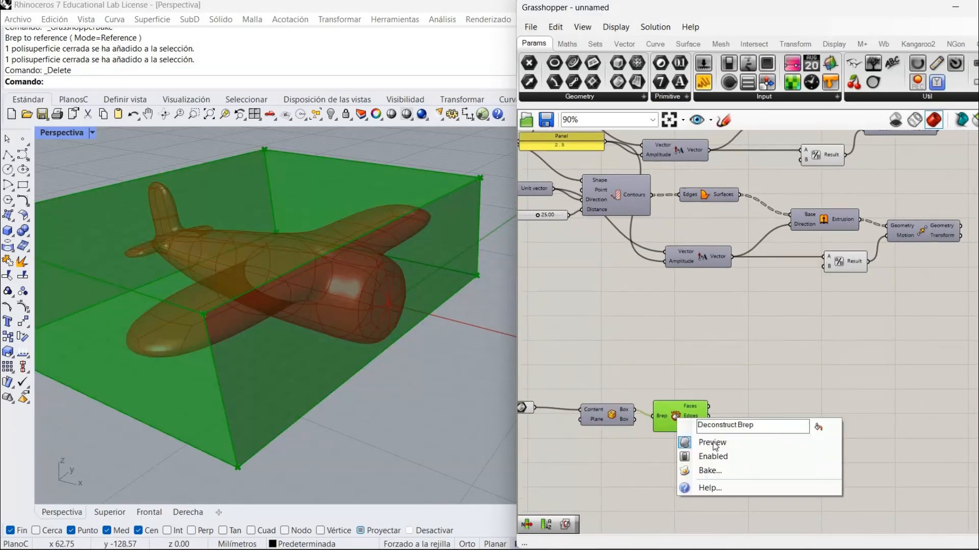
click(714, 442)
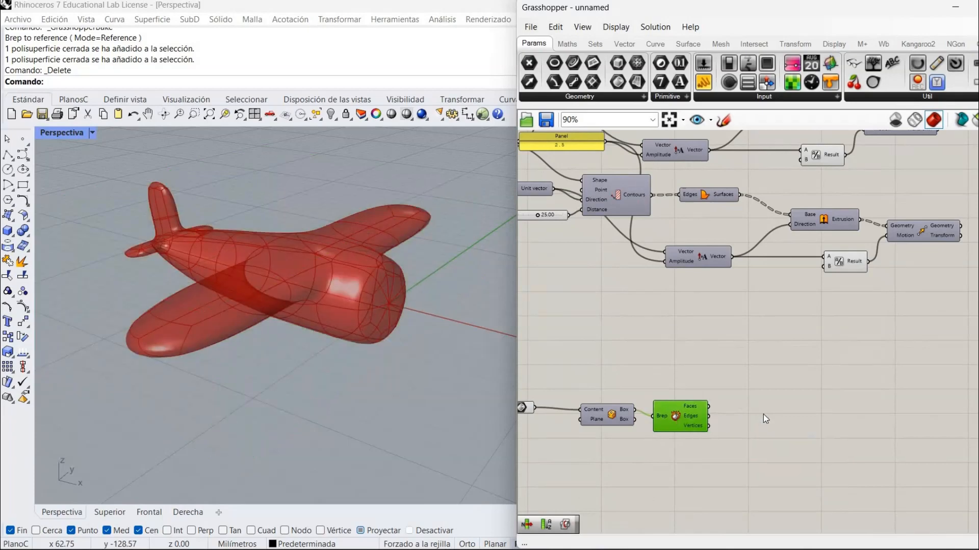
Add a List Item component and connect Deconstruct Brep's Edges output to its List input to extract one box edge
click(763, 414)
double_click(761, 423)
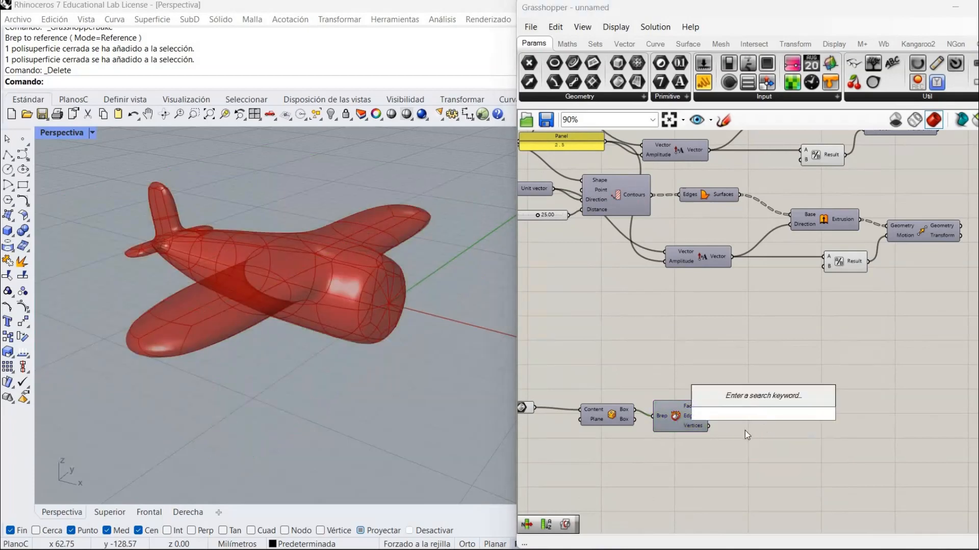
text(list)
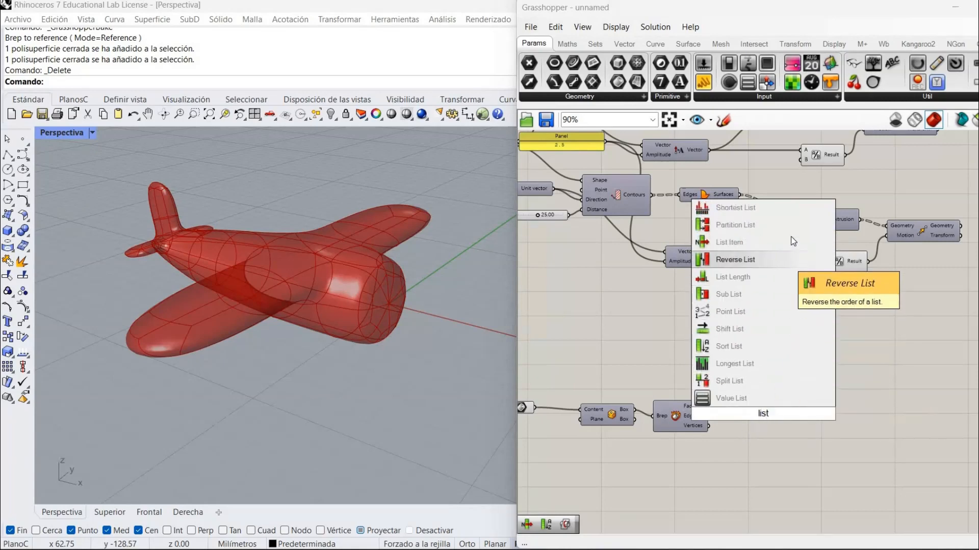
click(733, 242)
drag(709, 417, 738, 404)
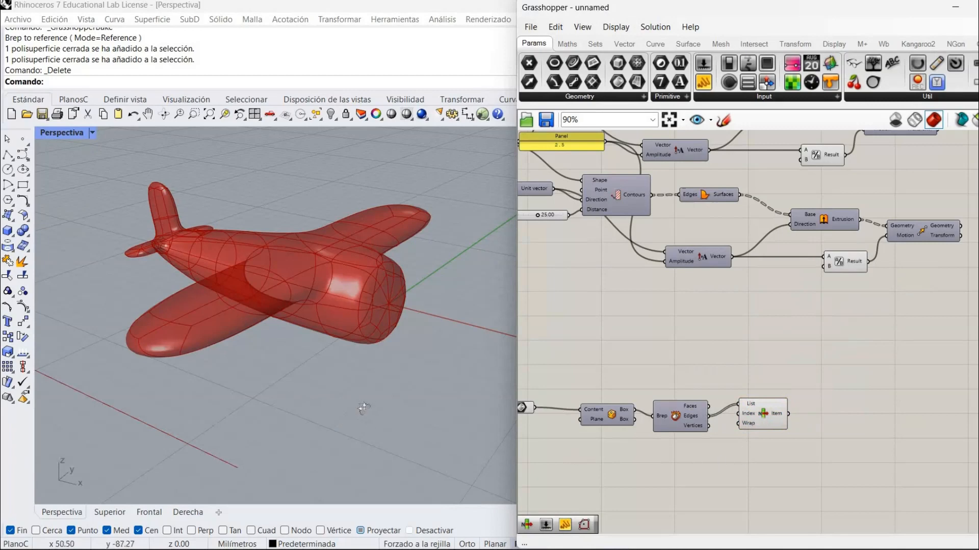
right_drag(379, 404, 329, 418)
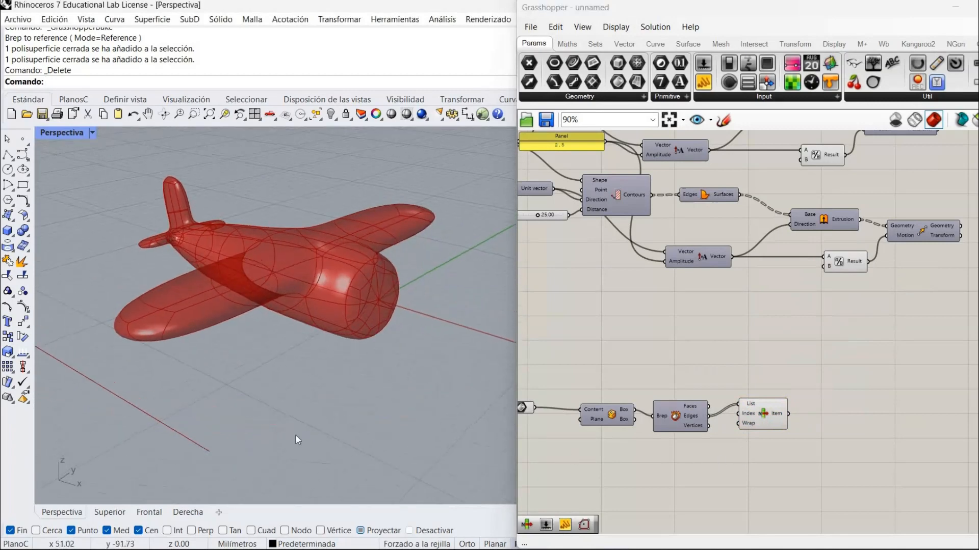
right_drag(369, 379, 377, 407)
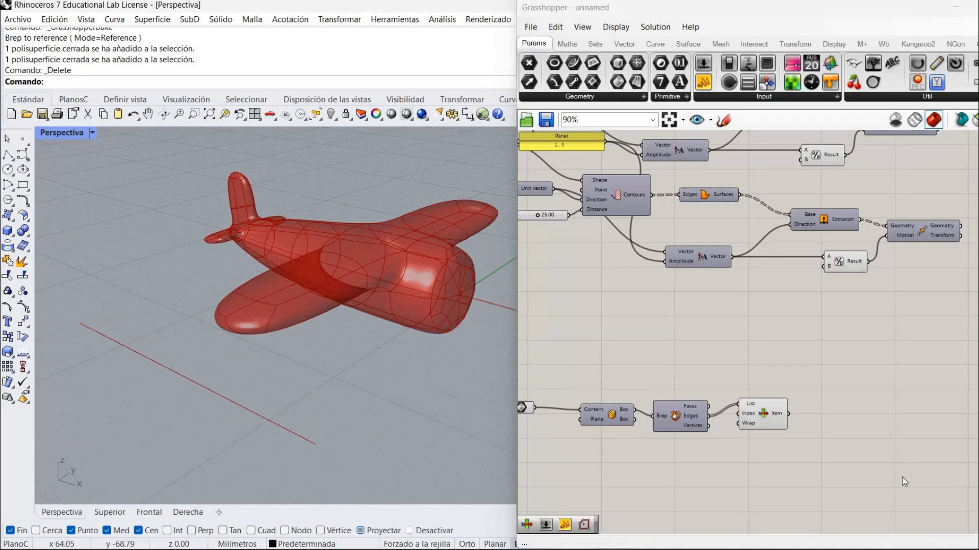
Add a Perp Frames component and connect the List Item's extracted edge to its Curve input
right_drag(901, 477, 889, 465)
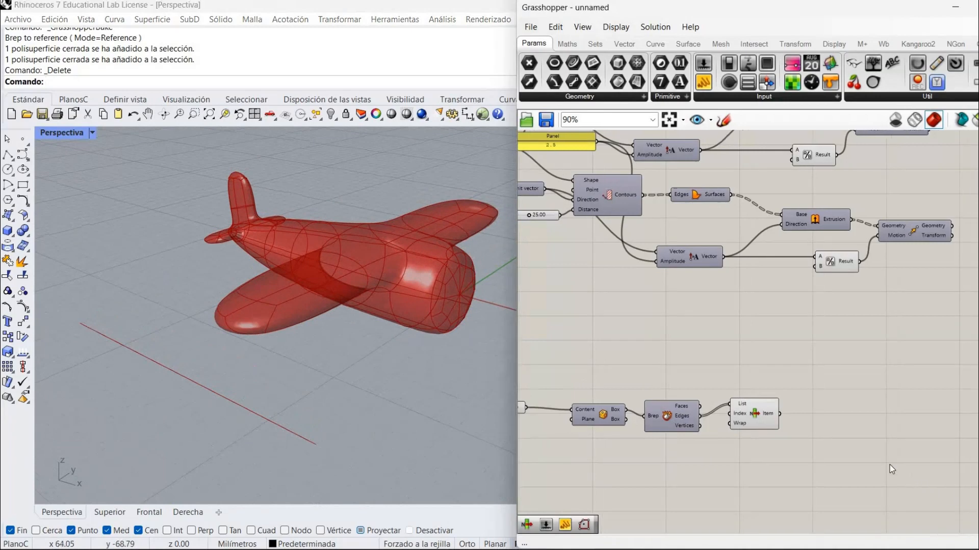
double_click(846, 445)
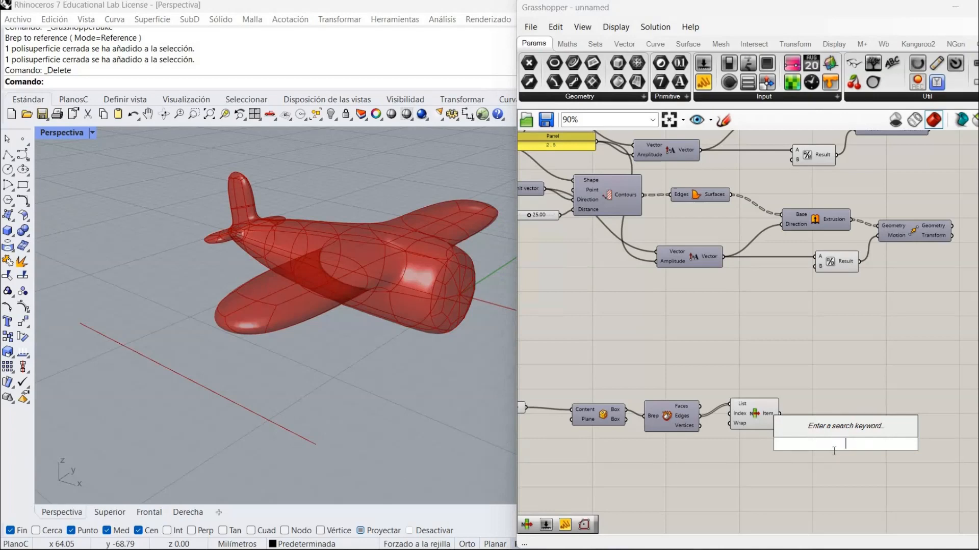
text(per)
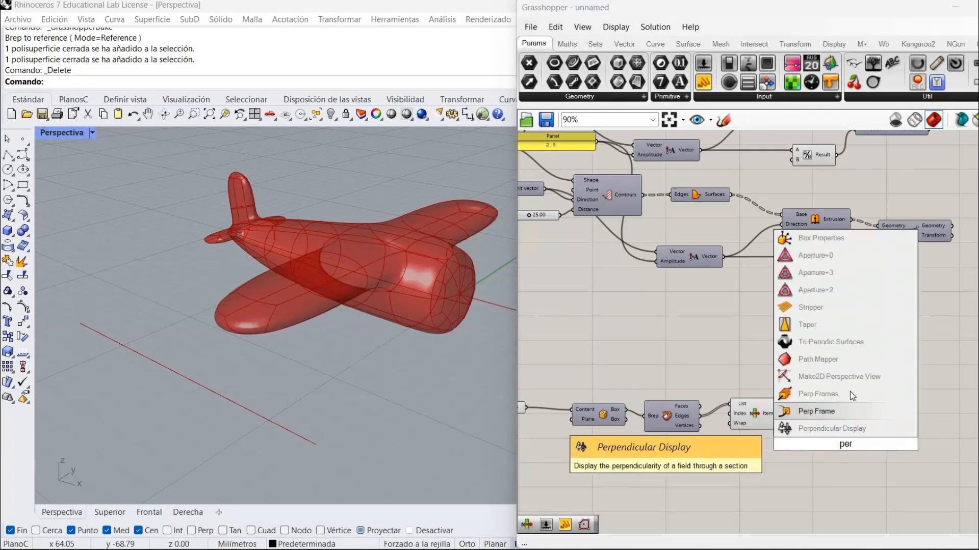
click(850, 394)
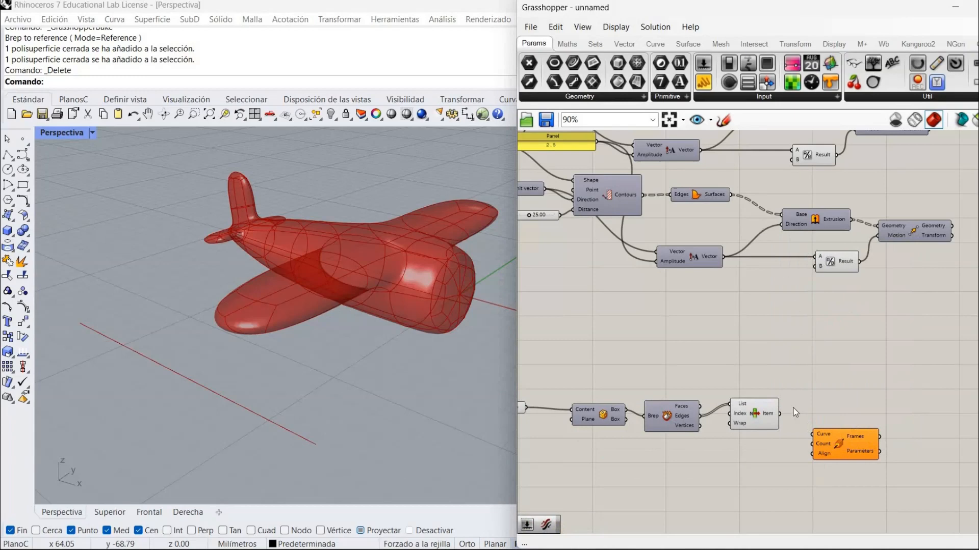
drag(781, 419, 812, 459)
drag(813, 403, 813, 434)
scroll(774, 411, down, 1)
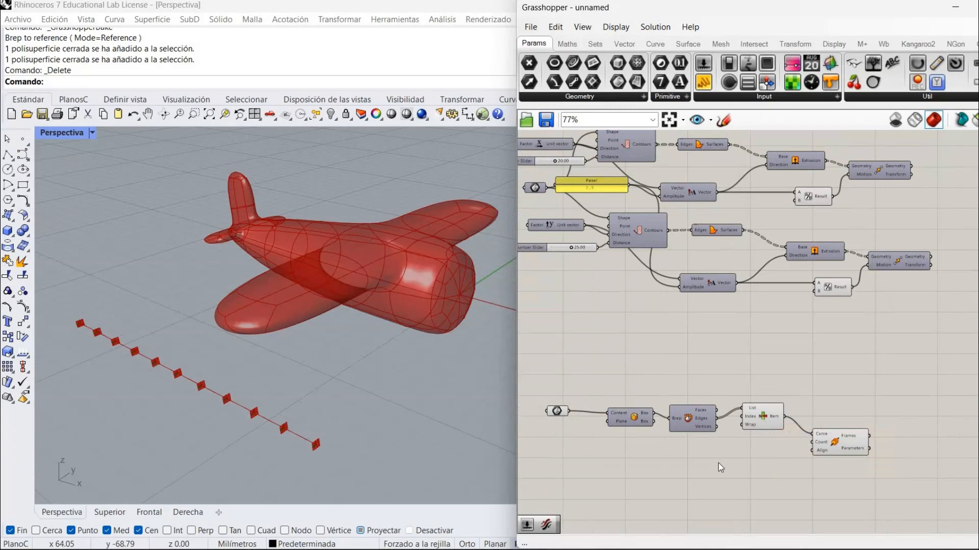
Create a 10 to 20 integer number slider, connect it to the Perp Frames Count input and set it to 14
double_click(766, 442)
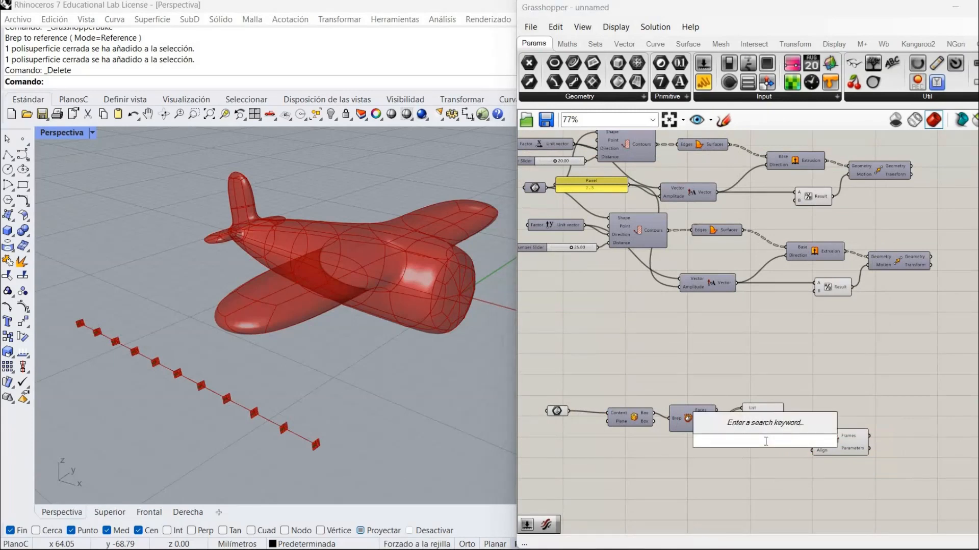
text(10..)
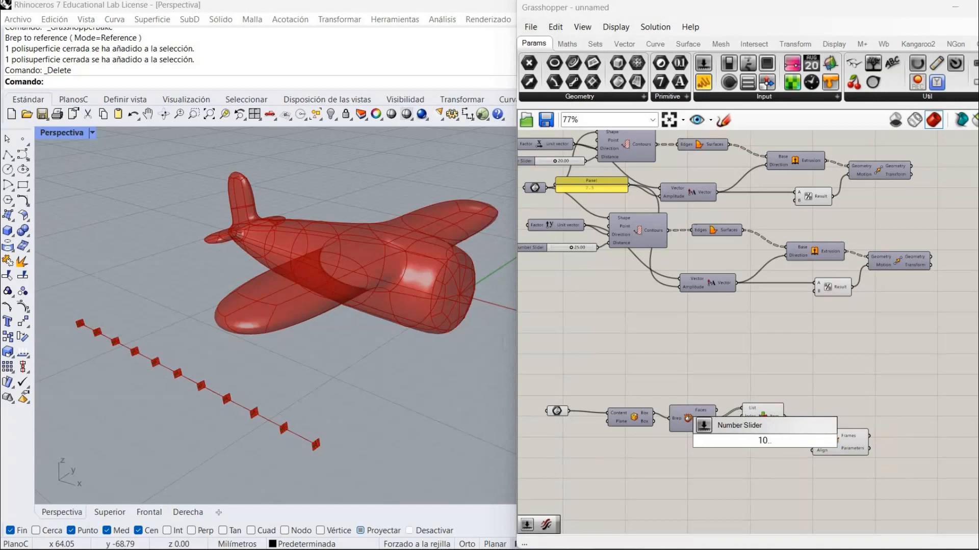
text(20)
key(Return)
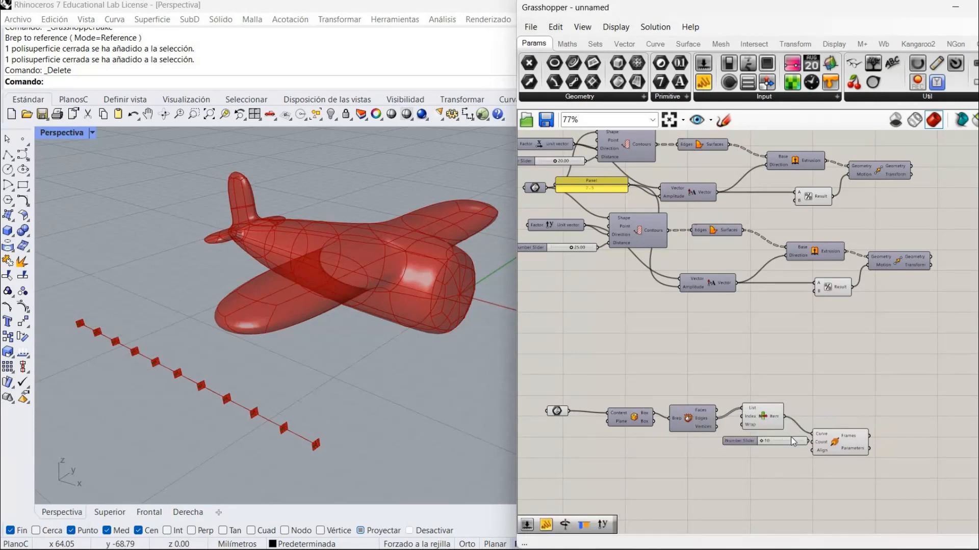
drag(785, 442, 771, 447)
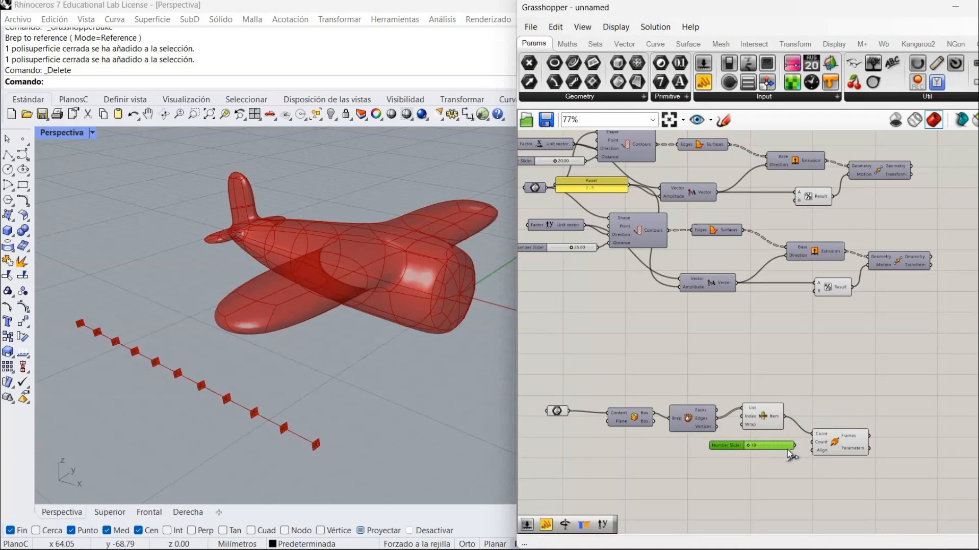
drag(794, 445, 814, 442)
mouse_move(751, 448)
mouse_down()
mouse_move(772, 447)
mouse_move(757, 449)
mouse_up()
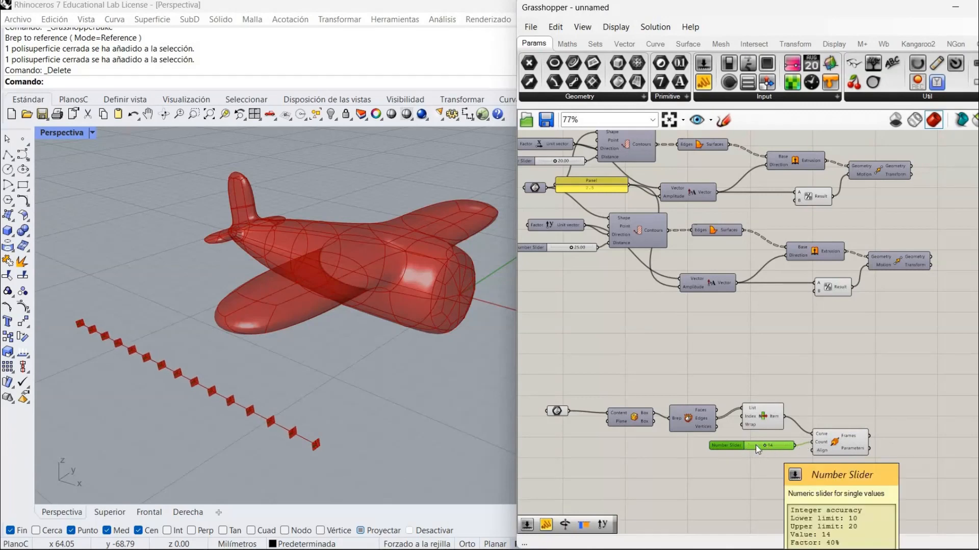
click(804, 377)
Add a Brep | Plane intersection component beside the Perp Frames component
right_drag(804, 377, 761, 357)
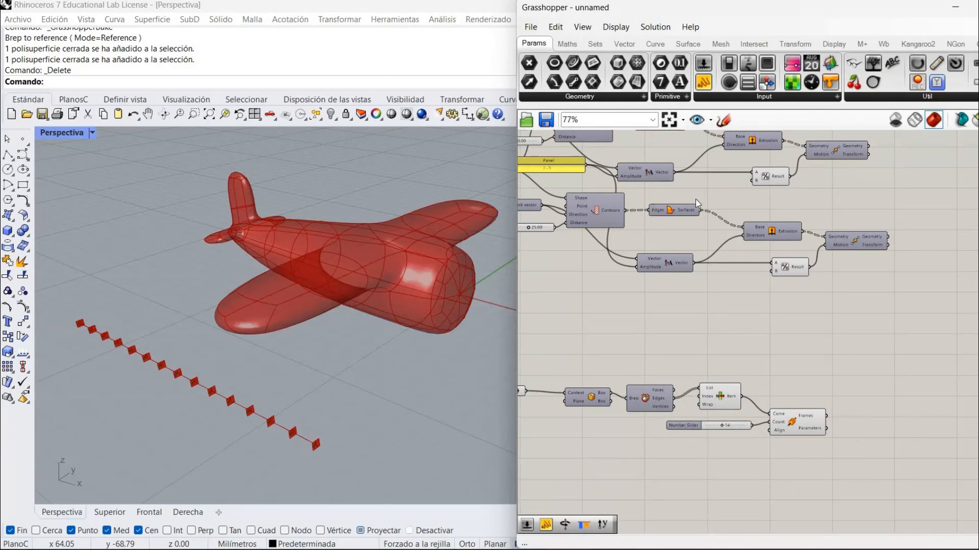
click(752, 44)
click(744, 96)
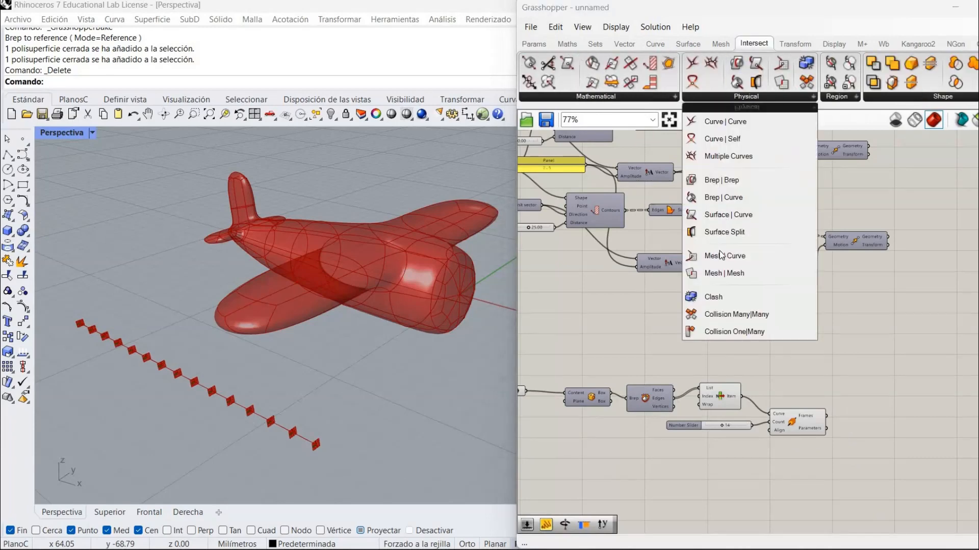
click(595, 97)
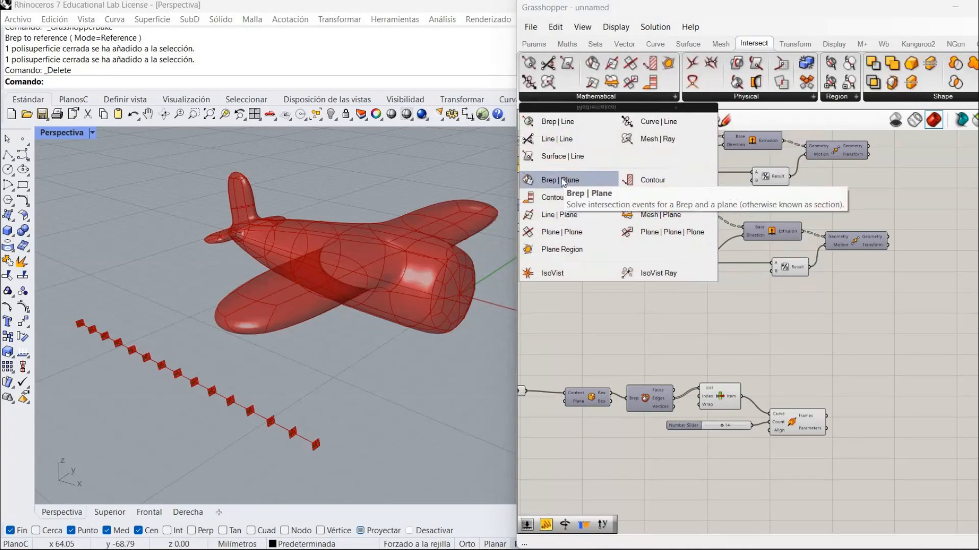
click(563, 182)
click(888, 407)
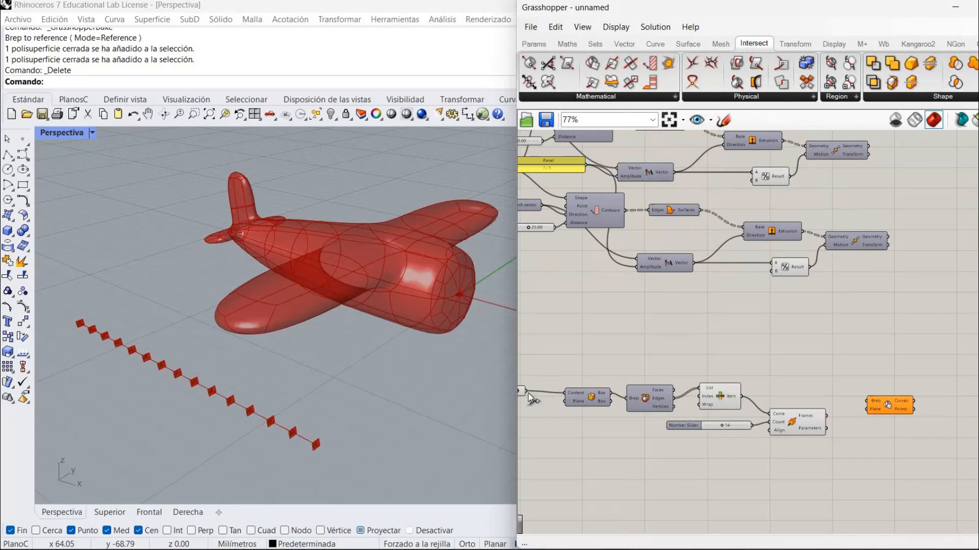
Connect the airplane Brep parameter to the Brep | Plane component's Brep input and Perp Frames' Frames output to its Plane input
drag(524, 392, 862, 401)
click(721, 397)
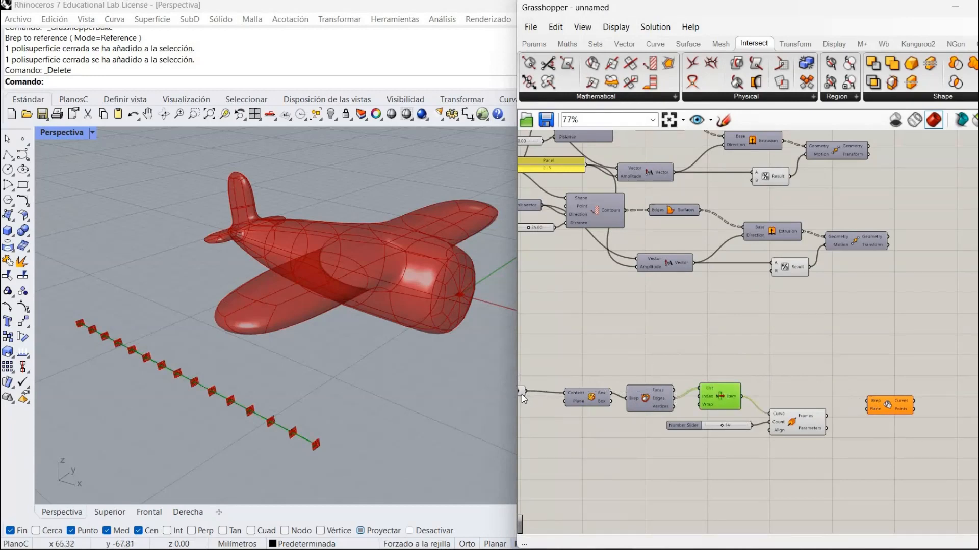
drag(522, 393, 827, 421)
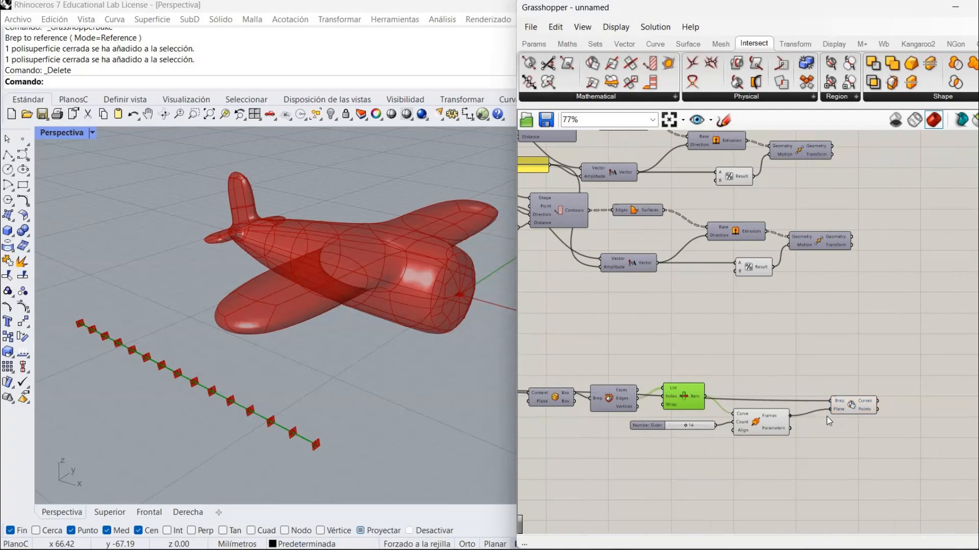
Turn off the preview of the Perp Frames component and the airplane Brep parameter
right_click(754, 432)
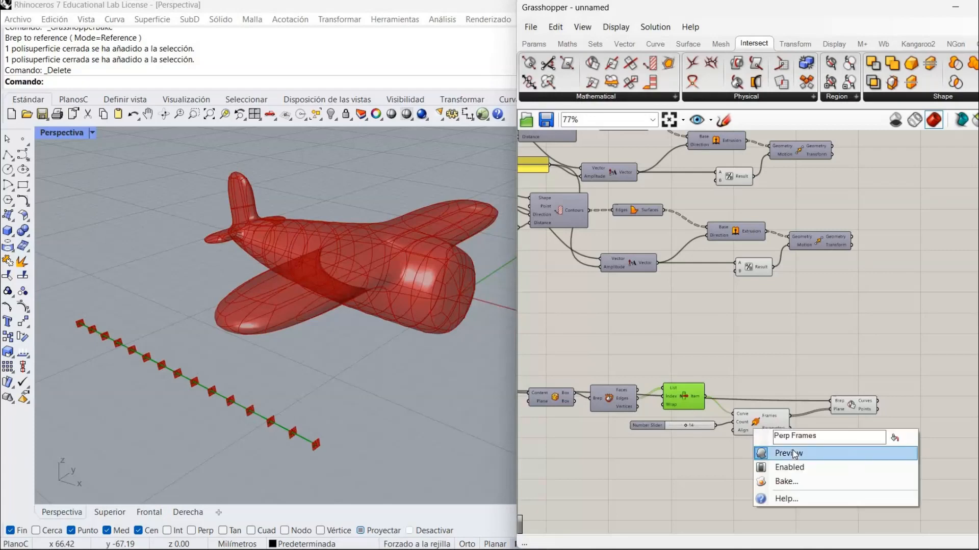
click(789, 453)
click(871, 365)
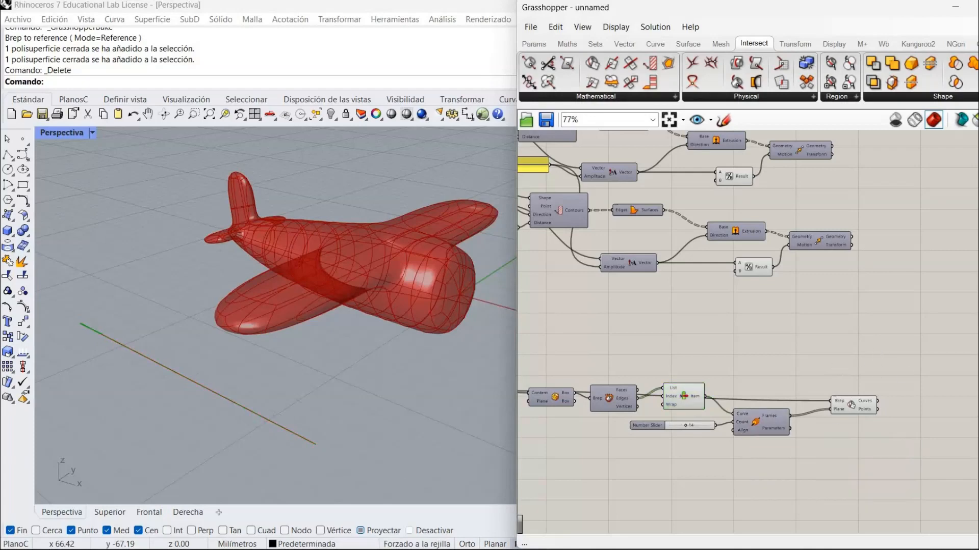
right_drag(728, 382, 875, 383)
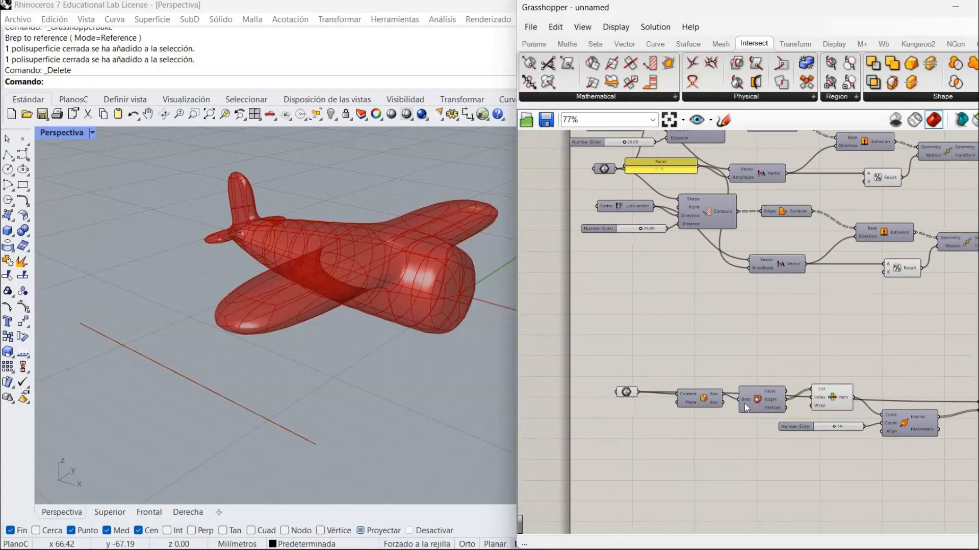
right_click(627, 394)
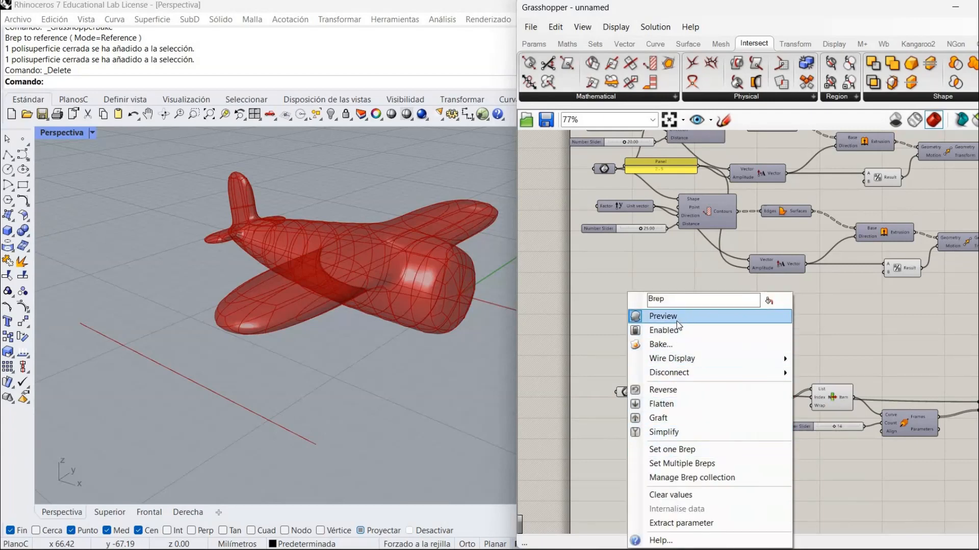
click(702, 317)
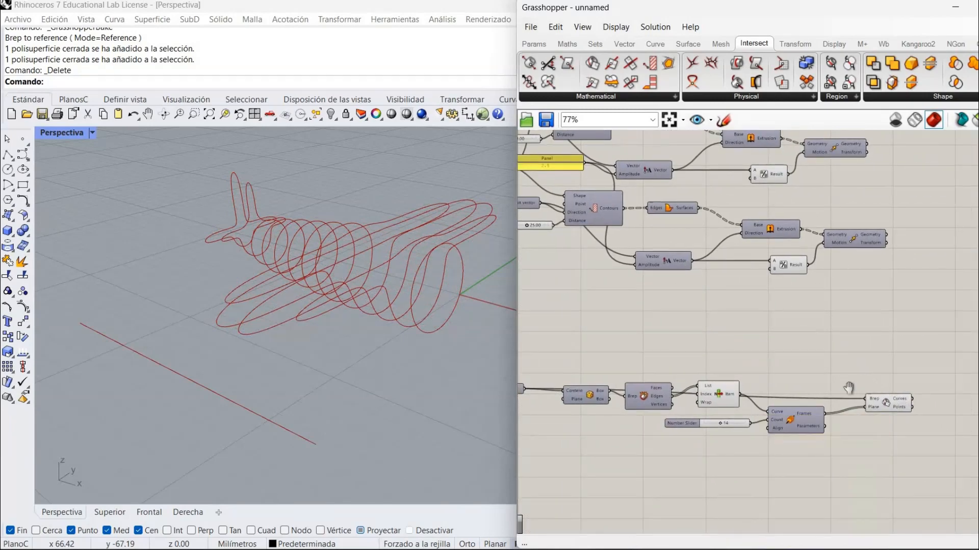
Add a Clean Tree component and connect the Brep | Plane component's Curves output to its Tree input
right_drag(808, 339, 826, 389)
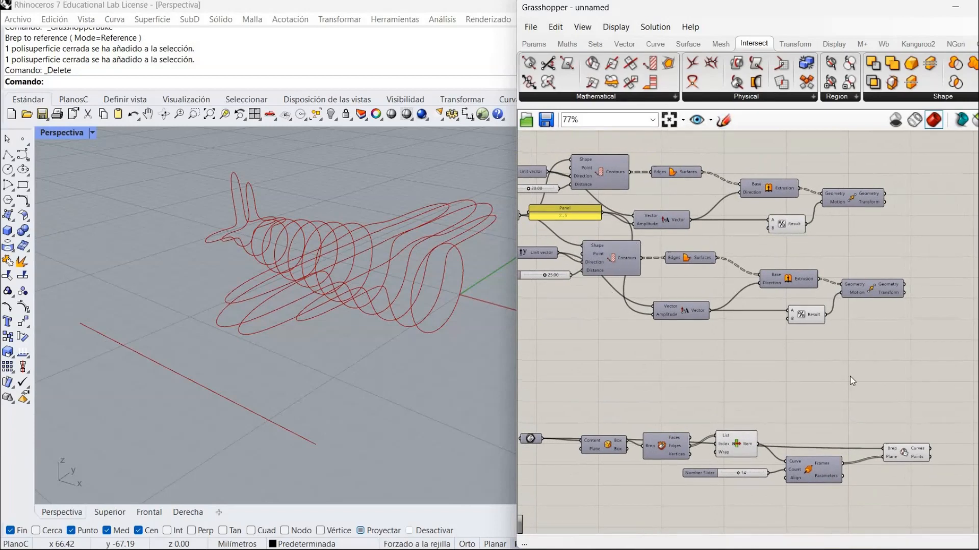
right_drag(899, 504, 801, 415)
scroll(841, 329, up, 3)
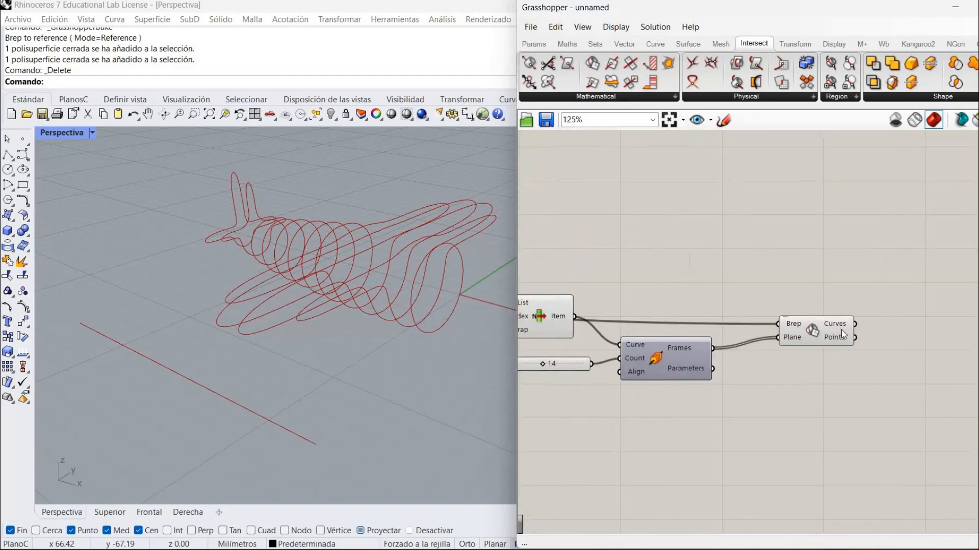
mouse_move(835, 324)
right_drag(786, 250, 720, 242)
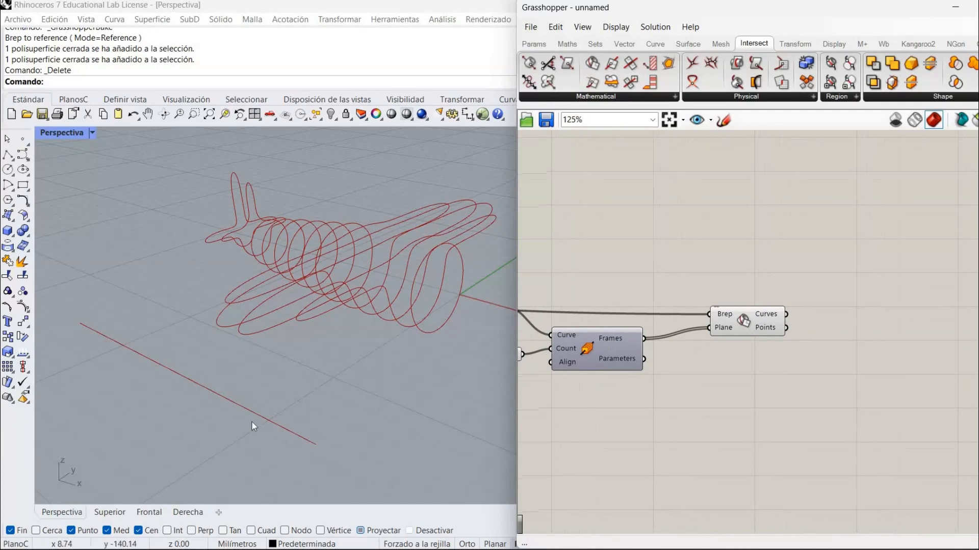
double_click(852, 333)
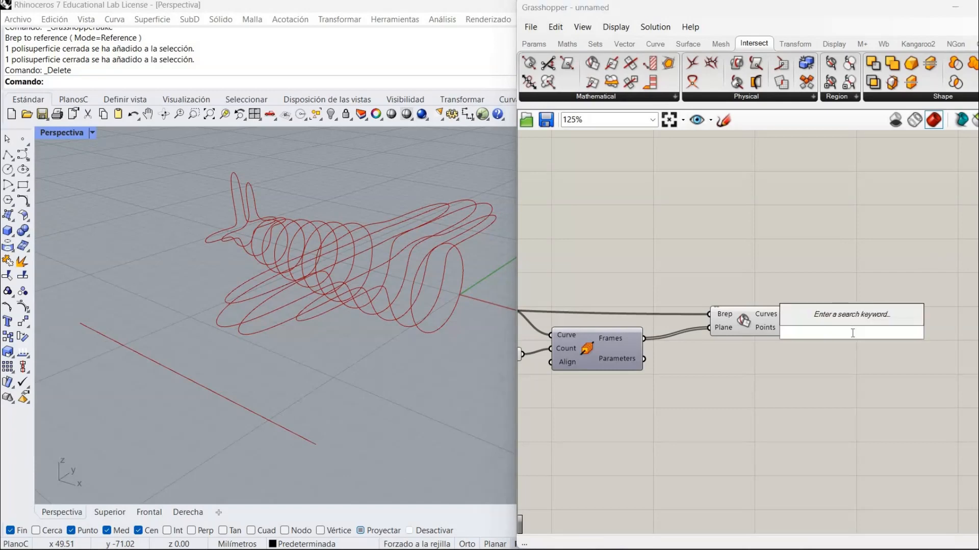
text(cle)
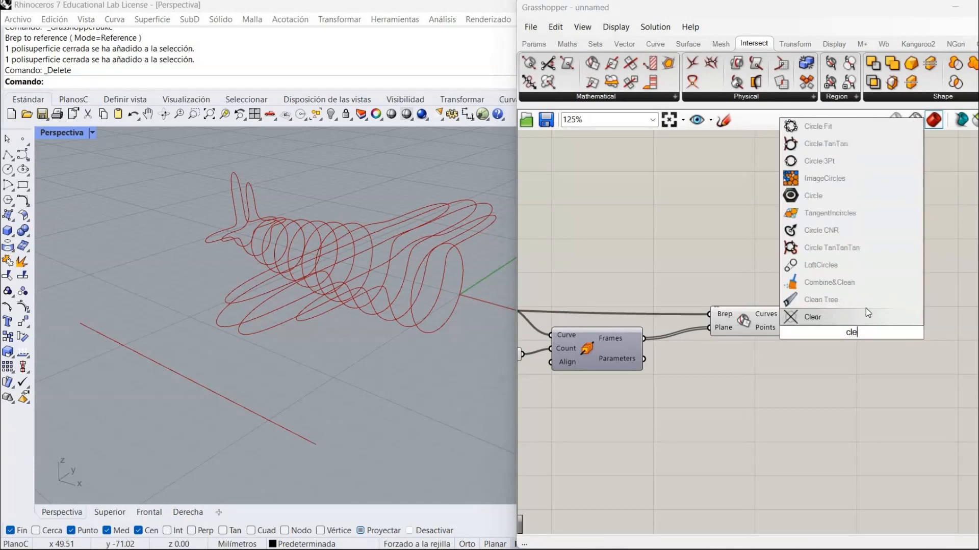
click(865, 303)
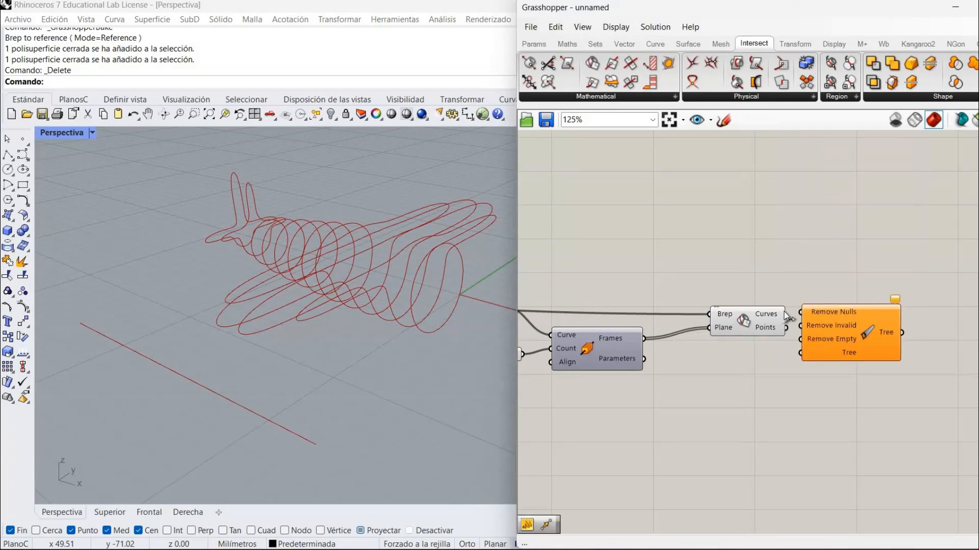
drag(786, 314, 838, 355)
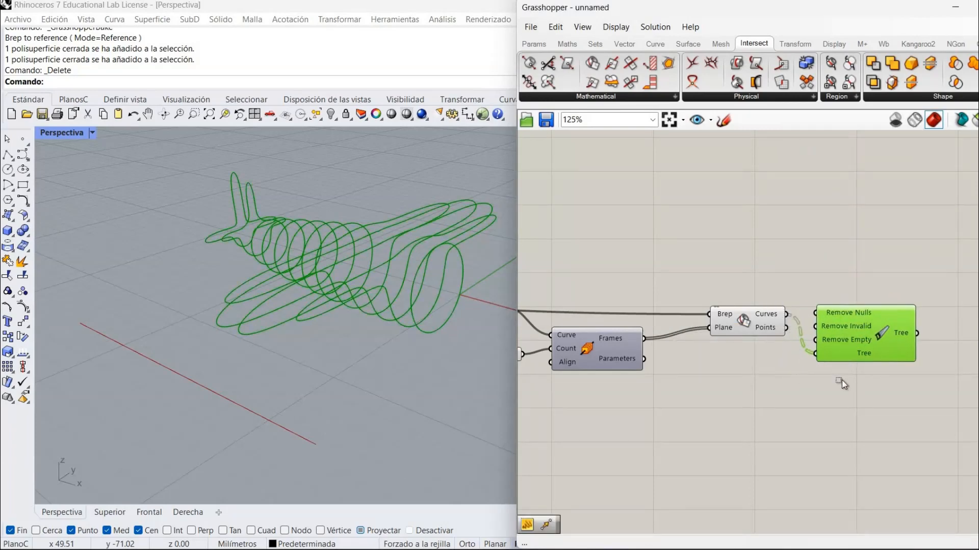
Invert Clean Tree's Remove Empty input and compare its Tree output with the section Curves output
right_click(839, 340)
right_click(835, 340)
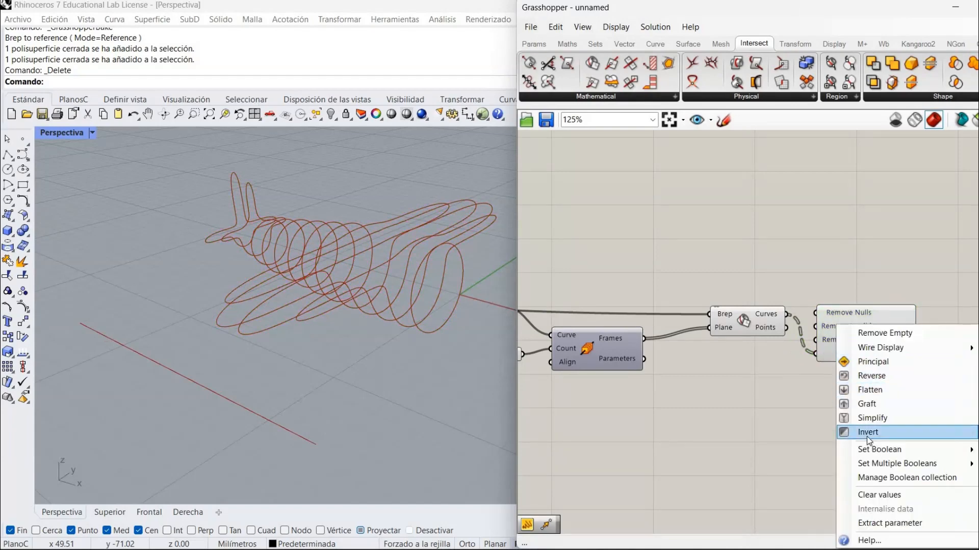
click(867, 434)
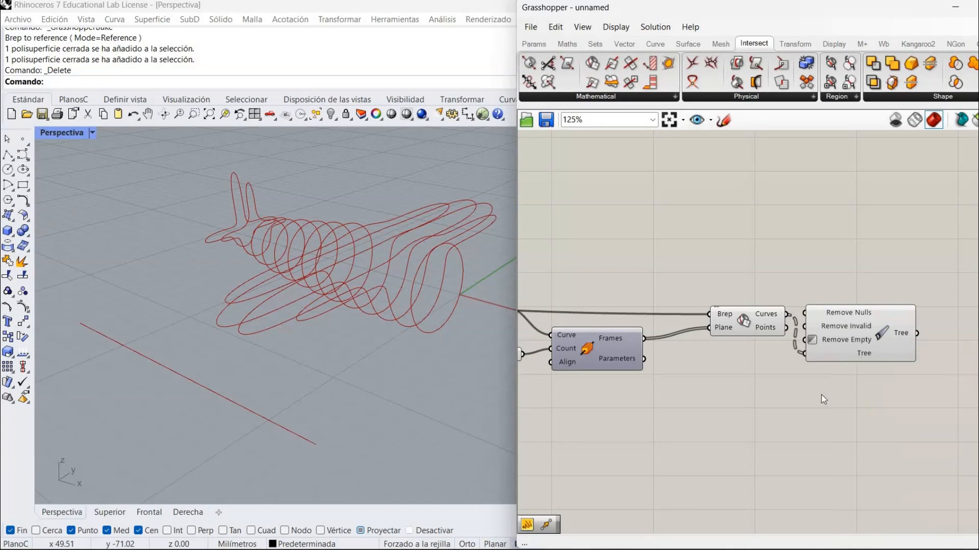
click(848, 357)
click(850, 371)
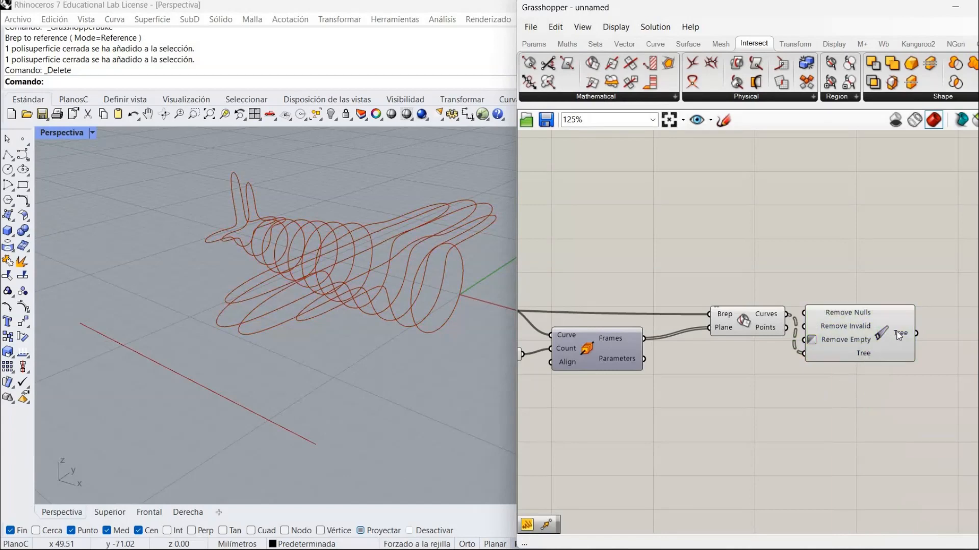
mouse_move(898, 331)
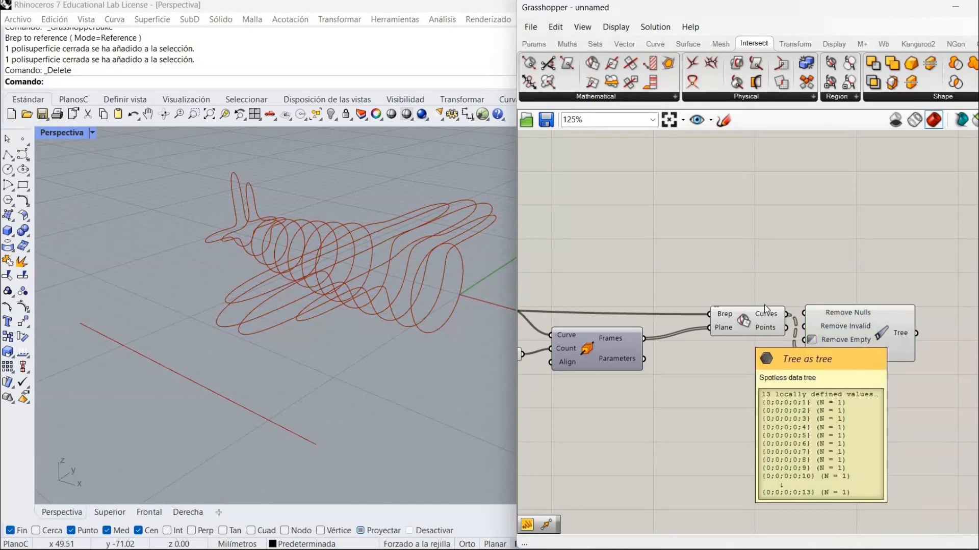
mouse_move(767, 320)
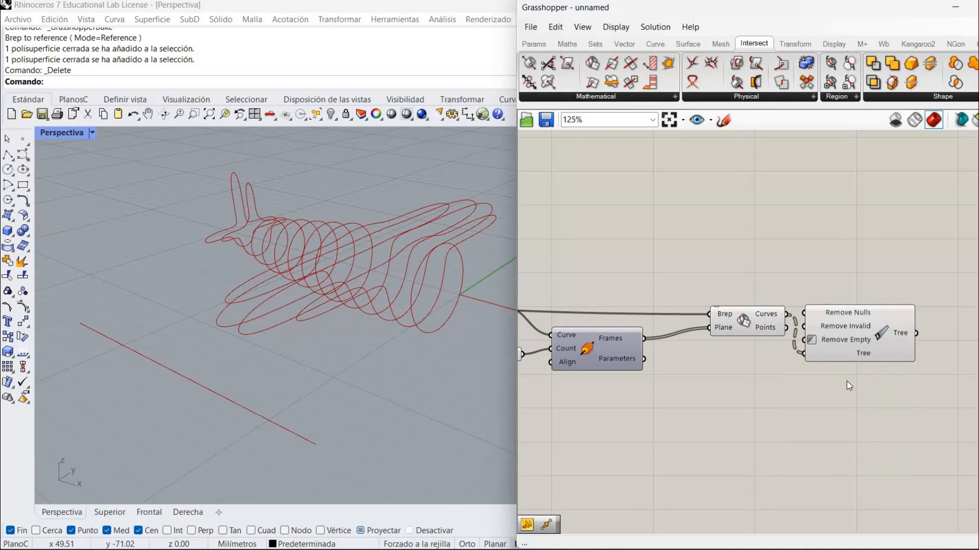
Add an Amplitude component below Brep | Plane and connect Perp Frames' Frames output to its Vector input
double_click(736, 376)
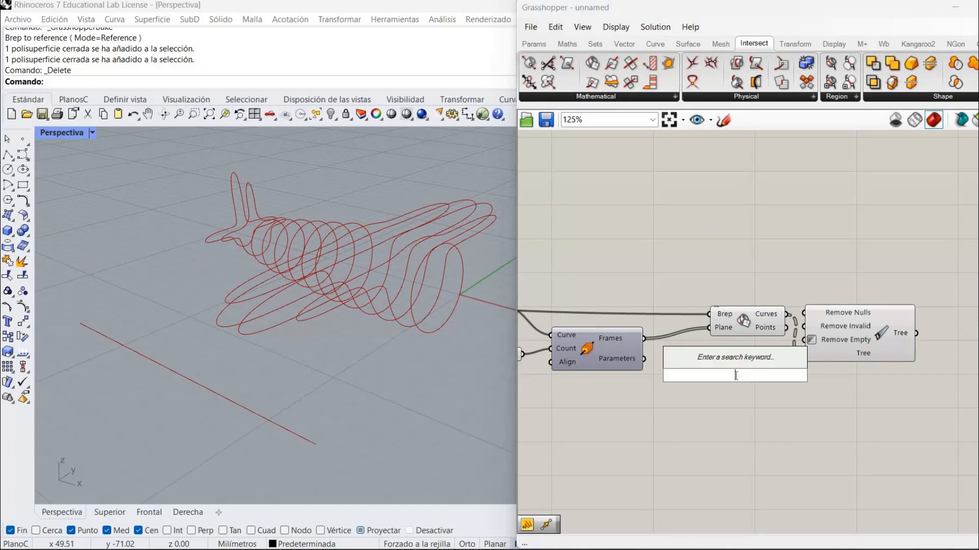
text(amp)
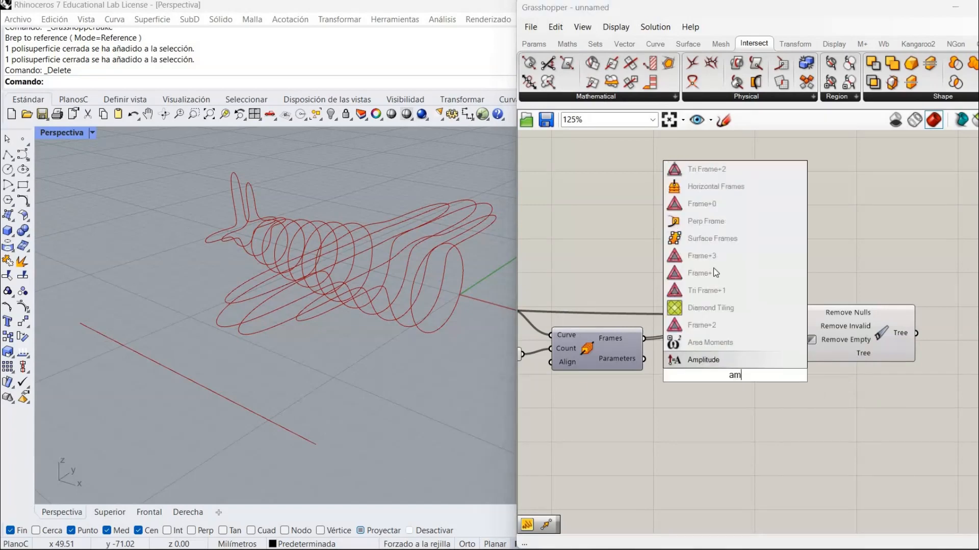
click(706, 361)
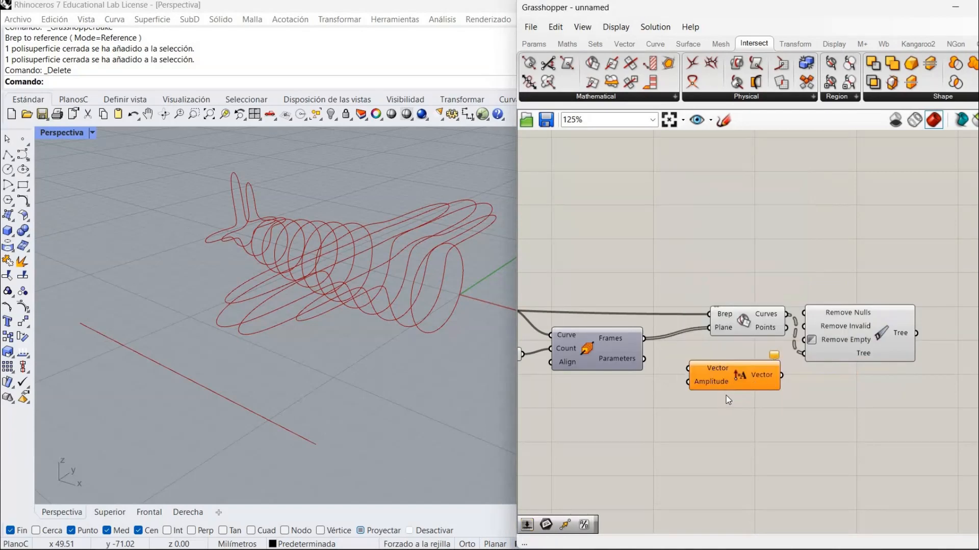
drag(733, 384, 744, 409)
click(657, 332)
drag(645, 338, 698, 392)
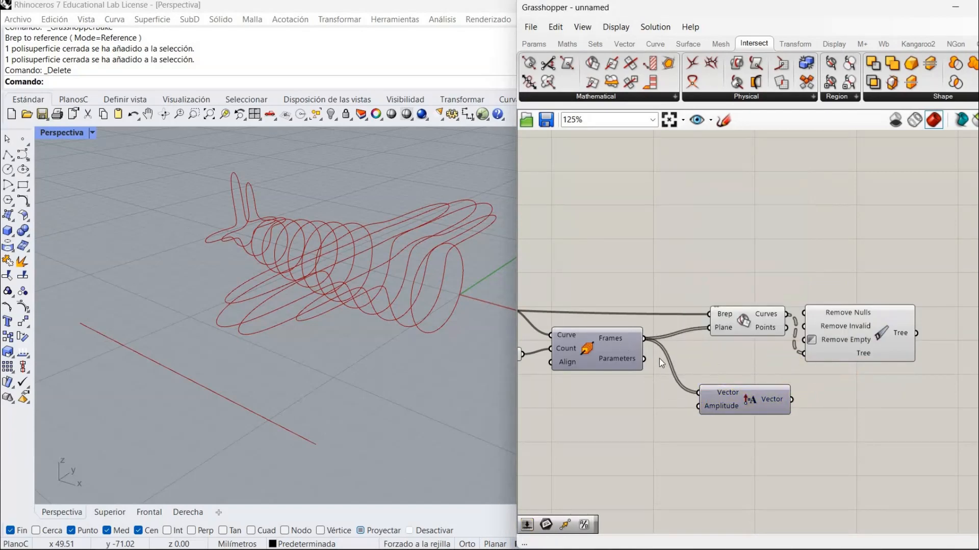
mouse_move(702, 390)
Shift the upper Move component away from its Extrusion component and examine where the waffle ribs cross near the wing
right_drag(764, 277, 889, 326)
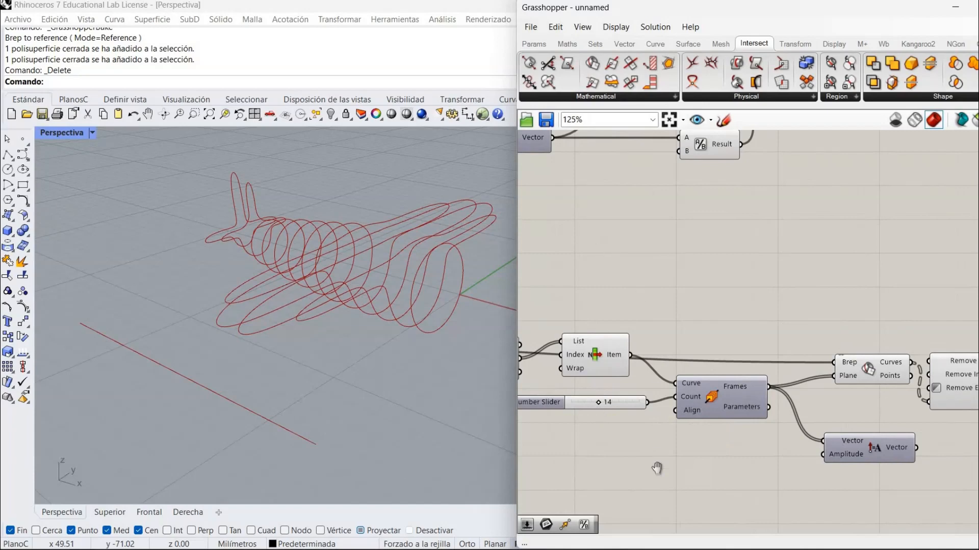
right_drag(682, 481, 684, 345)
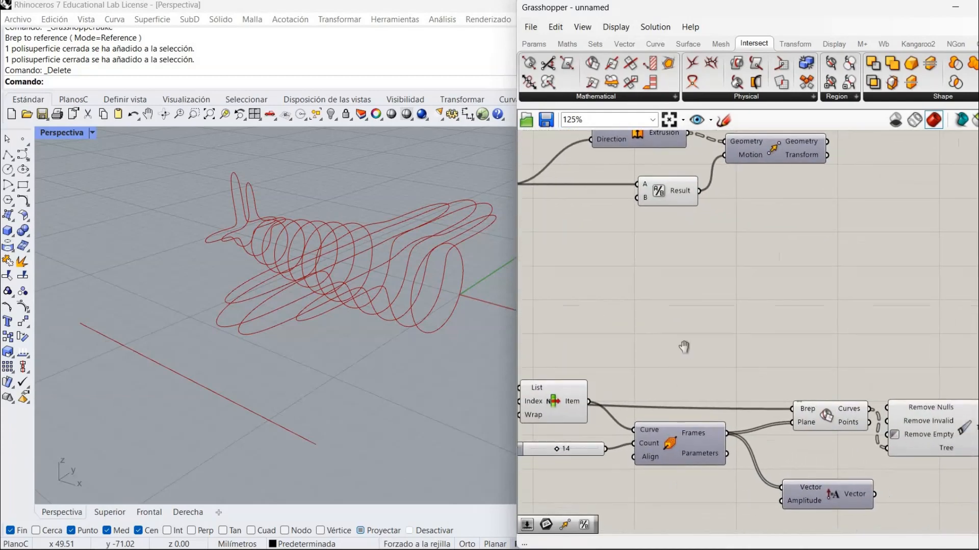
right_drag(631, 320, 640, 322)
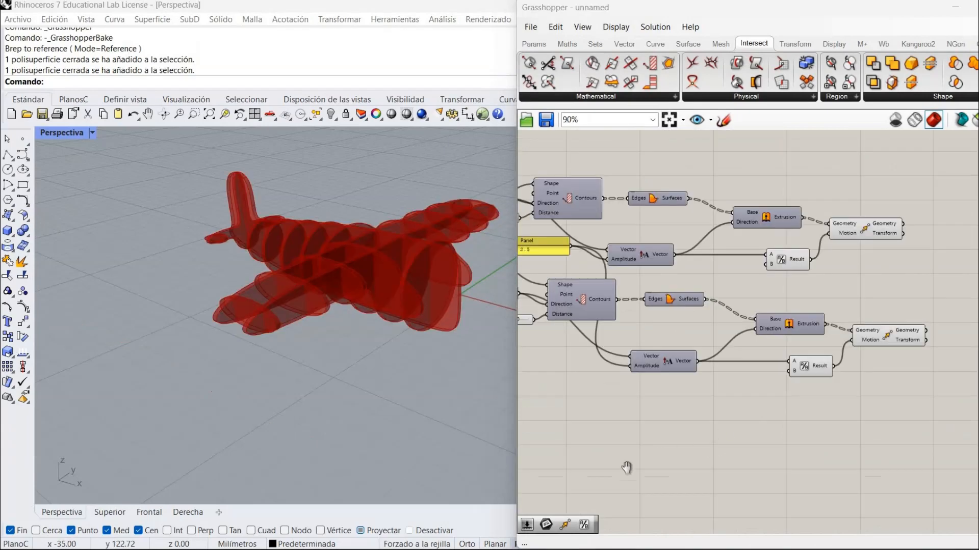
right_drag(625, 464, 647, 470)
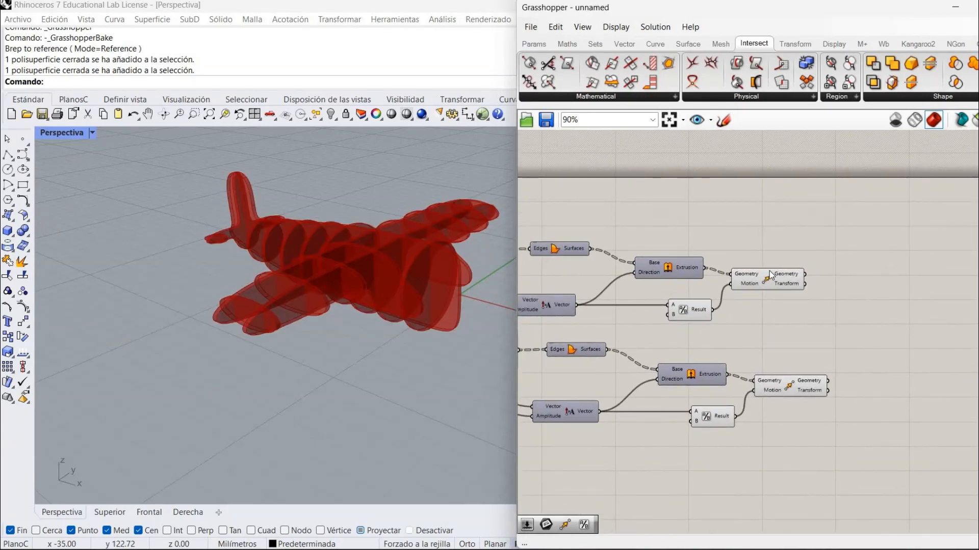
drag(781, 275, 807, 279)
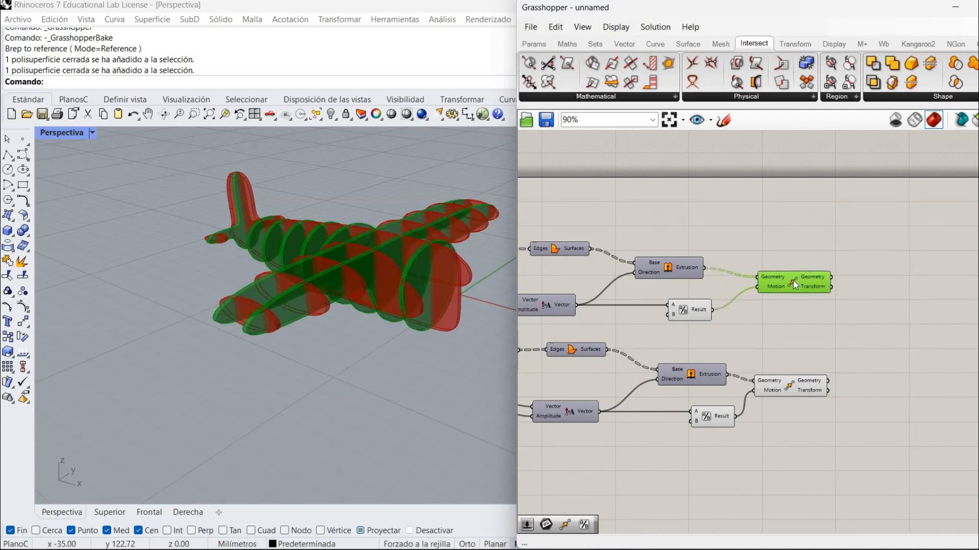
click(649, 350)
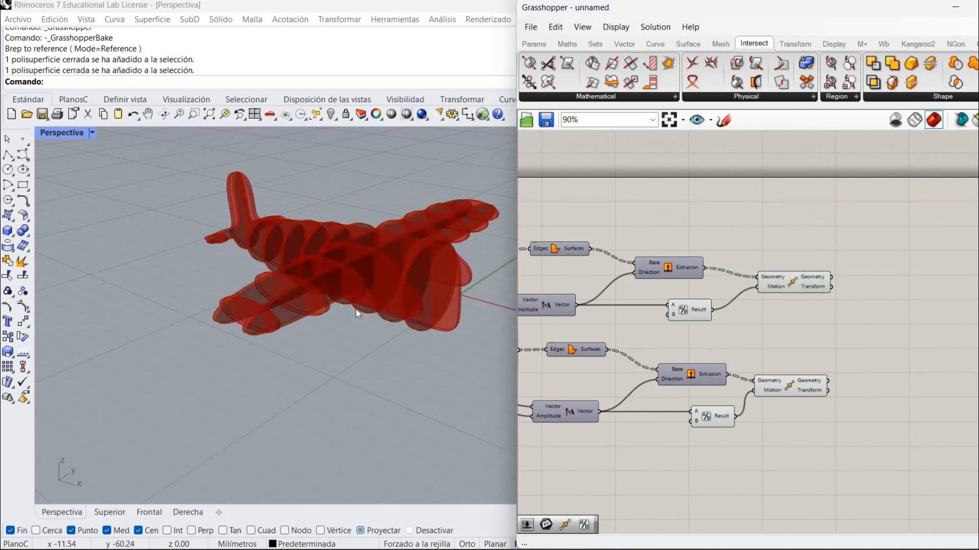
scroll(357, 310, up, 4)
right_drag(371, 309, 316, 319)
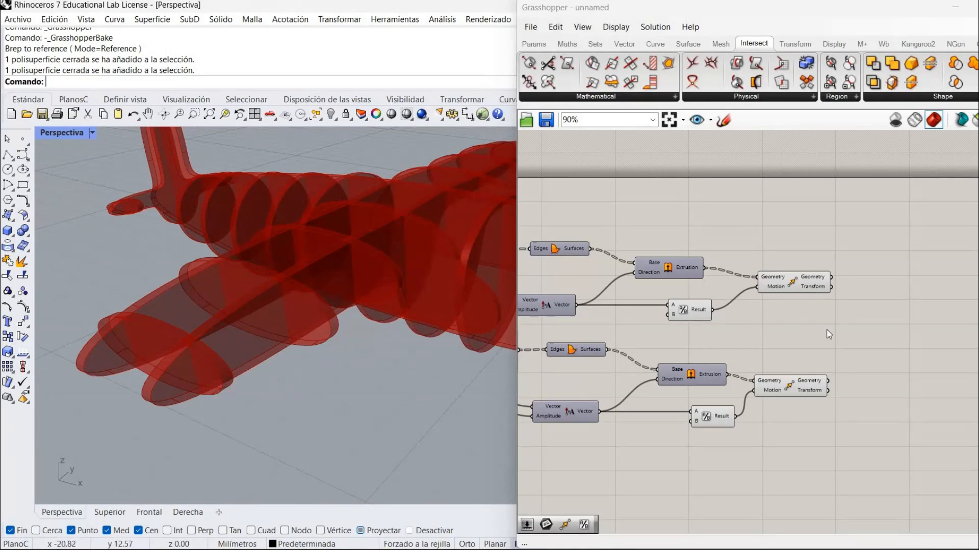
right_drag(741, 319, 659, 307)
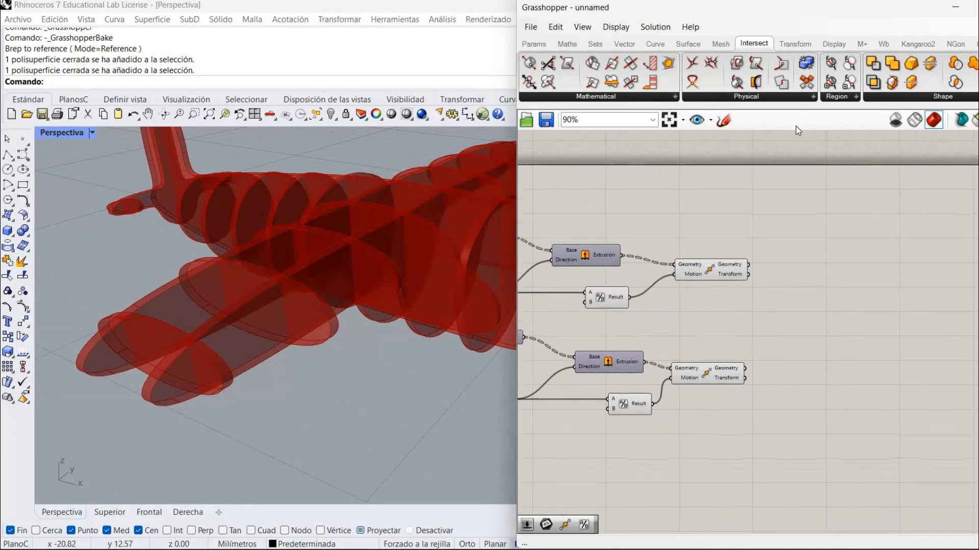
Add a Brep | Brep intersection component and connect the upper and lower Move components' Geometry outputs to Brep A and Brep B
double_click(784, 292)
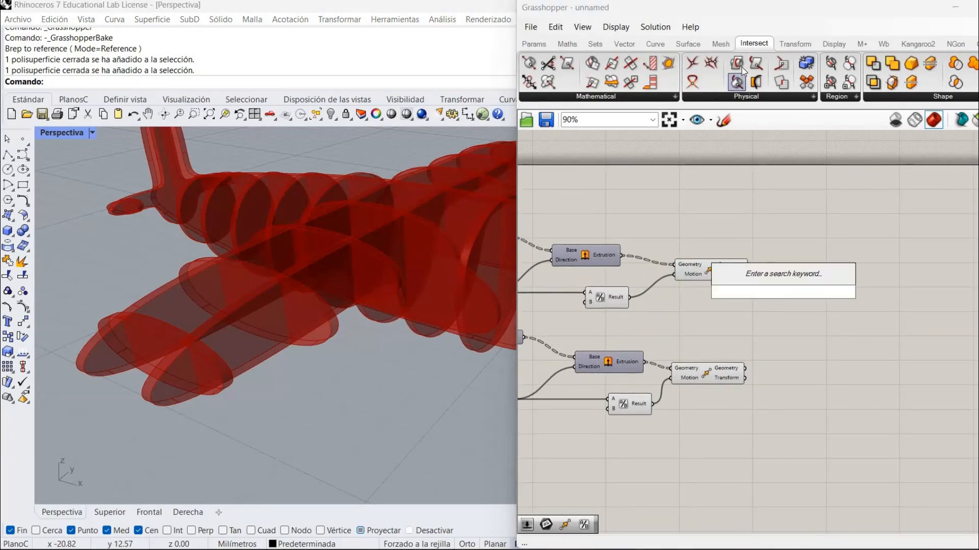
click(818, 307)
mouse_move(820, 312)
mouse_down()
mouse_move(839, 327)
mouse_move(869, 324)
mouse_up()
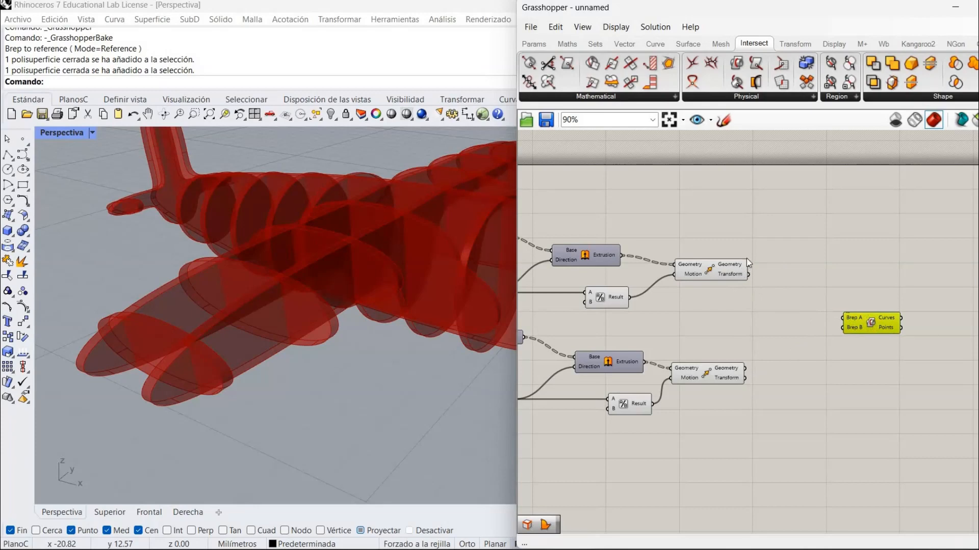
click(778, 278)
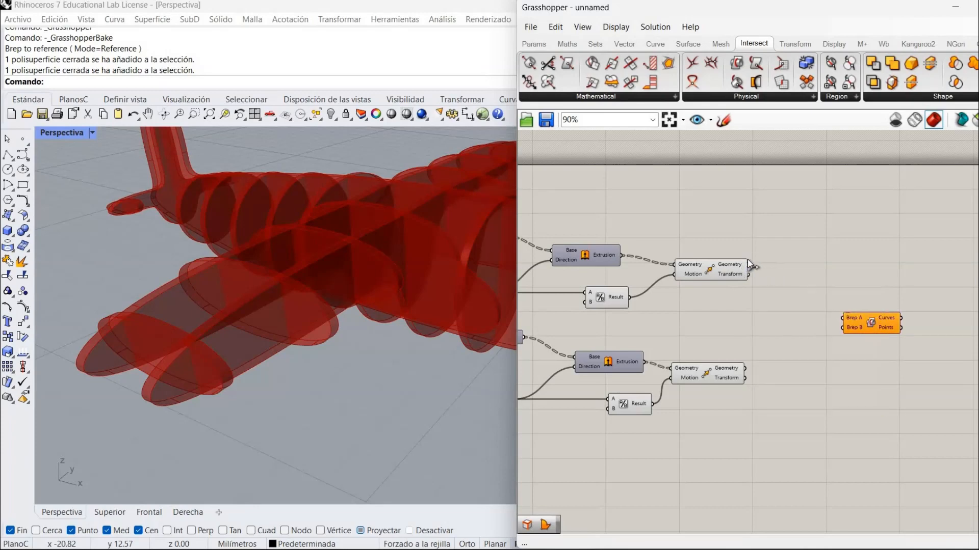
drag(749, 265, 745, 367)
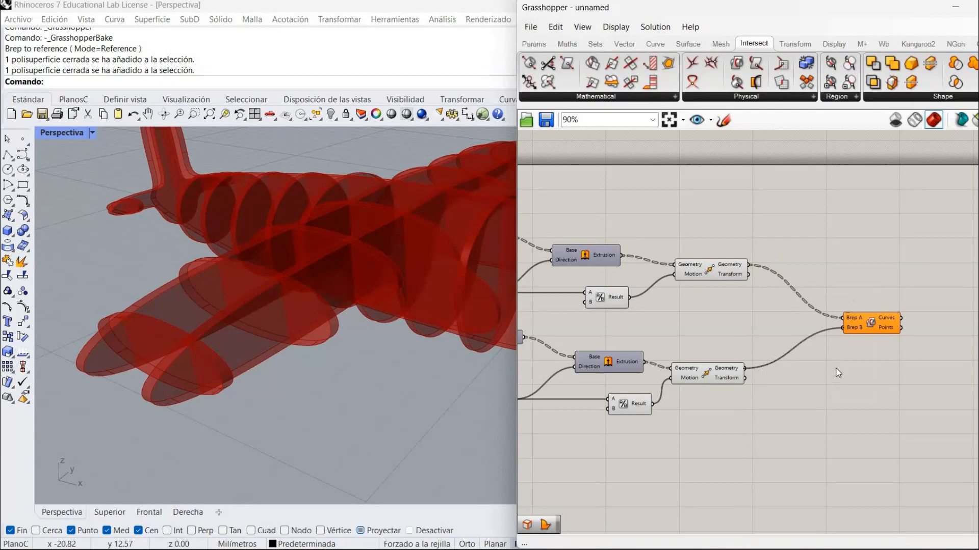
click(864, 326)
right_drag(406, 309, 343, 301)
scroll(343, 301, down, 3)
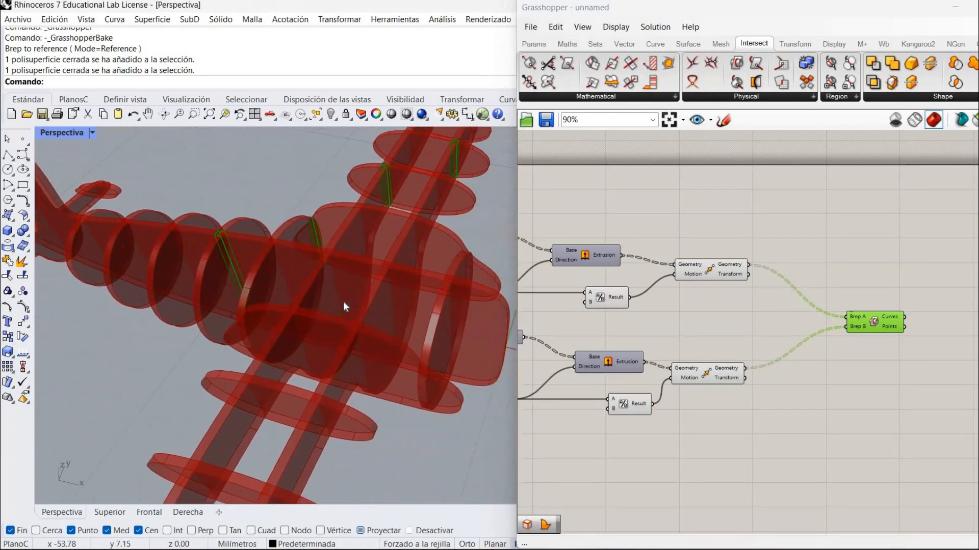
right_drag(350, 241, 324, 289)
scroll(324, 289, down, 3)
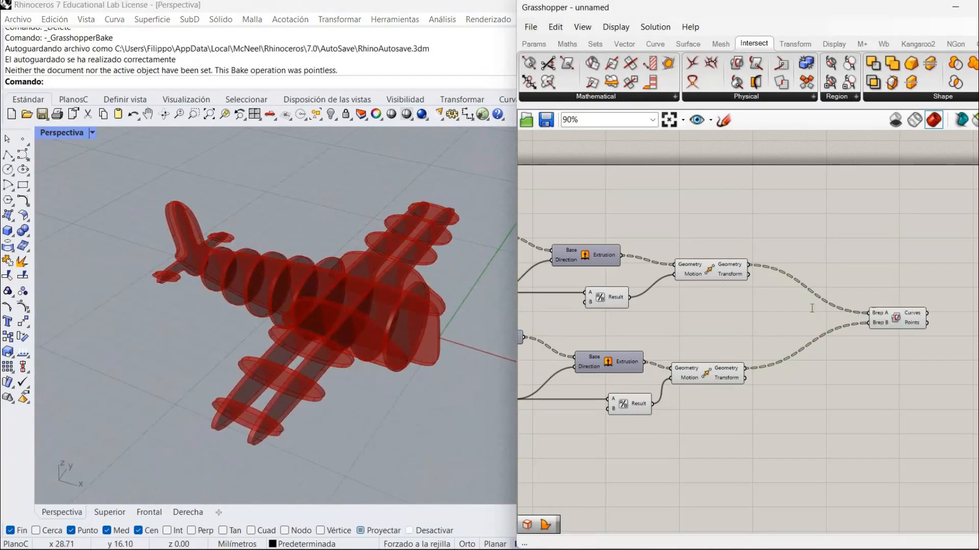
Add a Cross Reference component between the Move components and the Brep | Brep component
double_click(811, 308)
text(cross)
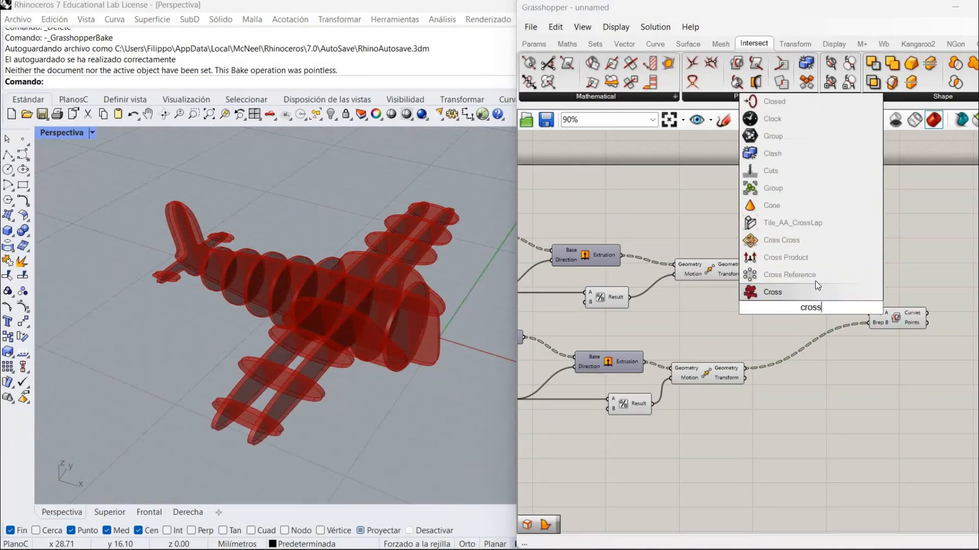
click(815, 285)
scroll(804, 285, down, 2)
scroll(796, 348, up, 5)
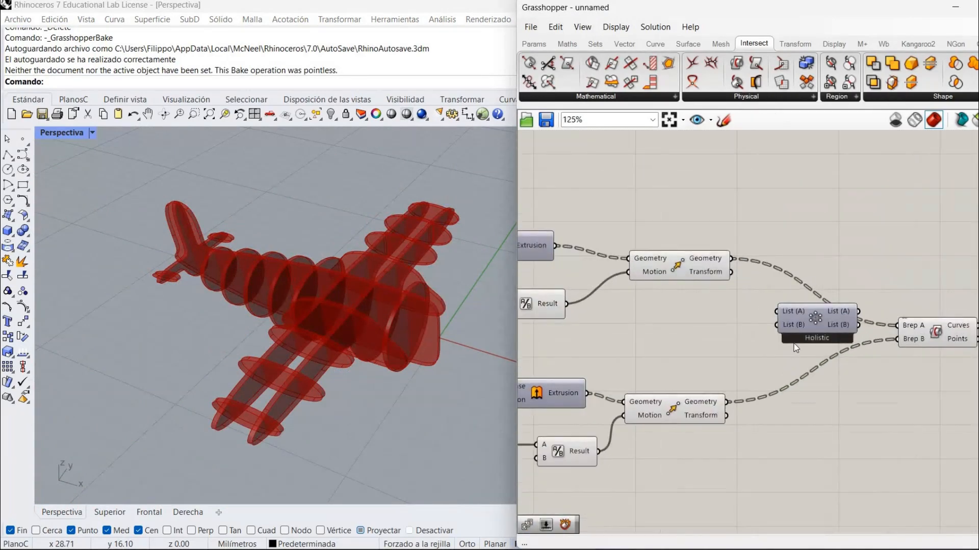
right_click(791, 316)
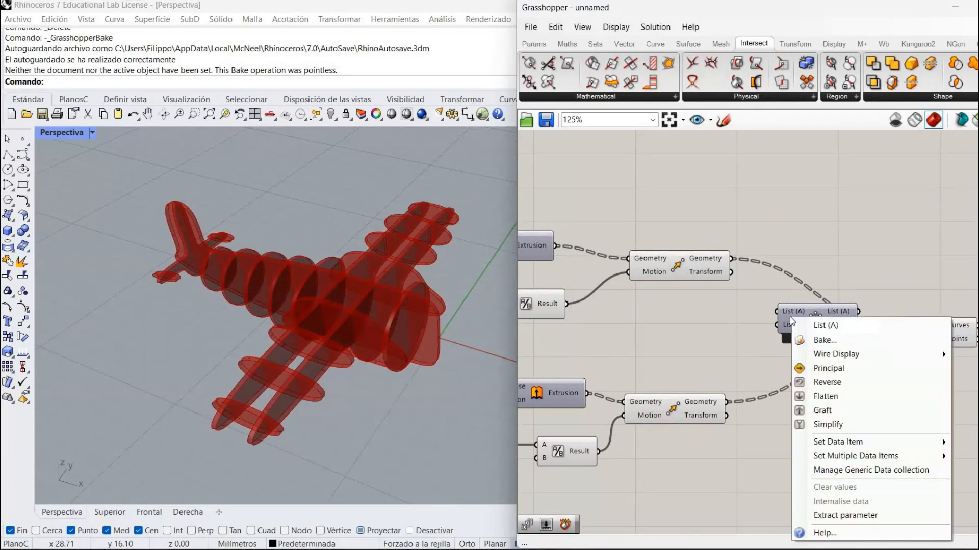
click(789, 314)
right_click(789, 314)
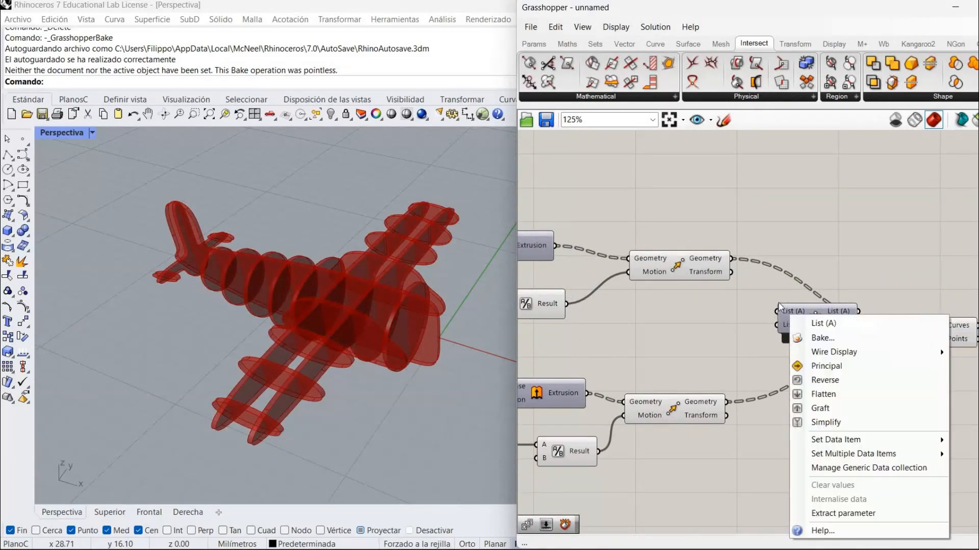
click(727, 259)
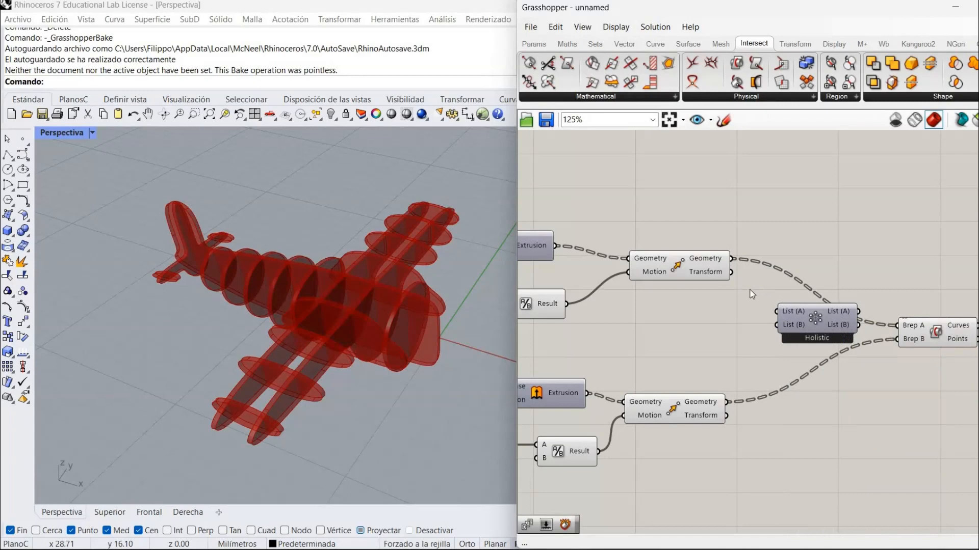
Flatten the Geometry outputs of both Move components
right_click(711, 255)
click(744, 325)
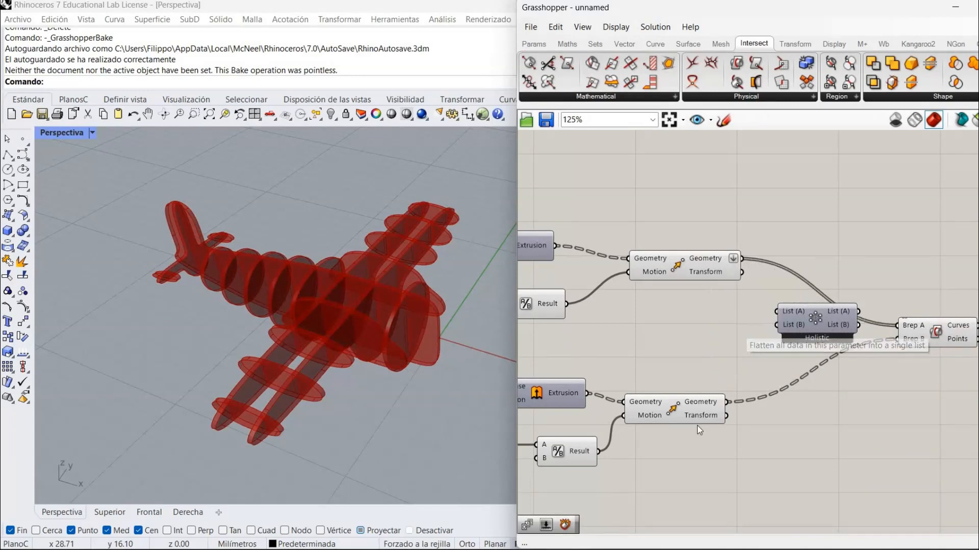
right_click(711, 406)
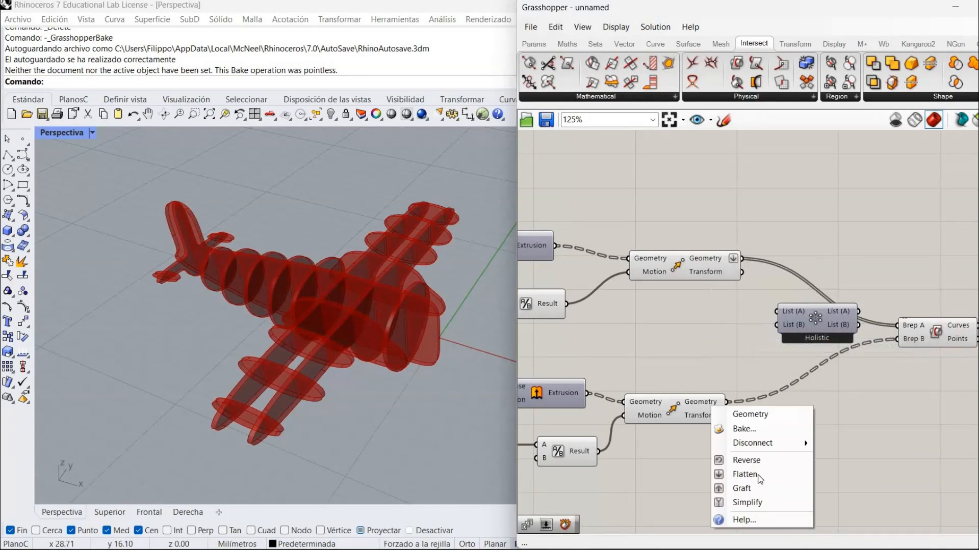
click(745, 474)
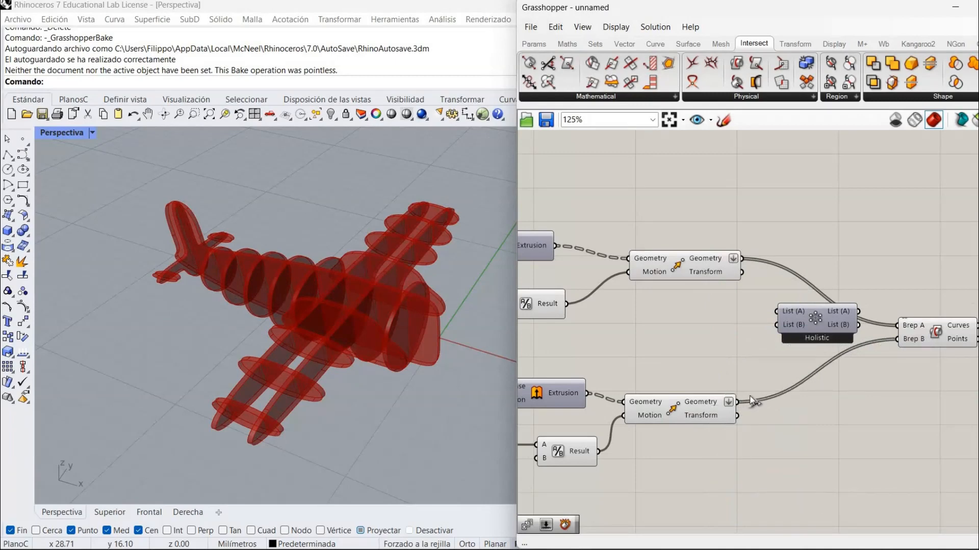
Route the upper and lower Move geometry through Cross Reference's List (A) and List (B) into Brep | Brep's Brep A and Brep B inputs
drag(780, 336, 776, 326)
drag(742, 258, 777, 311)
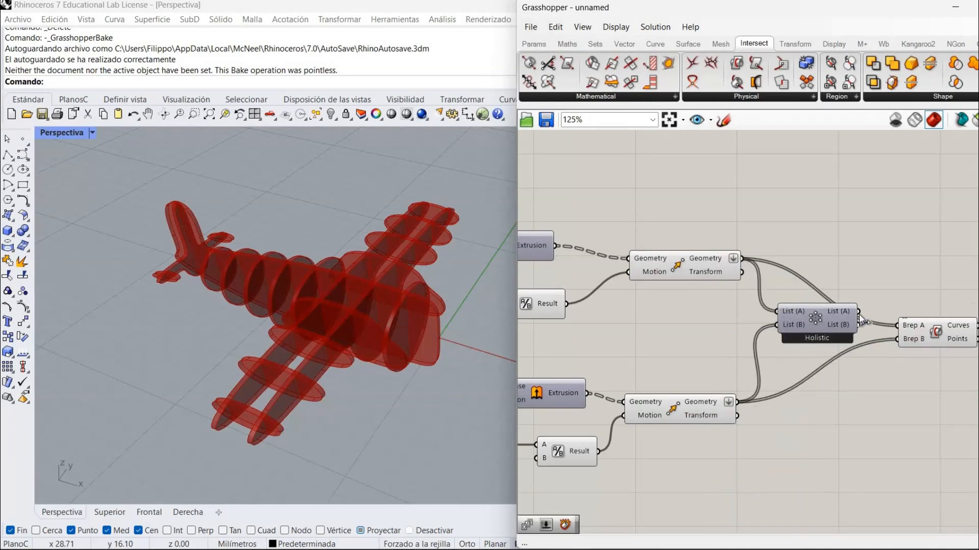
drag(858, 326, 898, 339)
click(929, 334)
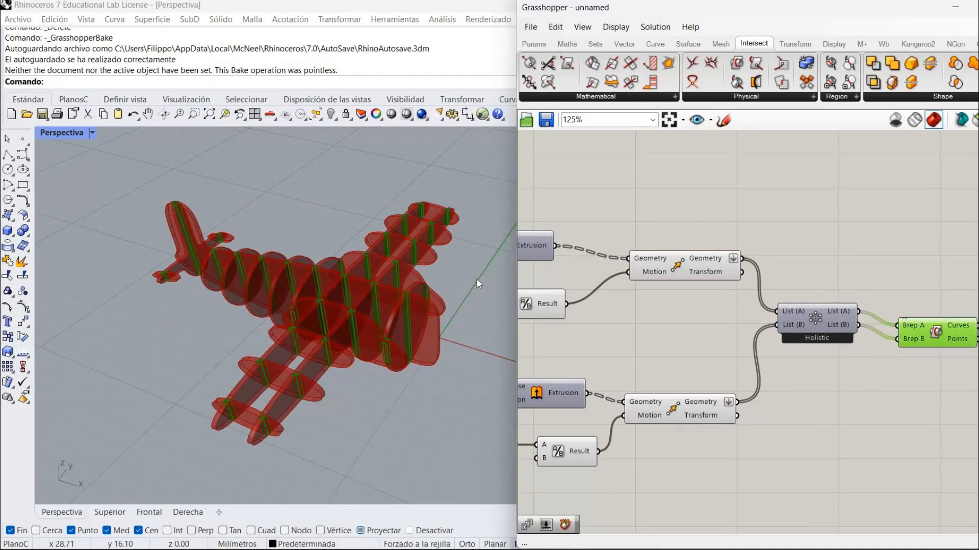
scroll(439, 265, down, 1)
mouse_move(414, 402)
right_down()
mouse_move(413, 413)
mouse_move(403, 402)
mouse_move(417, 396)
right_up()
Turn off the preview of both Move components so only the rib intersection curves are displayed
right_drag(878, 336, 772, 308)
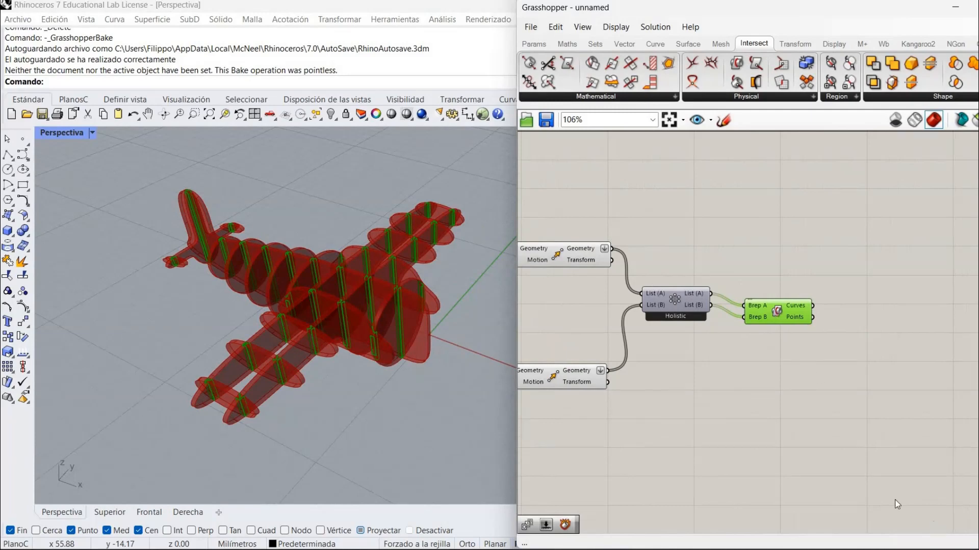
right_drag(560, 256, 554, 261)
right_click(554, 261)
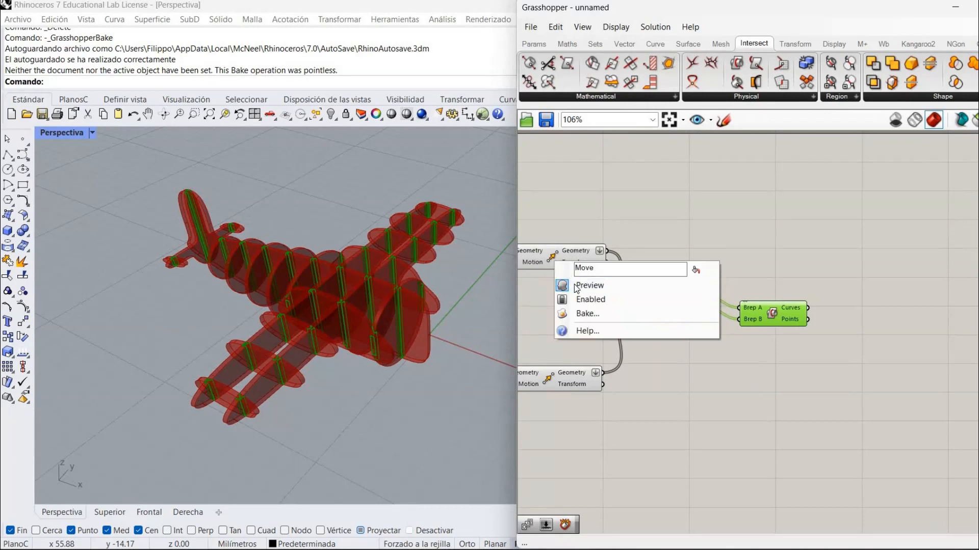
right_click(556, 388)
click(586, 408)
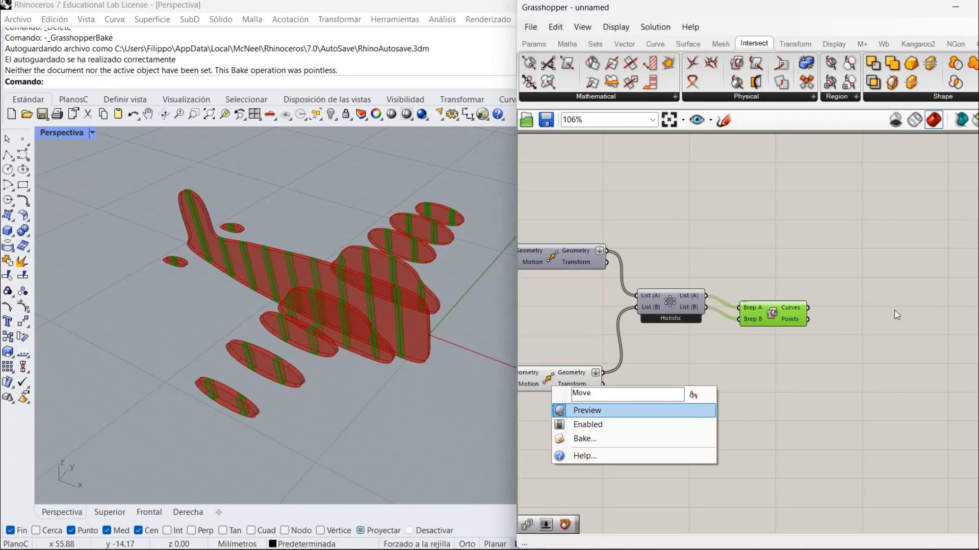
click(903, 336)
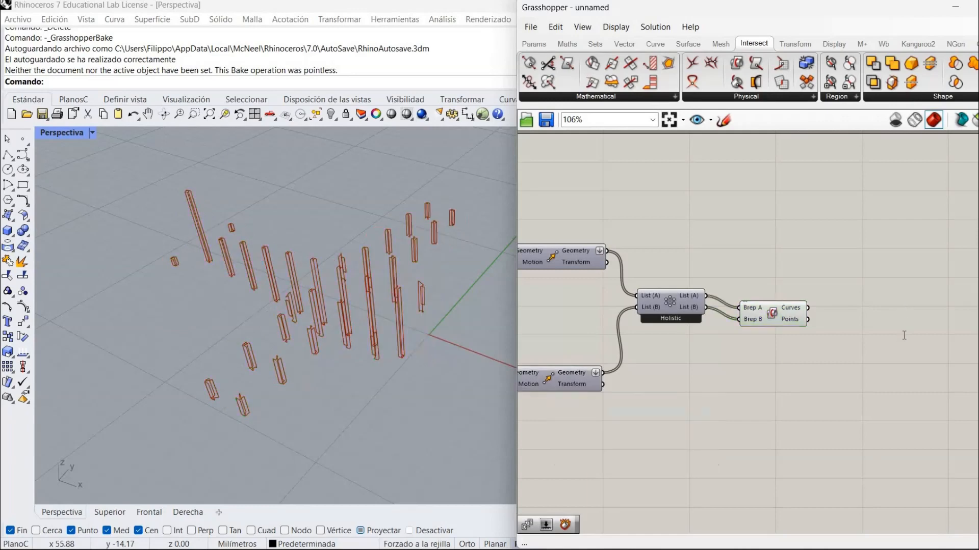
Add a Bounding Box component beside Brep | Brep and connect the intersection Curves output to its Content input
double_click(904, 335)
text(bo)
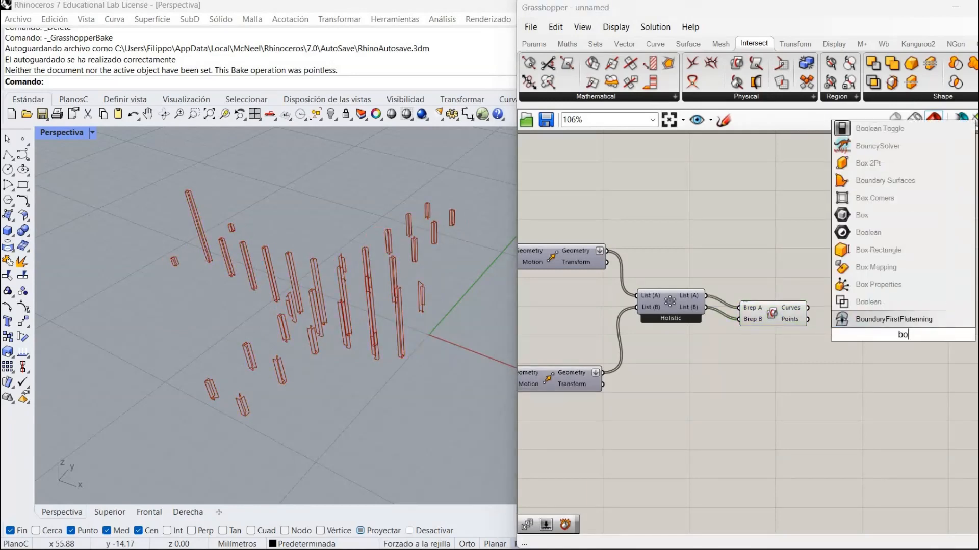
text(und)
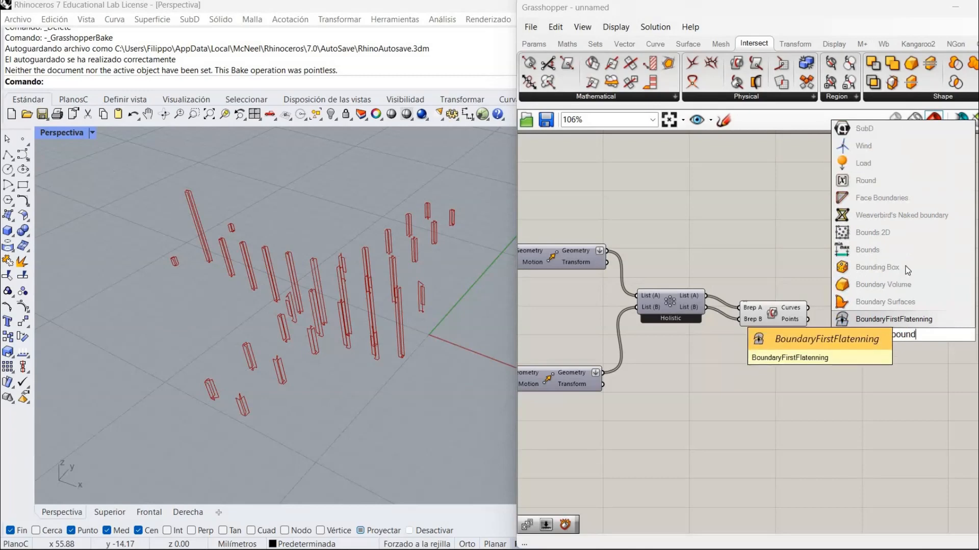
key(Up)
key(Up)
key(Up)
key(Return)
scroll(866, 329, up, 2)
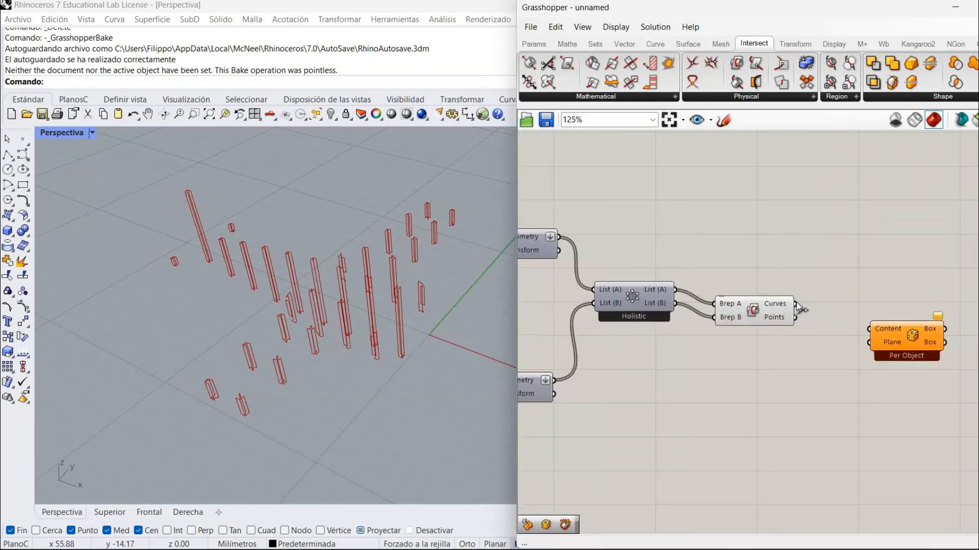
drag(796, 304, 869, 329)
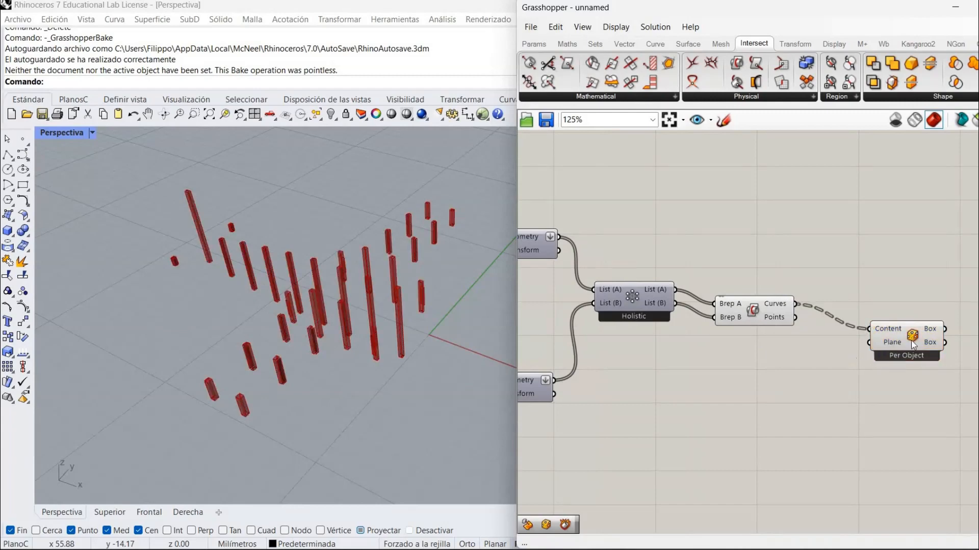
mouse_move(932, 333)
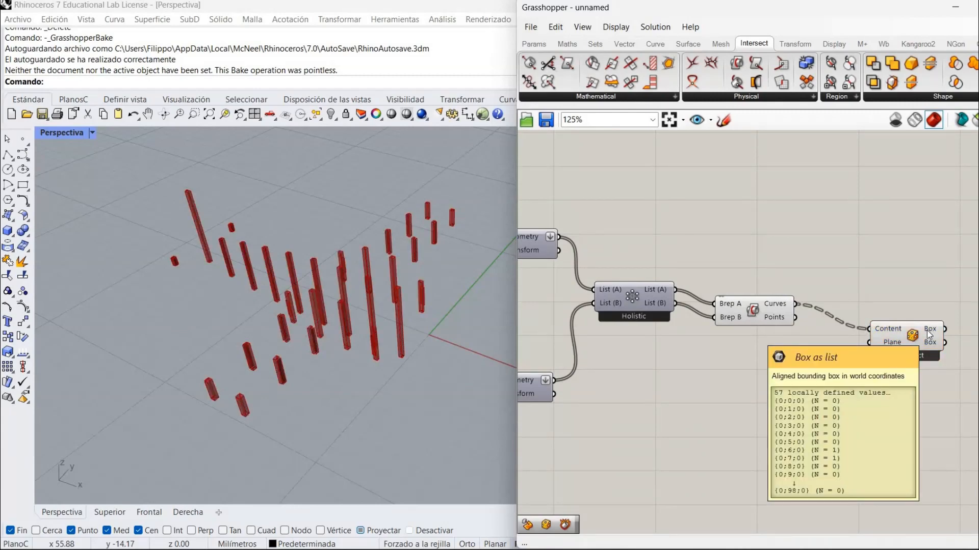
drag(897, 336, 876, 314)
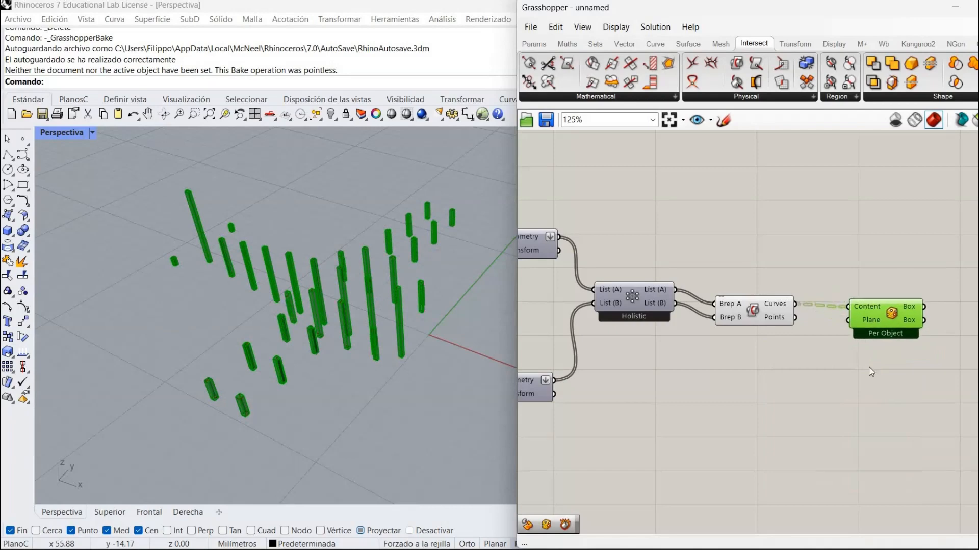
click(803, 343)
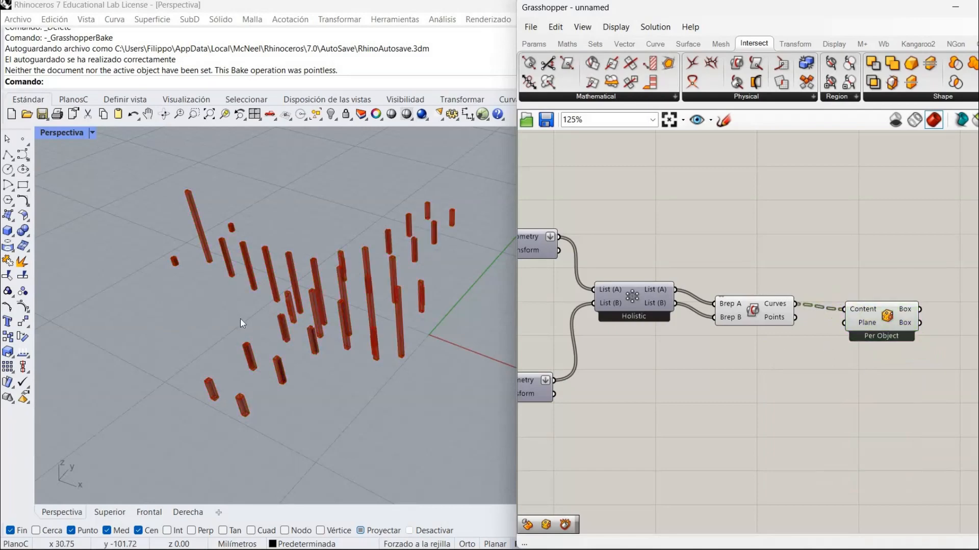
Switch the Bounding Box component to Union Box mode and check the boxes at the rib crossings
scroll(254, 402, up, 10)
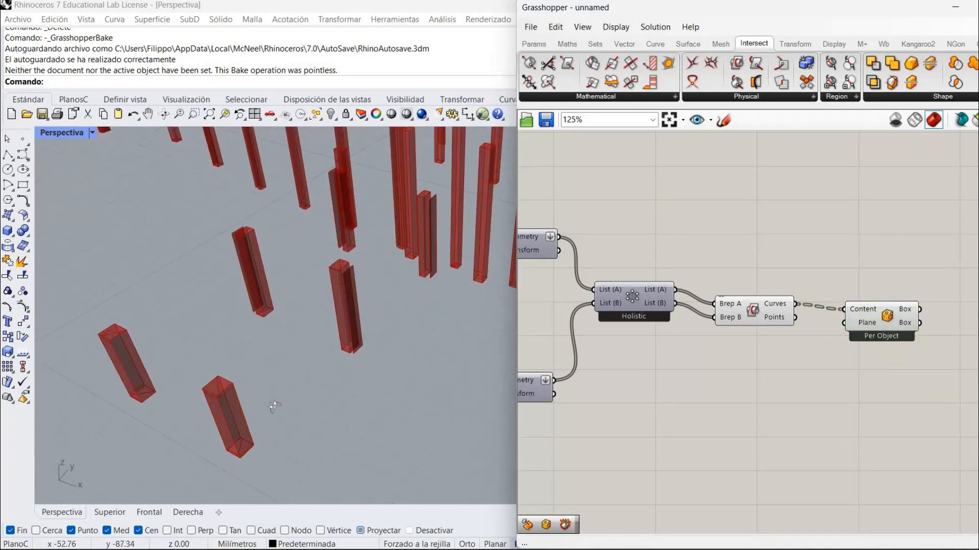
right_drag(262, 402, 352, 379)
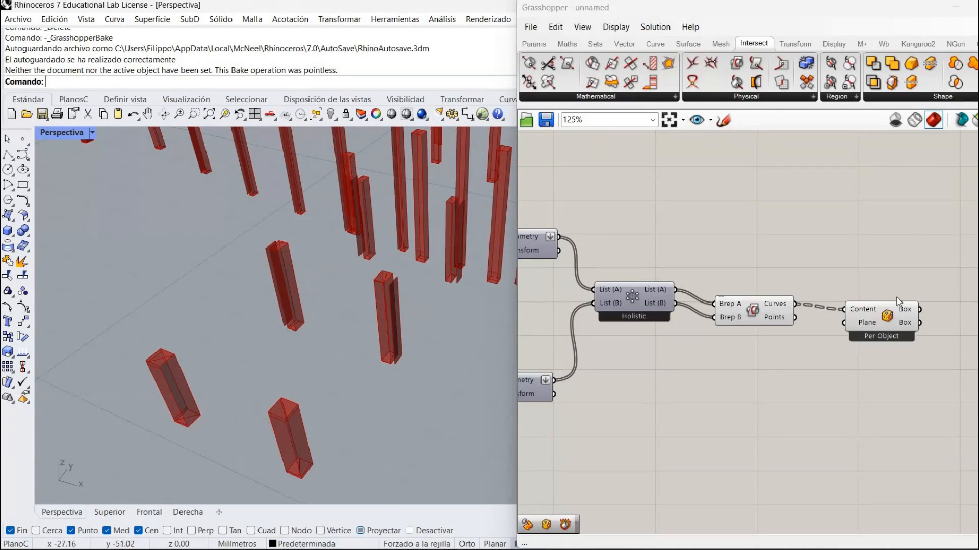
right_click(888, 330)
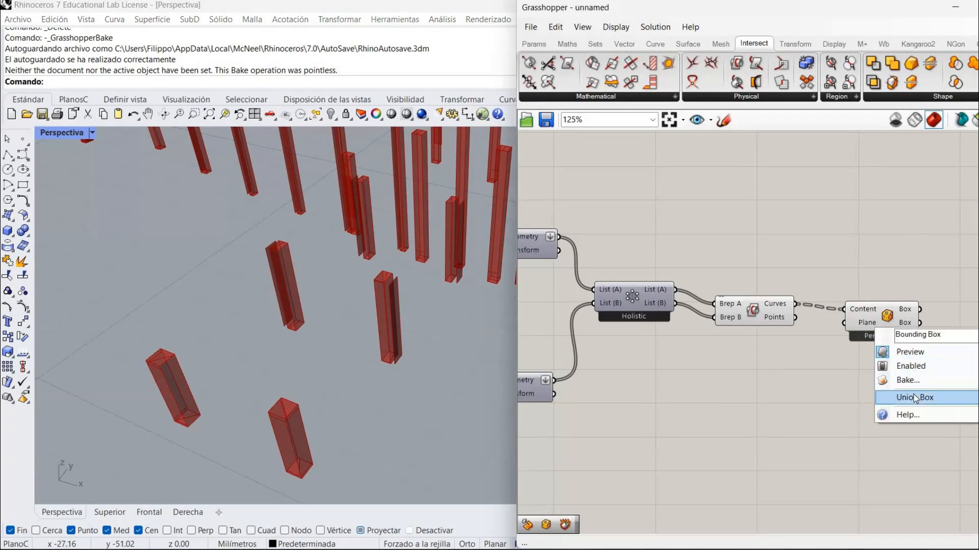
click(915, 398)
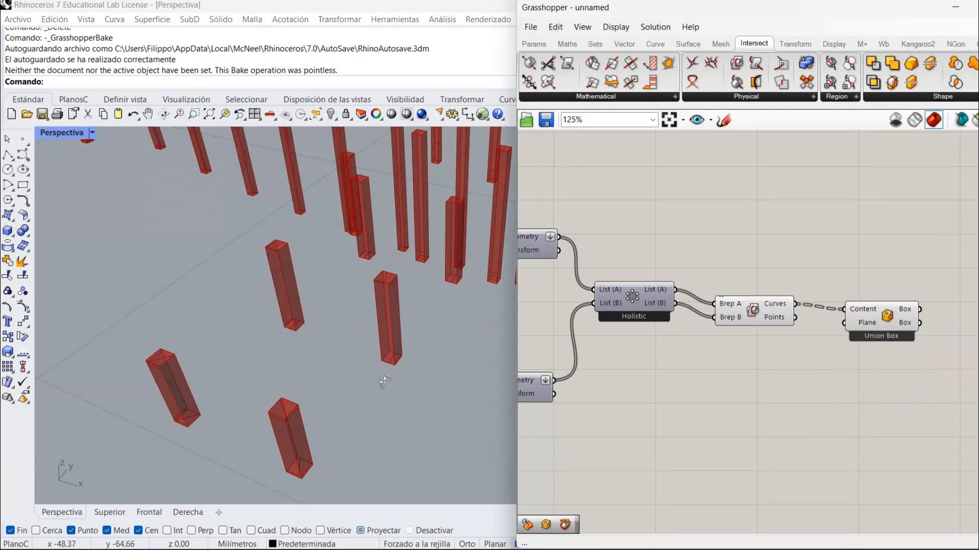
right_drag(383, 379, 399, 397)
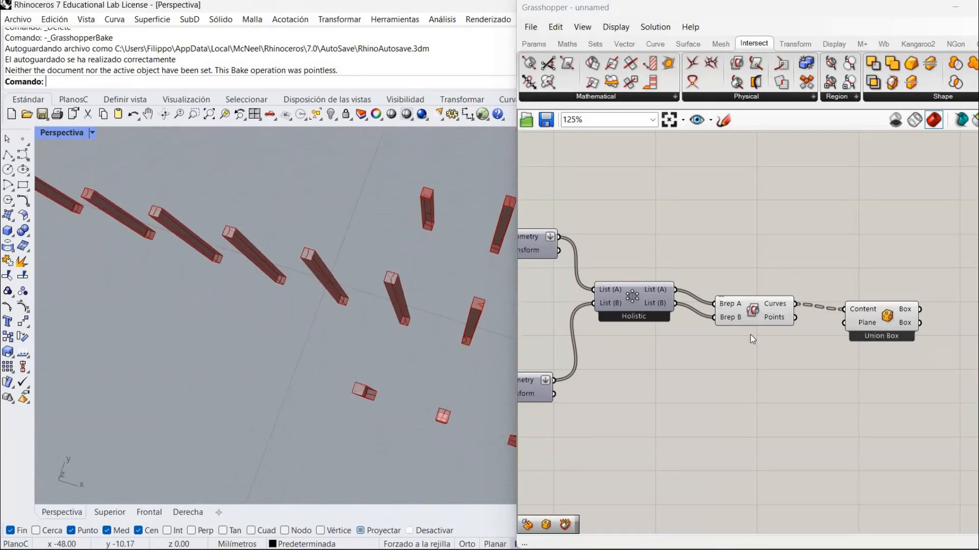
Turn off the preview of the Brep | Brep component and inspect the remaining union boxes
right_click(756, 313)
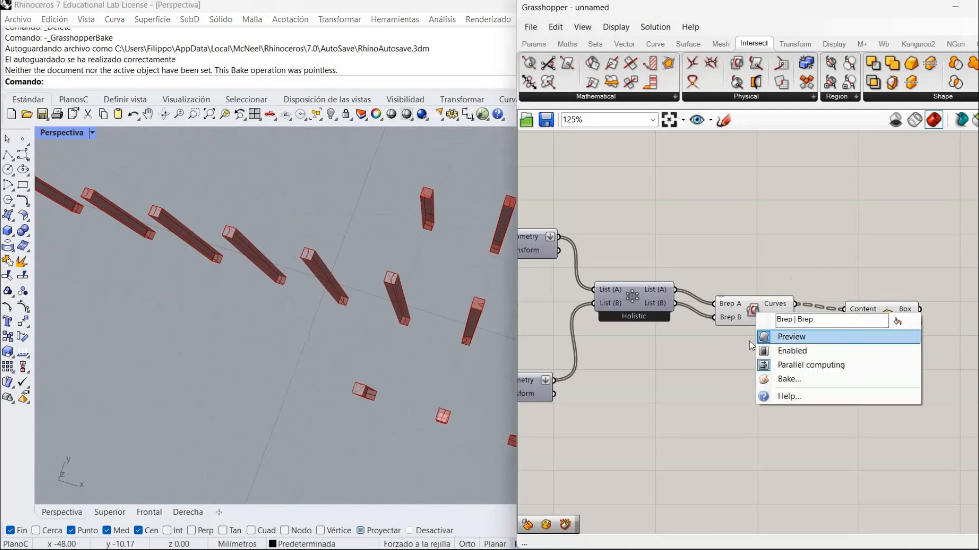
click(780, 334)
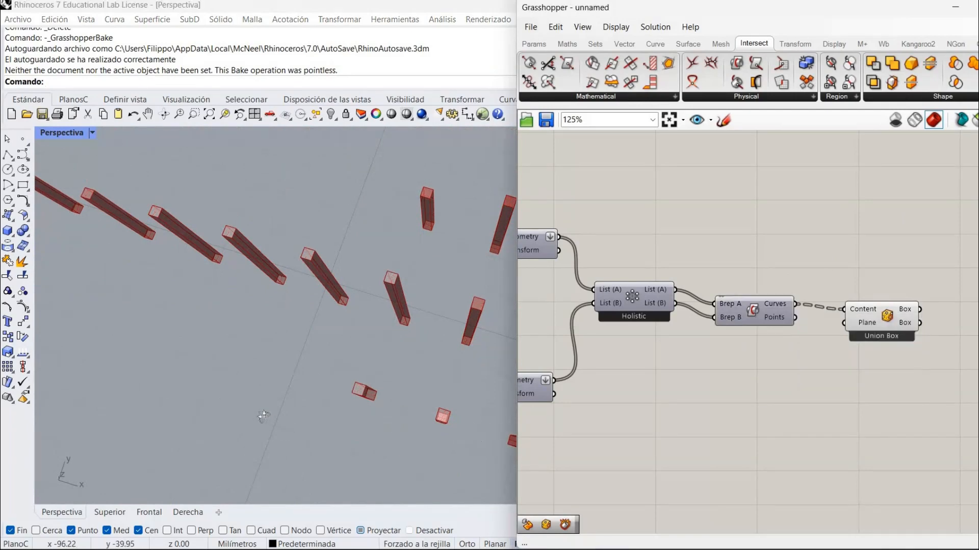
right_drag(289, 431, 243, 385)
scroll(244, 383, down, 4)
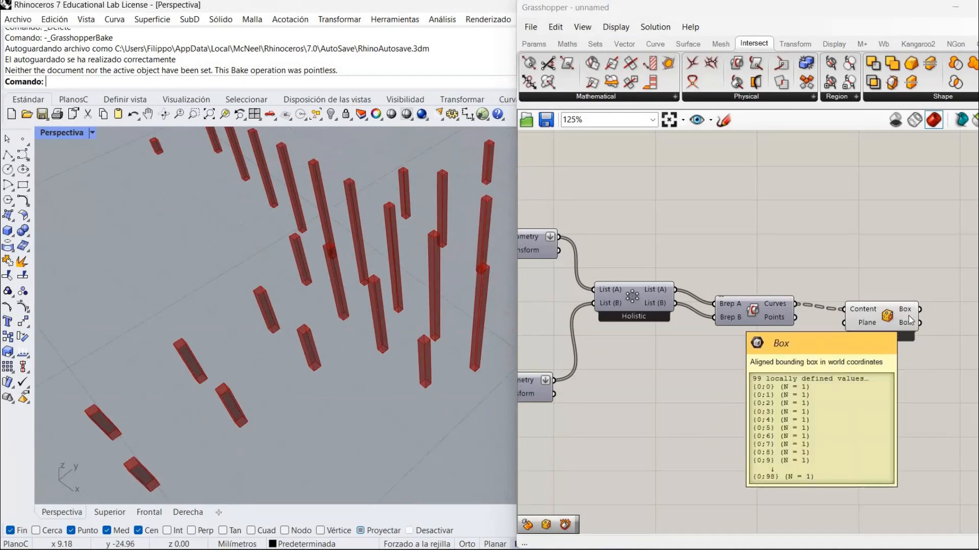
Examine the Box output of the Bounding Box component and the union boxes across the whole model
mouse_move(907, 318)
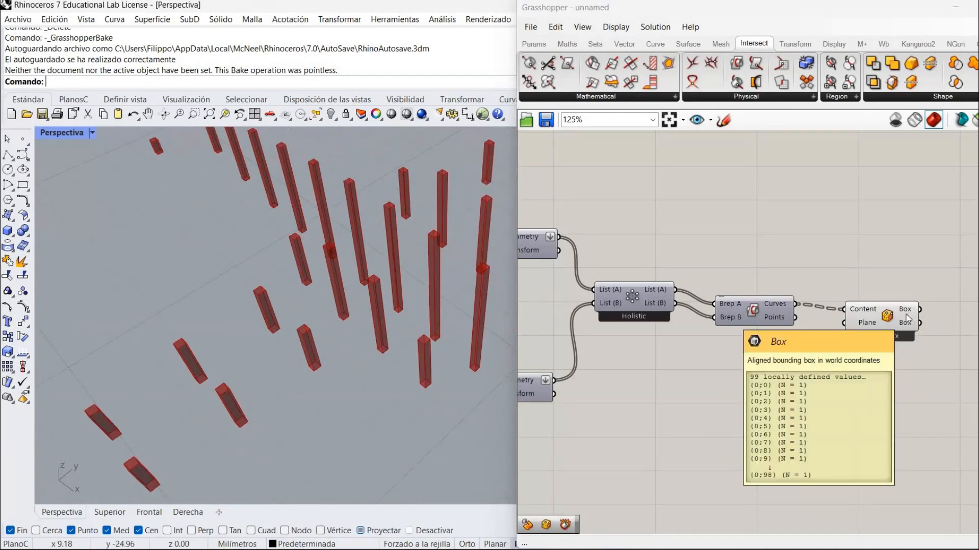
scroll(907, 318, down, 1)
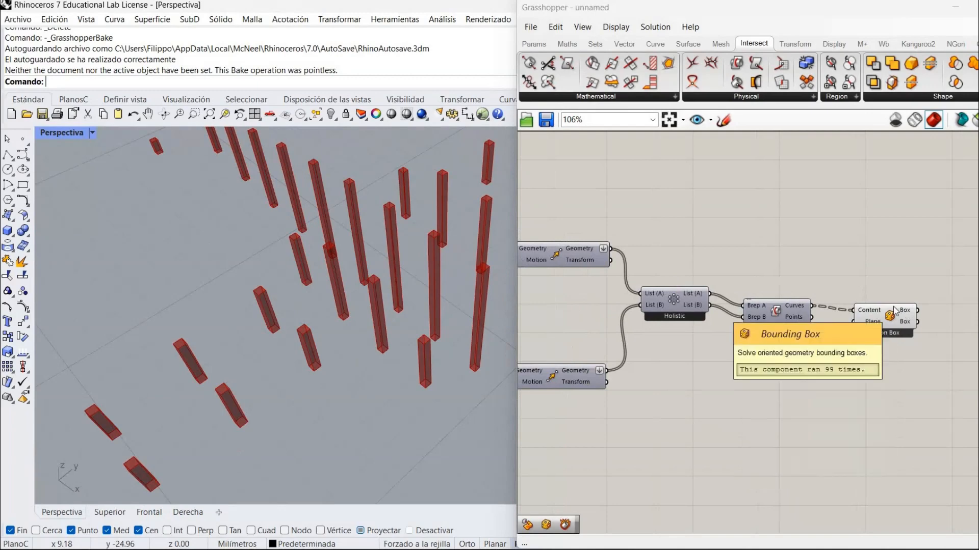
click(894, 311)
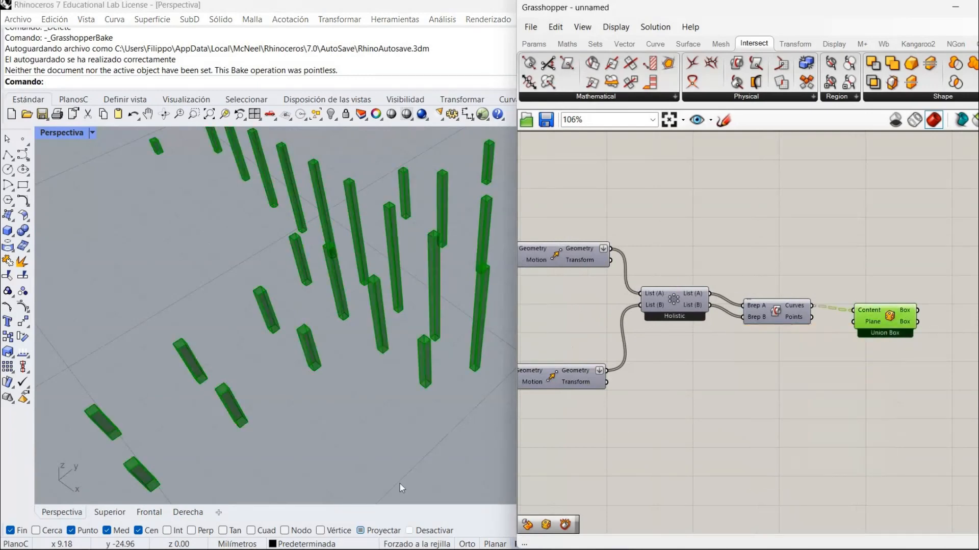
click(256, 457)
click(394, 447)
right_drag(394, 444, 371, 430)
scroll(397, 442, down, 3)
scroll(397, 442, down, 2)
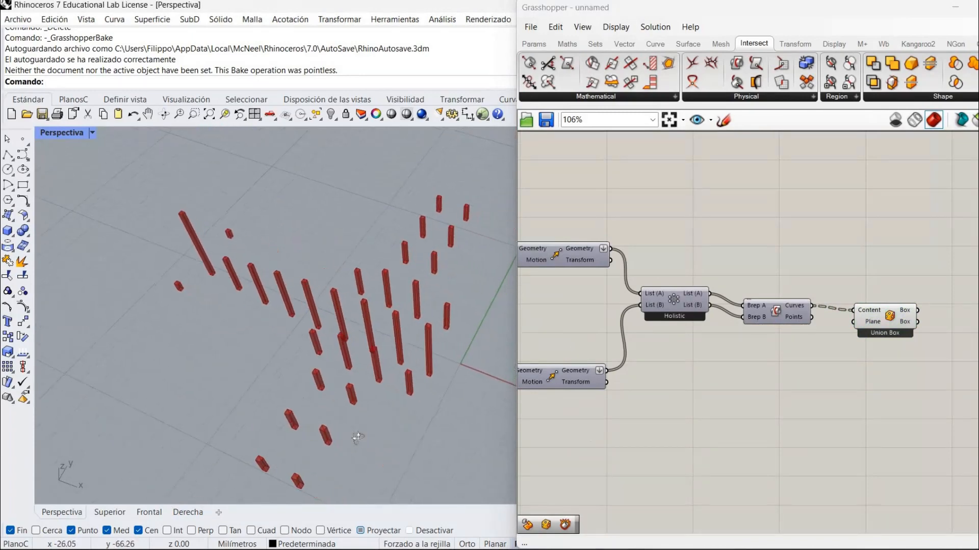
Turn on the preview of the upper Move component and check its ribs together with the union boxes
right_click(559, 259)
click(575, 282)
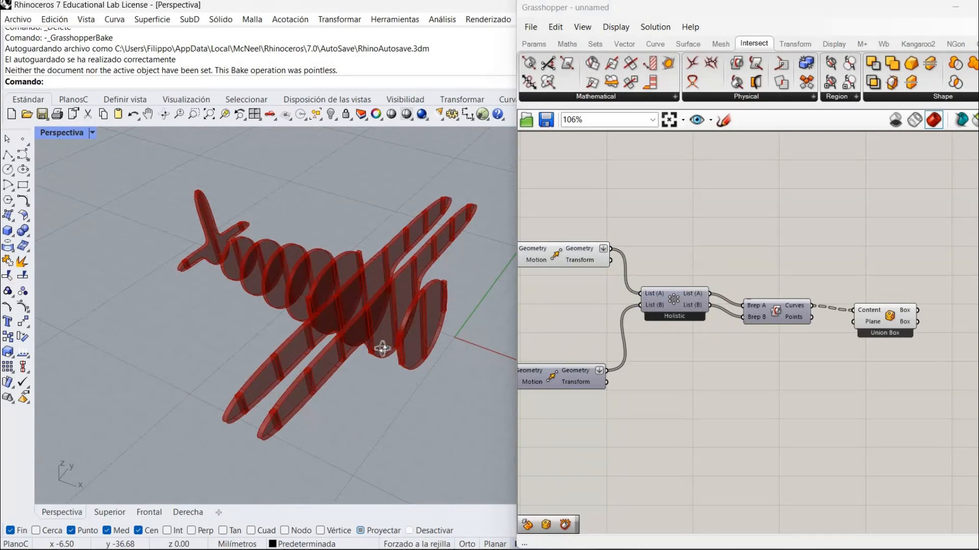
right_drag(378, 347, 405, 359)
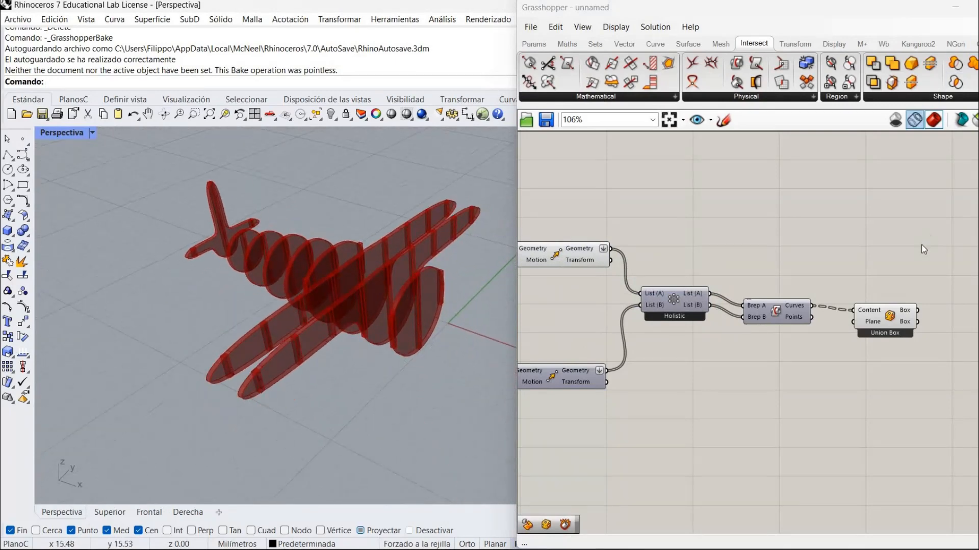
mouse_move(899, 318)
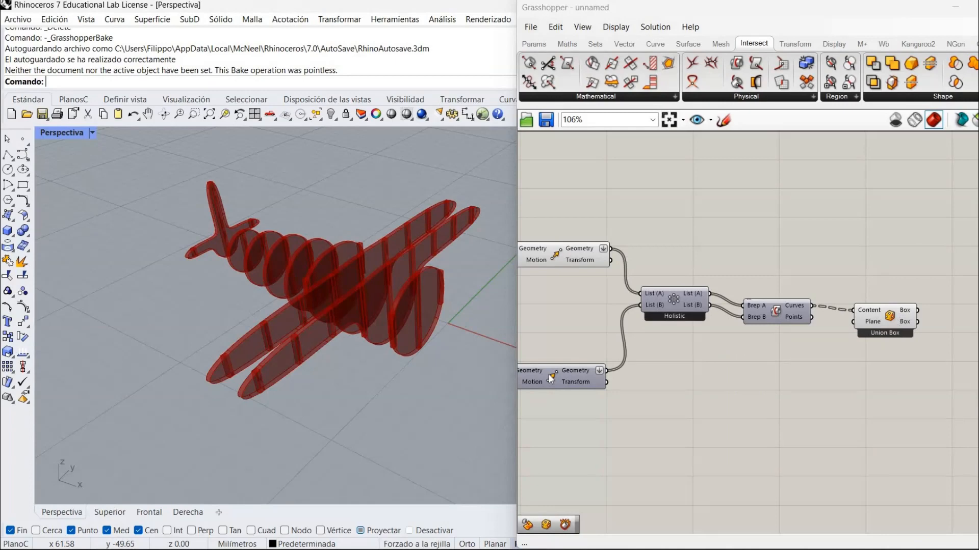
mouse_move(550, 377)
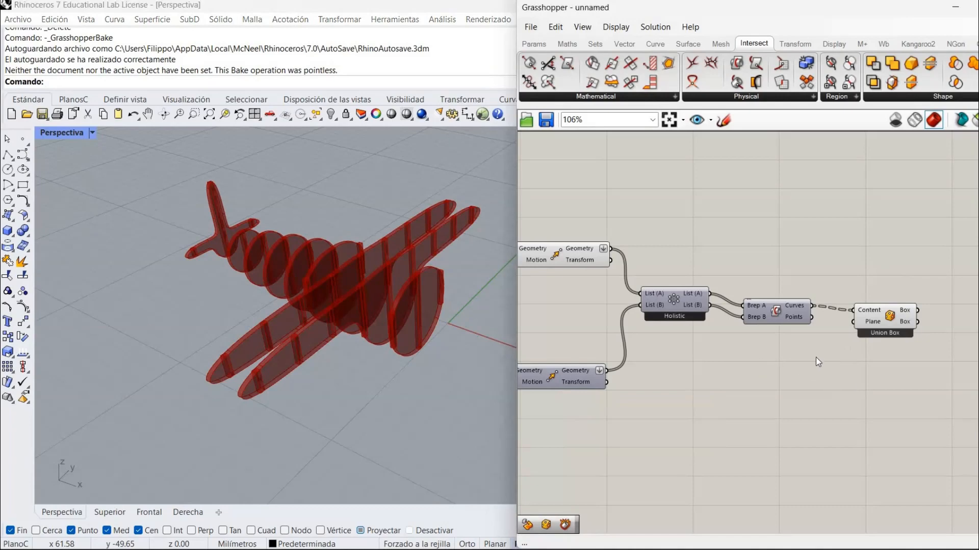
Add a Move component after the Bounding Box and connect the Box output to its Geometry input
right_drag(815, 356, 721, 338)
double_click(848, 325)
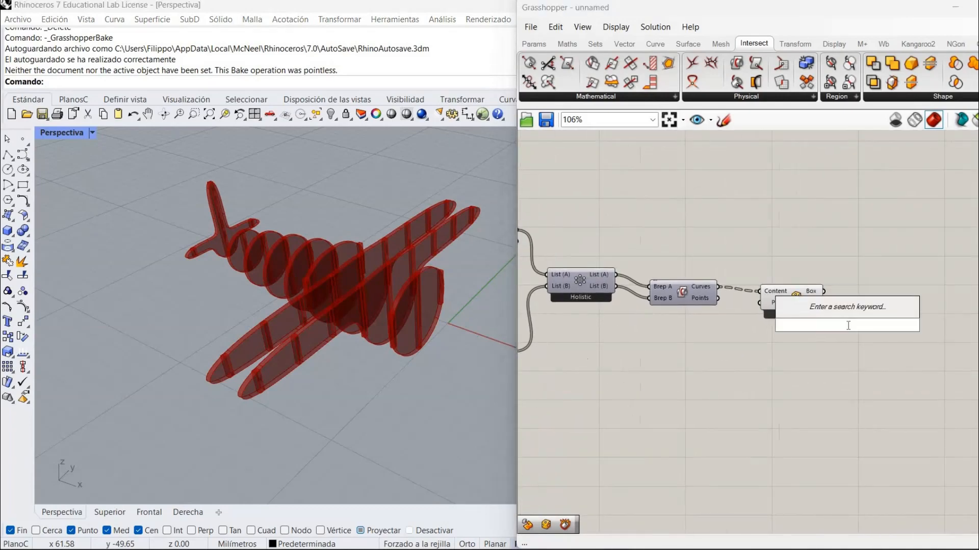
text(move)
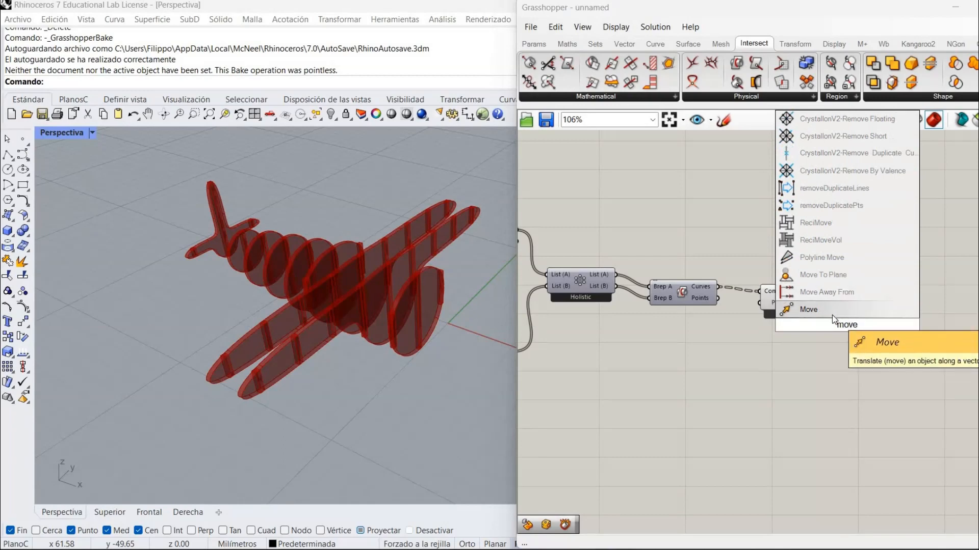
click(832, 315)
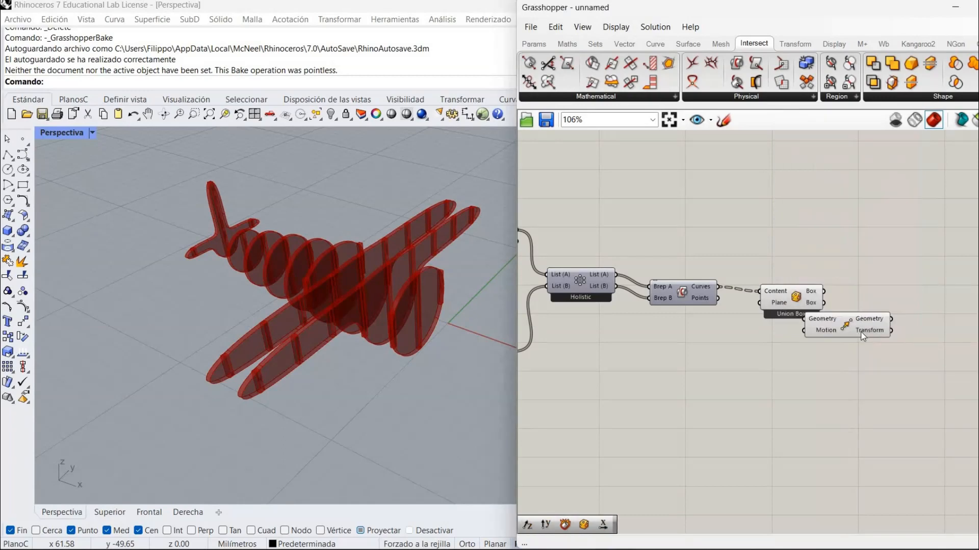
drag(874, 336, 900, 322)
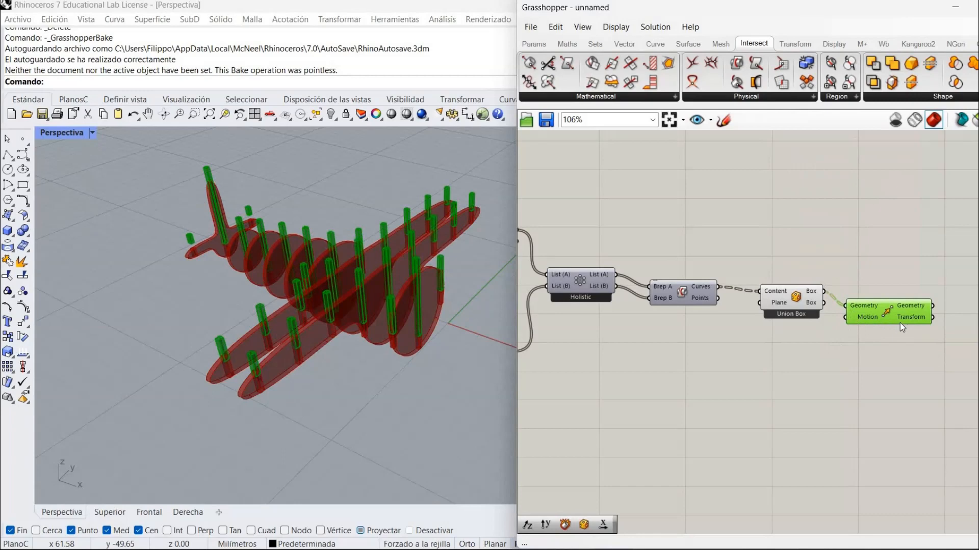
Add a Unit Z vector and connect it to the Motion input of the new Move component
double_click(850, 337)
text(unit z)
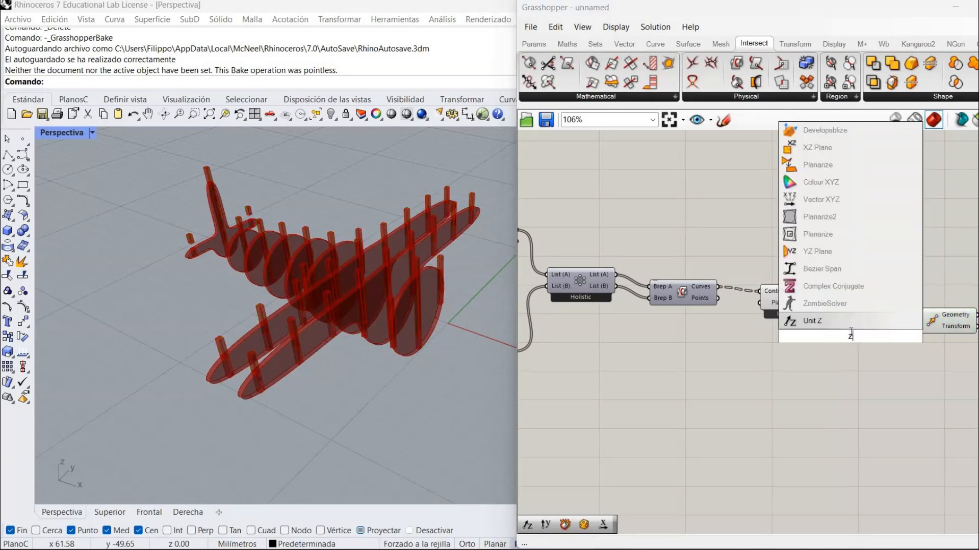
key(Return)
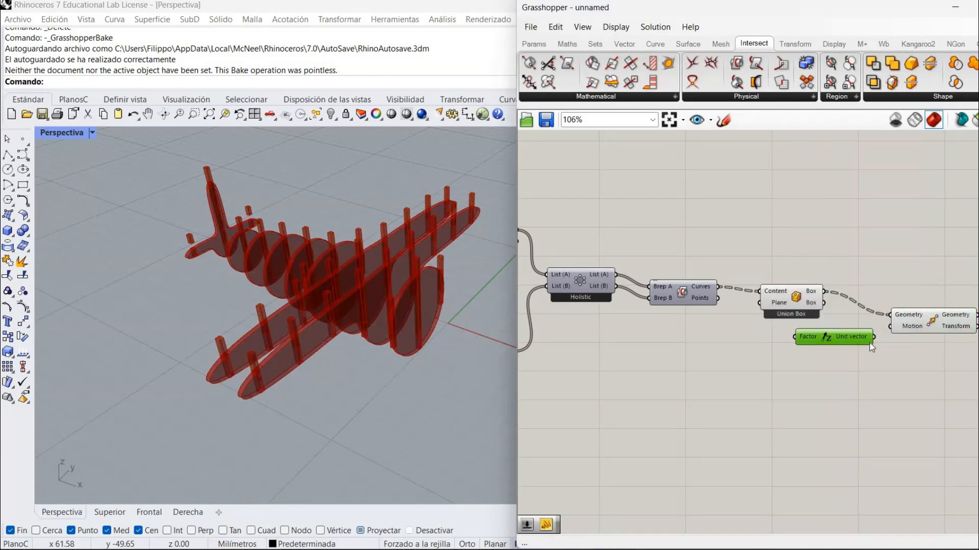
drag(889, 327, 874, 337)
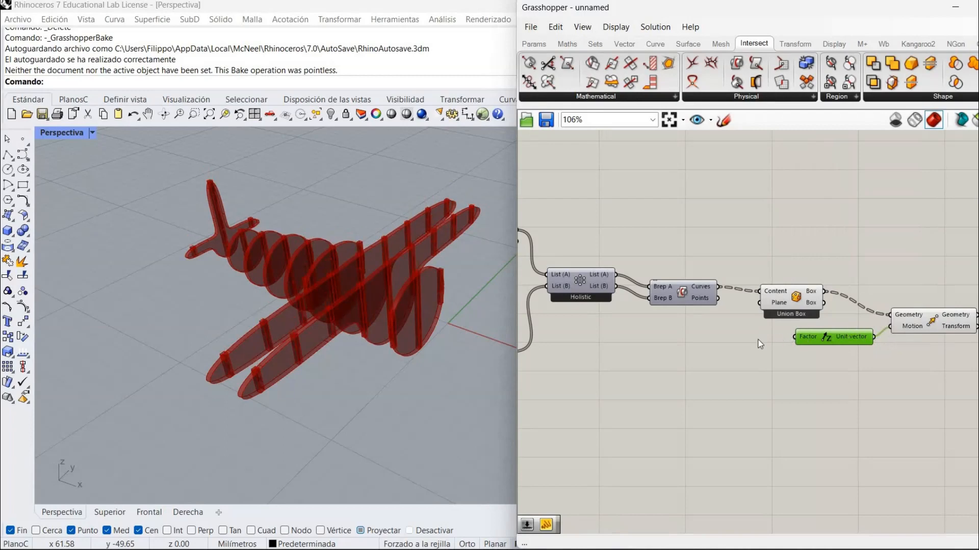
Place a second Brep | Brep component below the first one and connect the upper Surfaces output to its Brep A input
scroll(800, 331, down, 1)
right_drag(968, 346, 976, 403)
right_drag(790, 331, 976, 350)
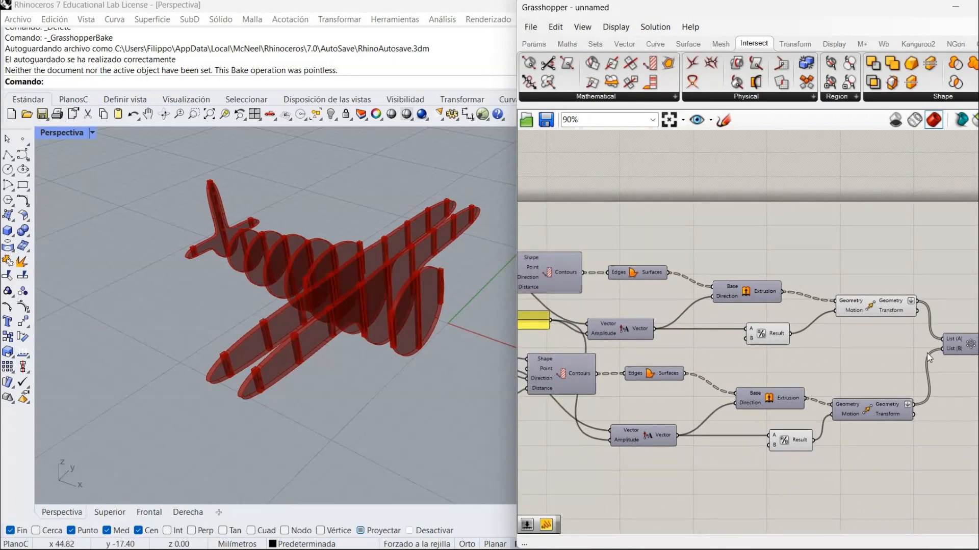
right_drag(860, 337, 752, 309)
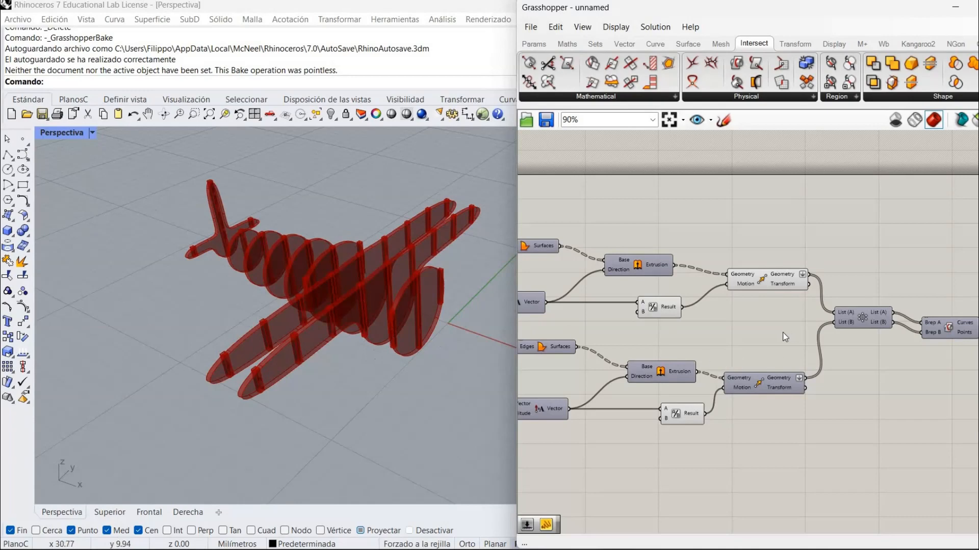
drag(739, 70, 894, 403)
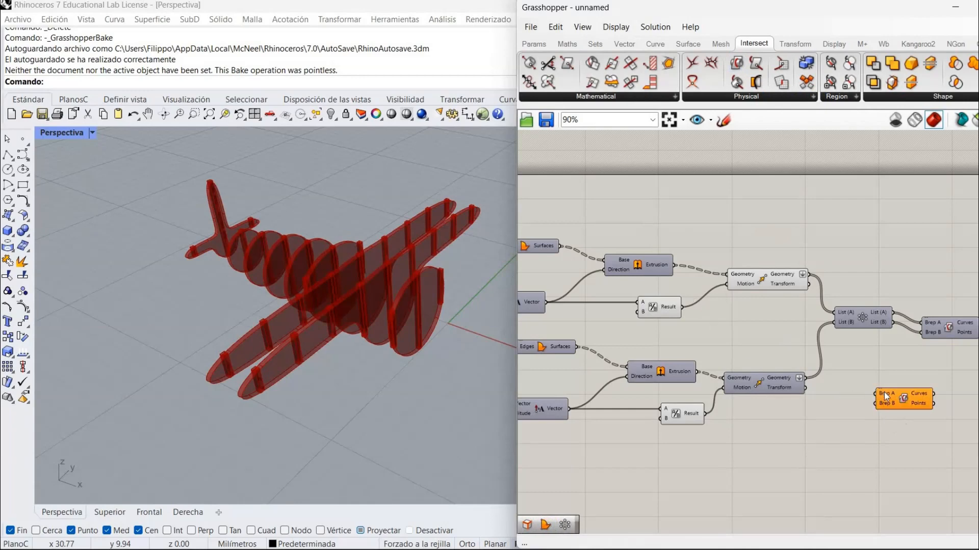
drag(904, 392, 926, 394)
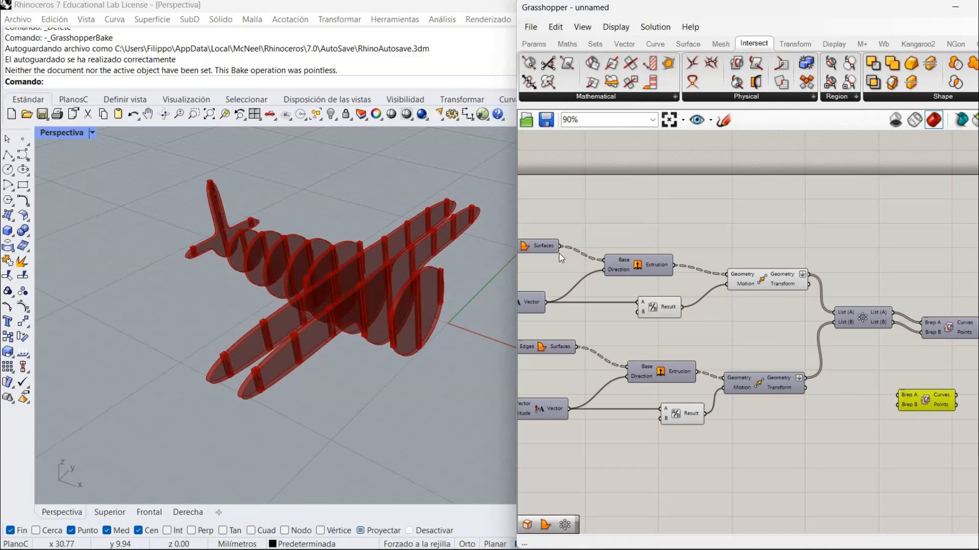
drag(560, 247, 842, 392)
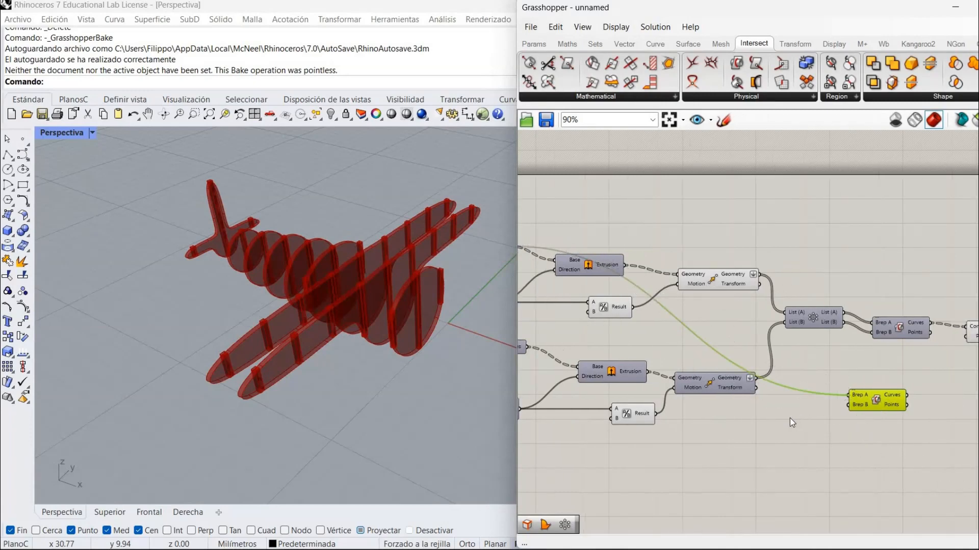
right_drag(812, 401, 865, 405)
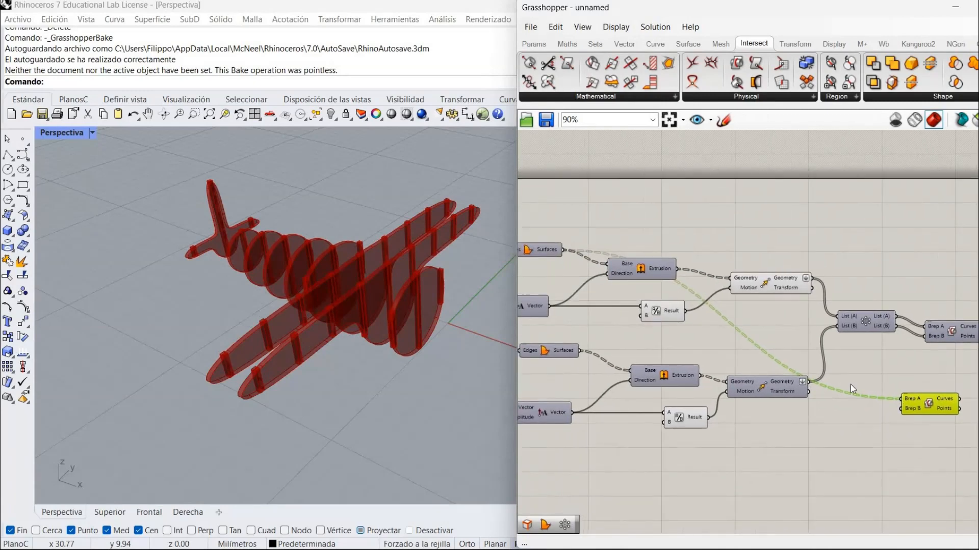
Add a second Cross Reference component and place it just before the second Brep | Brep component
double_click(893, 461)
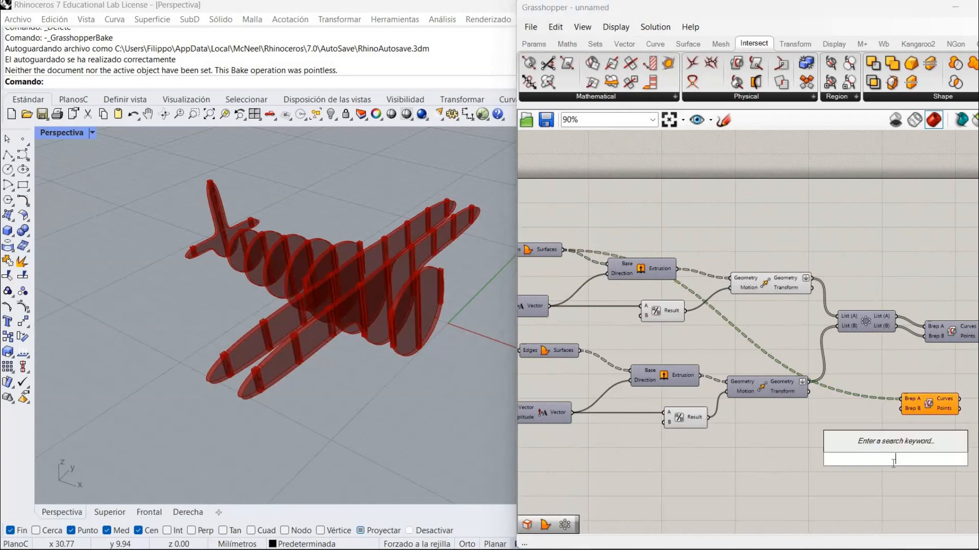
text(cross)
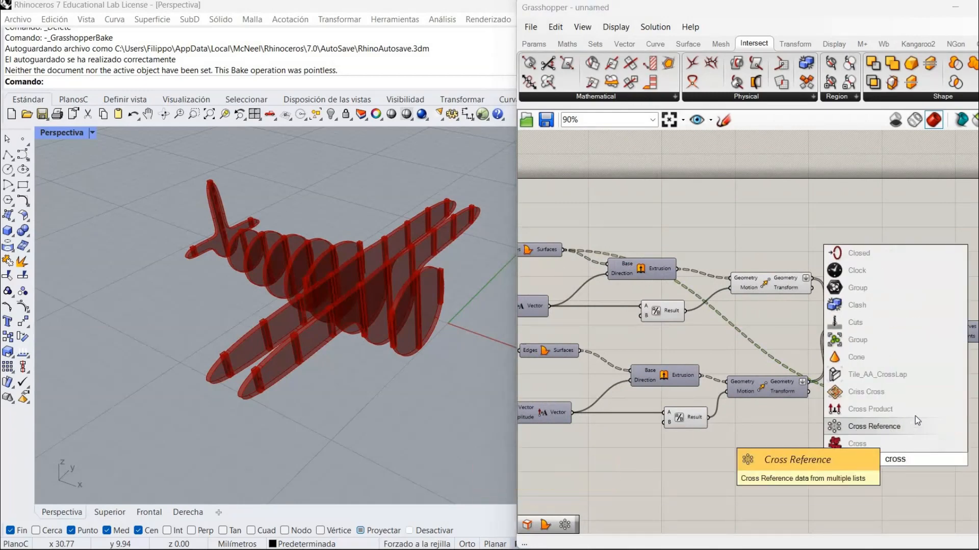
click(892, 426)
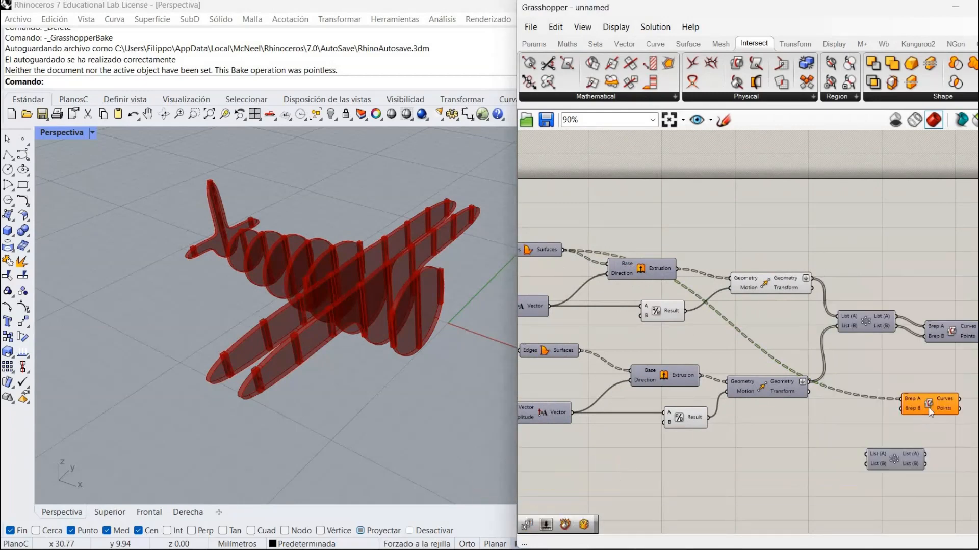
drag(870, 451, 833, 423)
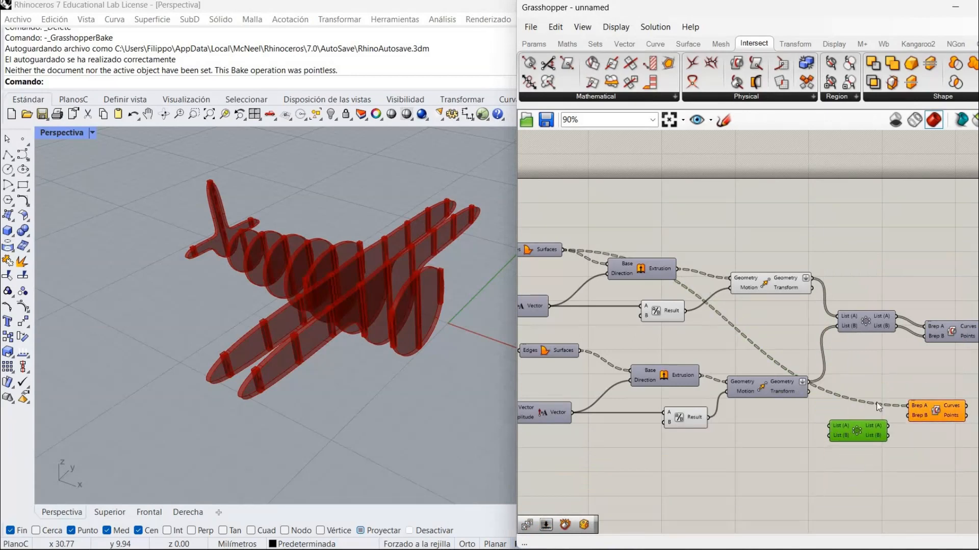
Flatten the List (A) and List (B) inputs of the new Cross Reference component
right_click(833, 422)
click(872, 404)
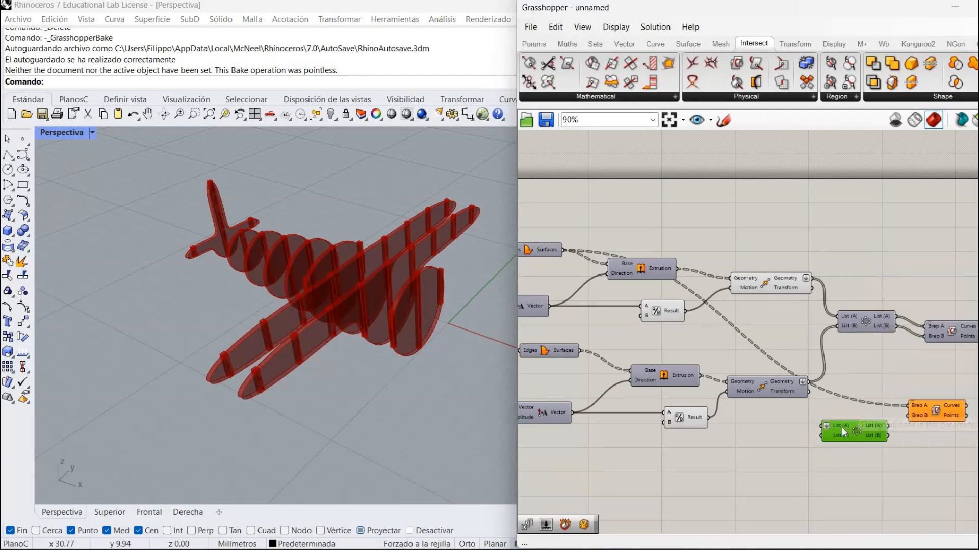
right_click(855, 435)
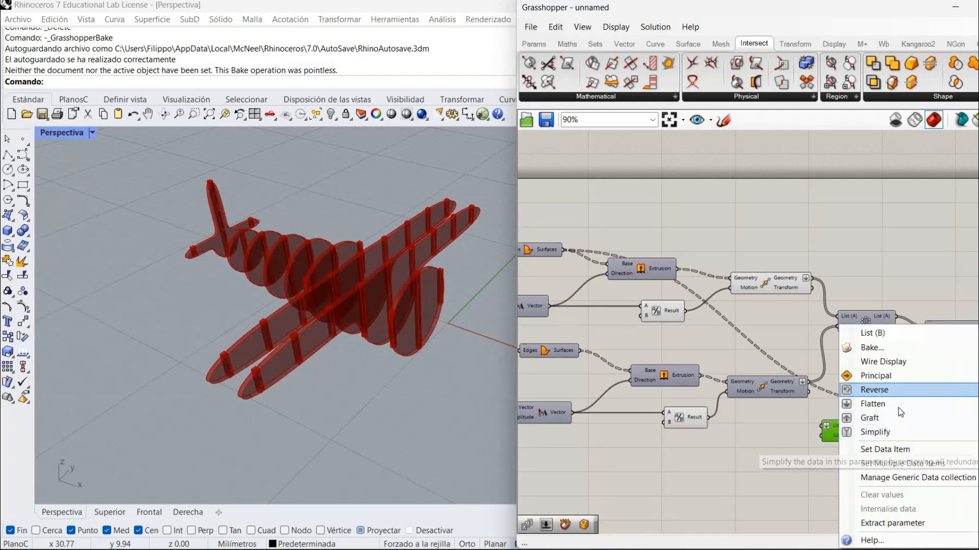
click(878, 418)
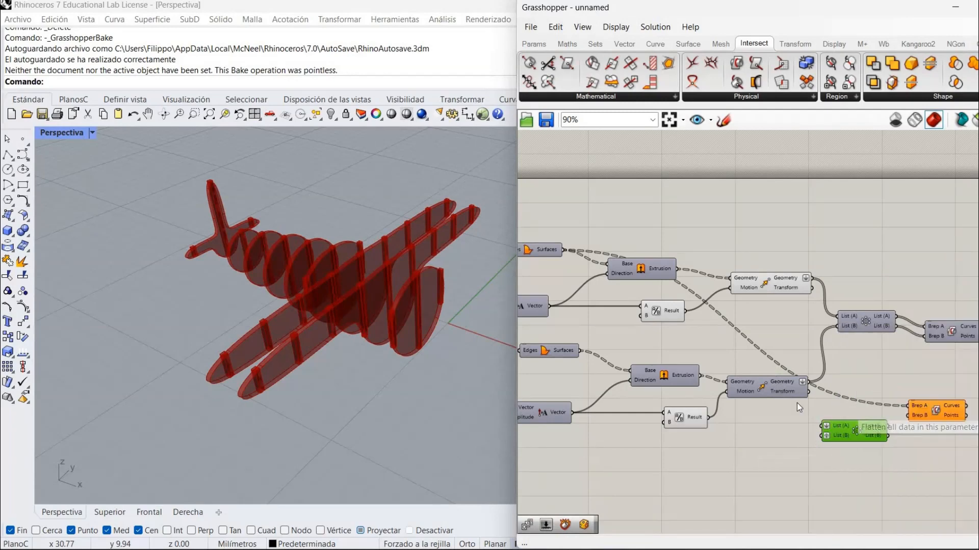
right_click(841, 437)
click(874, 405)
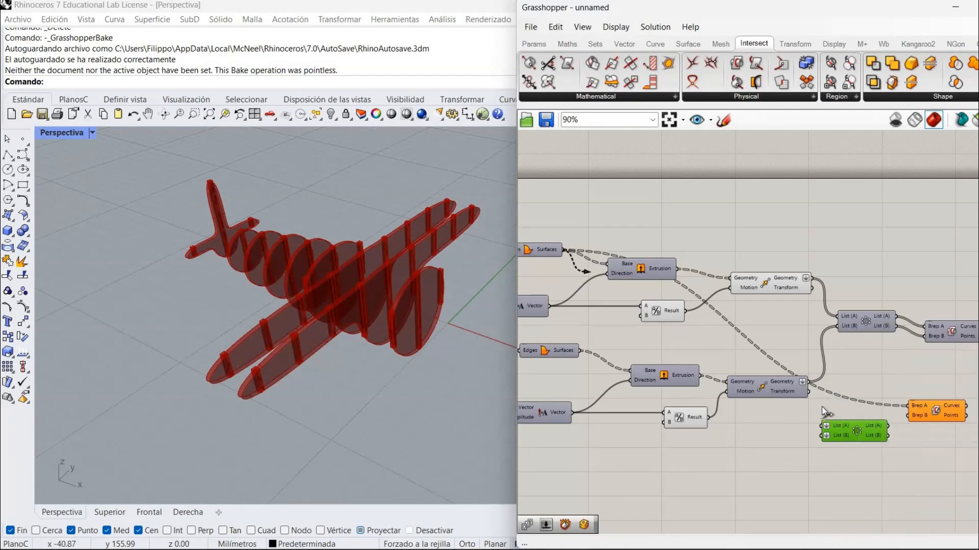
Connect the upper and lower Surfaces outputs to List (A) and List (B) of the new Cross Reference
drag(562, 251, 822, 420)
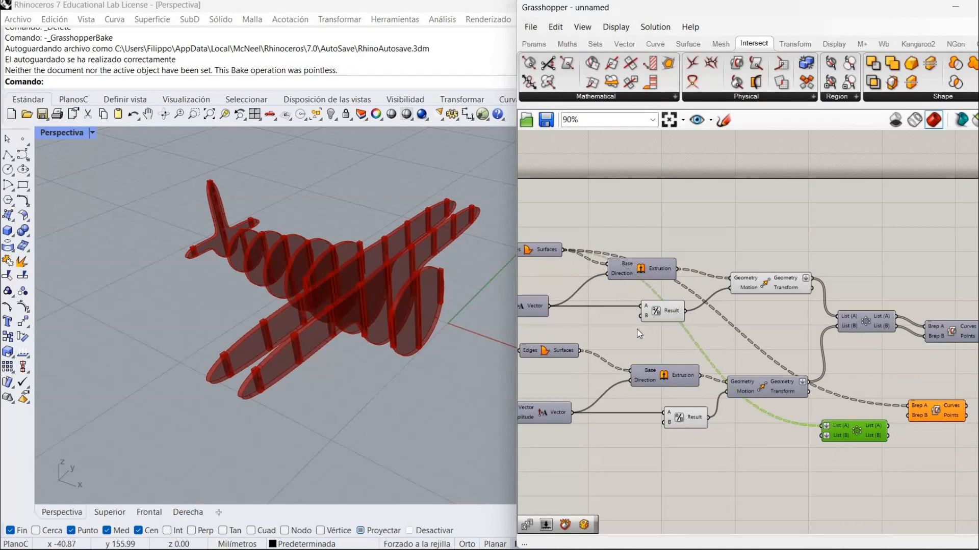
scroll(639, 334, down, 2)
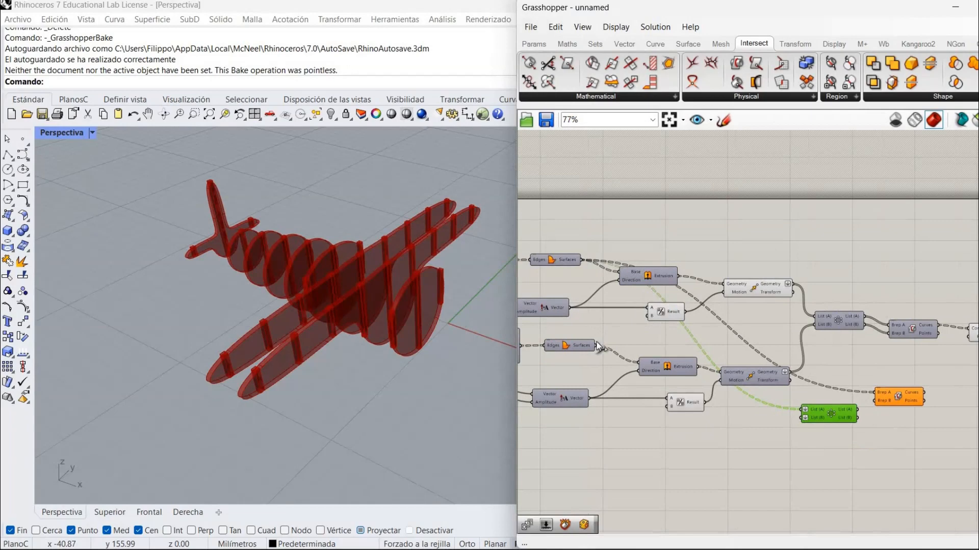
drag(745, 392, 805, 403)
Feed the new Cross Reference's List (A) and List (B) outputs into Brep A and Brep B of the second Brep | Brep component
drag(910, 396, 917, 408)
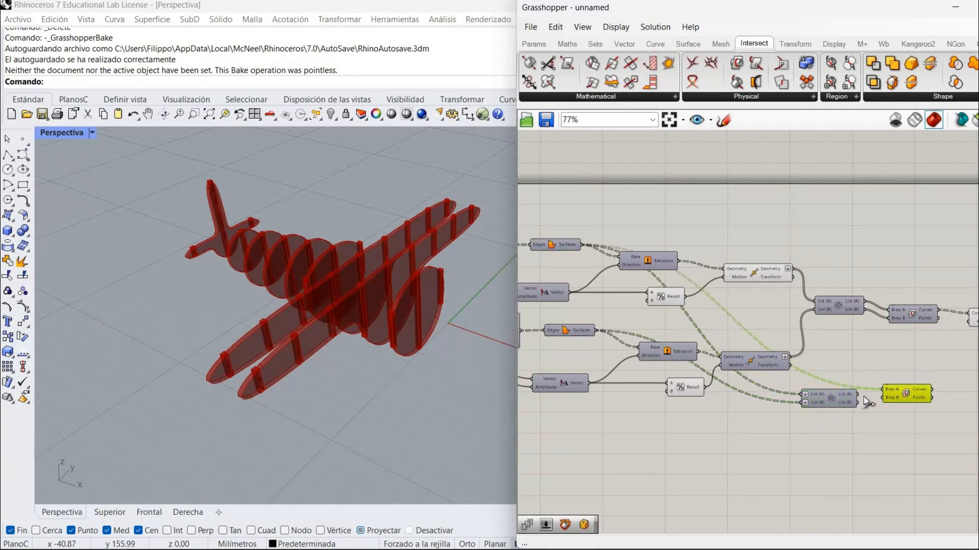
mouse_move(882, 396)
mouse_down()
mouse_move(918, 328)
mouse_move(878, 411)
mouse_move(883, 382)
mouse_move(883, 391)
mouse_up()
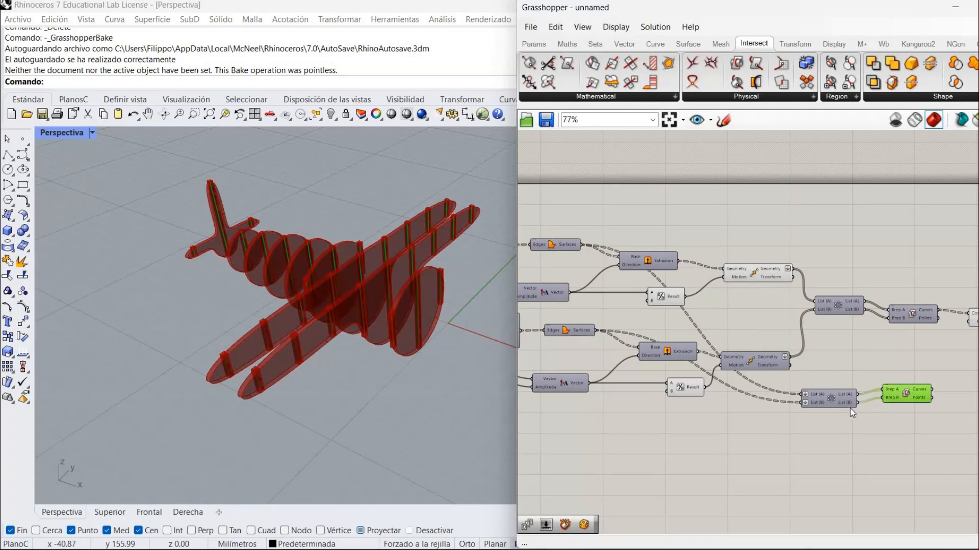
right_drag(864, 390, 797, 387)
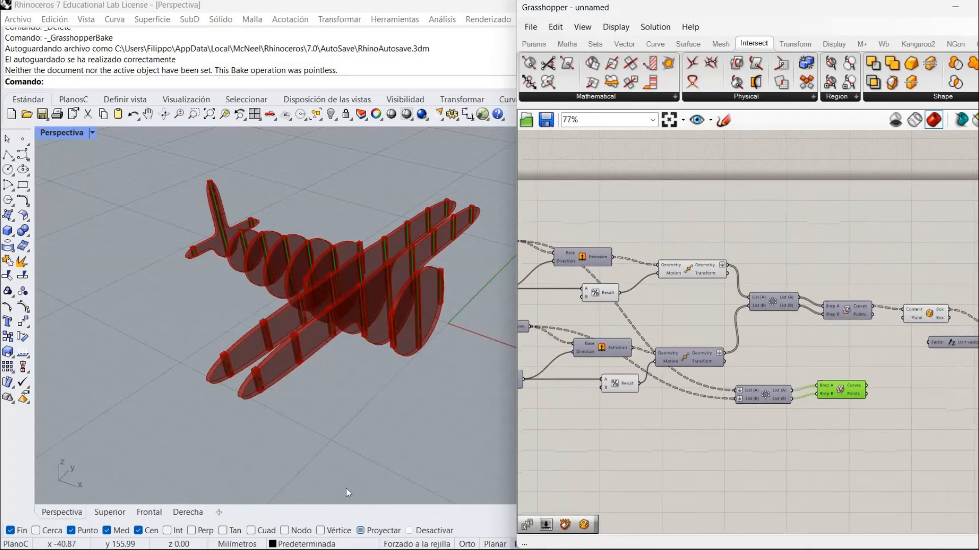
scroll(747, 403, up, 4)
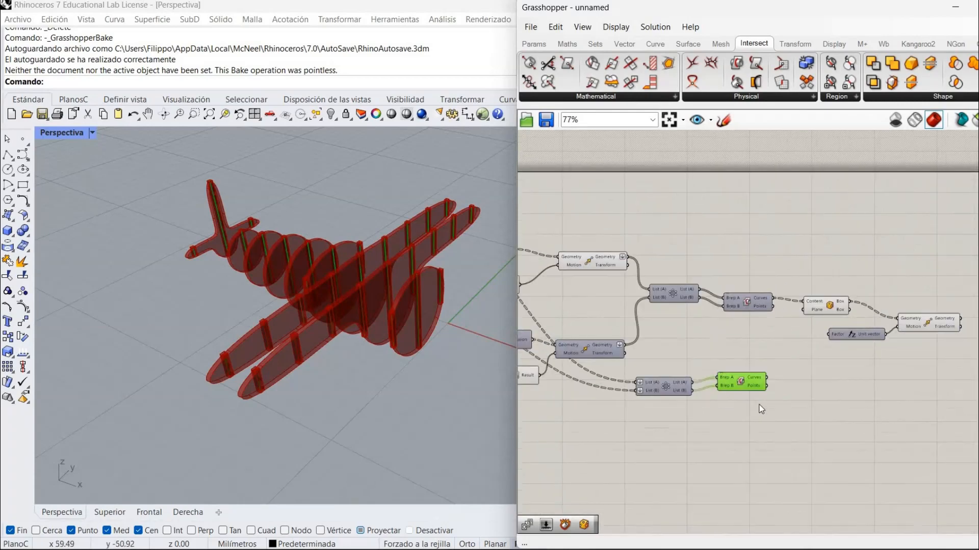
drag(743, 378, 721, 374)
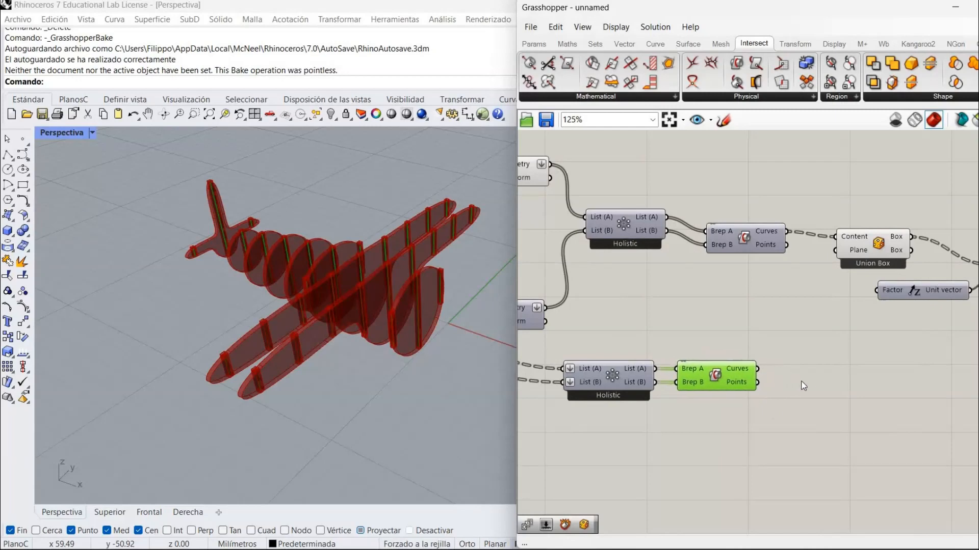
Add a curve Length component and connect the second Brep | Brep's Curves output to its Curve input
click(803, 382)
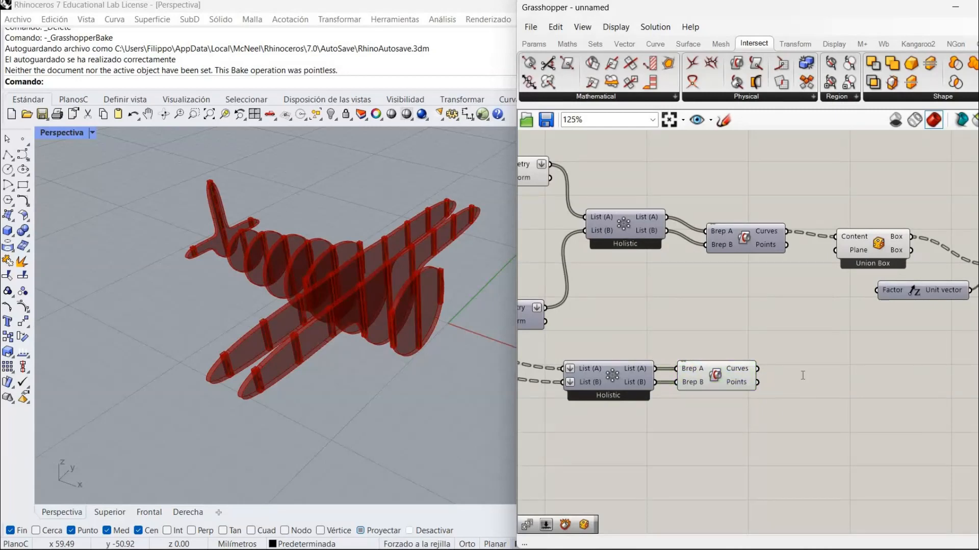
double_click(803, 375)
text(lengh)
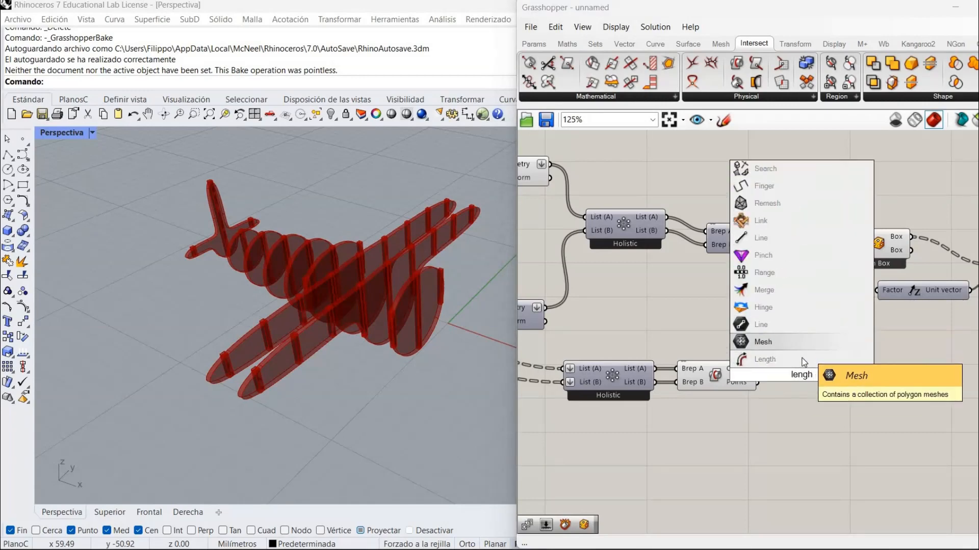
click(803, 360)
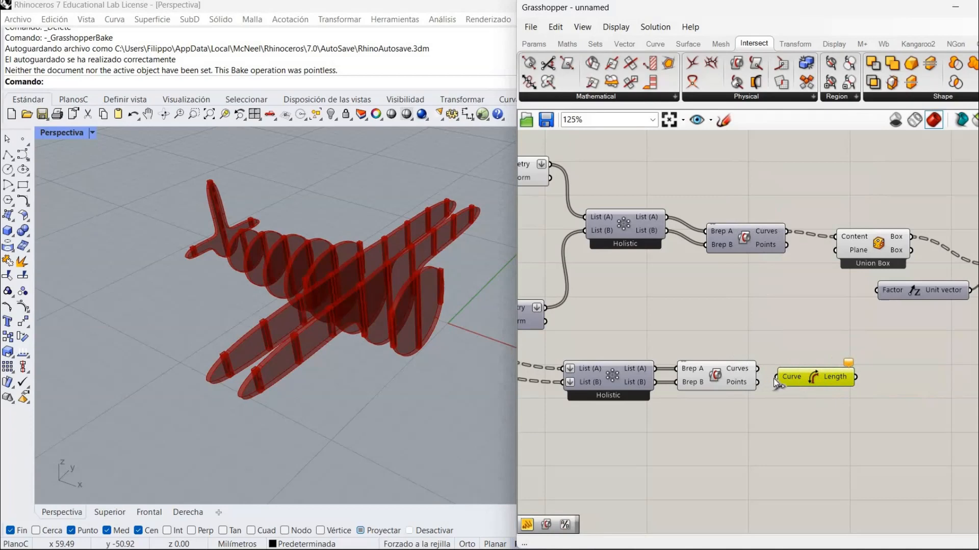
drag(773, 378, 758, 368)
click(836, 372)
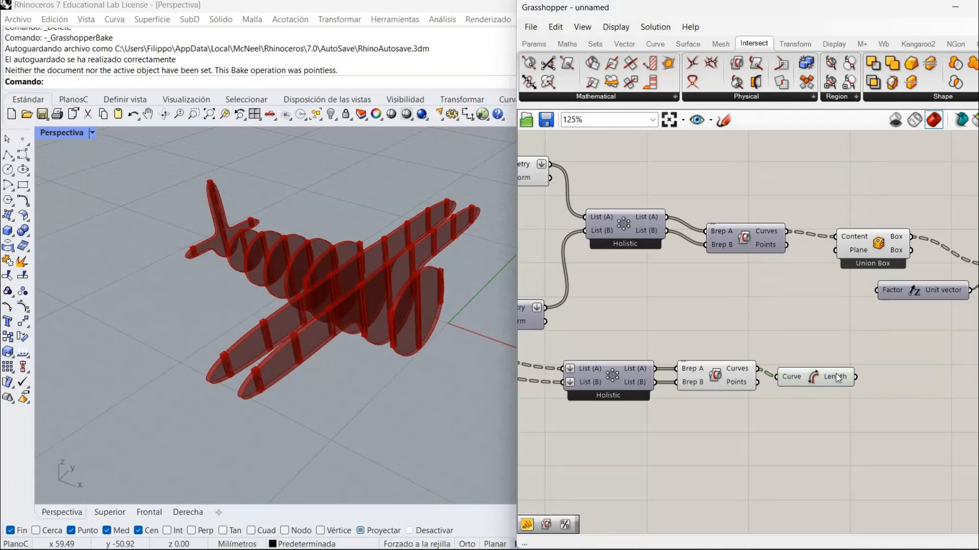
Add a Division component with divisor 2 and wire the curve Length output into its A input
mouse_move(836, 374)
right_drag(836, 369, 760, 356)
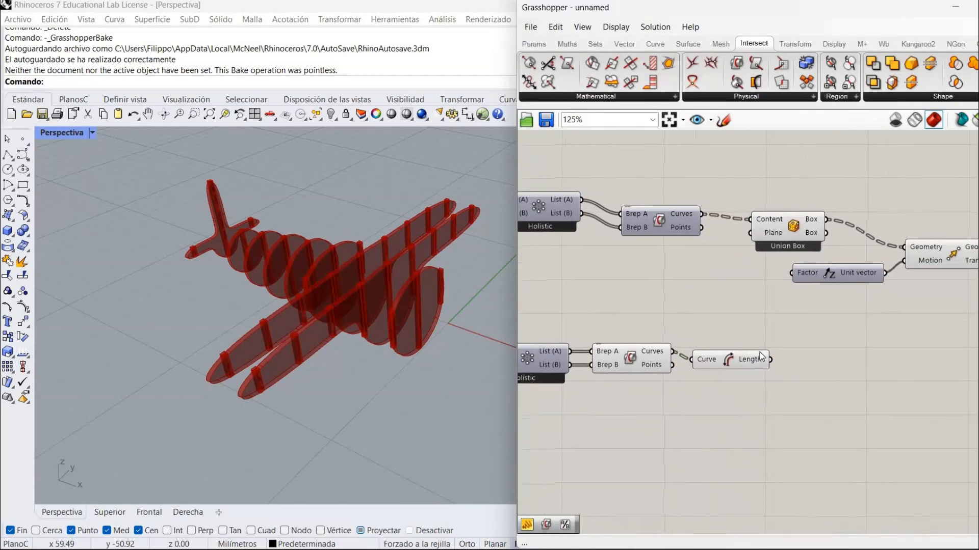
double_click(805, 339)
text(/2)
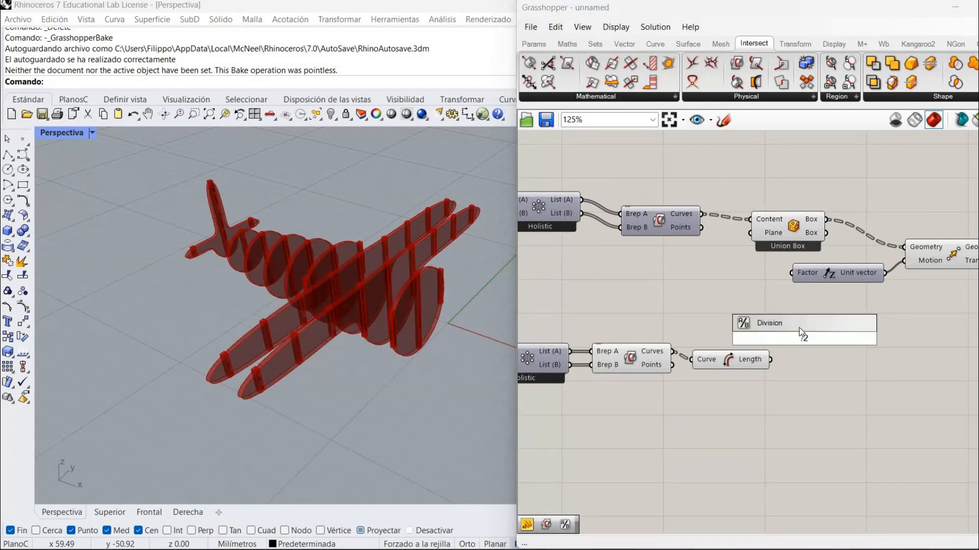
click(799, 325)
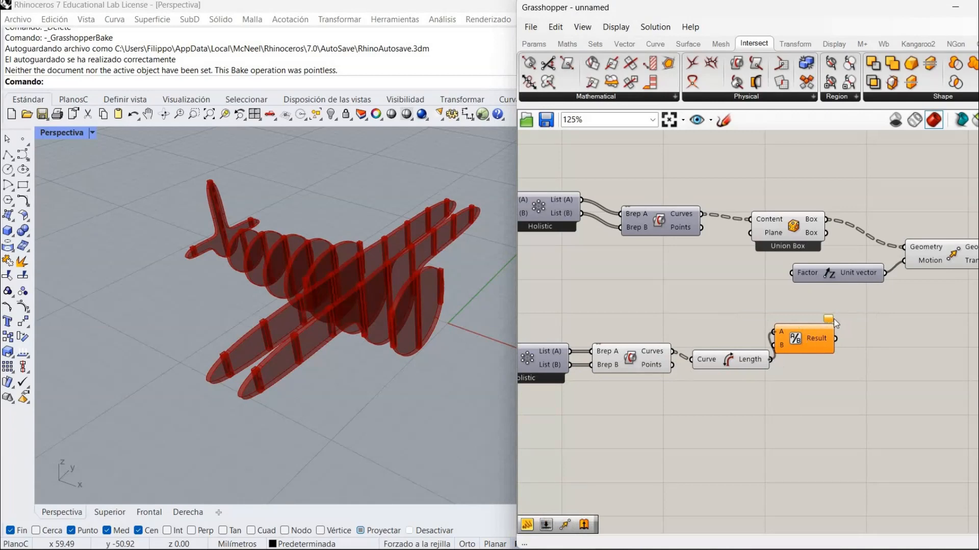
Make room around the Move and Unit Z components, and wire the Division result into the Unit Z Factor
drag(955, 284, 873, 241)
drag(862, 273, 927, 305)
click(856, 351)
drag(835, 338, 855, 306)
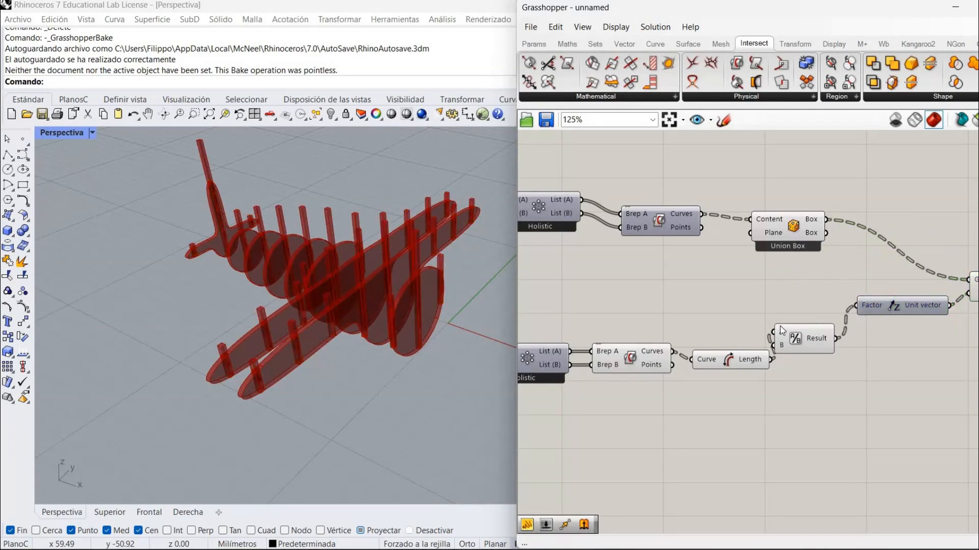
Hide the previews of the Brep | Brep intersection feeding Length and of the Union Box
scroll(780, 326, down, 1)
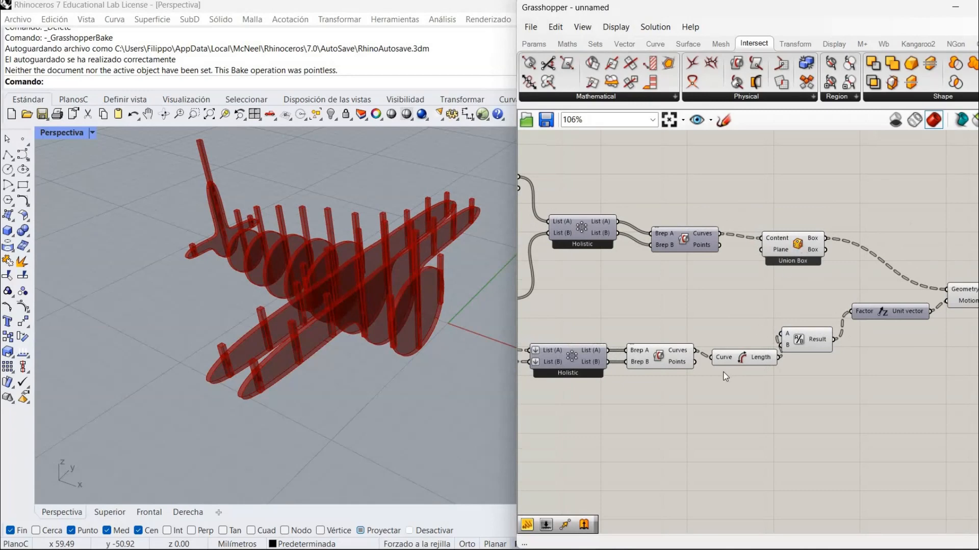
right_drag(662, 369, 635, 365)
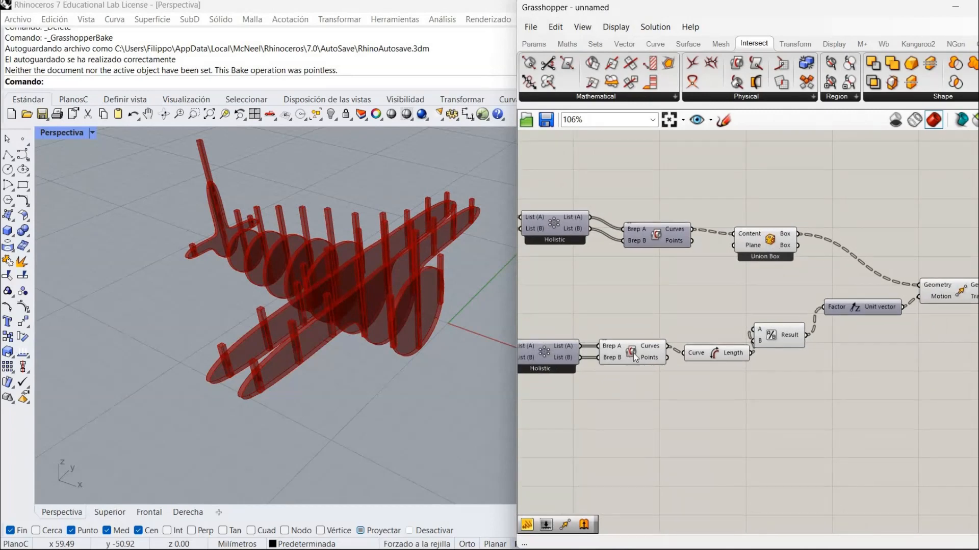
right_click(628, 352)
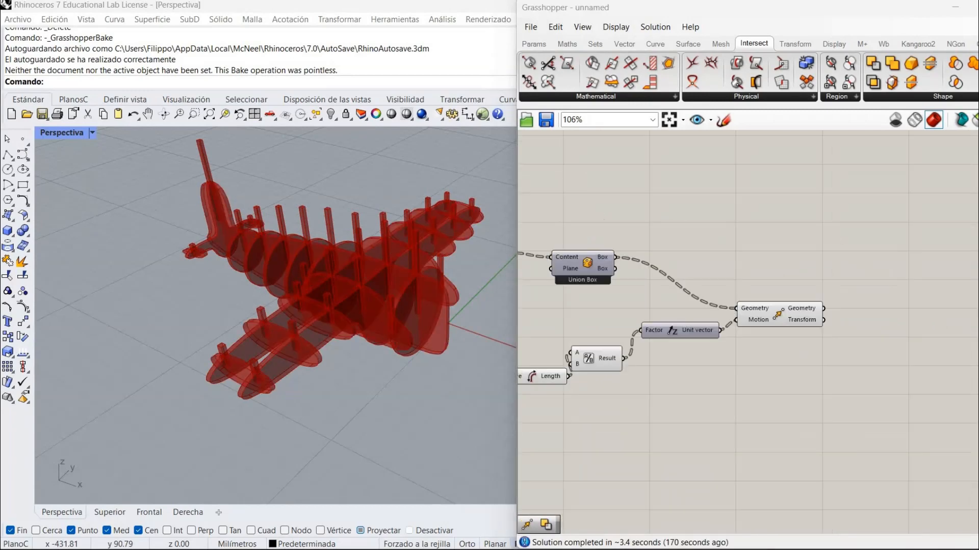
right_click(835, 323)
Add a Solid Difference component, wire the moved boxes into Breps B, and flatten that input
right_drag(915, 206, 892, 222)
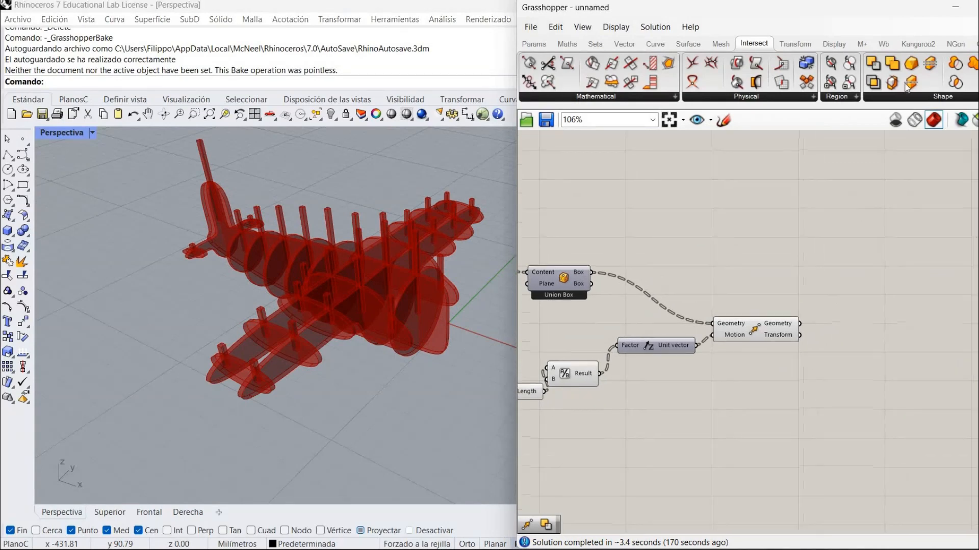
click(899, 278)
drag(899, 279, 835, 311)
click(804, 324)
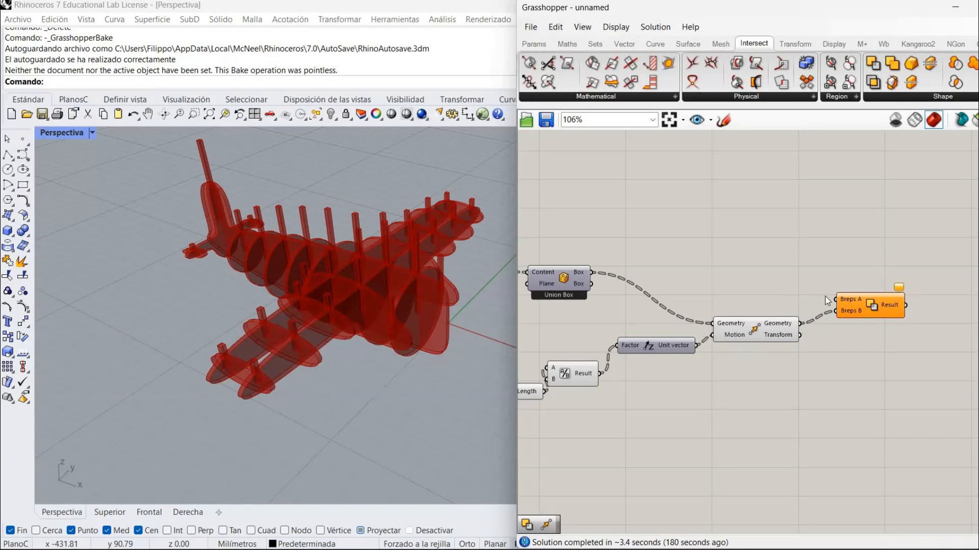
right_click(850, 315)
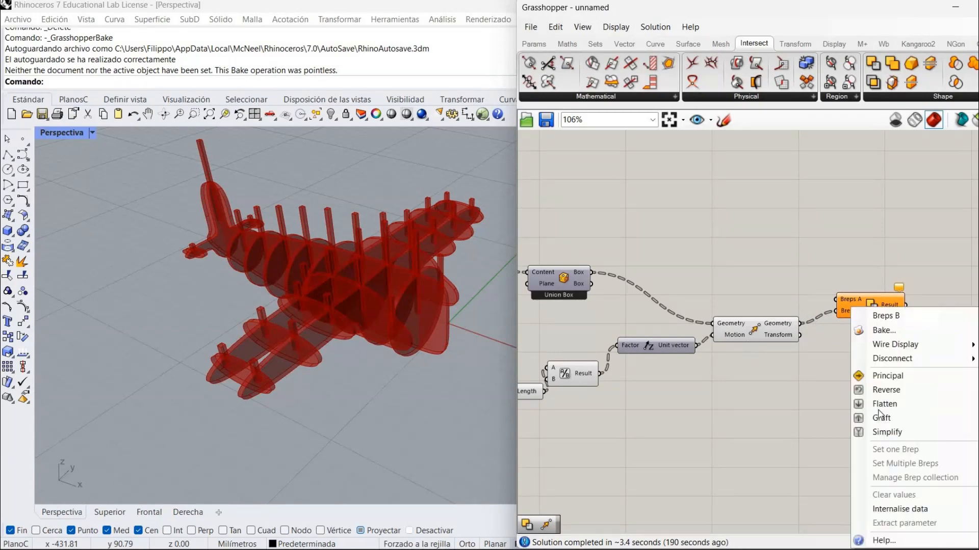
click(884, 404)
Wire the Geometry output of the first extrusion's Move component into Breps A of the Solid Difference
right_drag(644, 400, 838, 363)
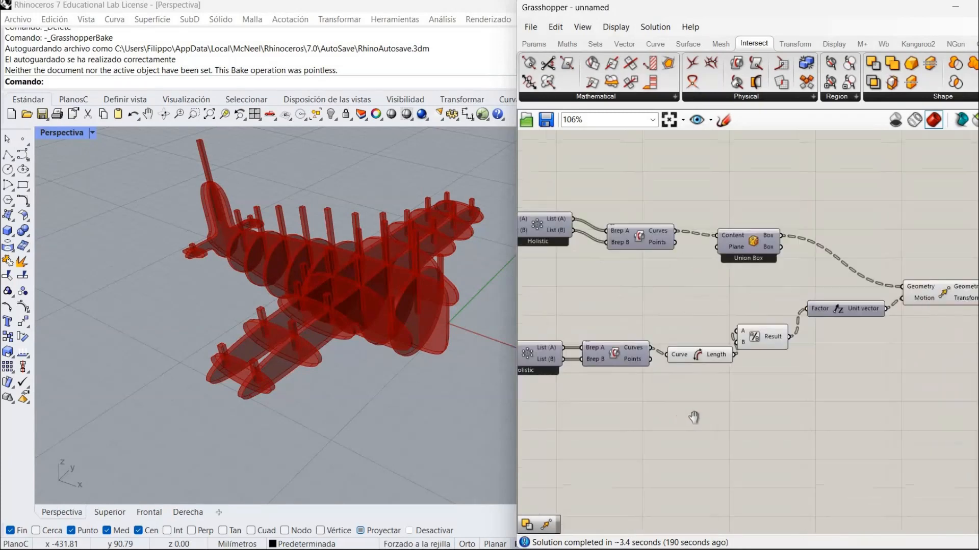
right_drag(695, 417, 942, 428)
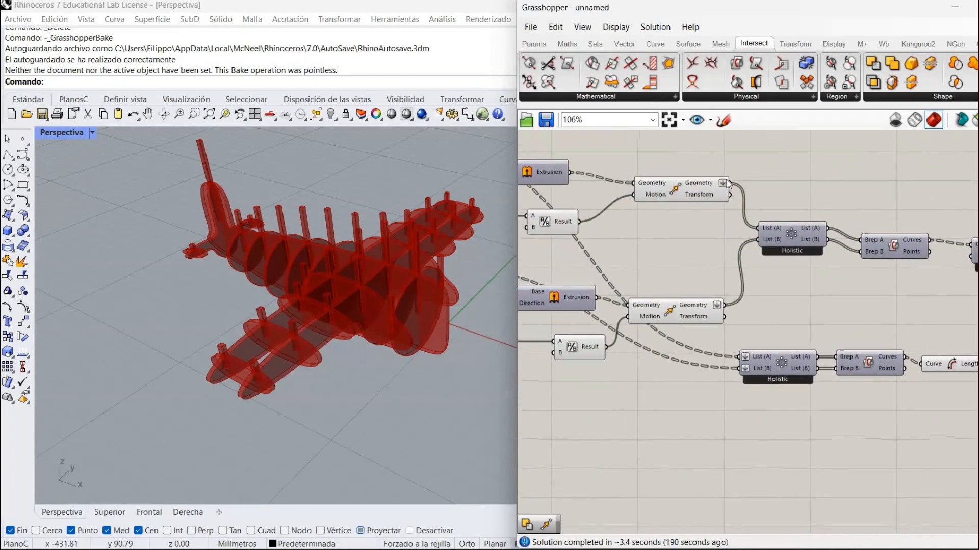
click(720, 182)
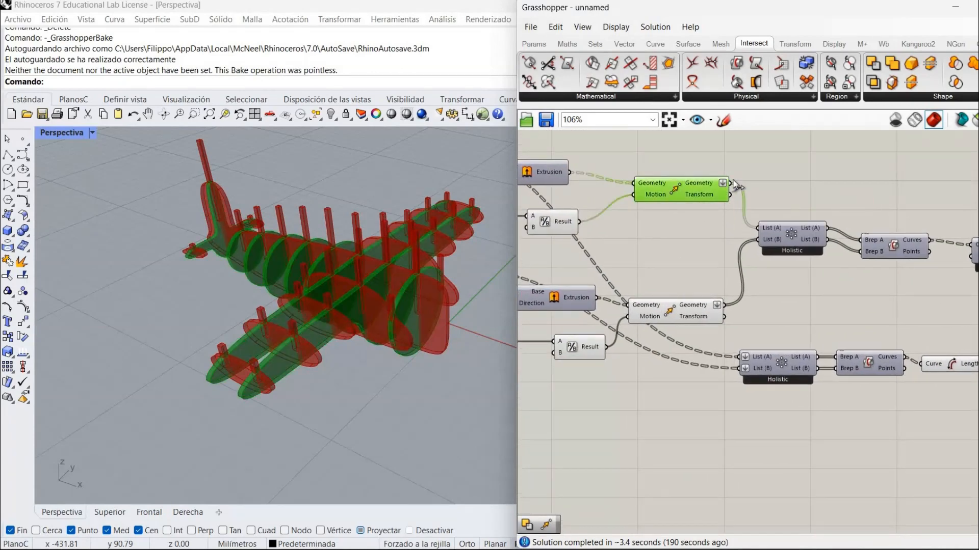
drag(729, 183, 886, 272)
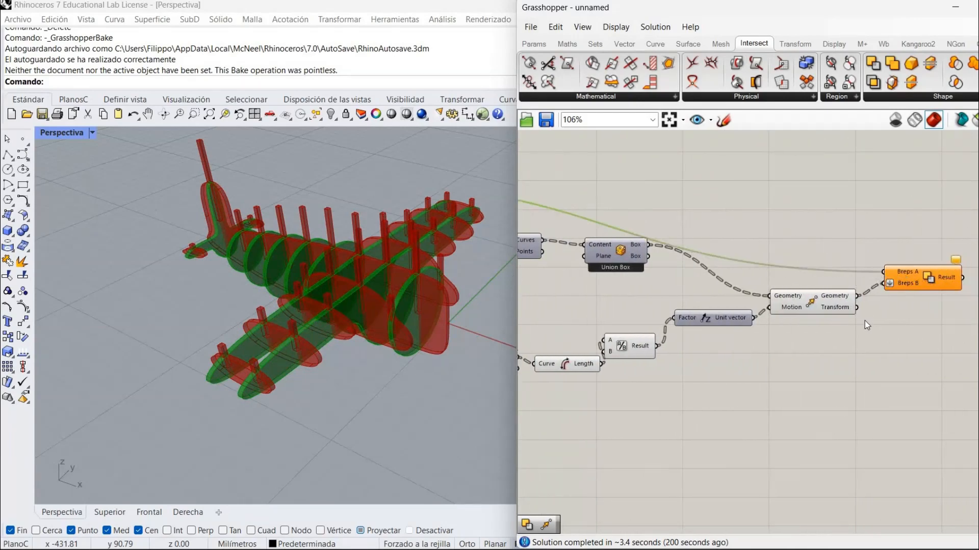
Hide the previews of the box Move component and of both extrusion Move components
right_click(812, 301)
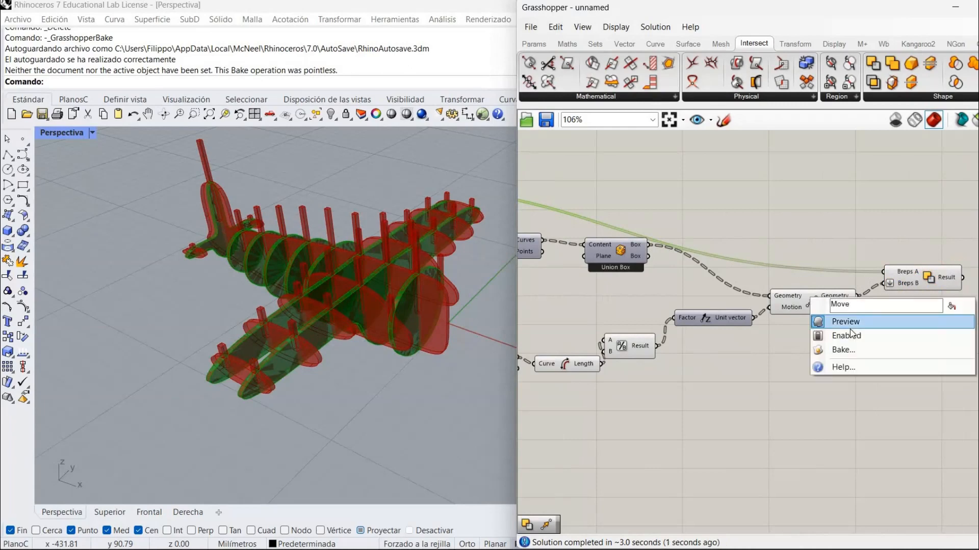
click(845, 321)
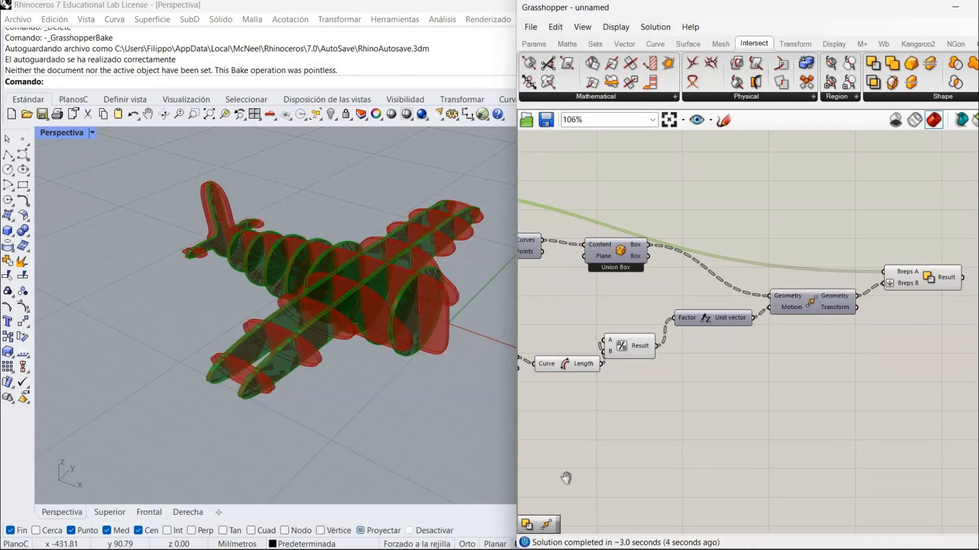
right_drag(565, 477, 938, 498)
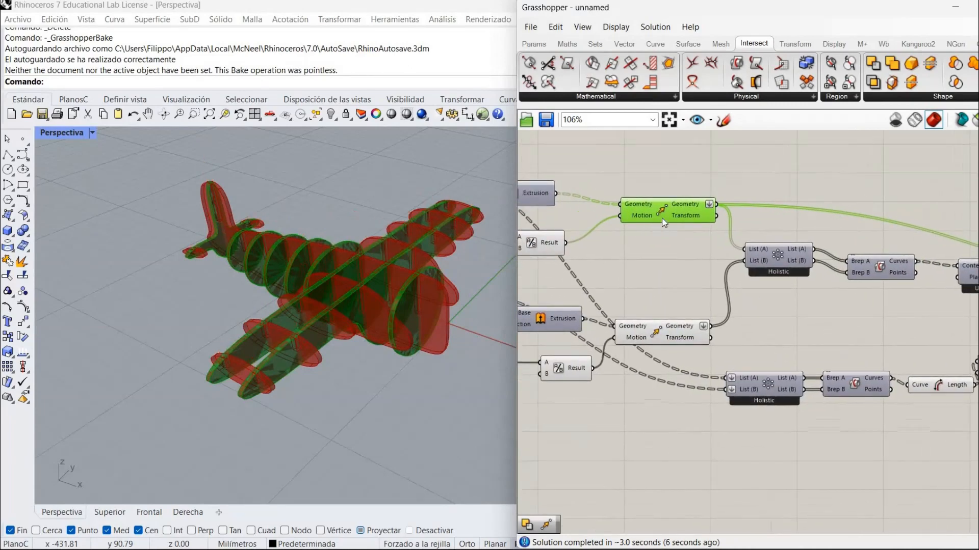
right_click(661, 218)
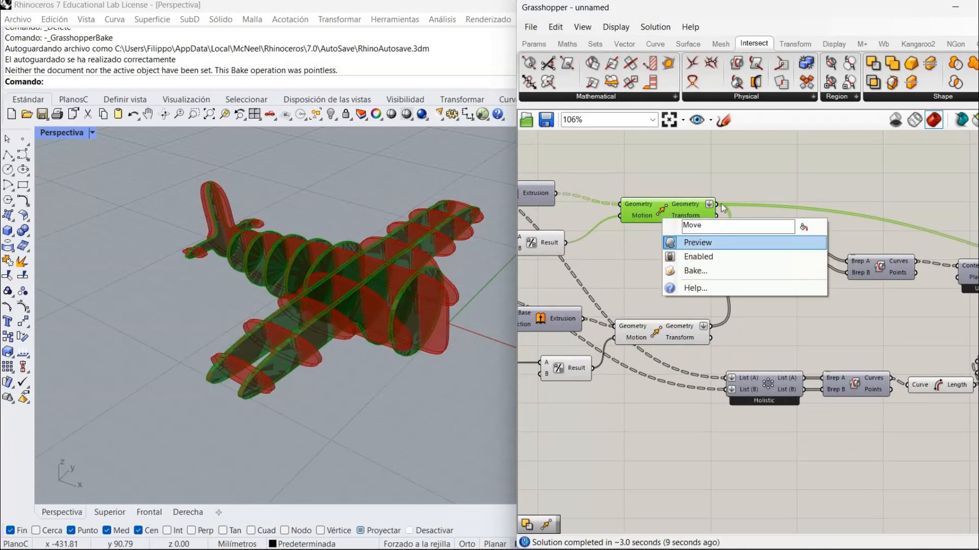
click(697, 242)
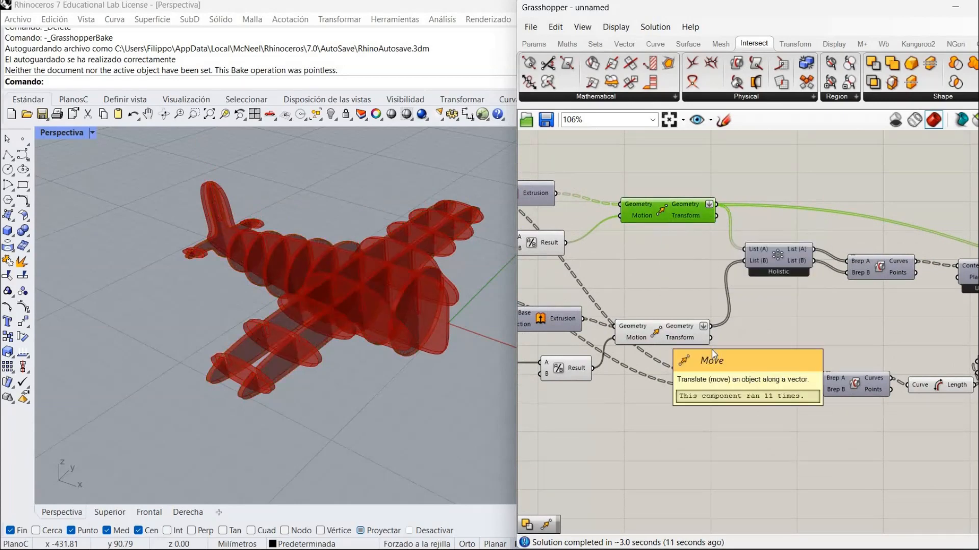
right_click(712, 349)
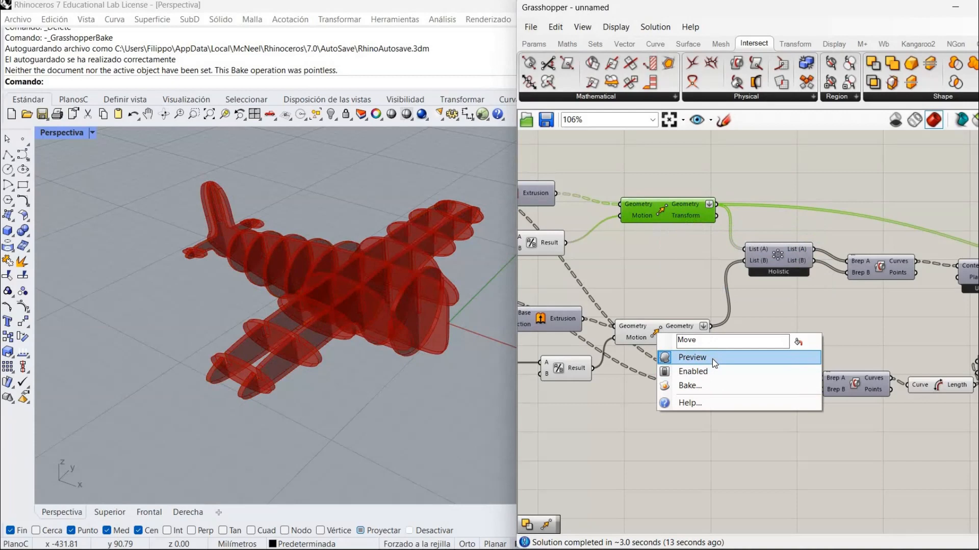
click(712, 359)
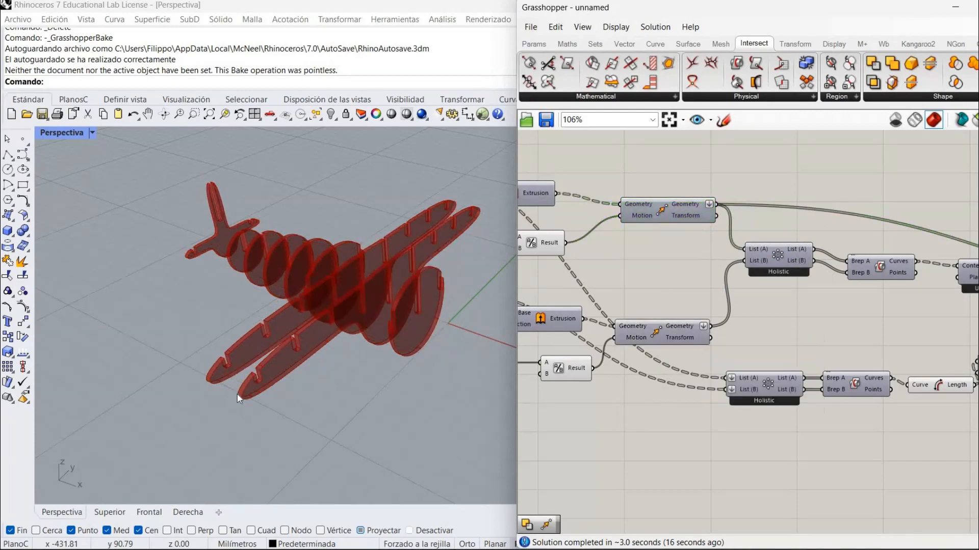
Examine the slotted ribs in the perspective view and trace the definition between the intersections and the Solid Difference
mouse_move(245, 389)
right_down()
mouse_move(204, 370)
mouse_move(248, 395)
right_up()
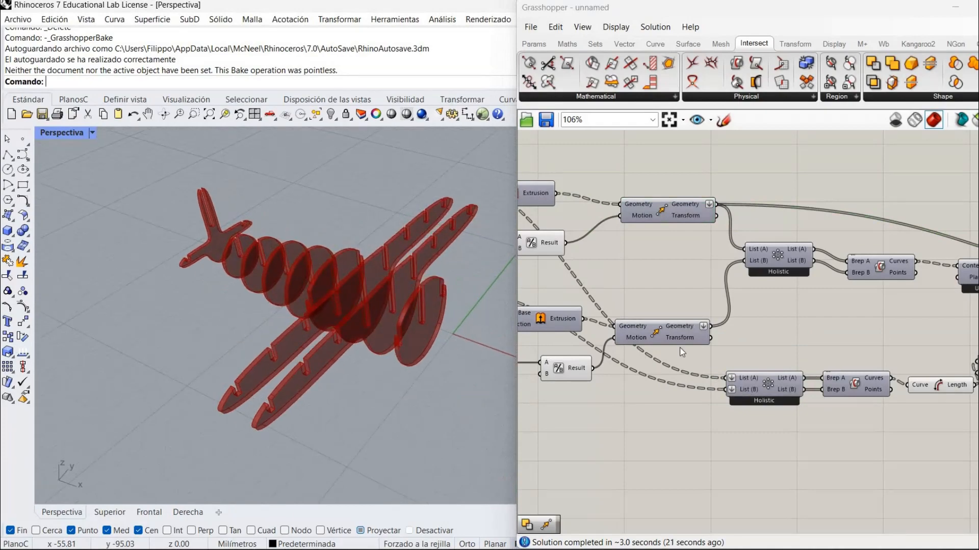
right_drag(779, 271, 540, 245)
right_drag(969, 418, 842, 387)
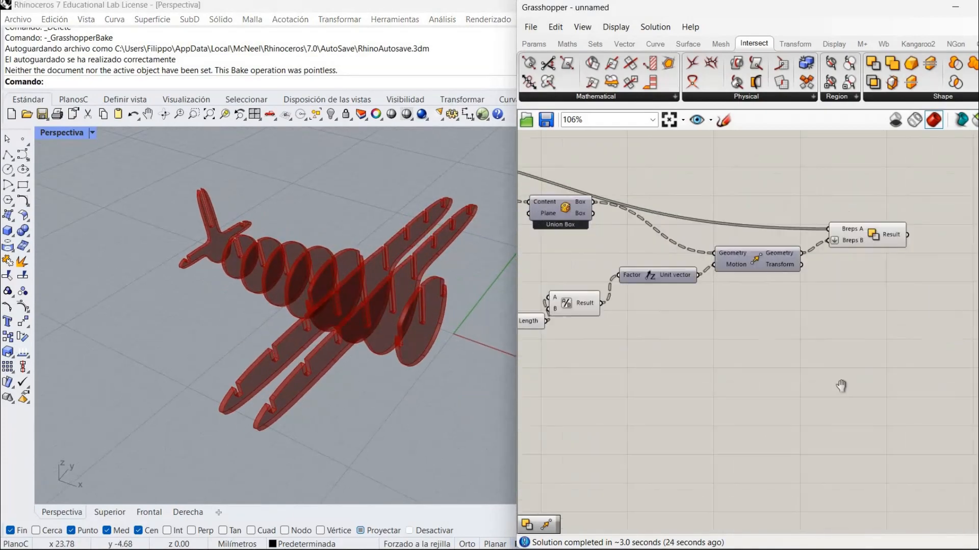
right_drag(670, 357, 555, 235)
right_drag(576, 364, 721, 277)
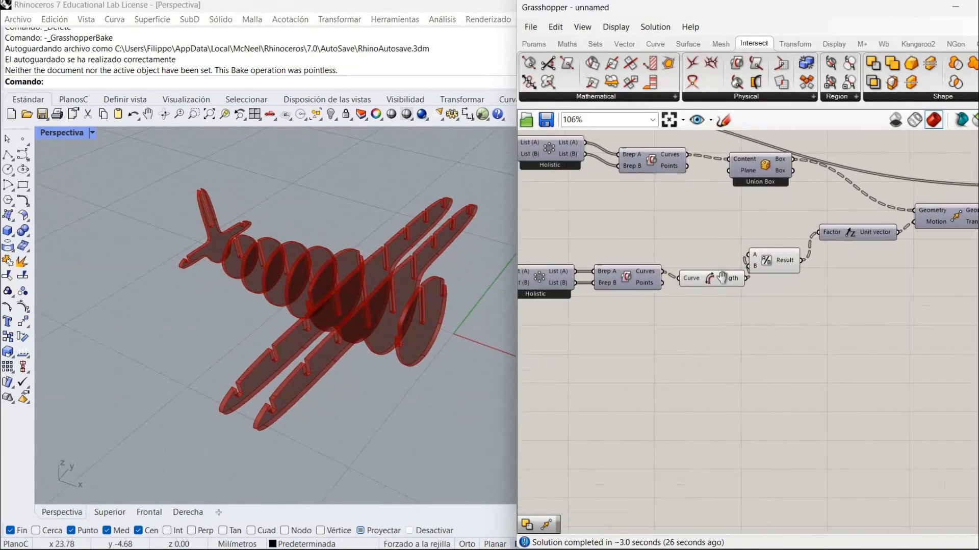
right_drag(540, 329, 580, 328)
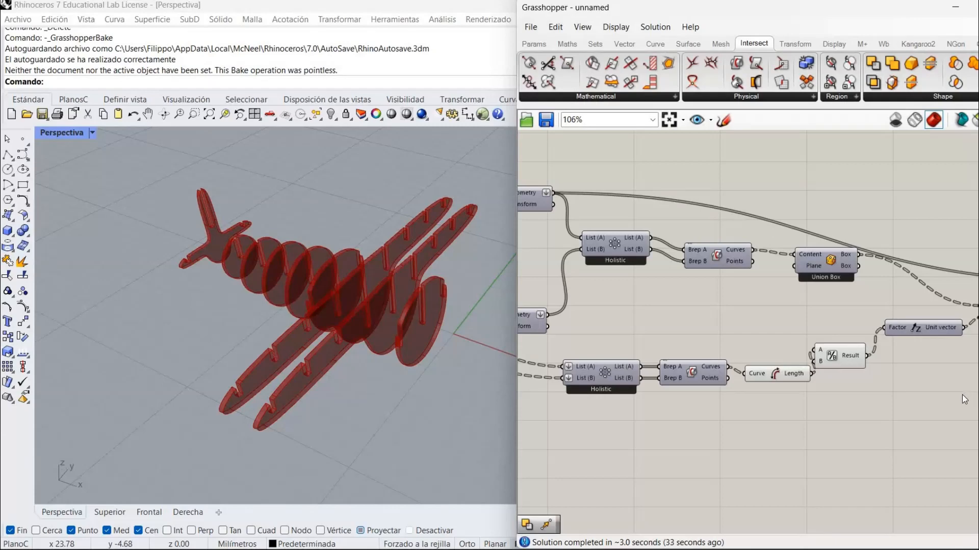
right_drag(918, 387, 839, 384)
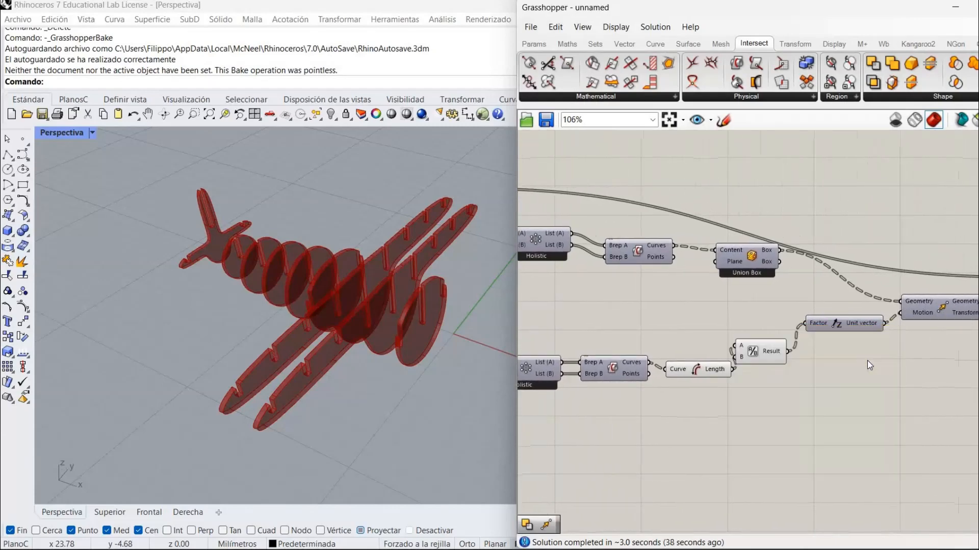
Add a second Move component below the box Move and wire the Union Box output into its Geometry
right_drag(917, 371, 847, 380)
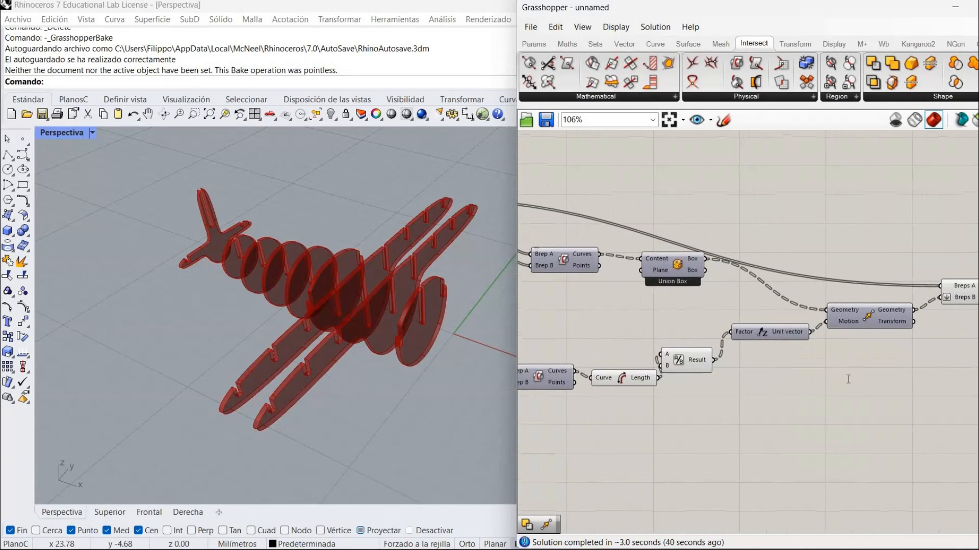
double_click(847, 380)
text(move)
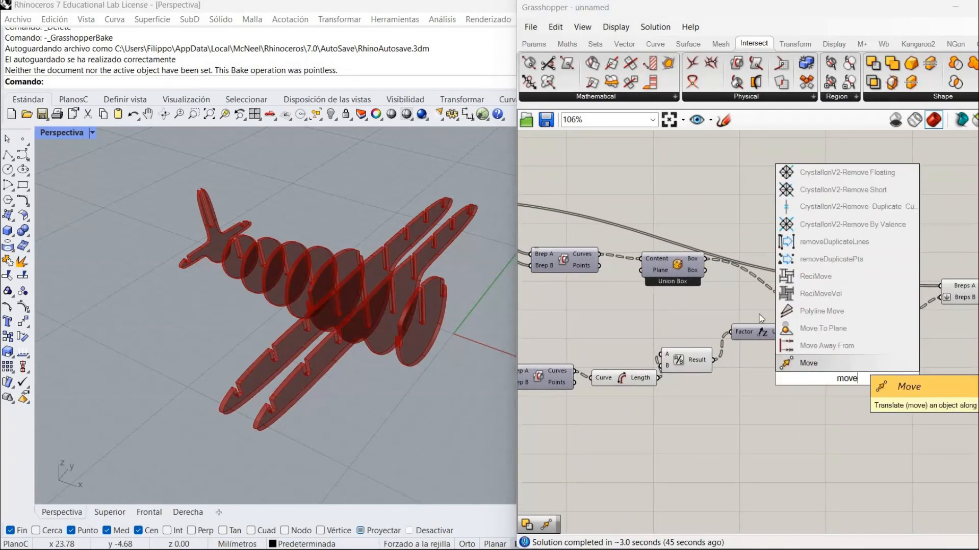
click(855, 364)
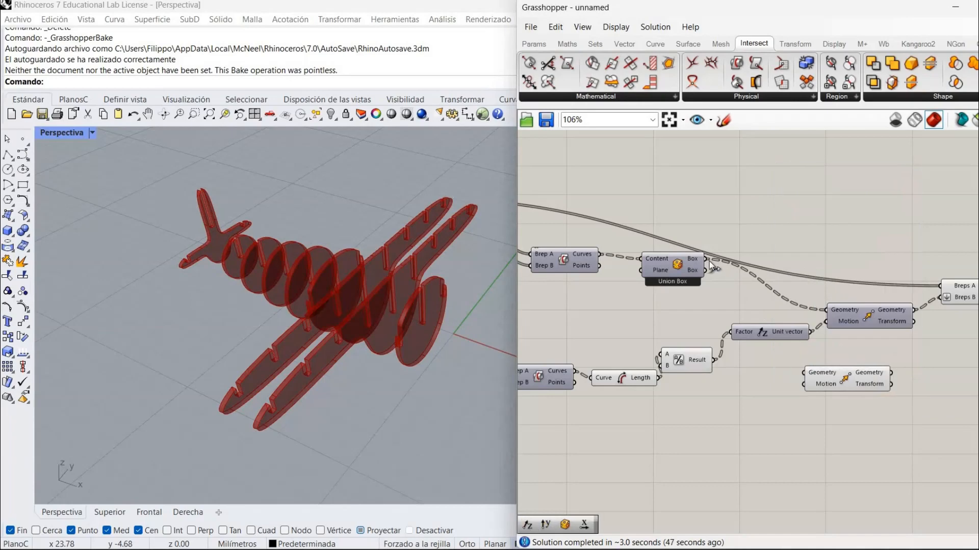
drag(708, 257, 830, 389)
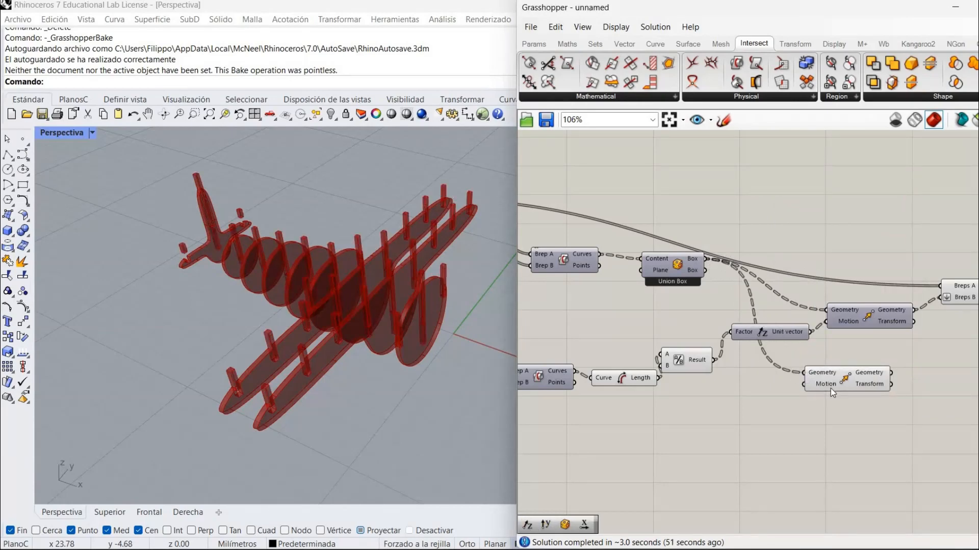
Add a Negative component, wire its result into the new Move's Motion input, and arrange both components
double_click(784, 398)
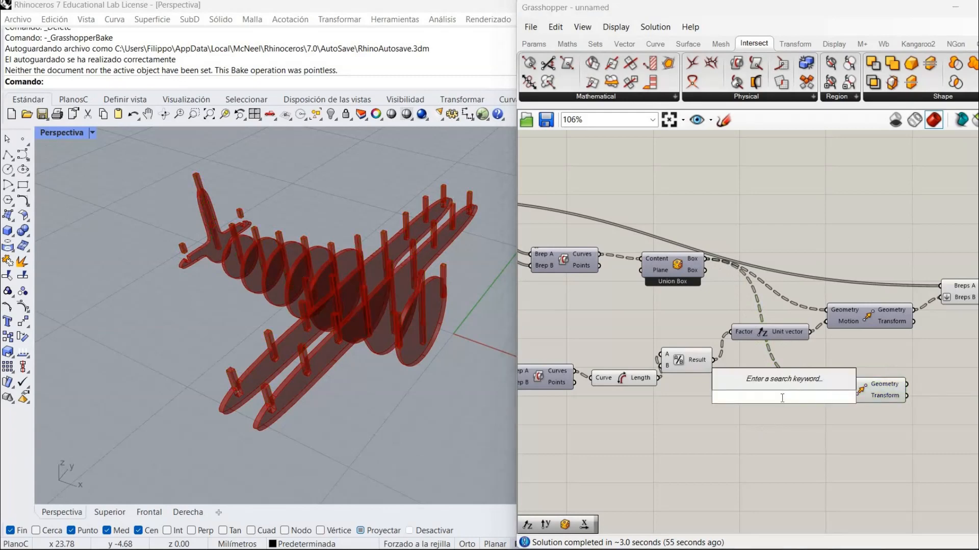
text(nega)
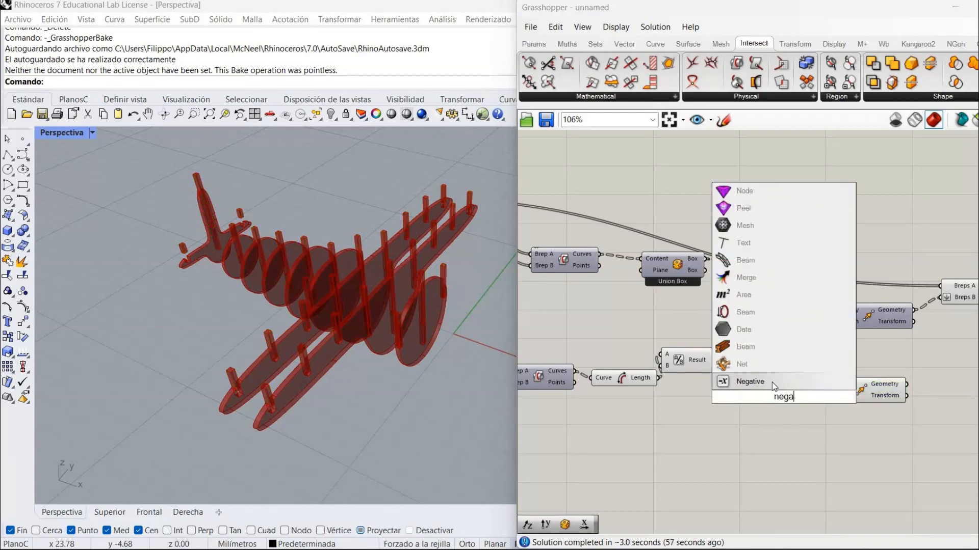
click(772, 382)
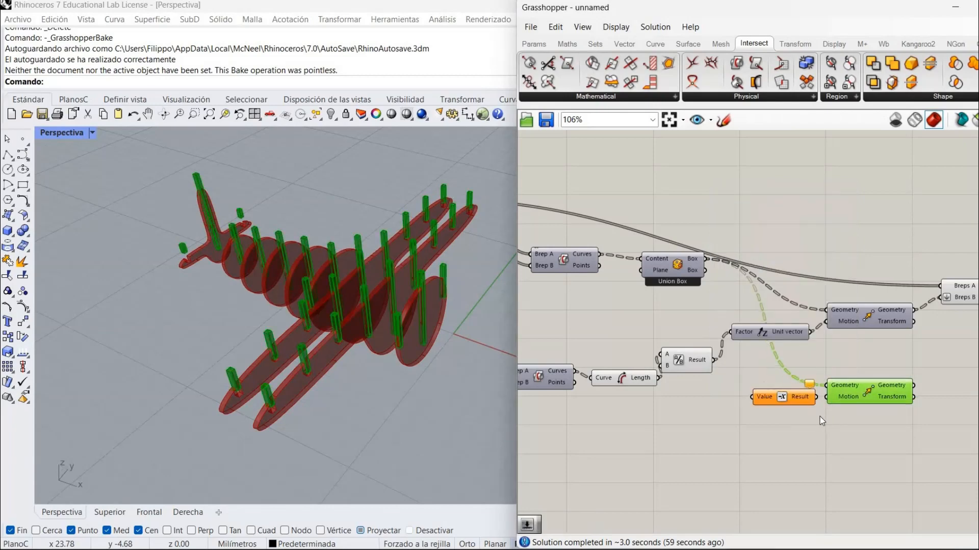
drag(836, 401, 853, 408)
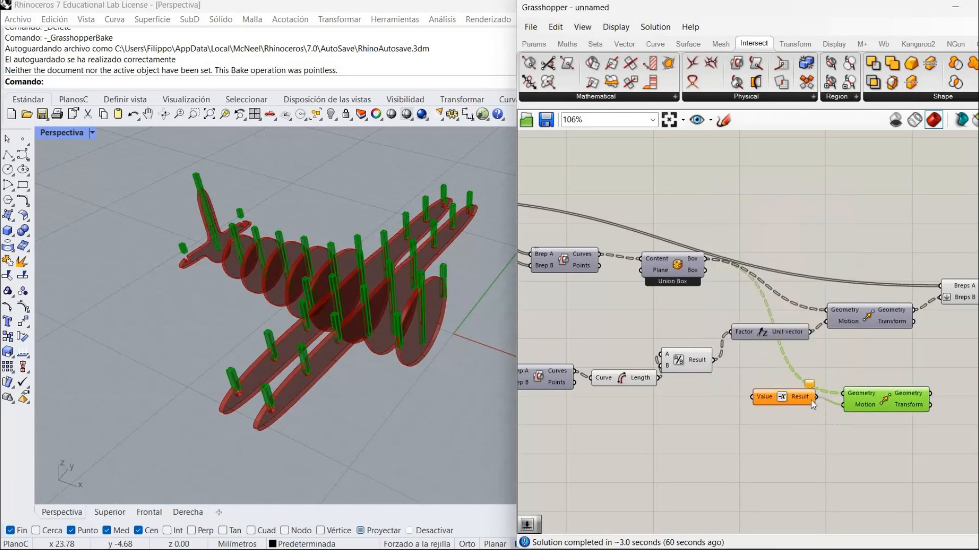
click(816, 430)
drag(795, 399, 807, 426)
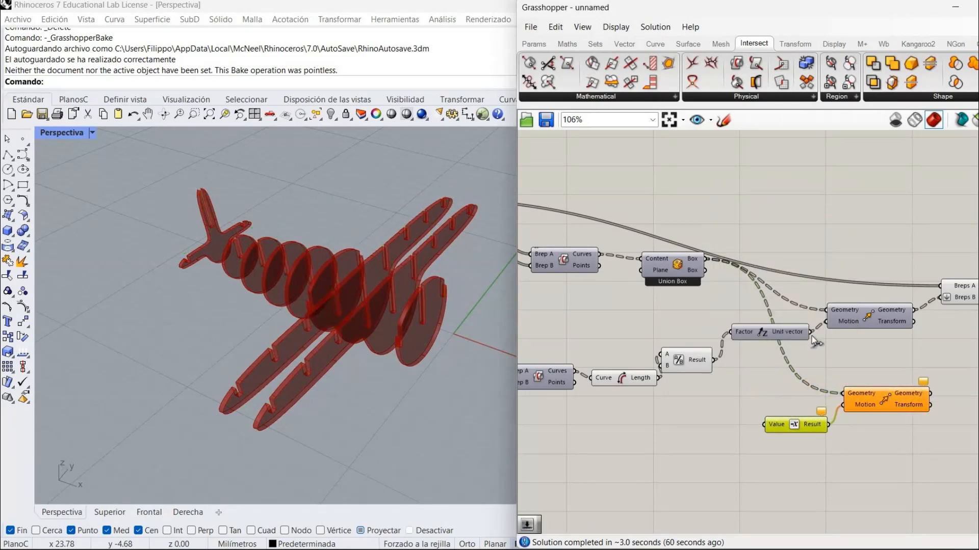
Wire the unit Z vector output into the Value input of the Negative component
drag(811, 332, 767, 426)
right_drag(975, 339, 912, 356)
drag(911, 350, 919, 345)
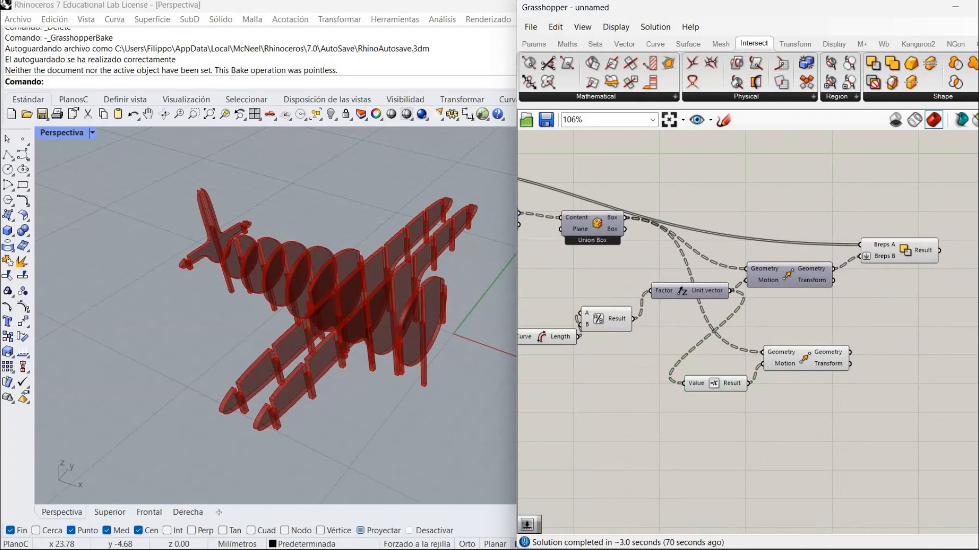
Add a second Solid Difference below the first, wire the lower box Move's Geometry into its Breps B, and flatten that input
drag(873, 63, 892, 339)
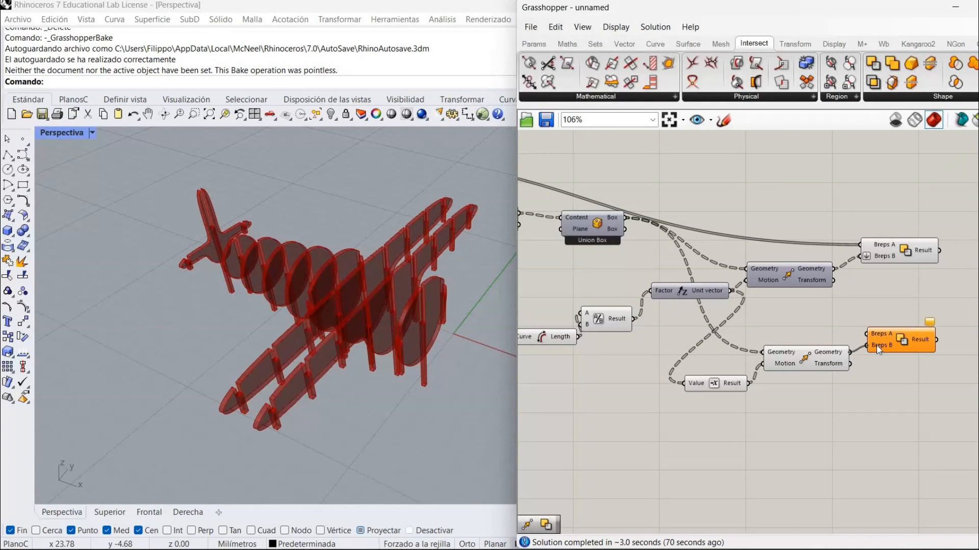
scroll(878, 348, down, 1)
right_click(876, 344)
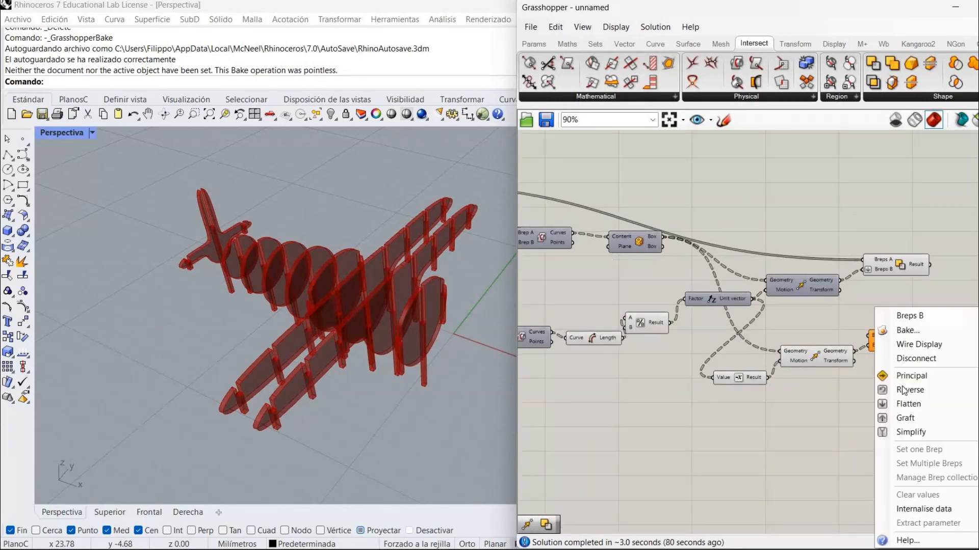
click(906, 404)
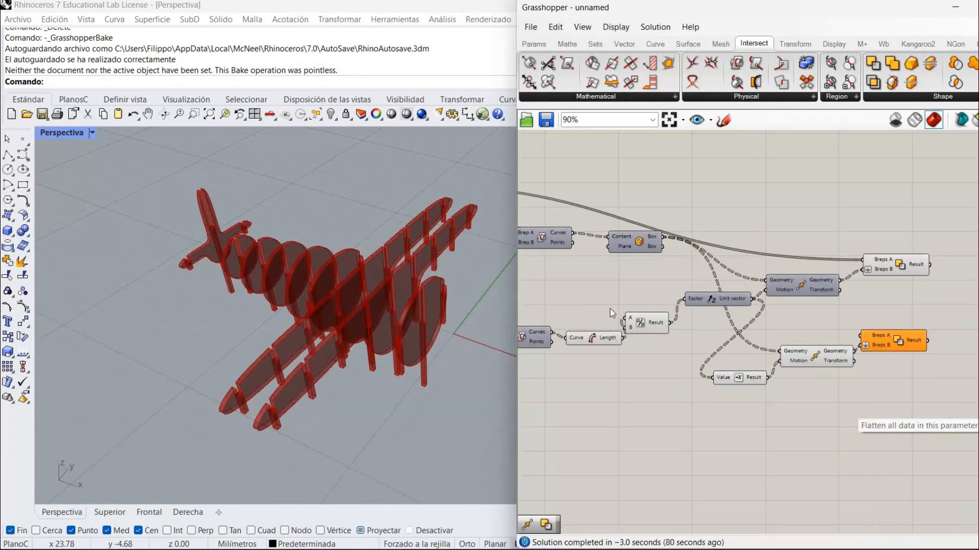
Wire the lower extrusion Move's Geometry into the new Solid Difference's Breps A and hide the preview of the lower box Move
right_drag(557, 229, 821, 246)
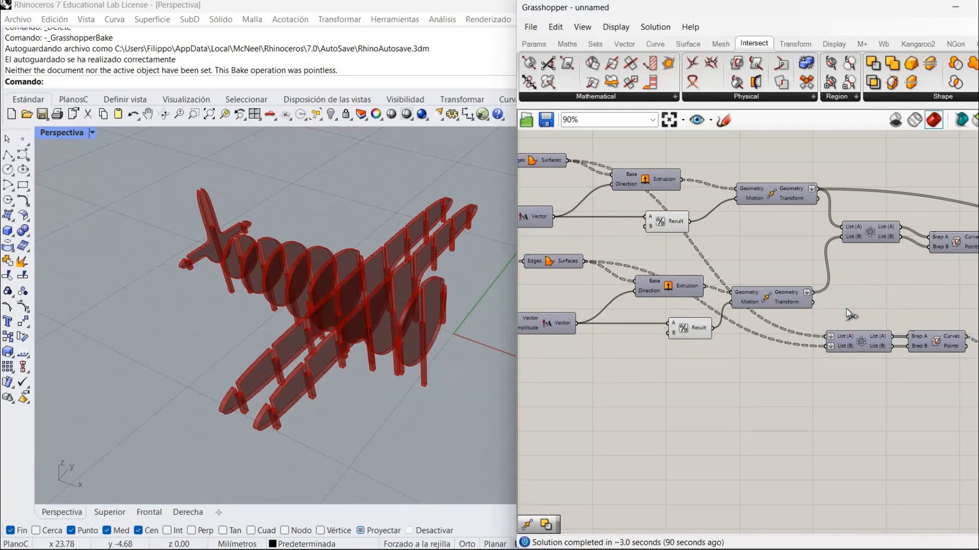
drag(814, 292, 940, 339)
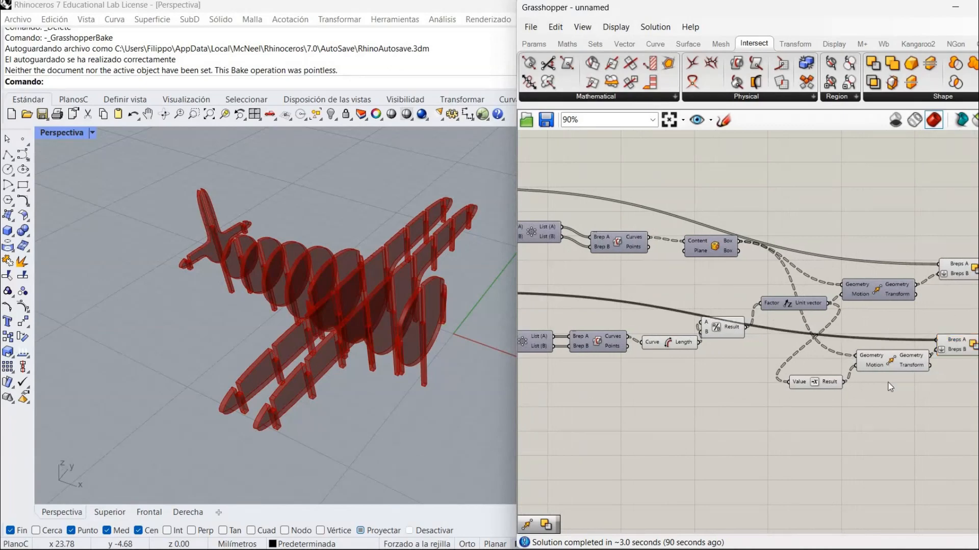
right_drag(888, 367, 813, 367)
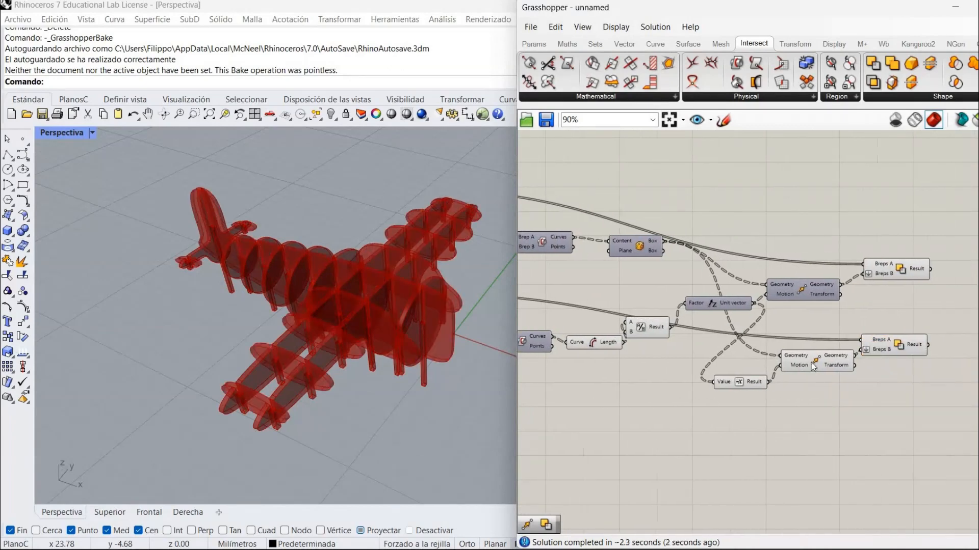
right_click(813, 367)
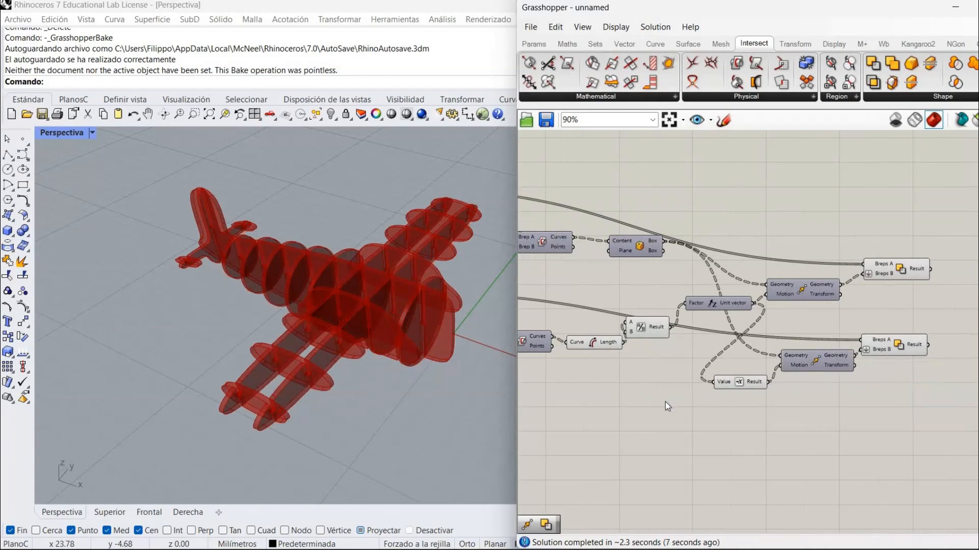
Examine the two slotted rib sets in the perspective view by highlighting each Solid Difference in turn
right_drag(294, 304, 458, 296)
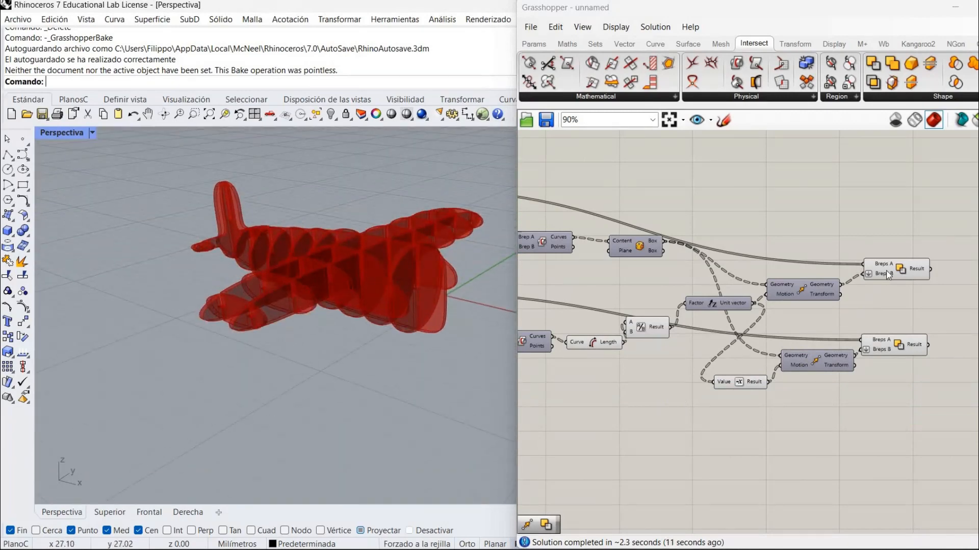
click(899, 268)
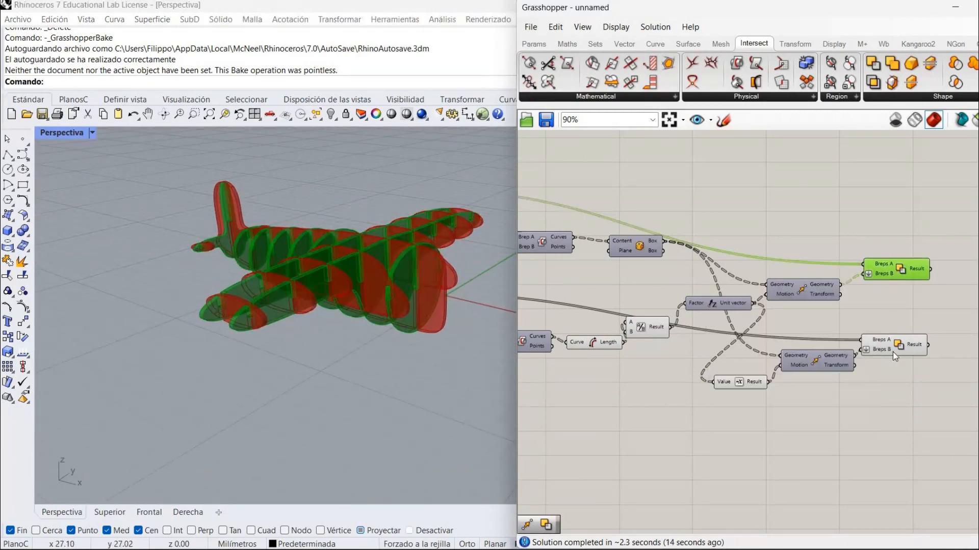
click(892, 351)
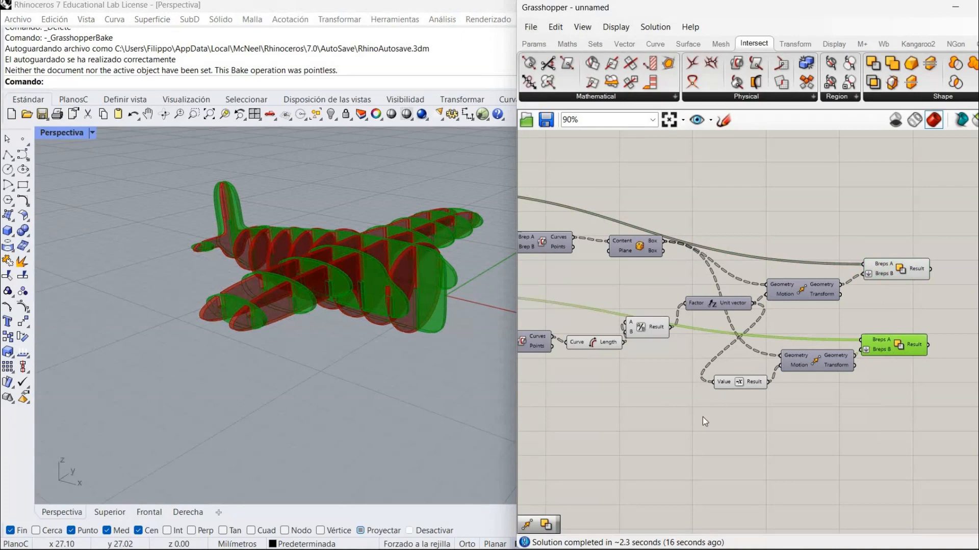
right_drag(603, 476, 818, 470)
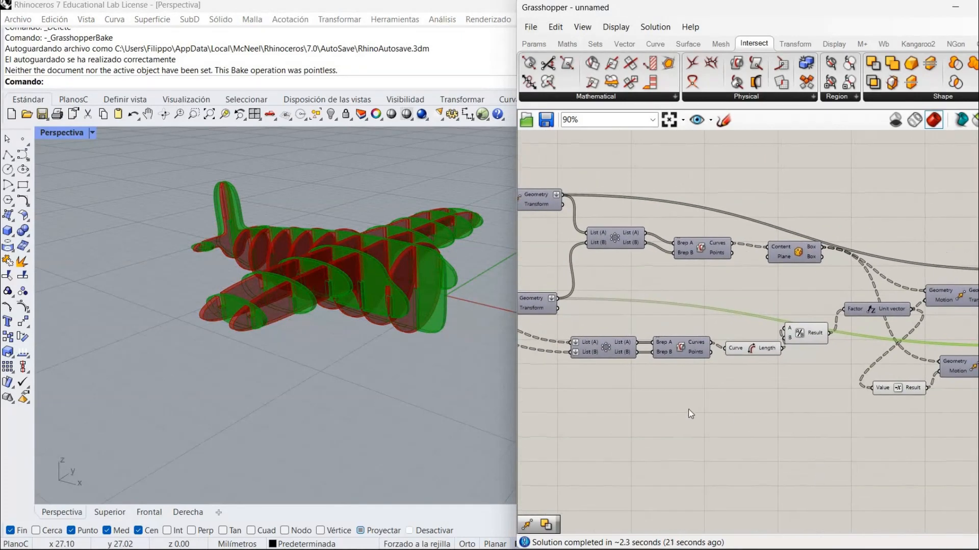
right_drag(406, 354, 384, 355)
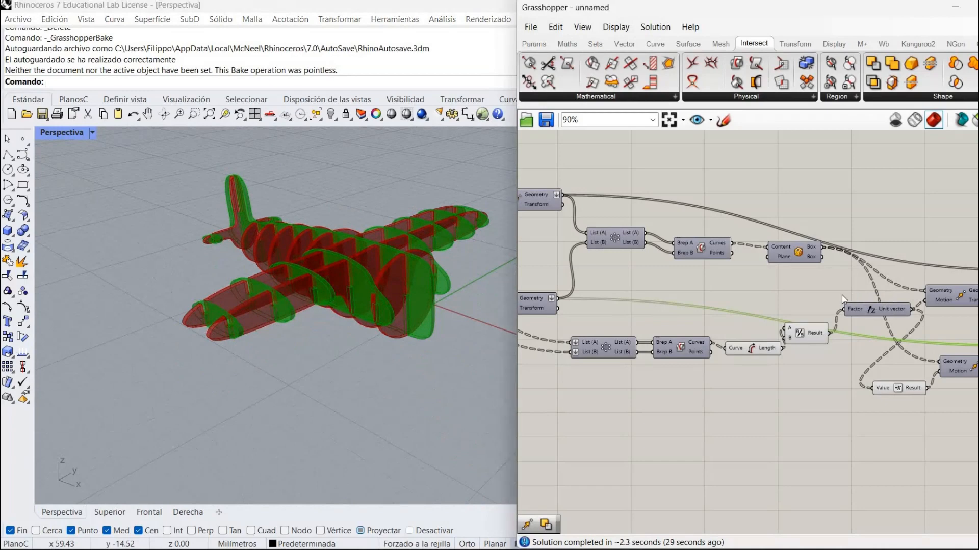
scroll(842, 296, right, 2)
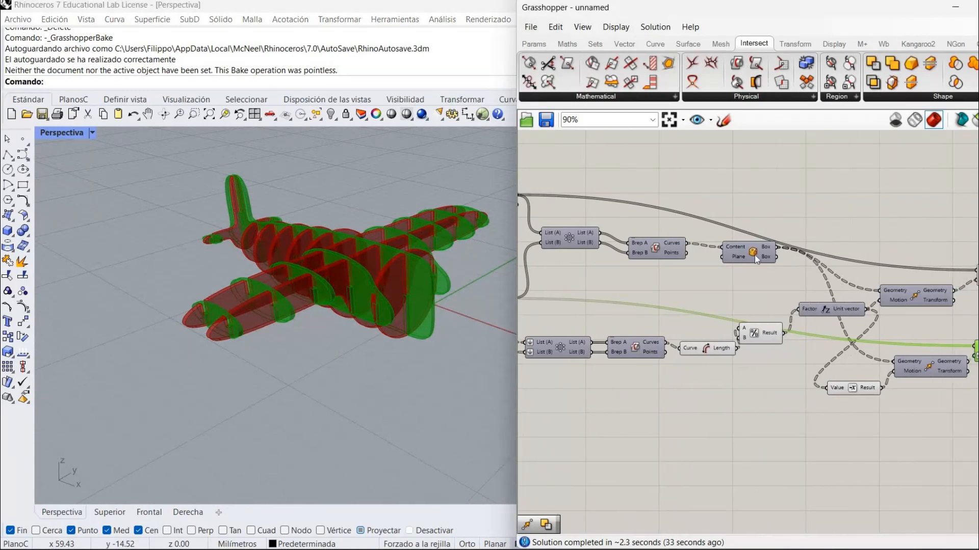
Rearrange the Union Box and the upper Brep-Brep intersection component on the canvas so the Union Box sits lower beside it
drag(757, 259, 735, 286)
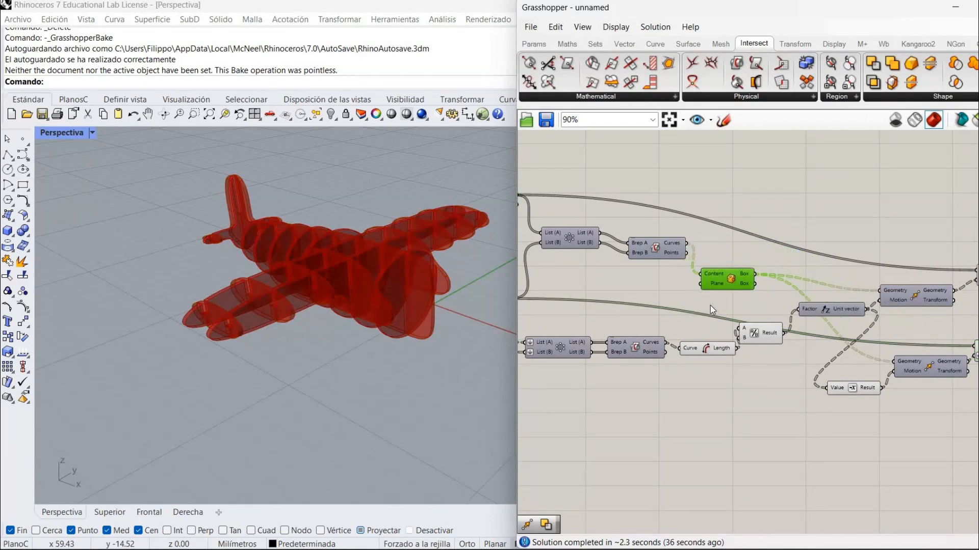
click(709, 305)
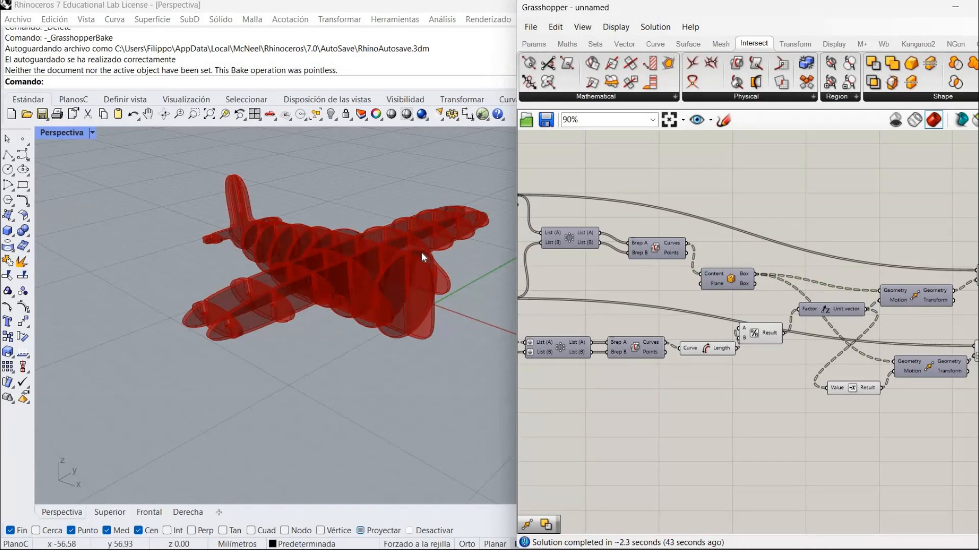
scroll(763, 344, up, 1)
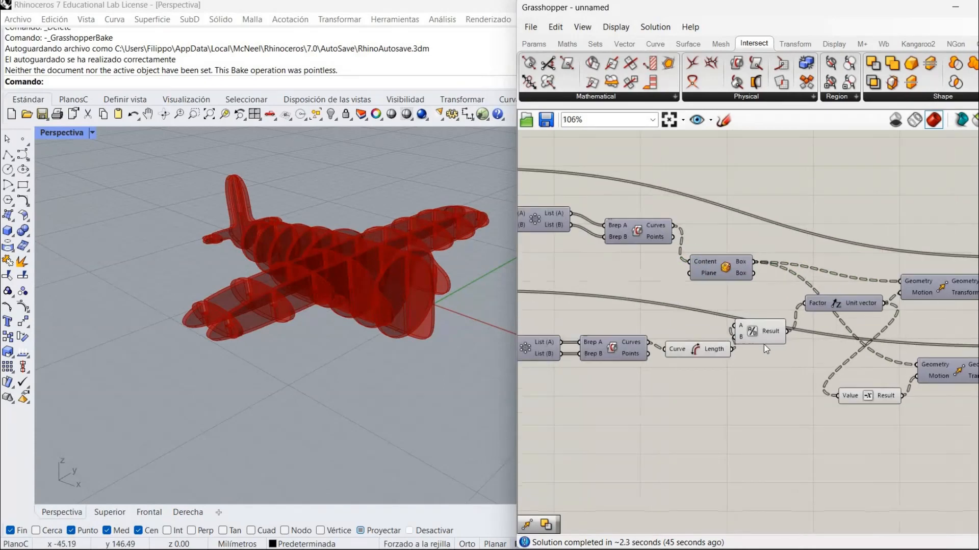
scroll(763, 344, down, 1)
right_drag(763, 345, 683, 343)
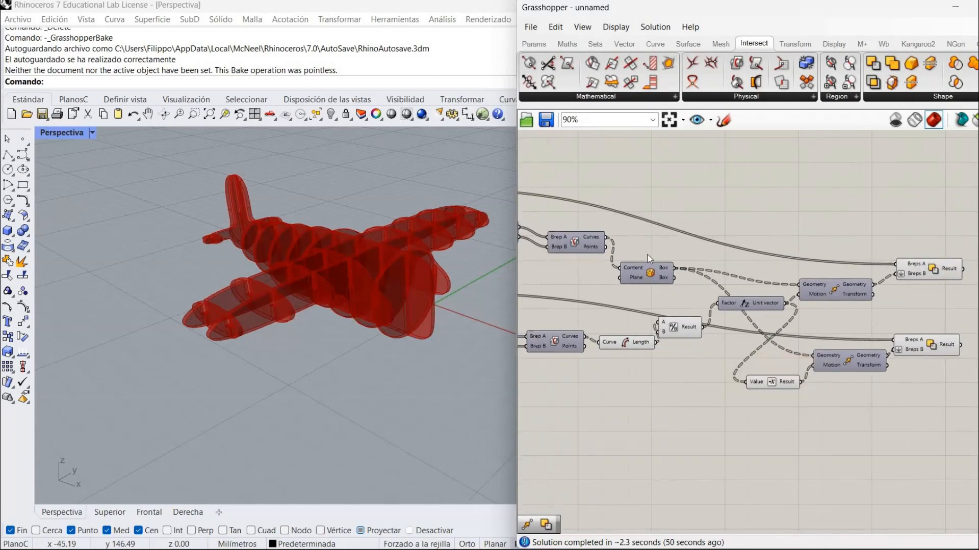
drag(645, 278, 632, 271)
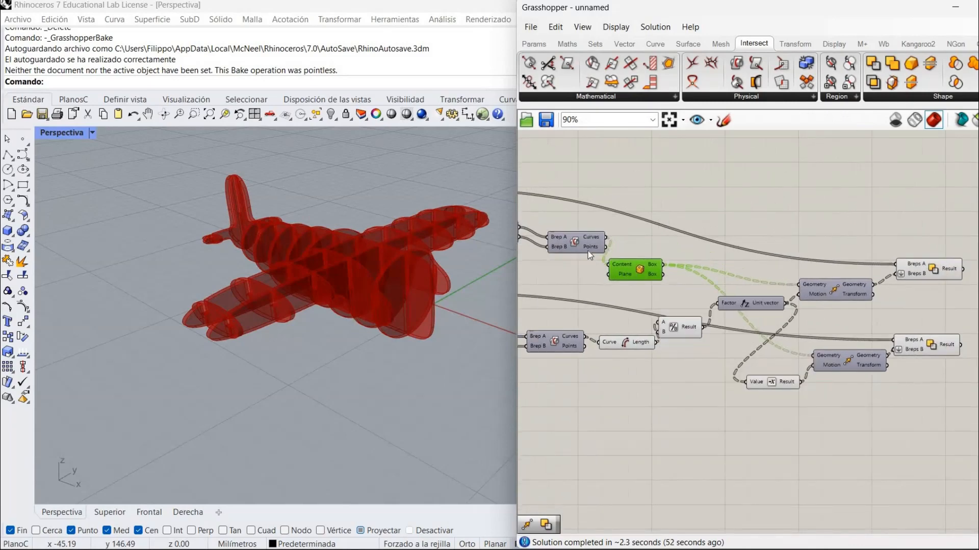
drag(584, 246, 577, 246)
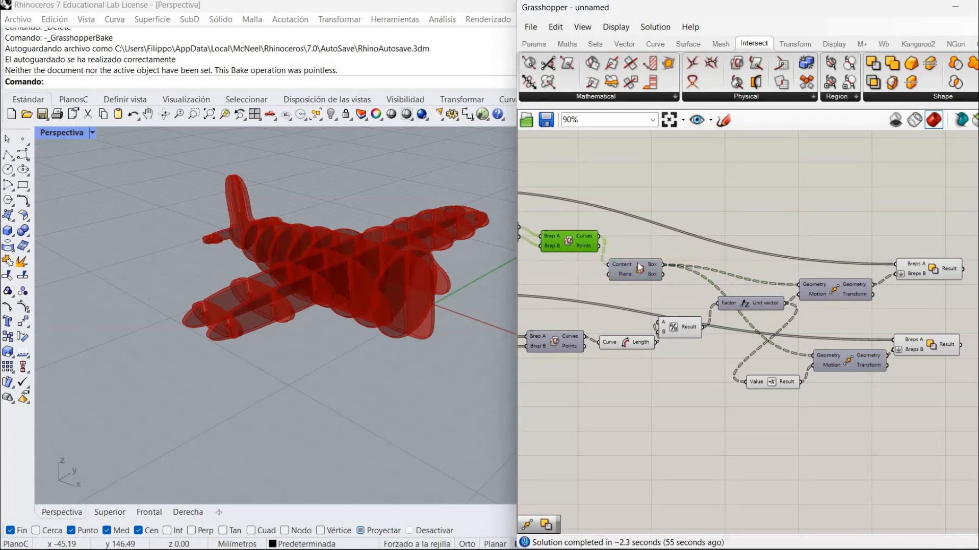
click(647, 271)
mouse_move(647, 271)
mouse_down()
mouse_move(632, 271)
mouse_move(642, 275)
mouse_up()
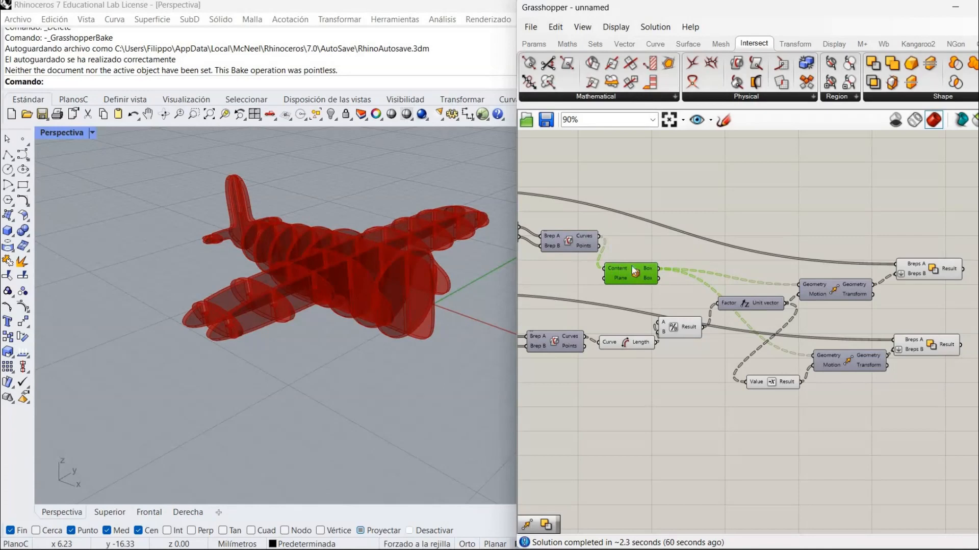
Add a Scale NU component above the Union Box and wire the Union Box output into its Geometry input
double_click(718, 200)
text(sca)
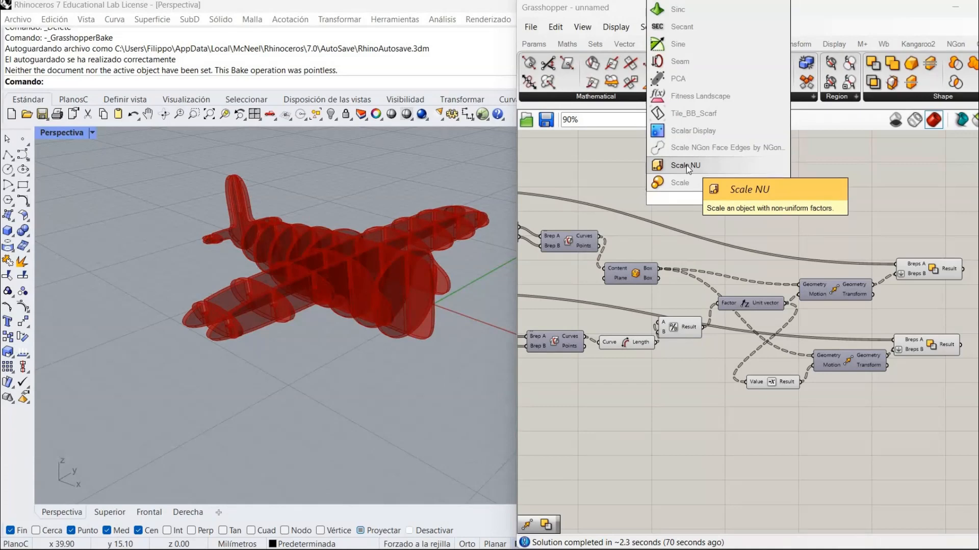
click(686, 162)
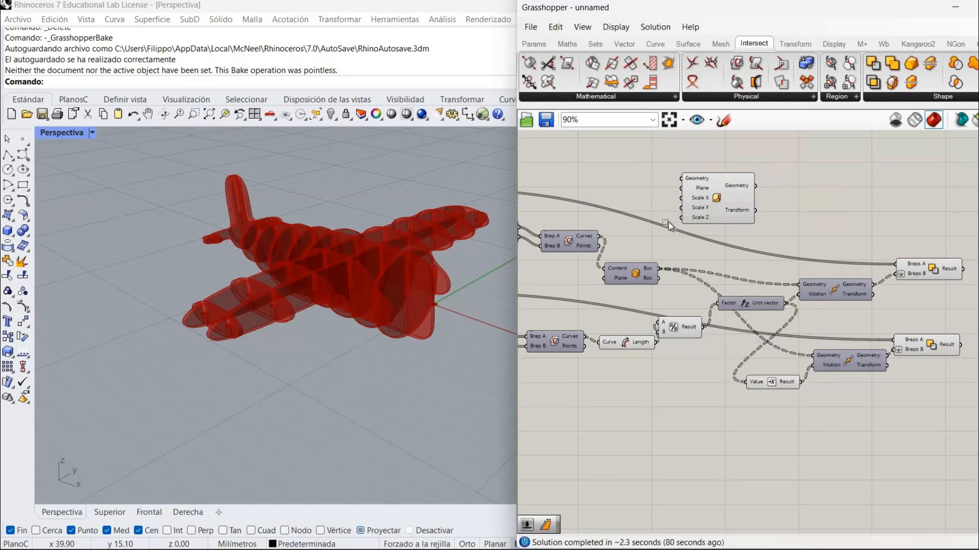
drag(662, 264, 681, 178)
click(663, 265)
scroll(735, 201, up, 3)
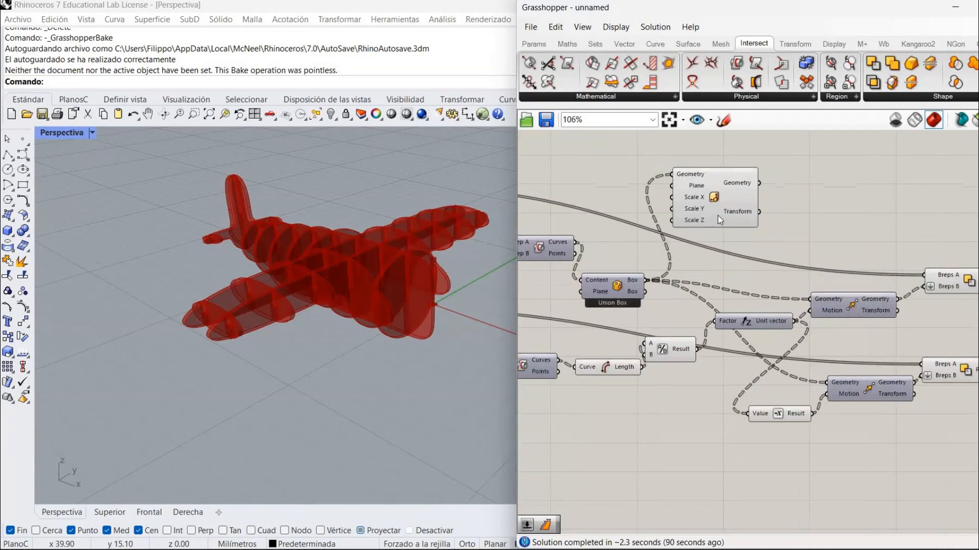
click(718, 231)
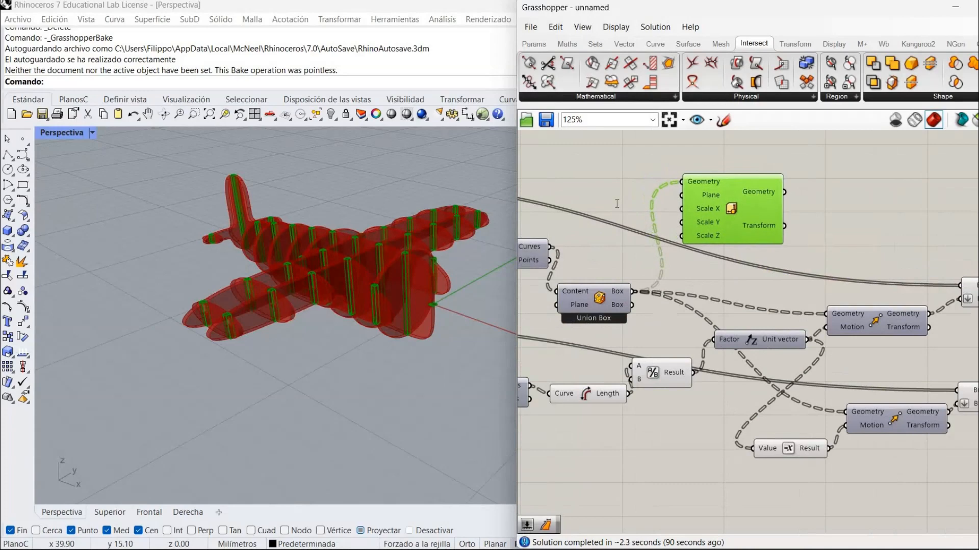
Add a number slider ranging from 0.50 to 1.50 and wire it into the Scale X and Scale Y inputs of Scale NU
double_click(616, 203)
text(0)
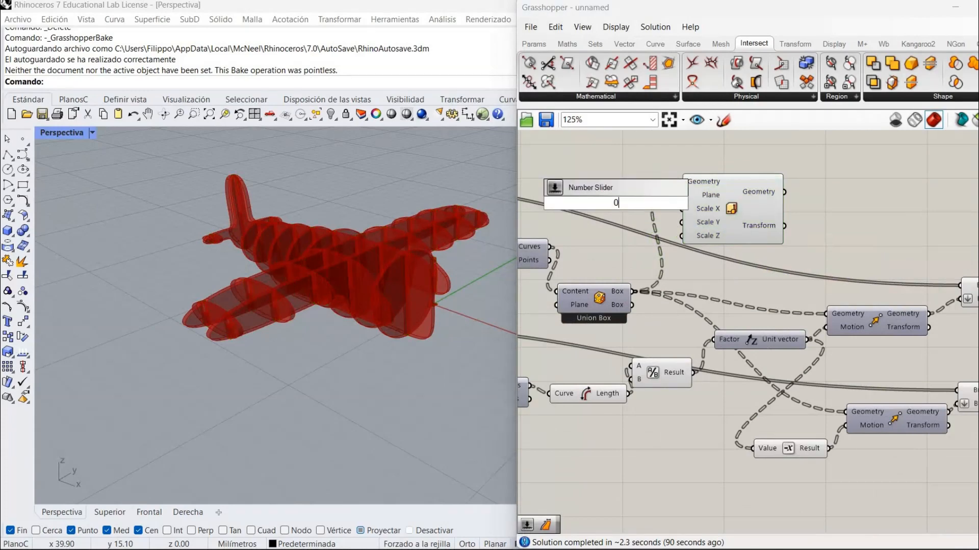
text(.50.)
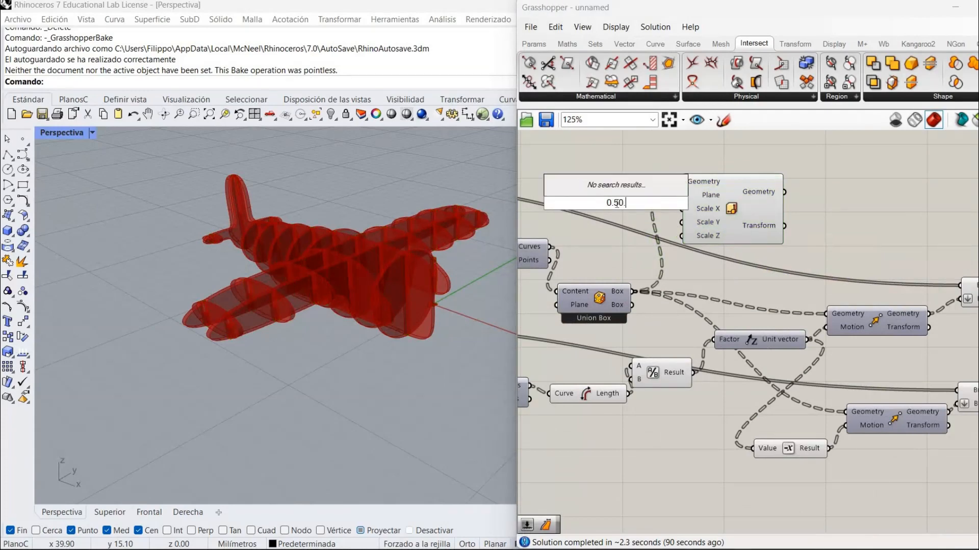
text(.)
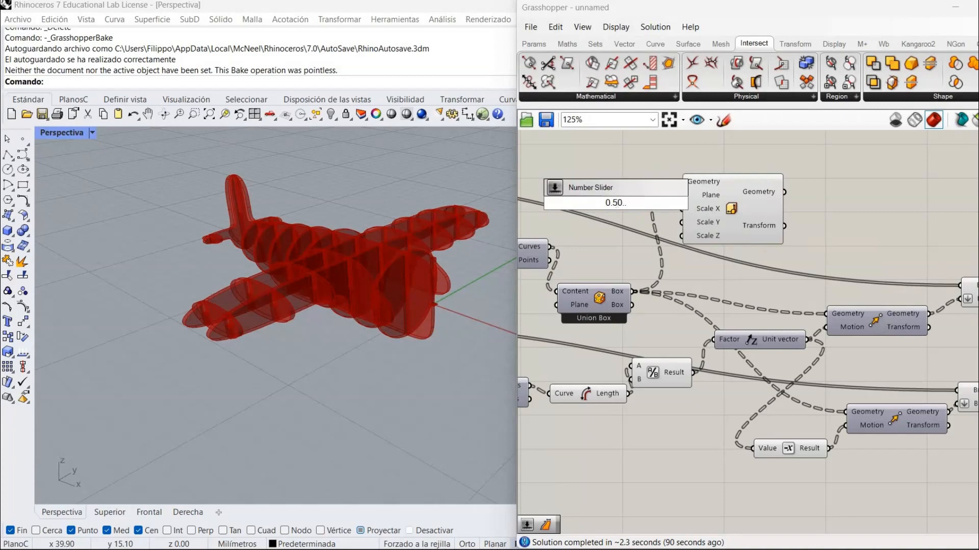
text(1.50)
key(Return)
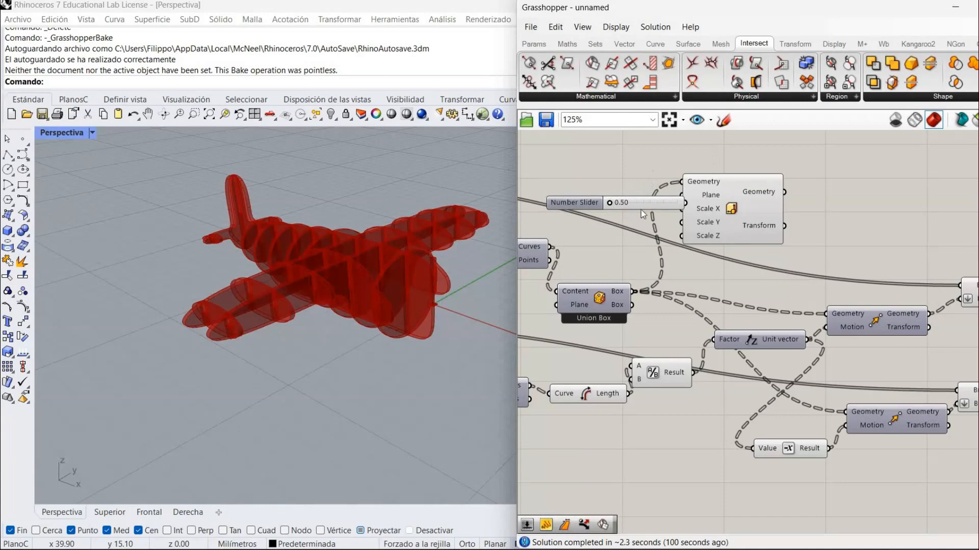
mouse_move(641, 205)
mouse_down()
mouse_move(558, 211)
mouse_move(631, 216)
mouse_up()
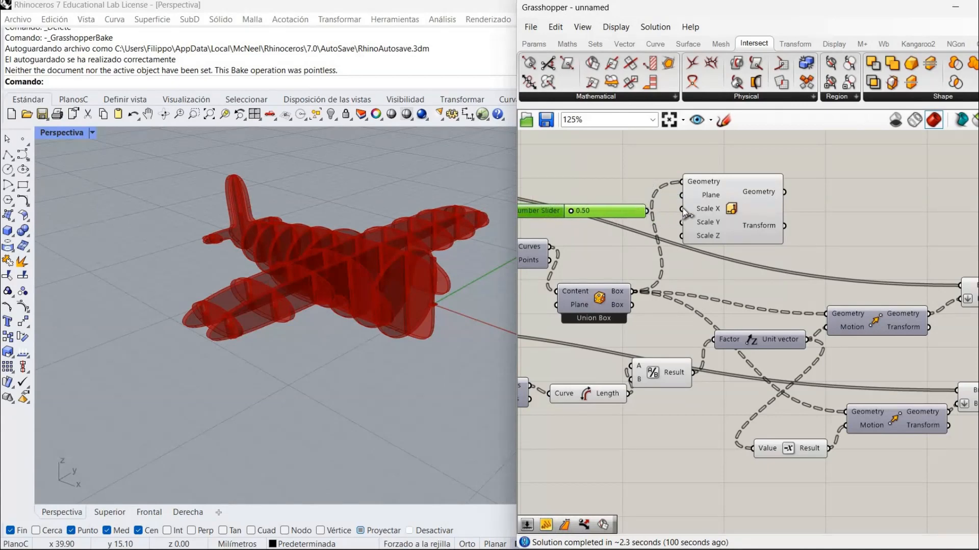
drag(647, 212, 681, 222)
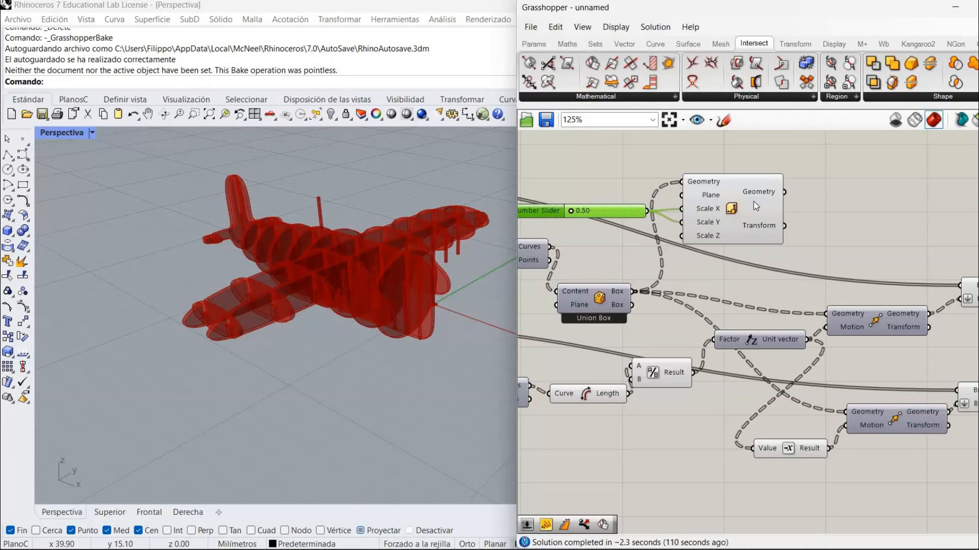
Shift Scale NU aside, add a Volume component before it, and wire the Union Box output into the Volume's Geometry input
drag(760, 212, 837, 220)
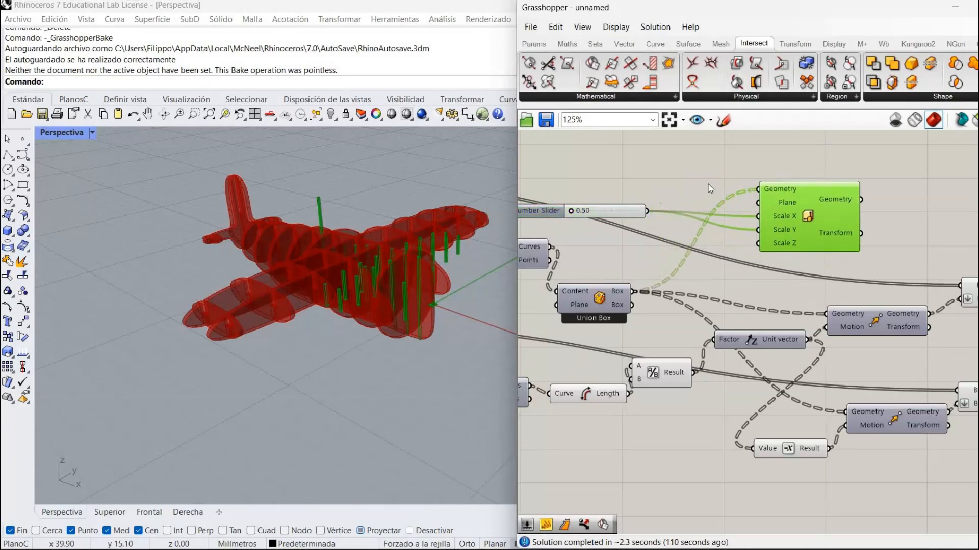
double_click(708, 185)
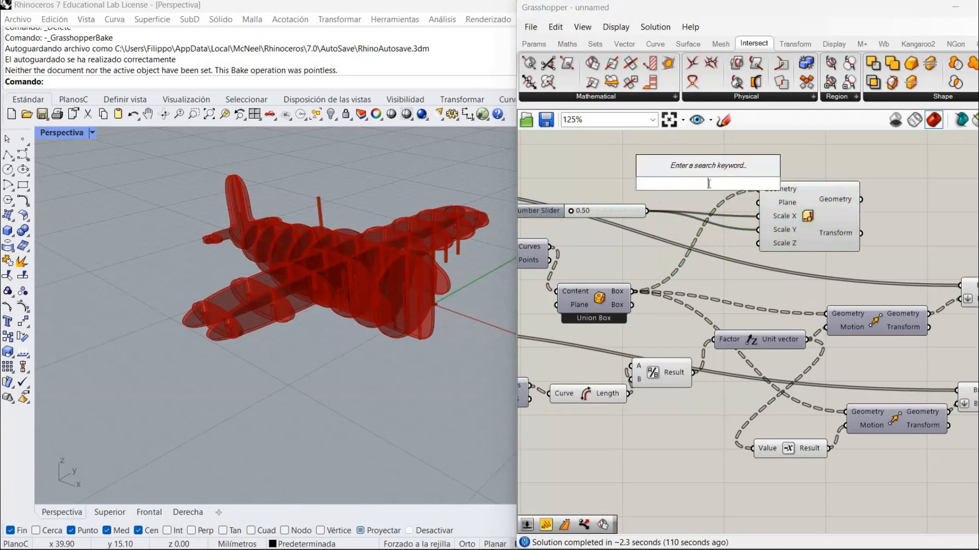
text(vol)
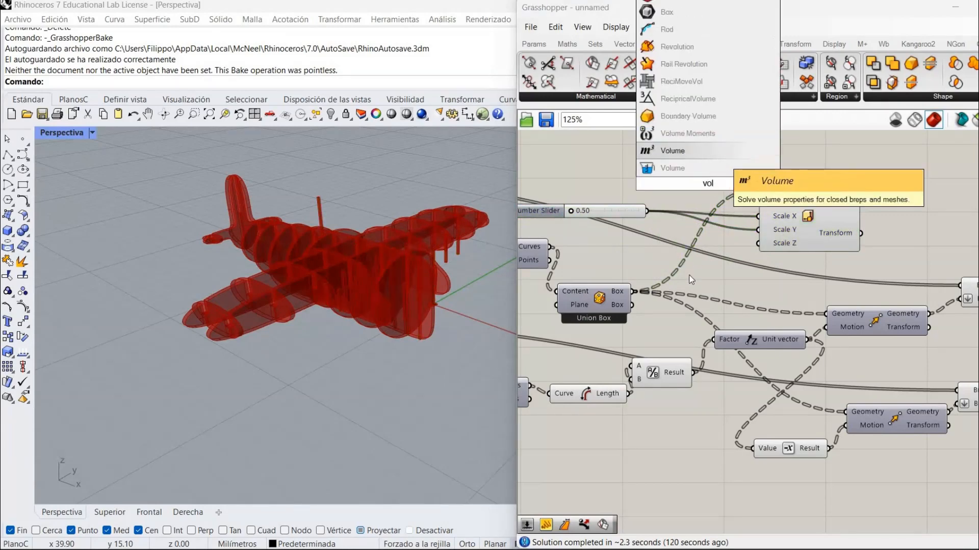
key(Return)
mouse_move(635, 291)
mouse_down()
mouse_move(662, 182)
mouse_move(649, 192)
mouse_up()
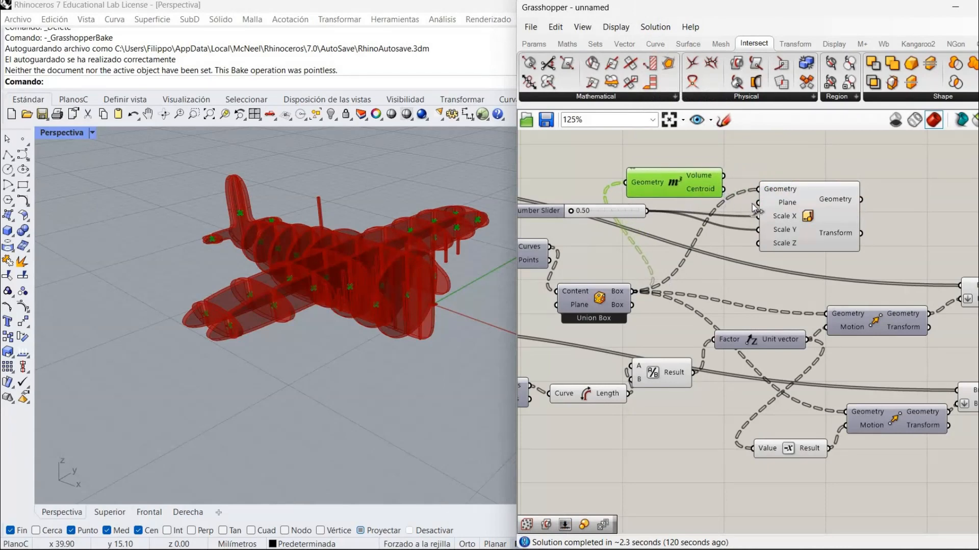
Wire the Volume's Centroid output into the Plane input of Scale NU and turn off the Volume component's preview
drag(758, 203, 723, 189)
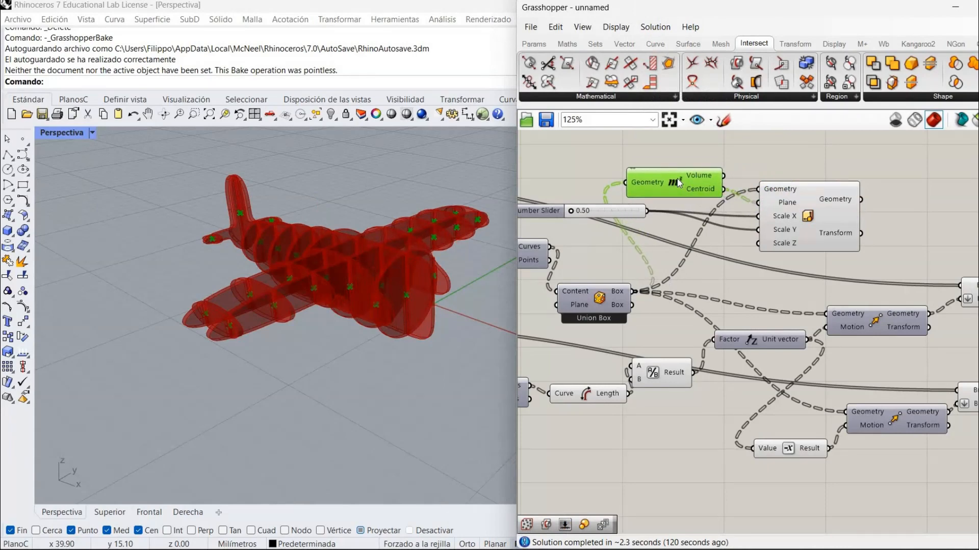
right_click(677, 178)
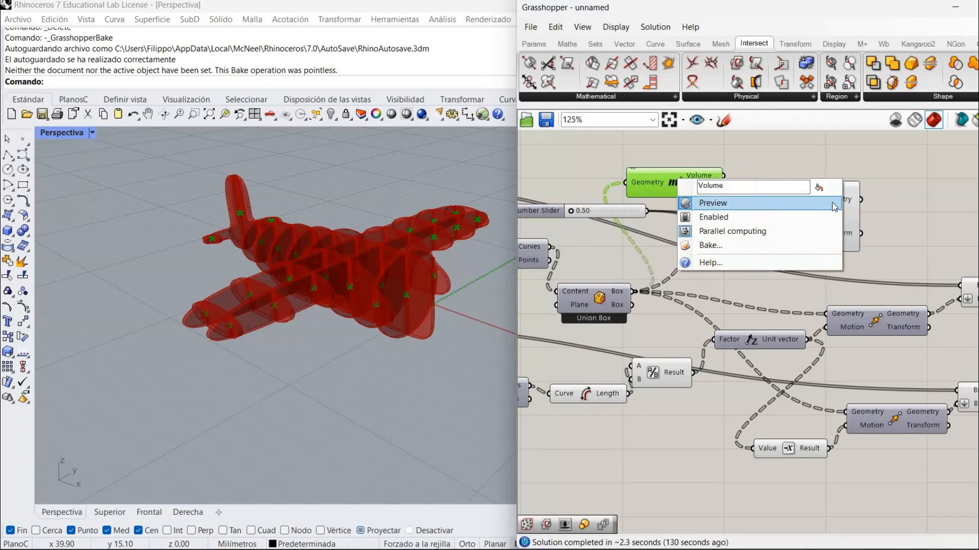
click(832, 203)
Turn off the preview of both Solid Difference components so only the boxes stay displayed
right_drag(901, 276, 846, 259)
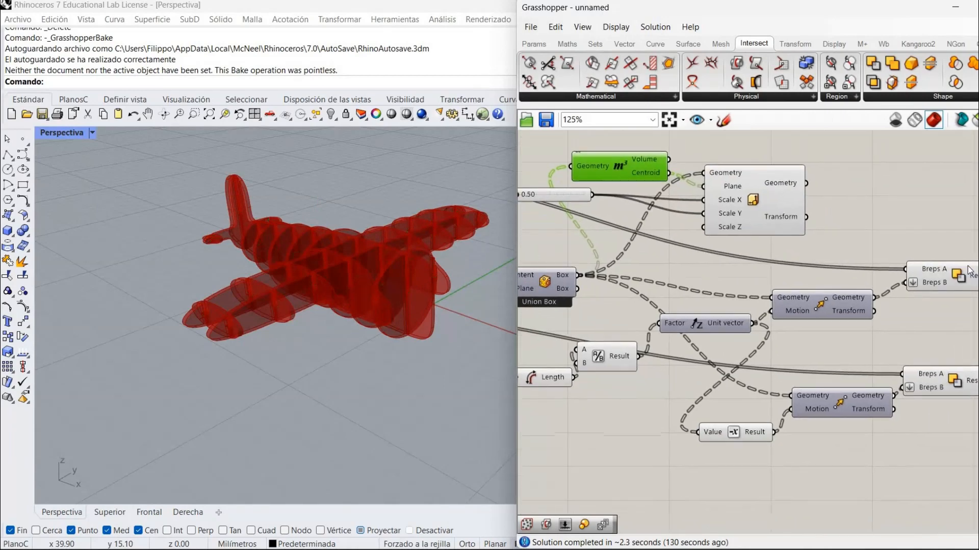
right_click(962, 282)
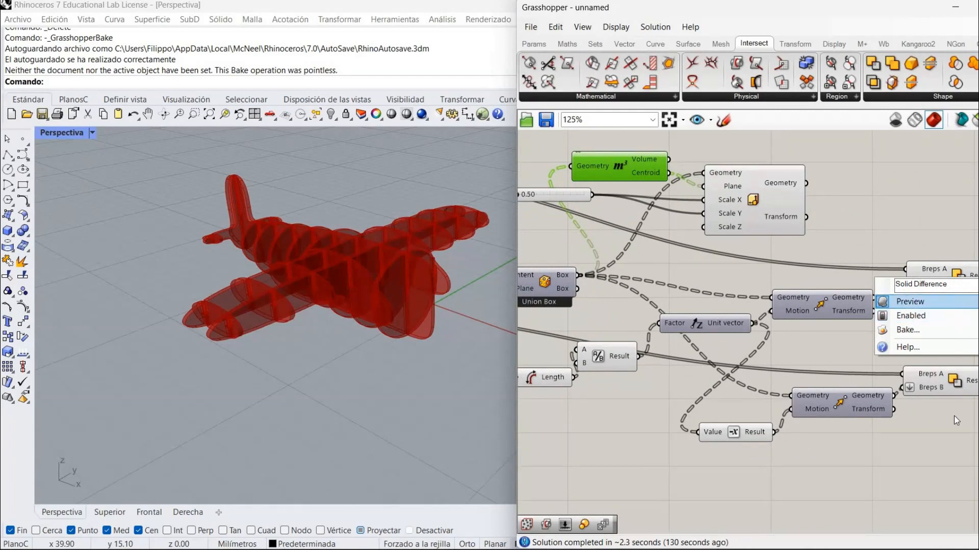
click(957, 303)
right_click(960, 392)
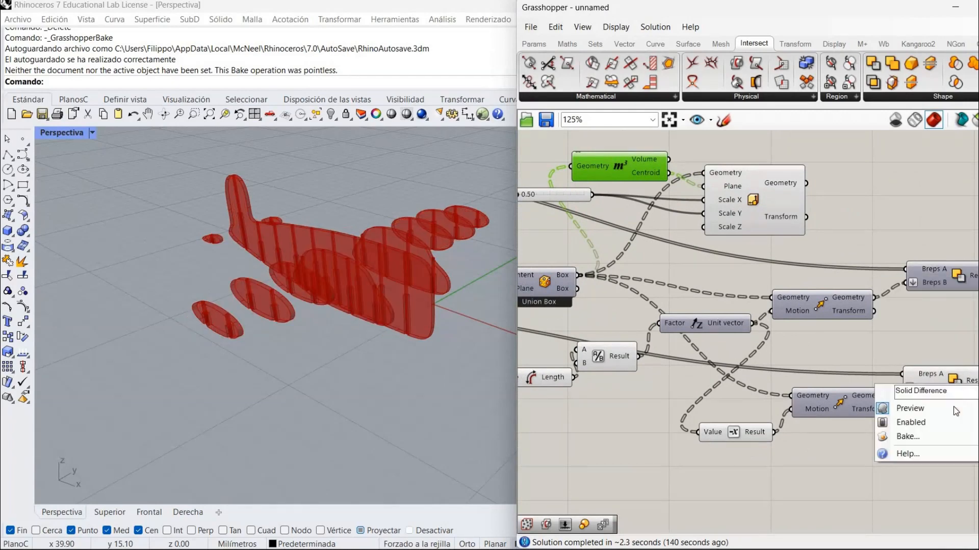
click(900, 408)
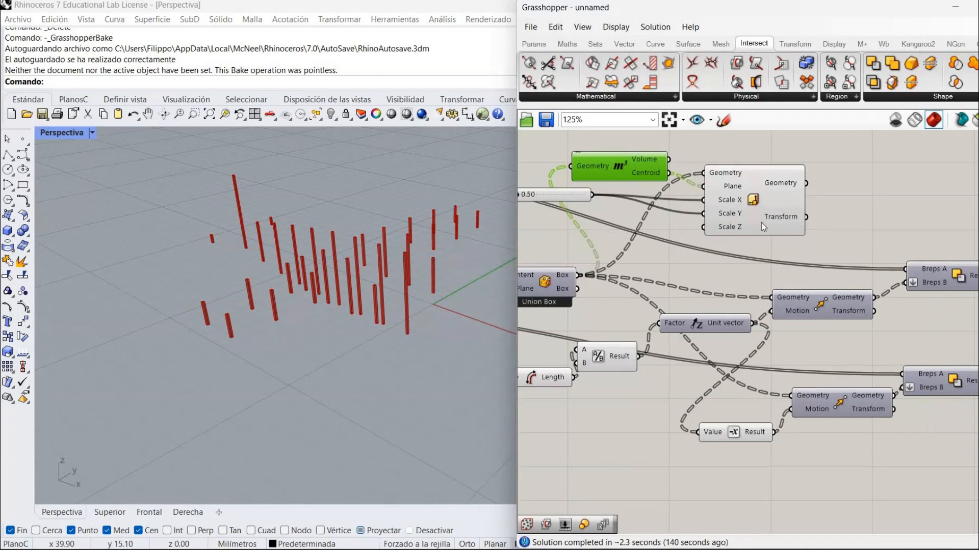
Set the Scale NU number slider to 1.35 and orbit the model to check the widened boxes
right_drag(562, 189, 639, 197)
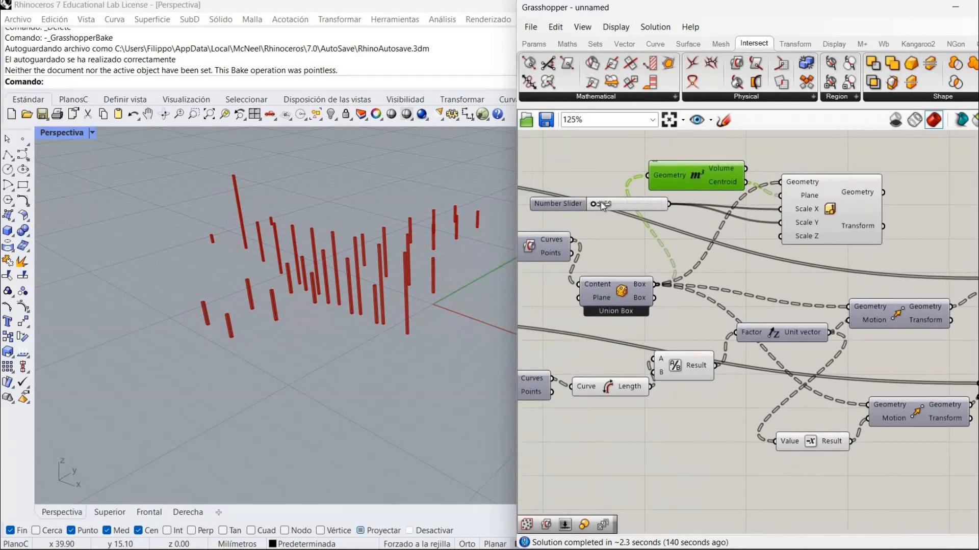
drag(590, 202, 650, 204)
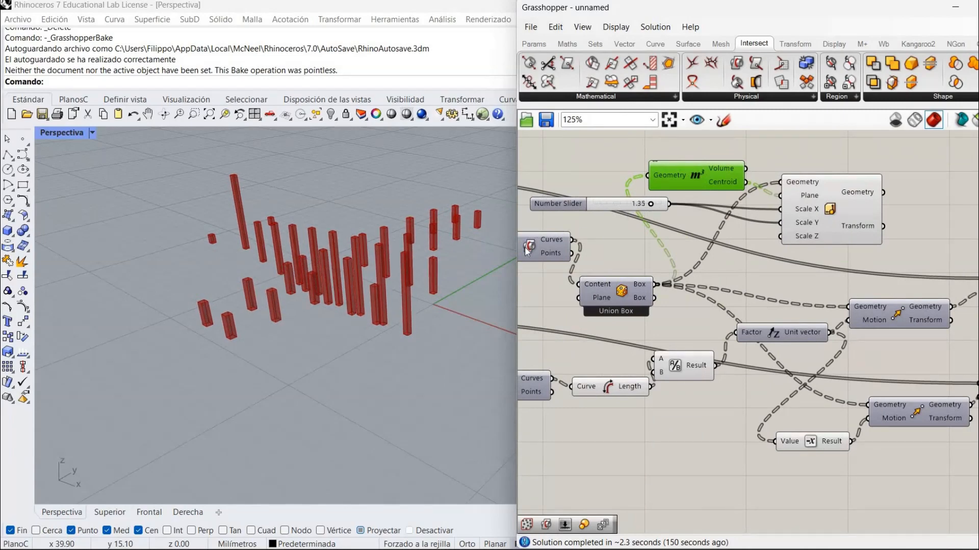
right_drag(453, 275, 491, 290)
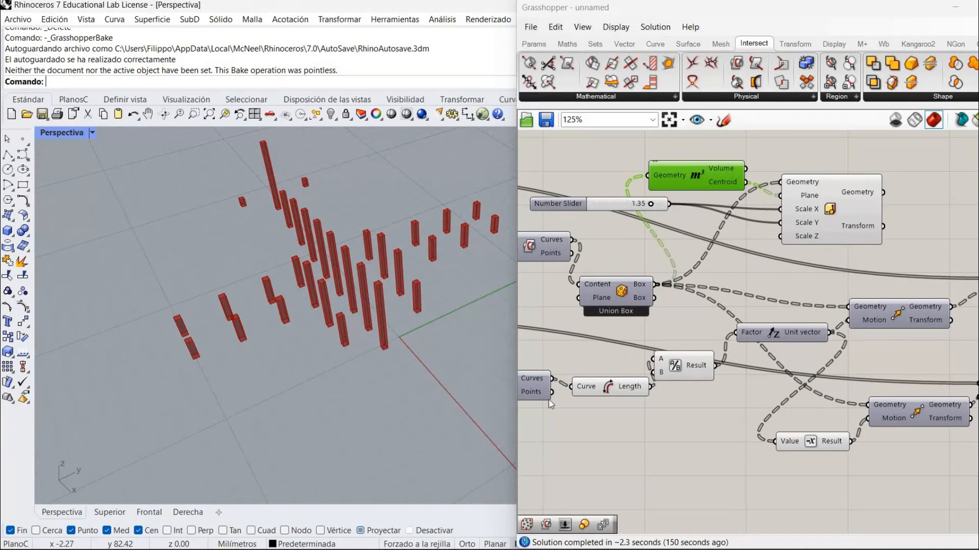
Open up canvas space after the Union Box and move Scale NU, Volume and the scale slider together into the gap
alt+drag(558, 404, 965, 439)
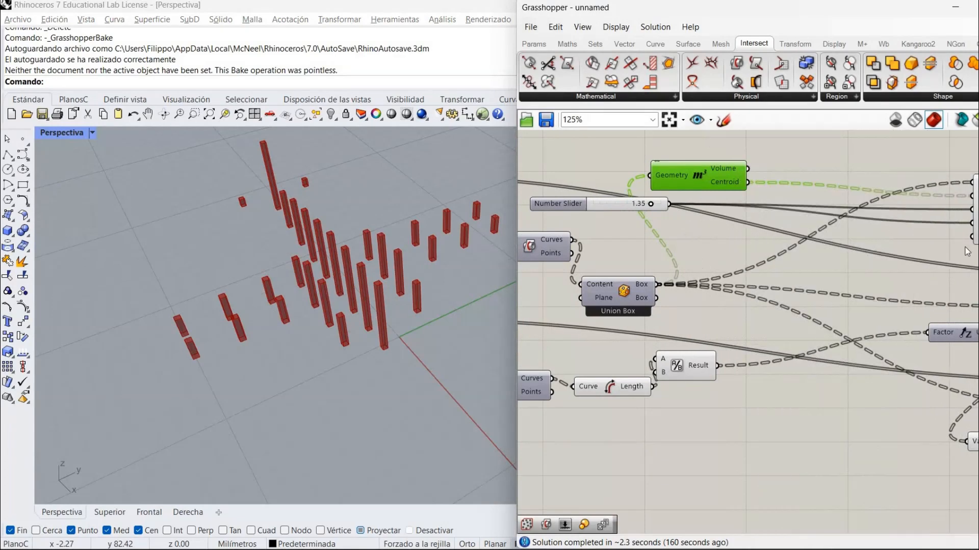
drag(976, 204, 706, 225)
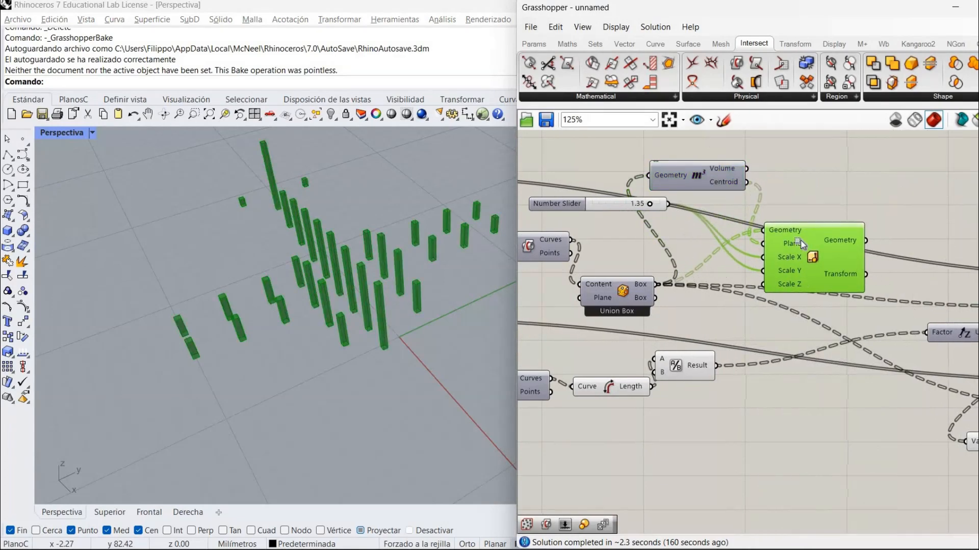
drag(880, 275, 649, 151)
drag(689, 178, 752, 210)
click(751, 224)
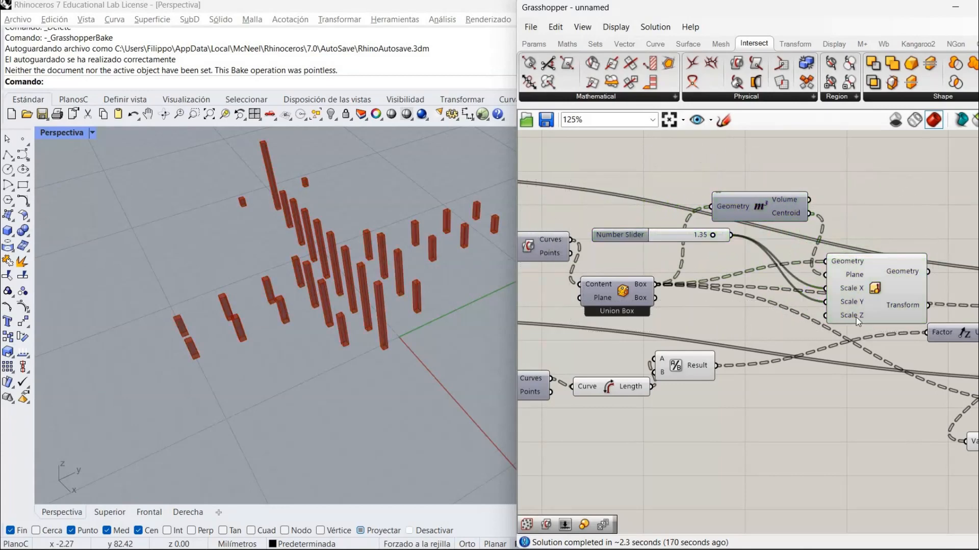
Feed the Scale NU Geometry output into the Geometry inputs of both Move components and turn off the Scale NU preview
right_drag(846, 312, 704, 280)
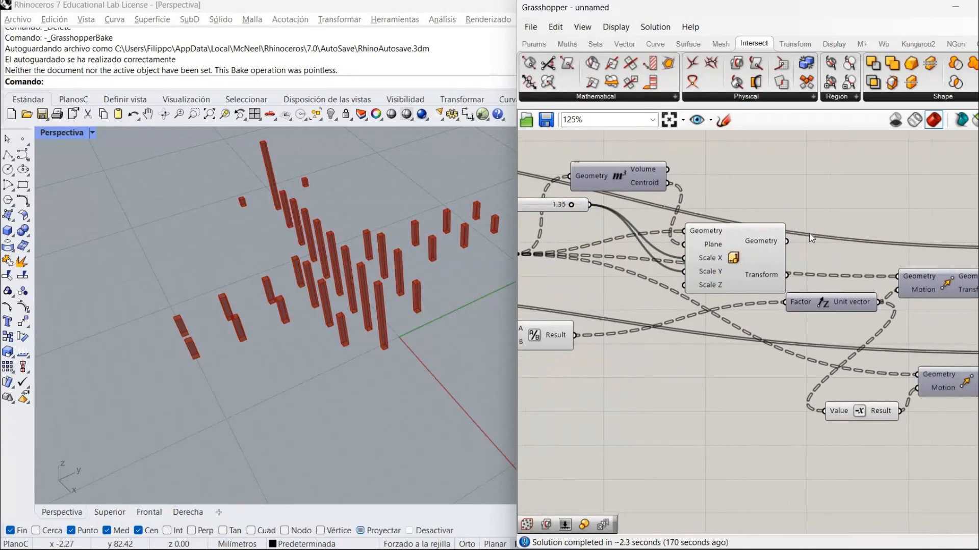
drag(897, 276, 786, 241)
drag(787, 240, 916, 374)
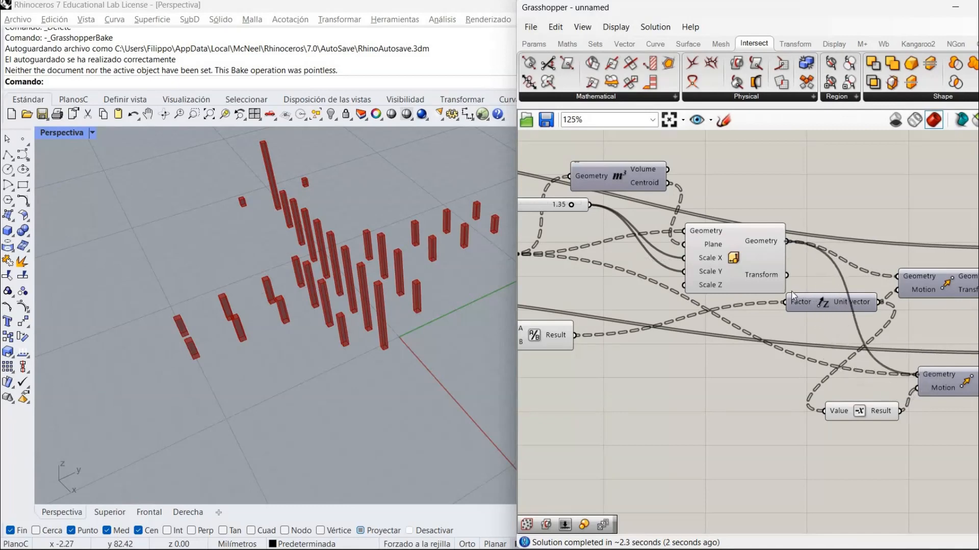
right_click(762, 285)
click(855, 287)
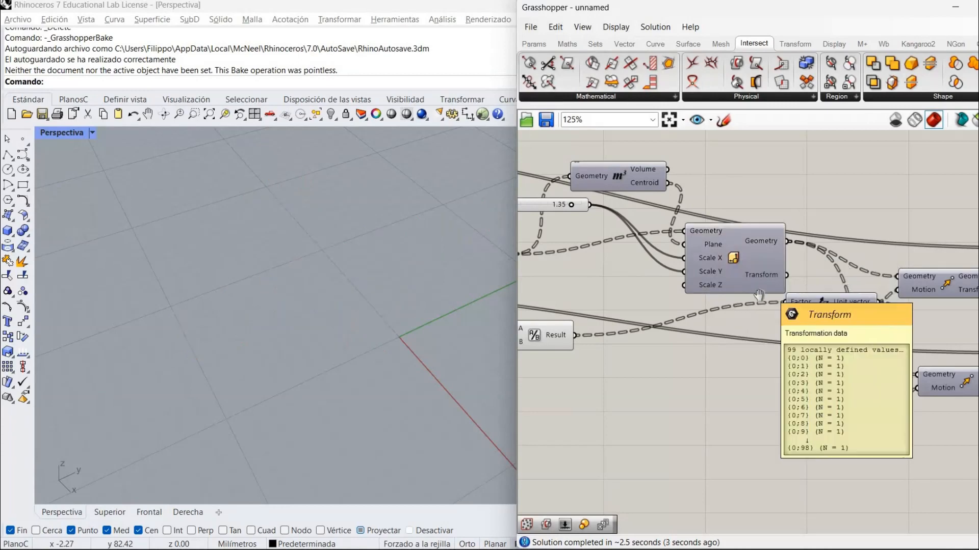
Turn the preview of both Solid Difference components back on
right_drag(760, 286, 537, 298)
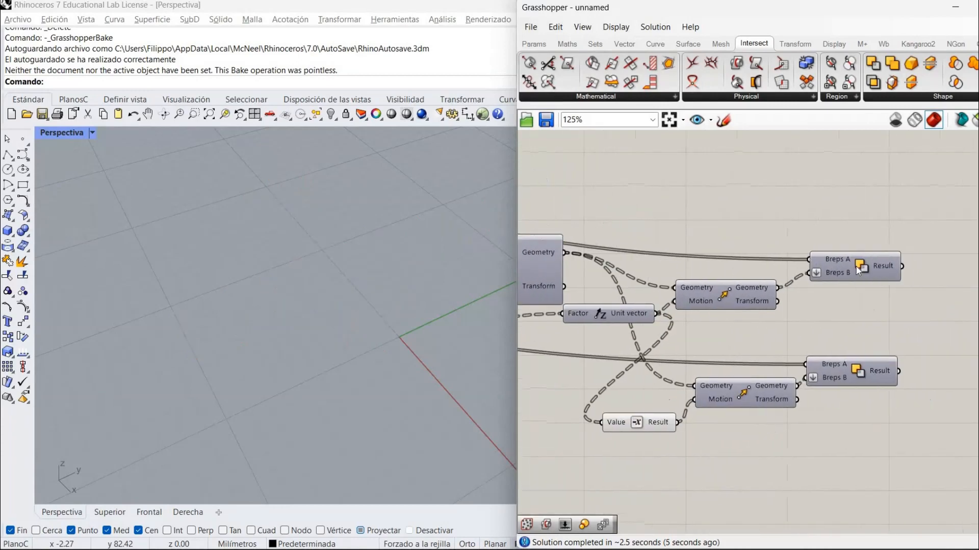
right_click(856, 267)
click(878, 292)
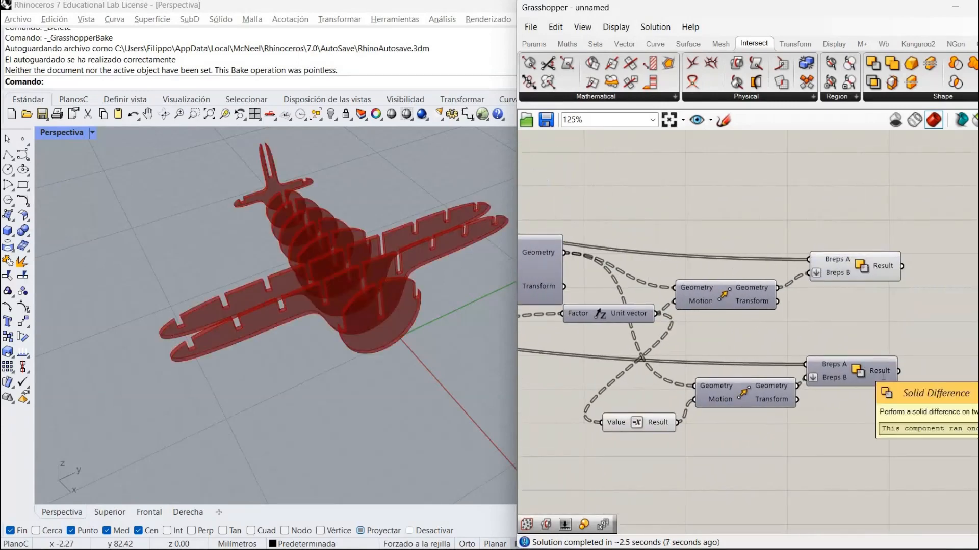
right_click(860, 371)
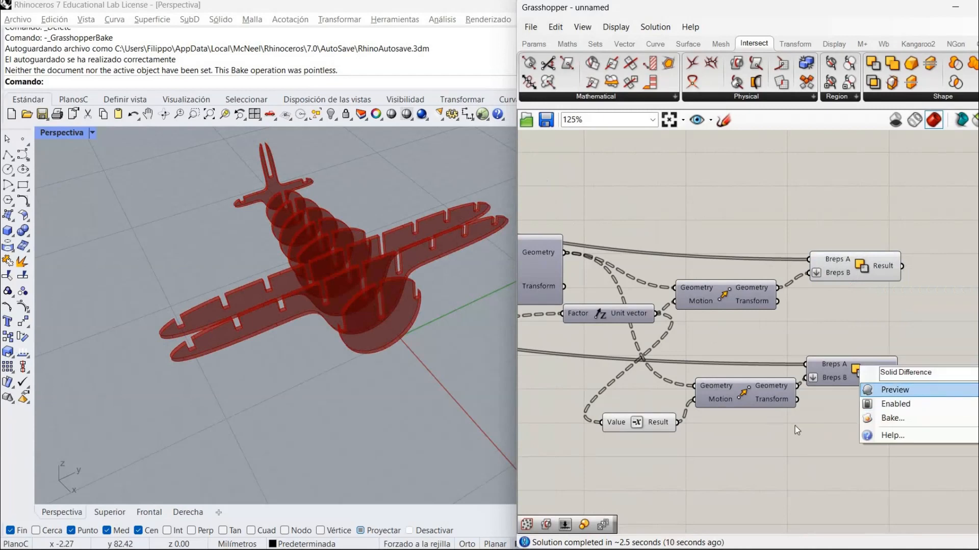
click(917, 393)
Move the scale factor slider down beside the Scale X and Scale Y inputs of Scale NU
right_drag(619, 291, 855, 293)
drag(556, 219, 630, 286)
Examine the slot clearance at the wing ribs up close, and view the whole airplane from a lower angle
scroll(189, 340, up, 3)
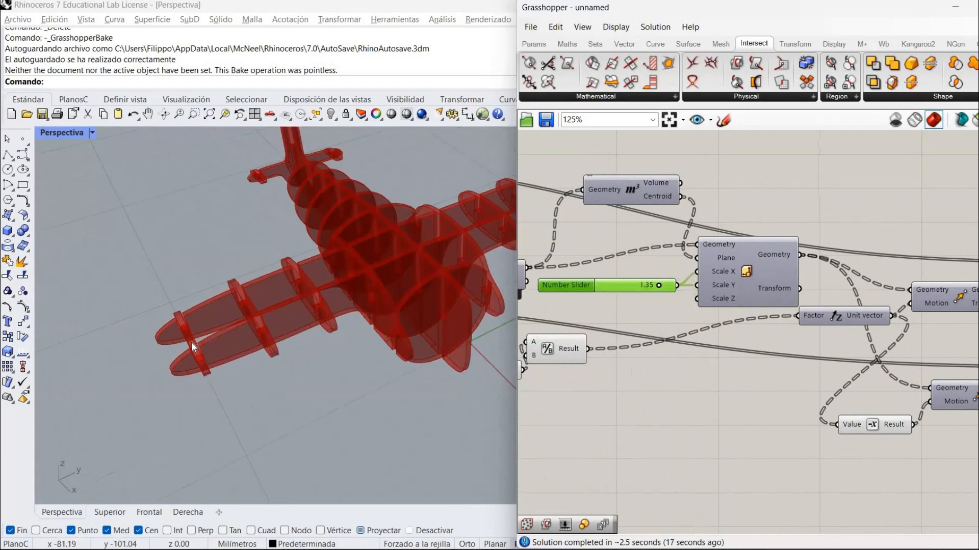
scroll(310, 347, up, 3)
right_drag(339, 309, 304, 340)
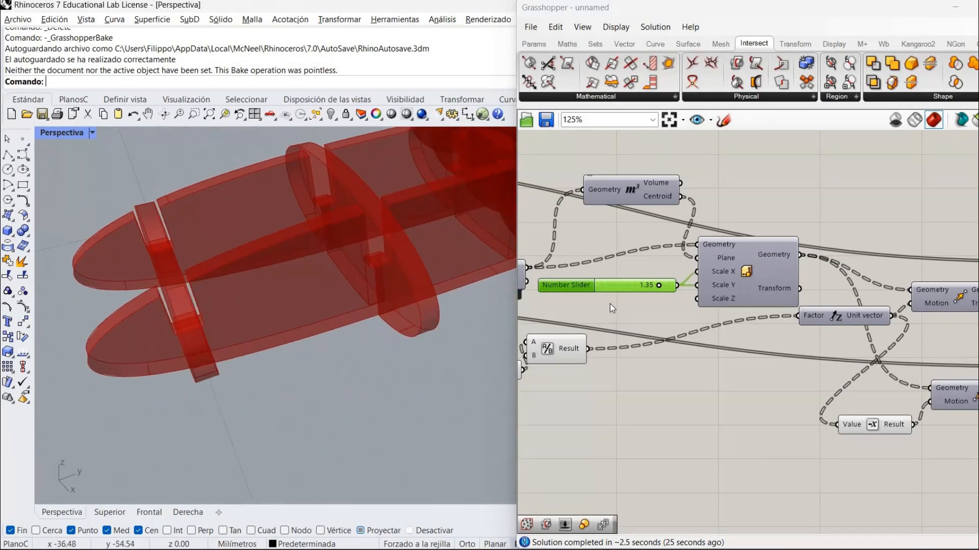
click(583, 317)
scroll(459, 345, down, 5)
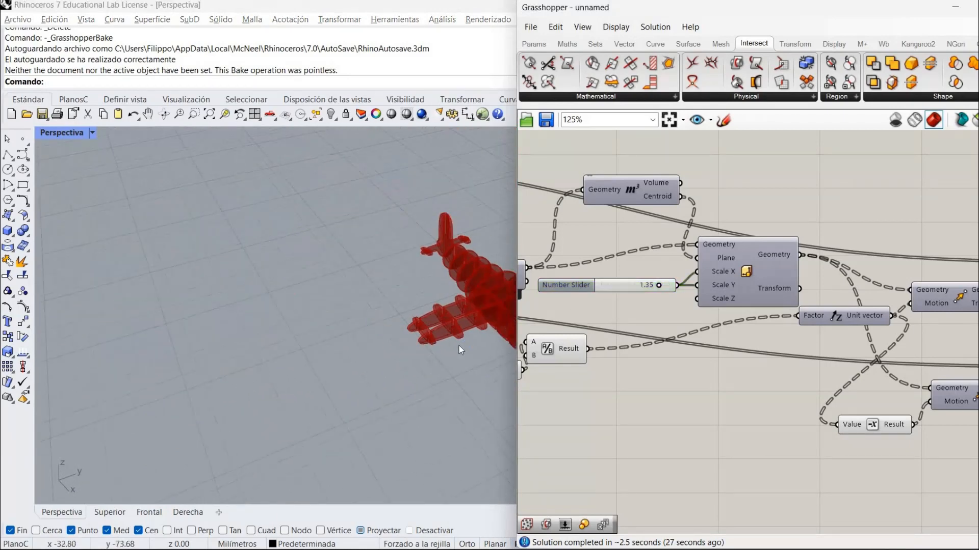
right_click(416, 420)
shift+right_drag(351, 413, 319, 253)
right_drag(303, 326, 305, 387)
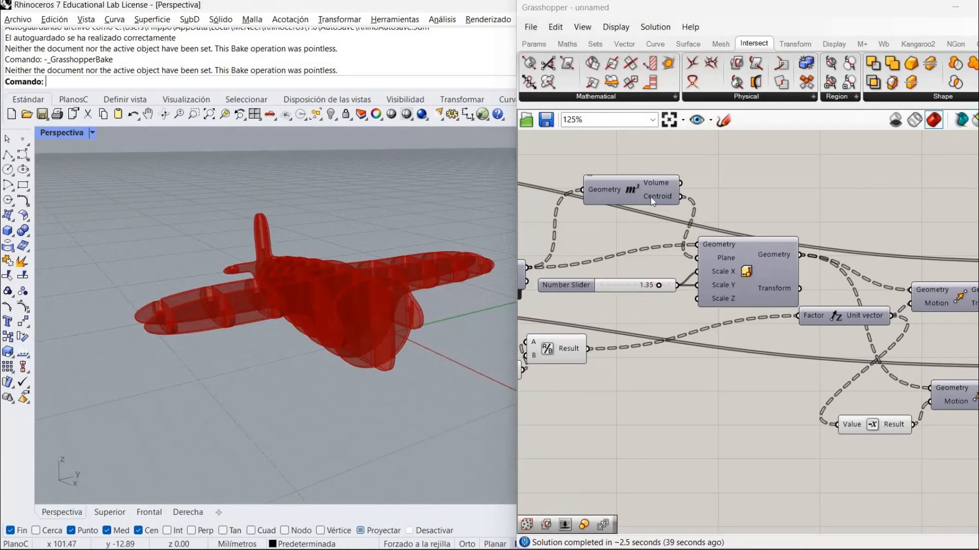
Move the Volume component closer to Scale NU, just above the scale slider
drag(645, 188, 622, 232)
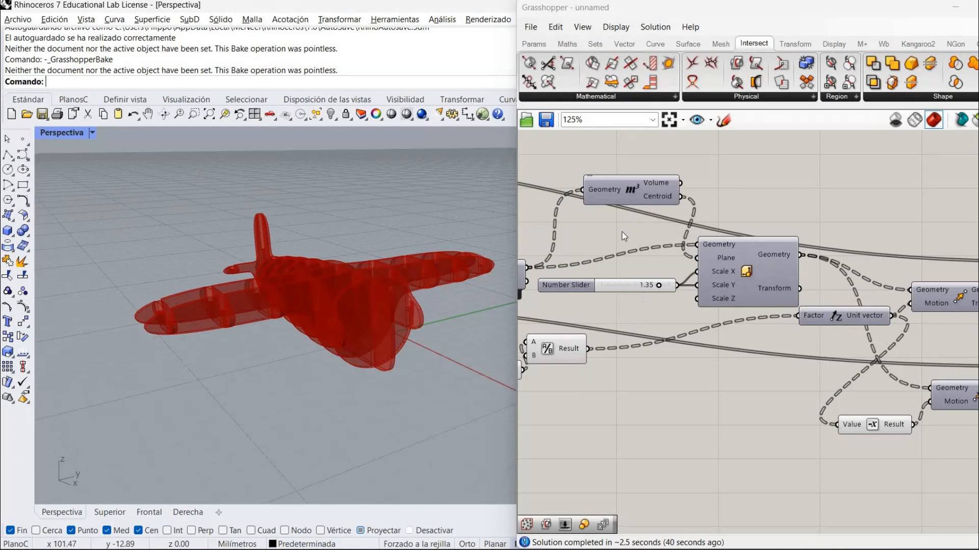
click(630, 325)
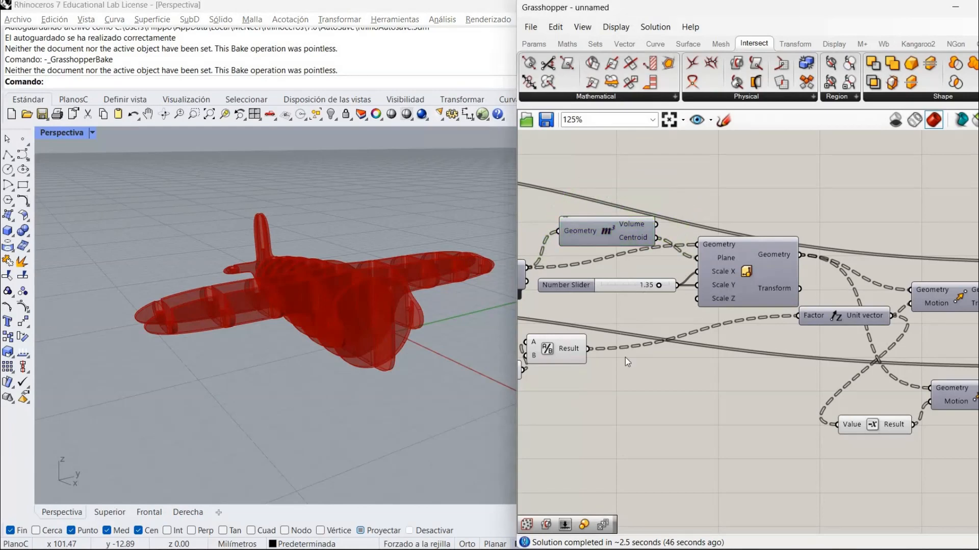
right_drag(864, 413, 505, 389)
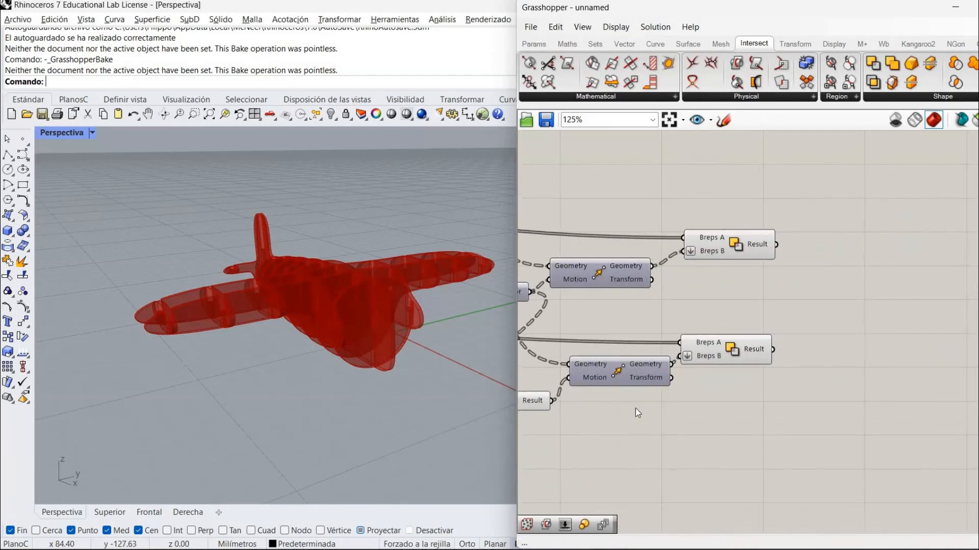
right_click(584, 382)
click(584, 385)
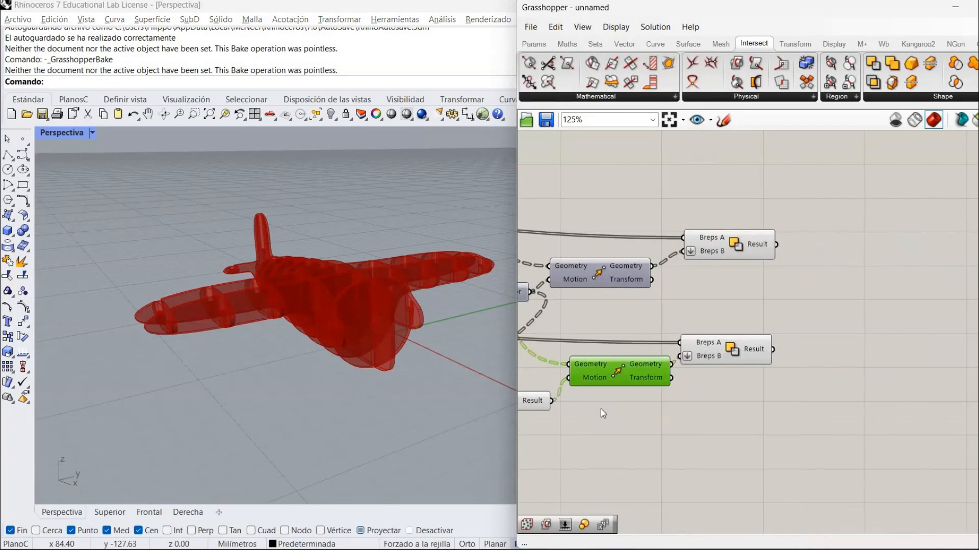
click(601, 409)
Group the contour, surface, extrusion and move components of both rib sets, and shift the group left on the canvas
right_drag(546, 421, 955, 373)
scroll(846, 396, down, 6)
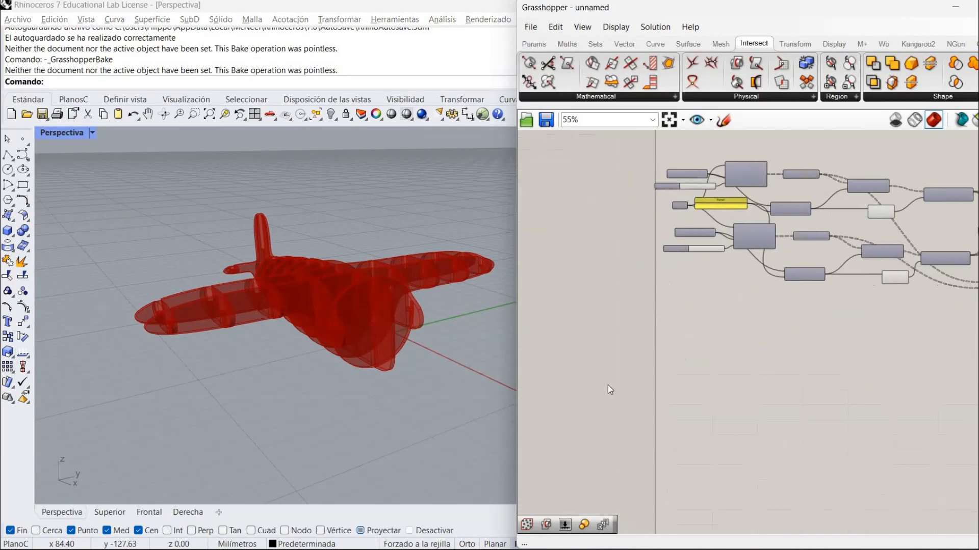
scroll(641, 304, up, 3)
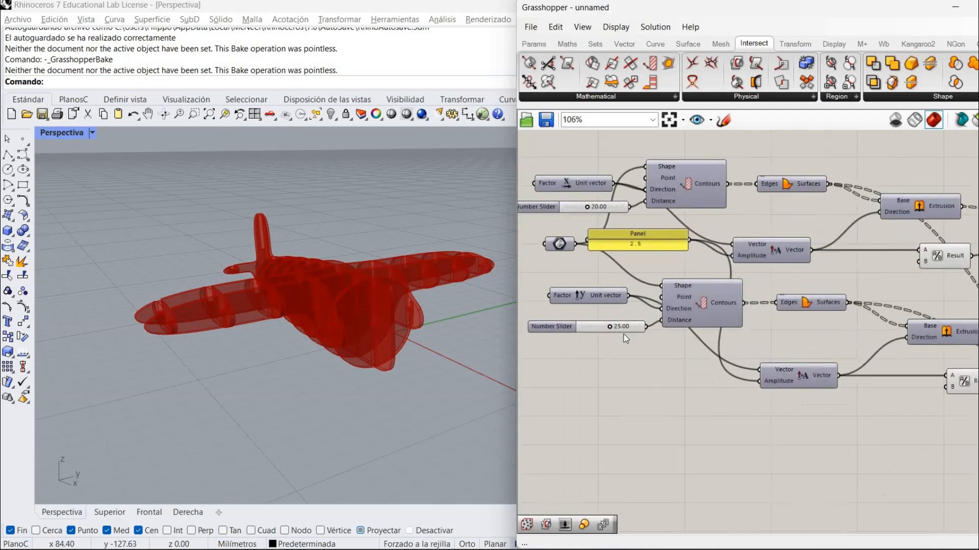
right_drag(697, 408, 693, 410)
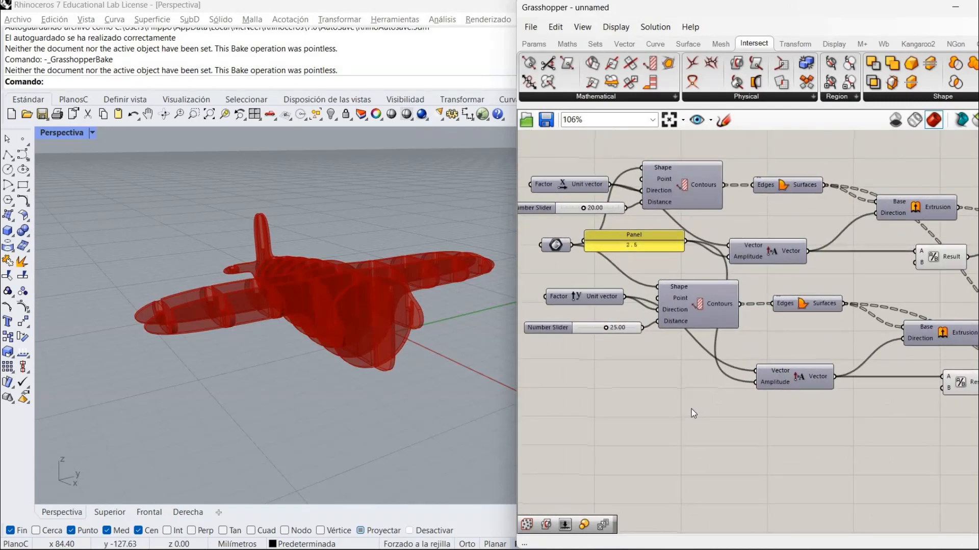
scroll(691, 409, down, 2)
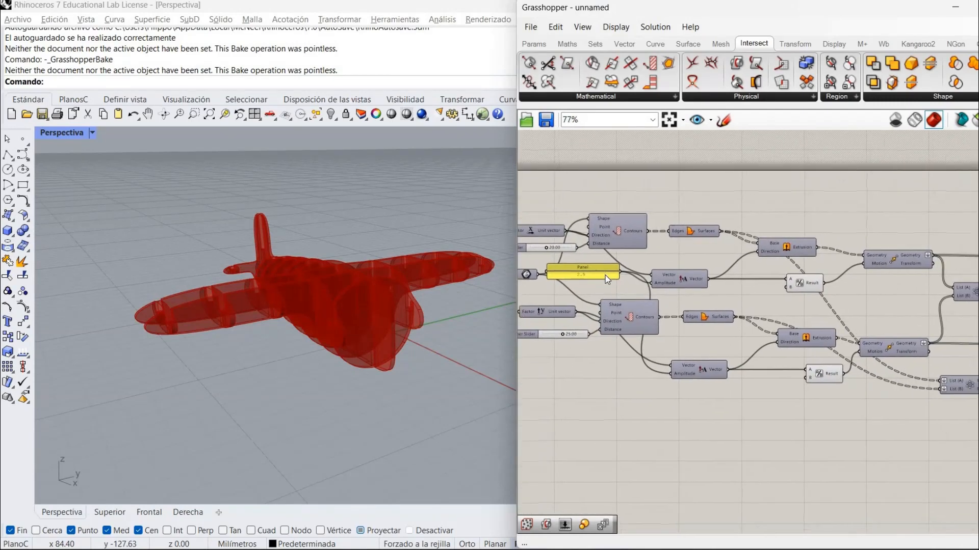
scroll(603, 285, down, 1)
right_drag(615, 237, 664, 242)
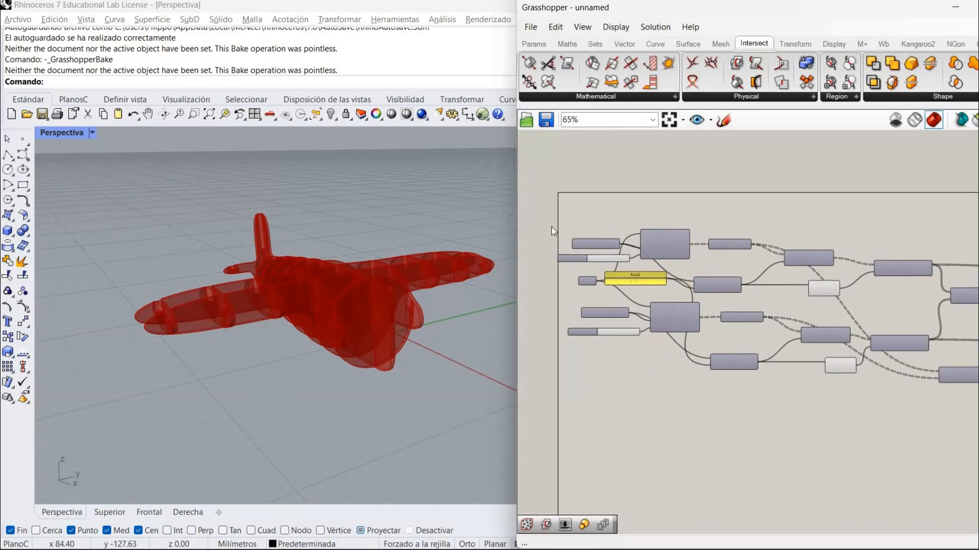
drag(570, 217, 931, 414)
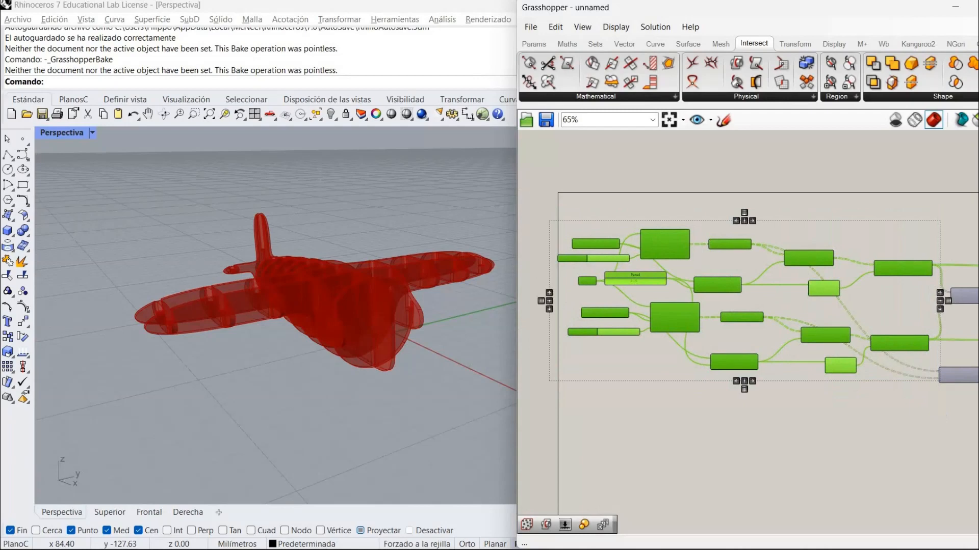
key(ctrl+g)
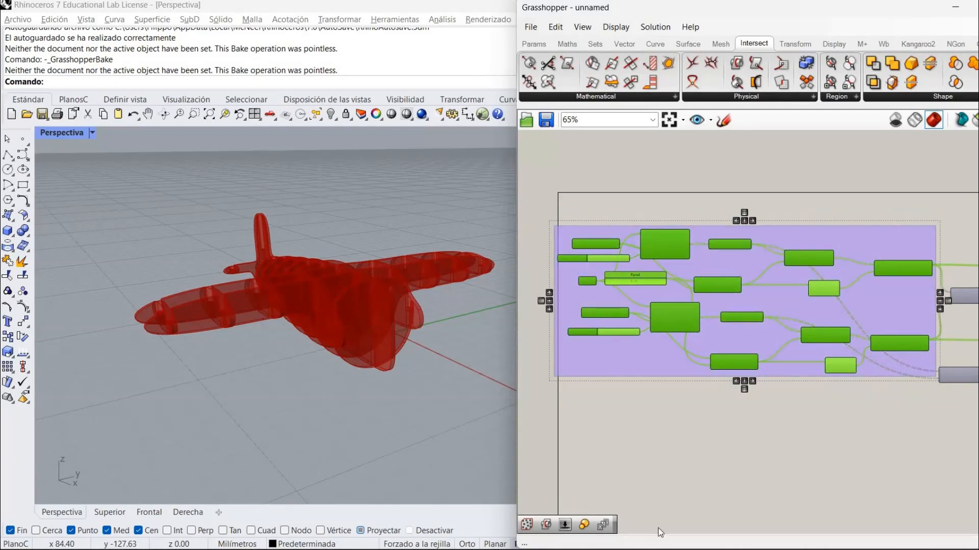
click(714, 450)
scroll(691, 355, up, 1)
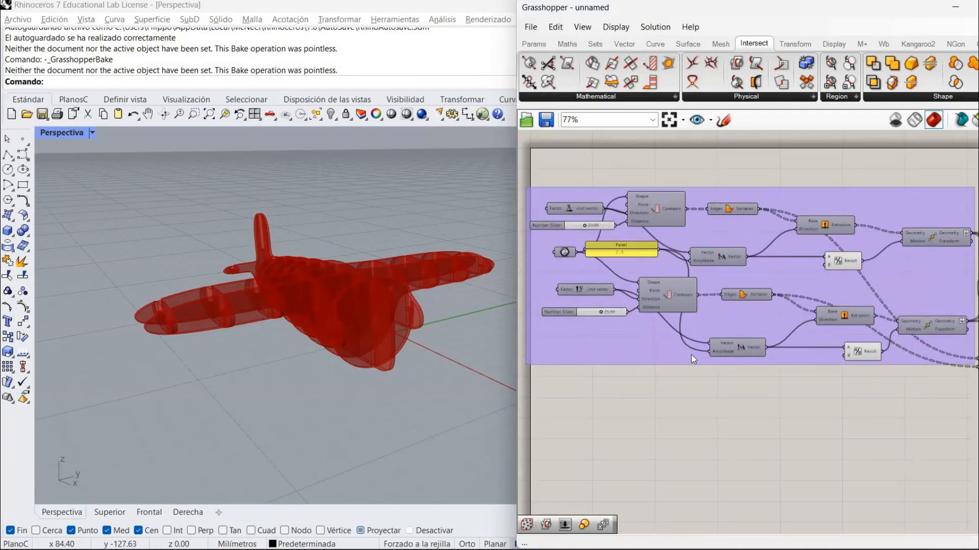
drag(691, 355, 539, 373)
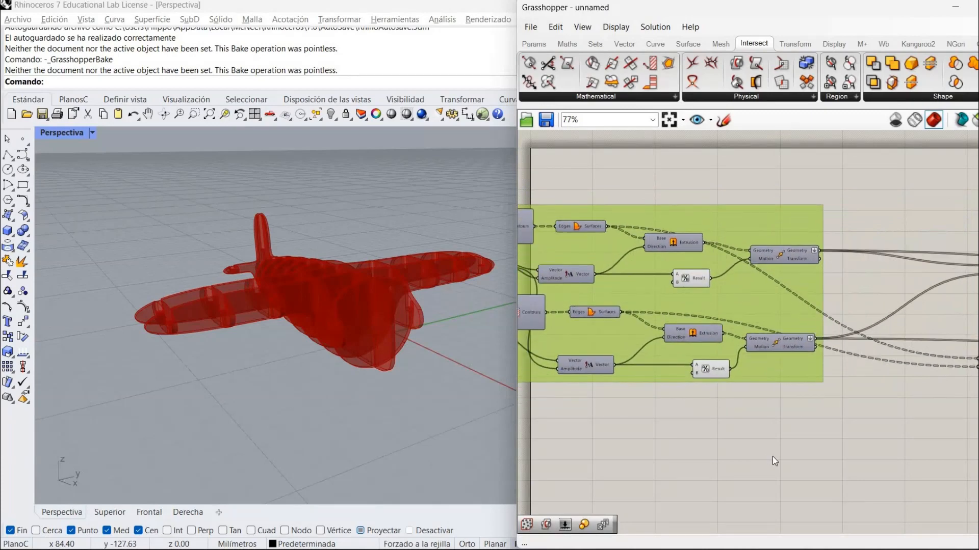
Group the intersection, bounding box, Scale NU, curve length, vector and slot-move components, and shift the group slightly left and down on the canvas
click(772, 457)
right_drag(932, 406, 535, 419)
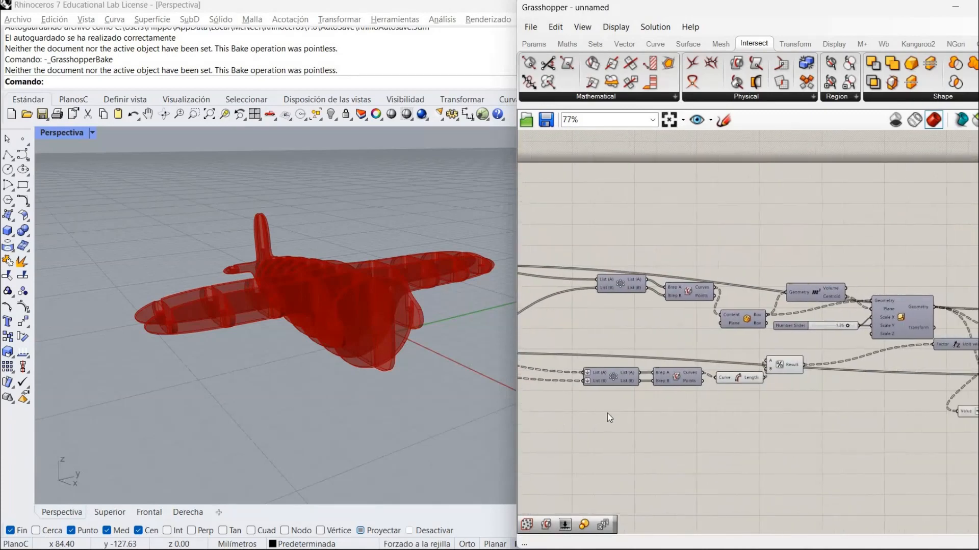
right_drag(640, 301, 606, 244)
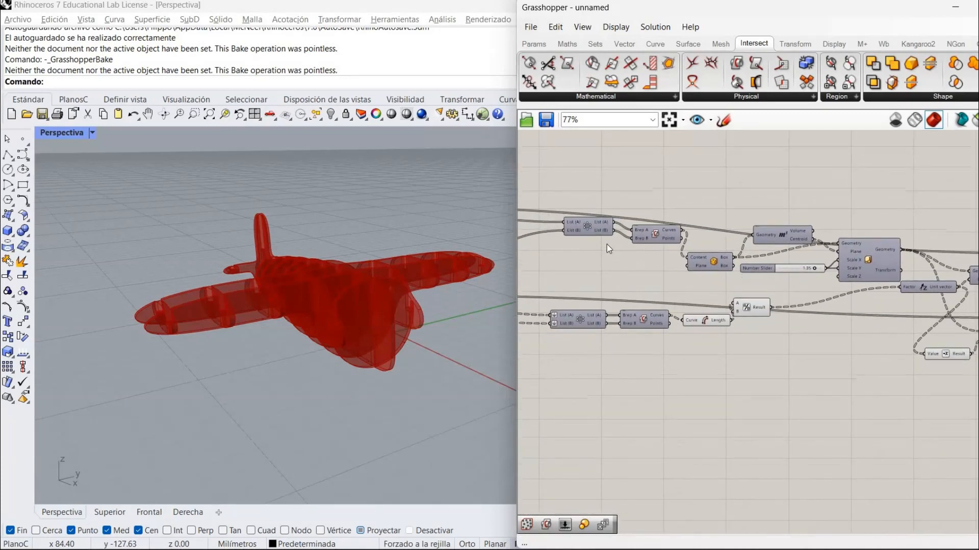
scroll(607, 244, down, 2)
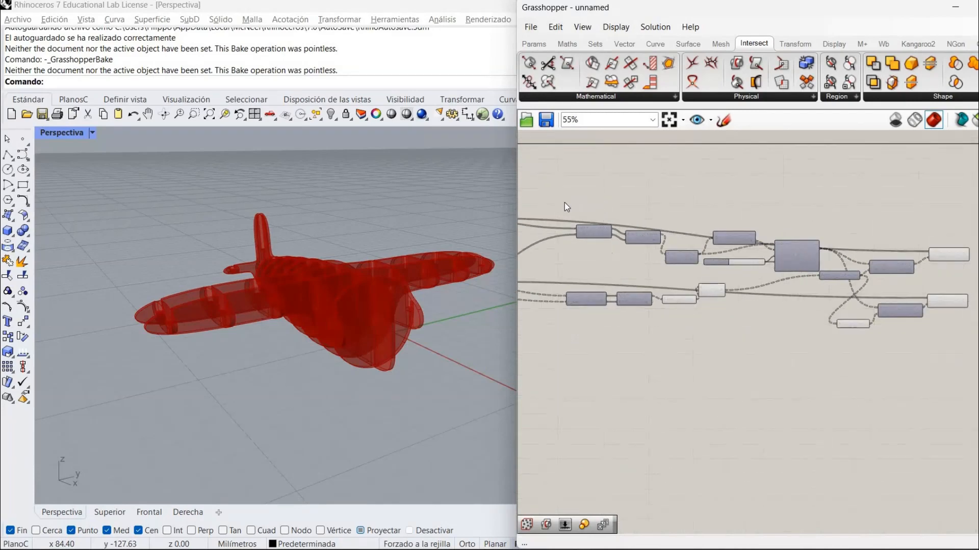
drag(565, 203, 926, 354)
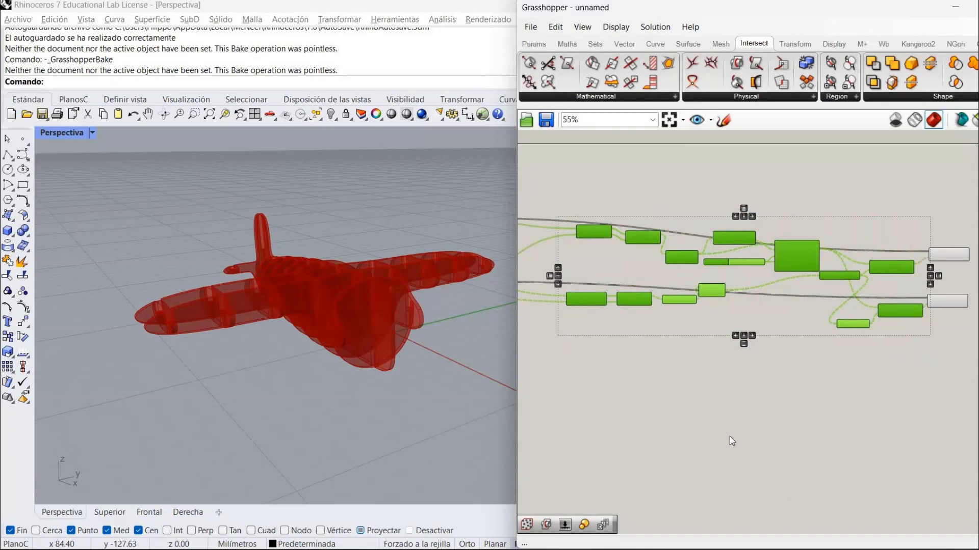
key(ctrl+g)
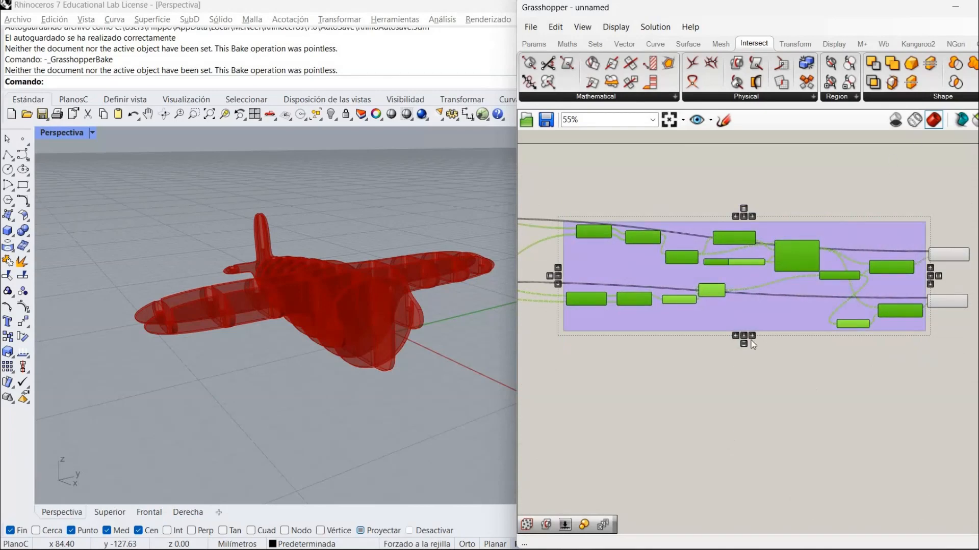
drag(765, 316, 721, 314)
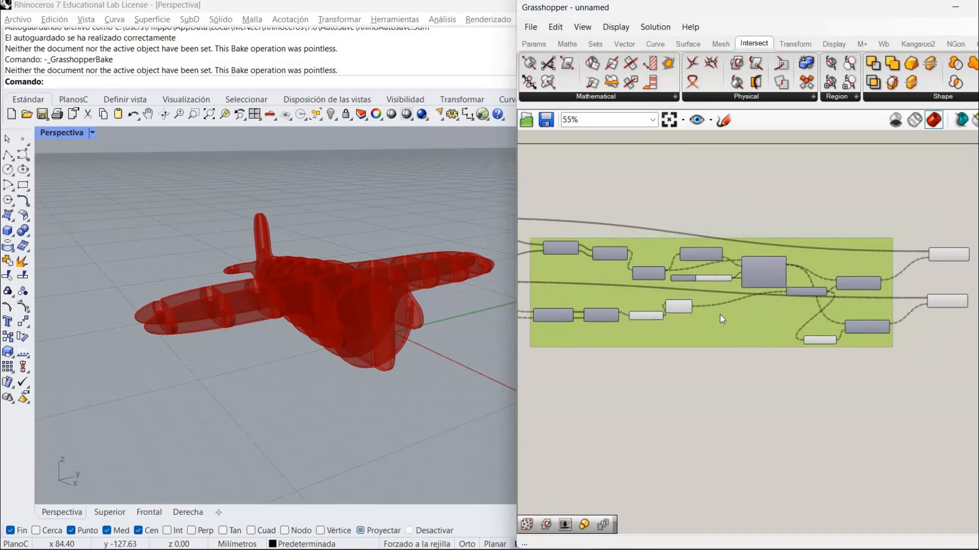
click(706, 363)
Group the two Solid Difference components at the end of the definition
right_drag(948, 207, 779, 176)
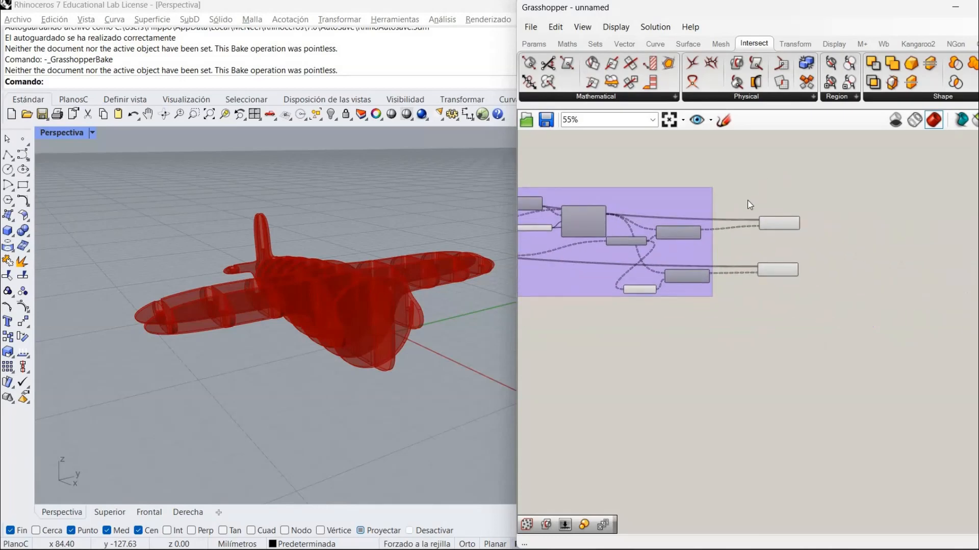
drag(747, 199, 830, 299)
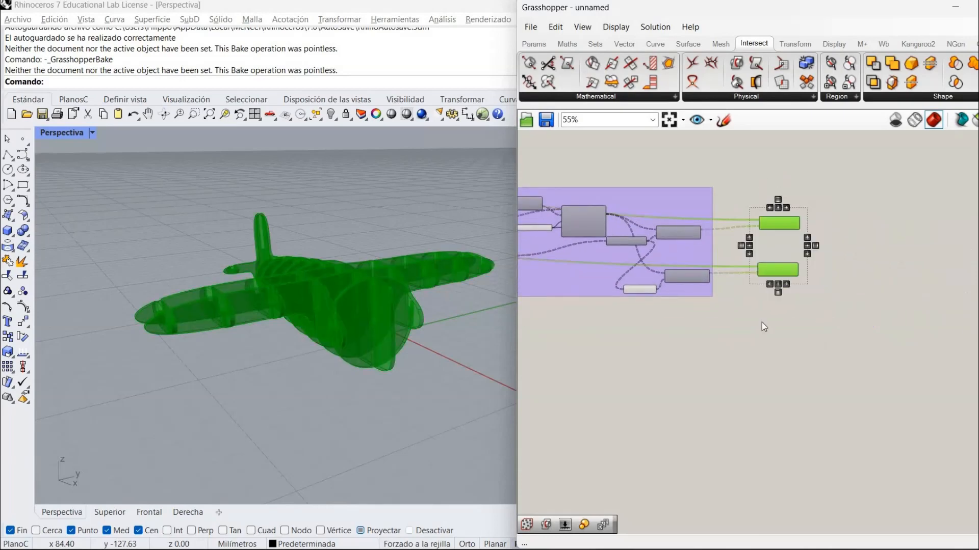
key(ctrl+g)
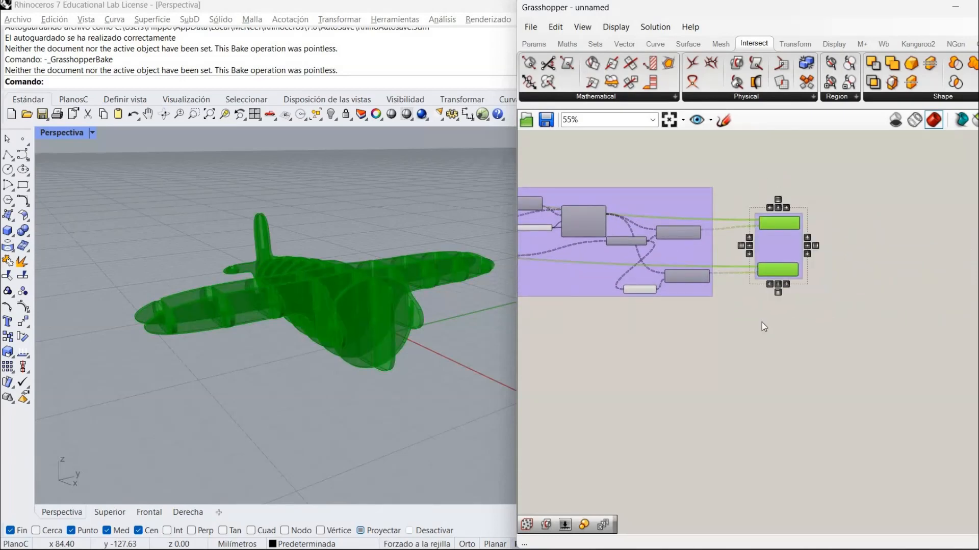
click(744, 338)
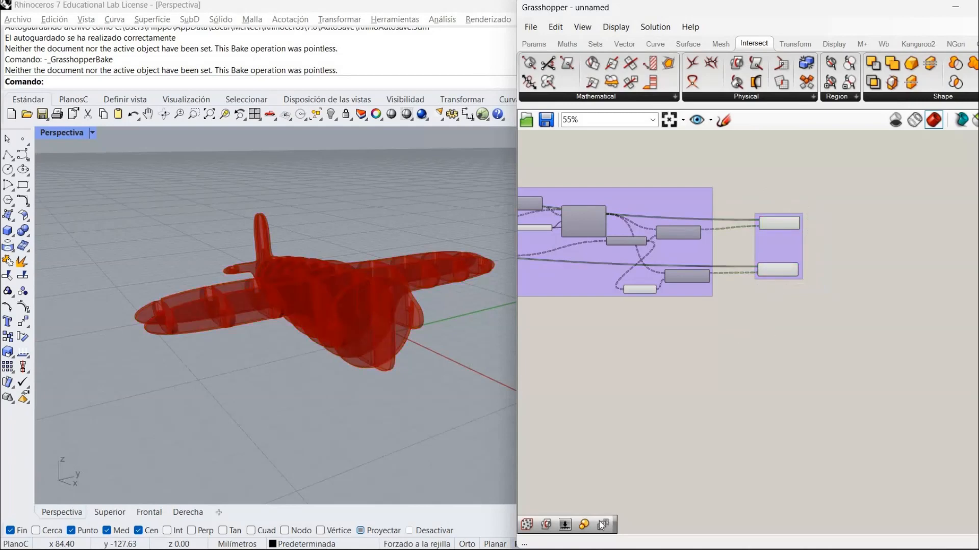
Turn off the preview of the lower Solid Difference component and inspect the slotted ribs of the other set
scroll(754, 329, up, 2)
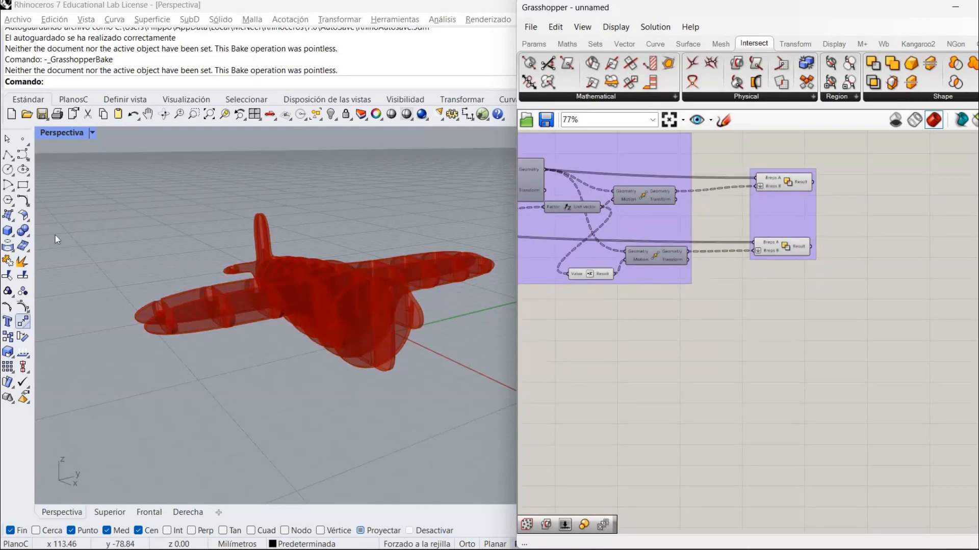
scroll(841, 346, up, 2)
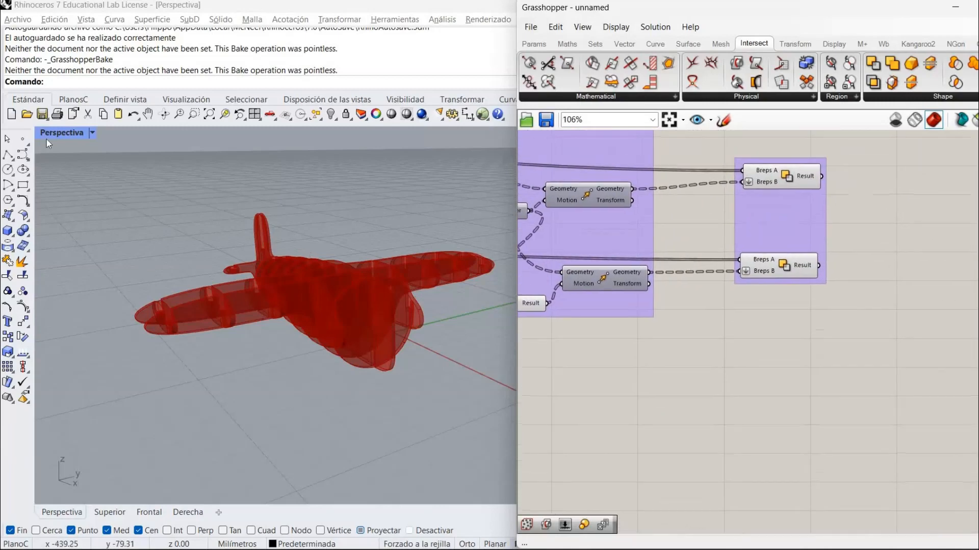
right_drag(152, 197, 144, 206)
scroll(145, 206, down, 2)
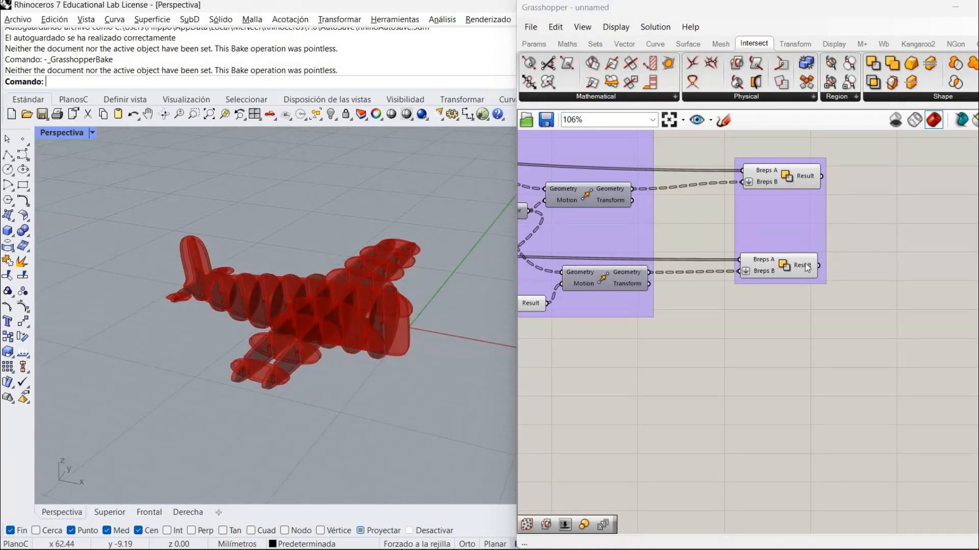
right_click(788, 271)
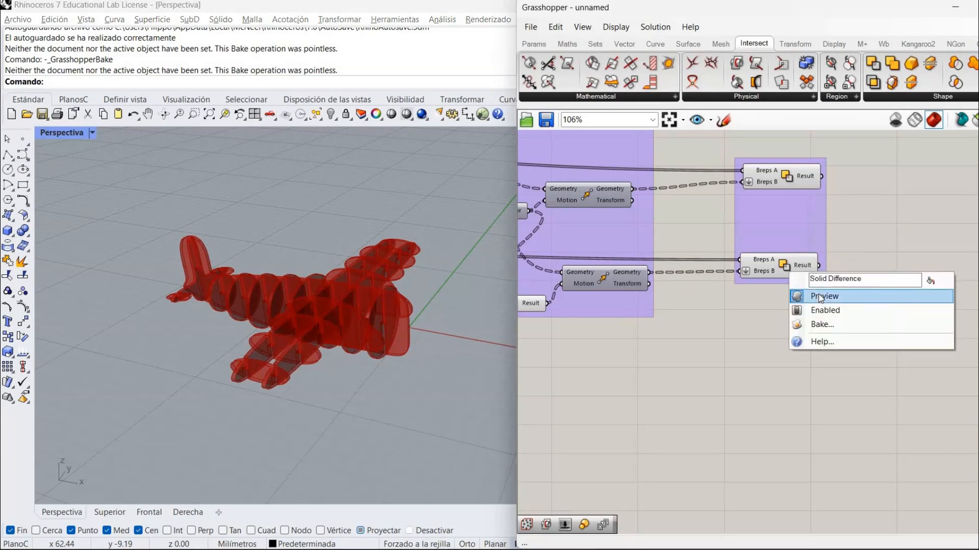
click(820, 297)
right_drag(794, 334, 766, 381)
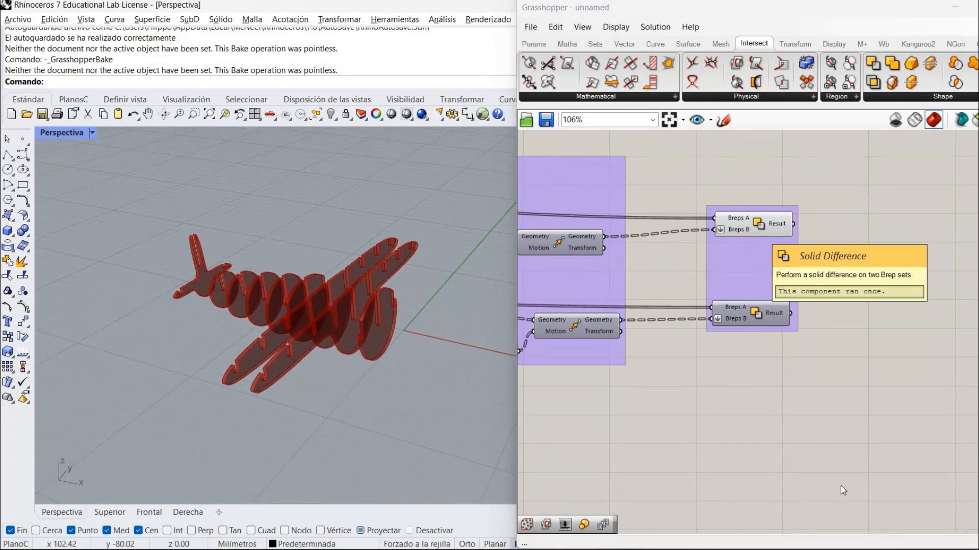
right_drag(847, 285, 786, 305)
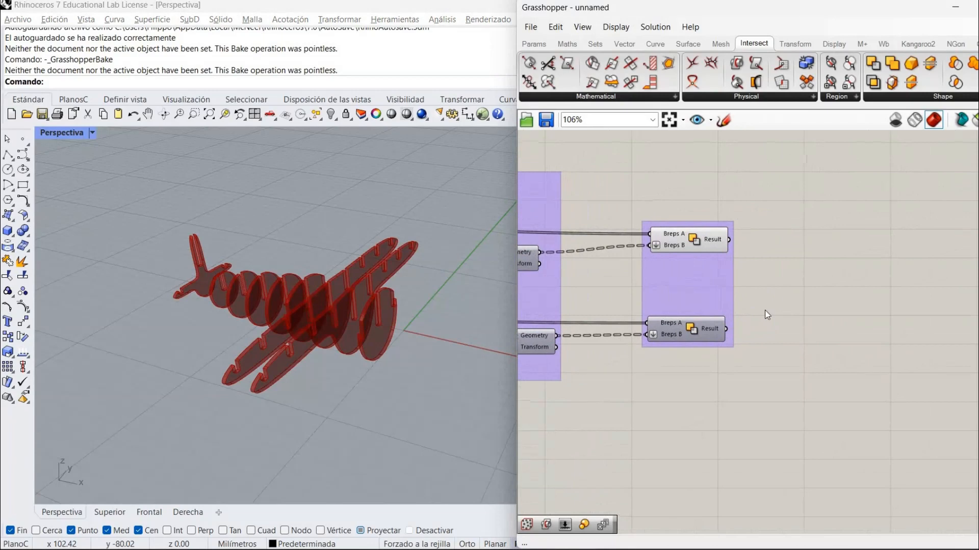
right_drag(415, 408, 403, 402)
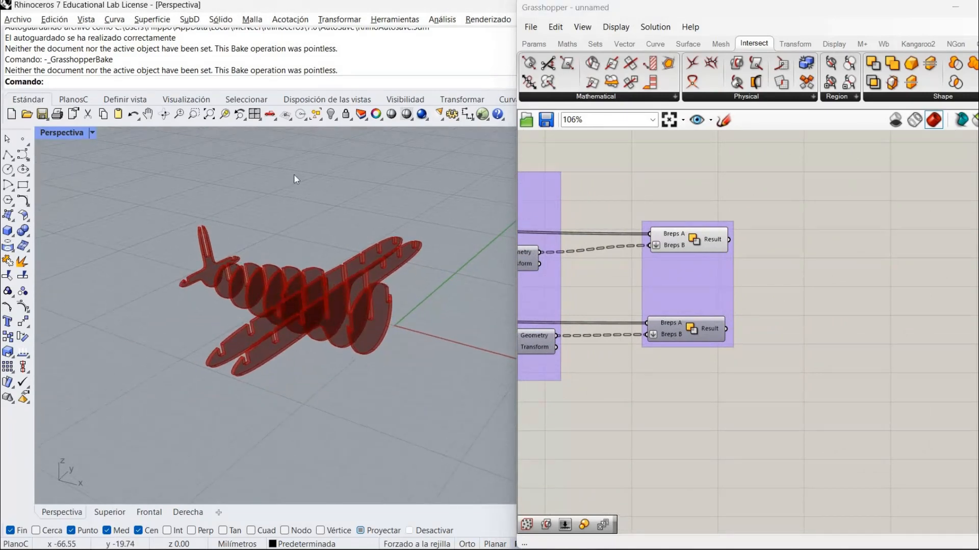
right_drag(302, 311, 381, 295)
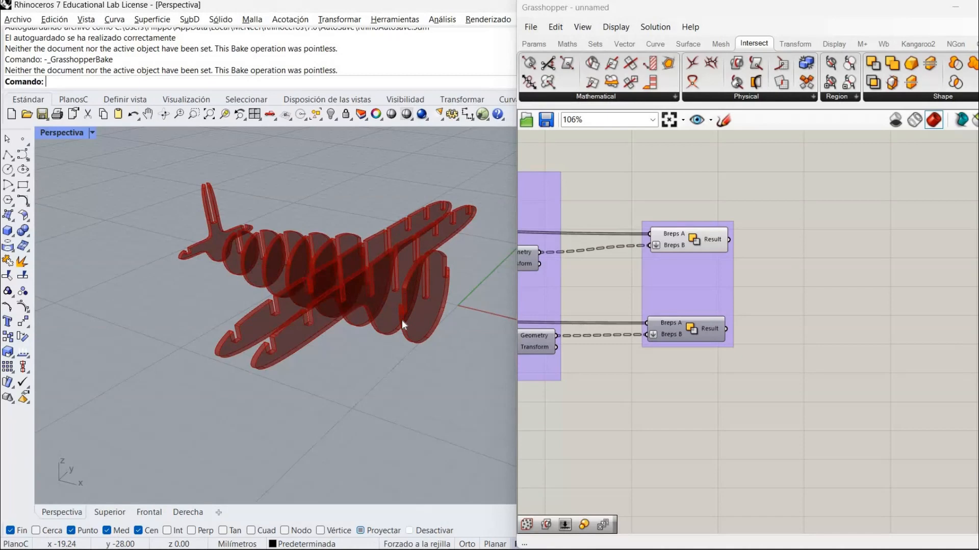
Add a Brep Edges component and place it well to the right of the Solid Difference group
click(876, 262)
double_click(876, 263)
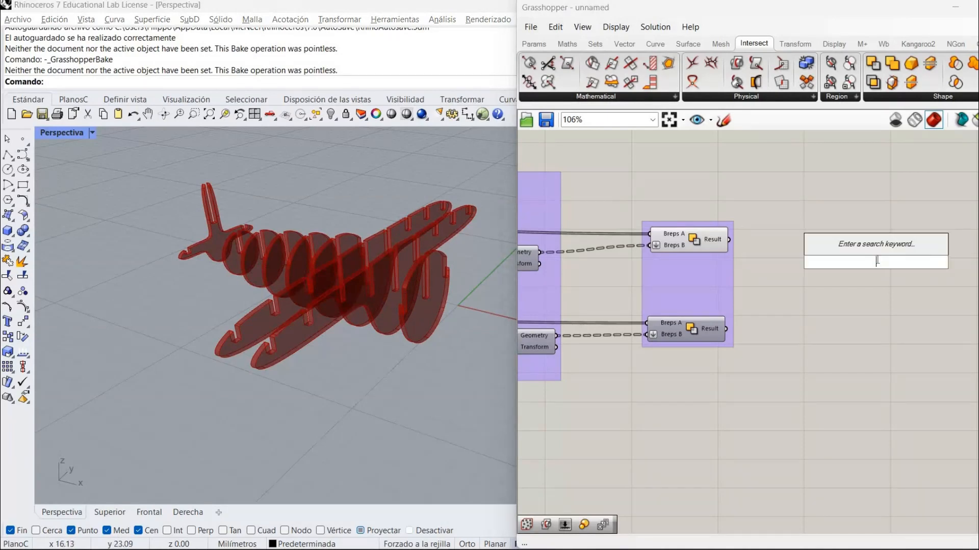
text(brep)
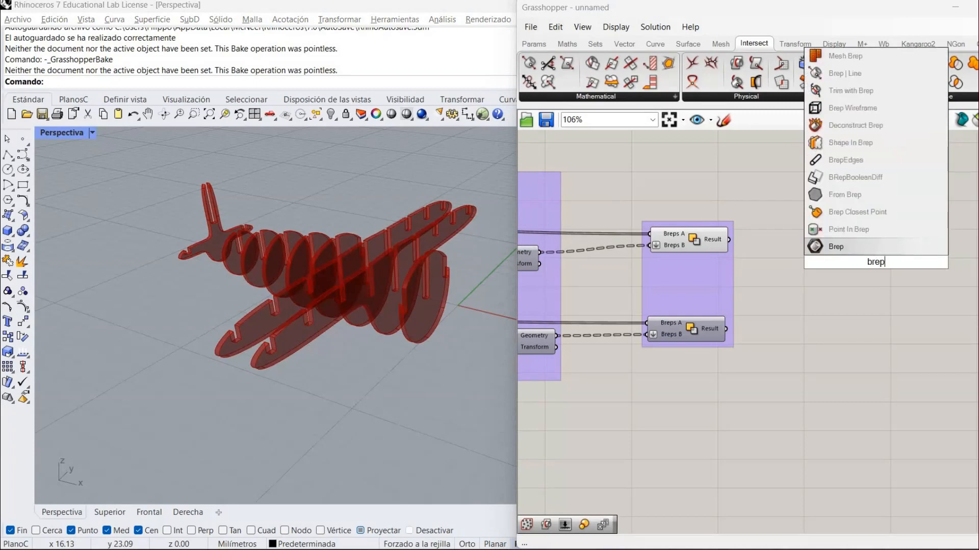
text( ed)
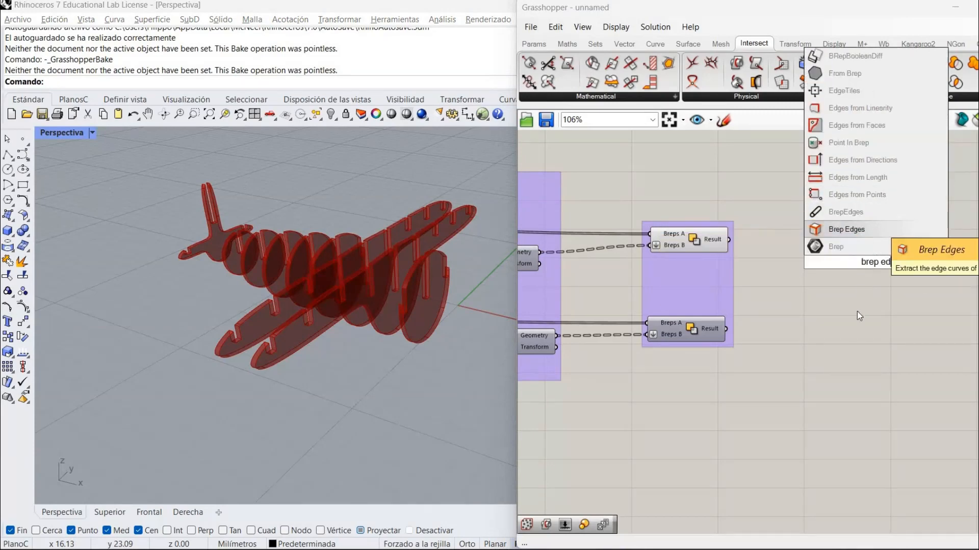
key(Return)
drag(892, 280, 923, 281)
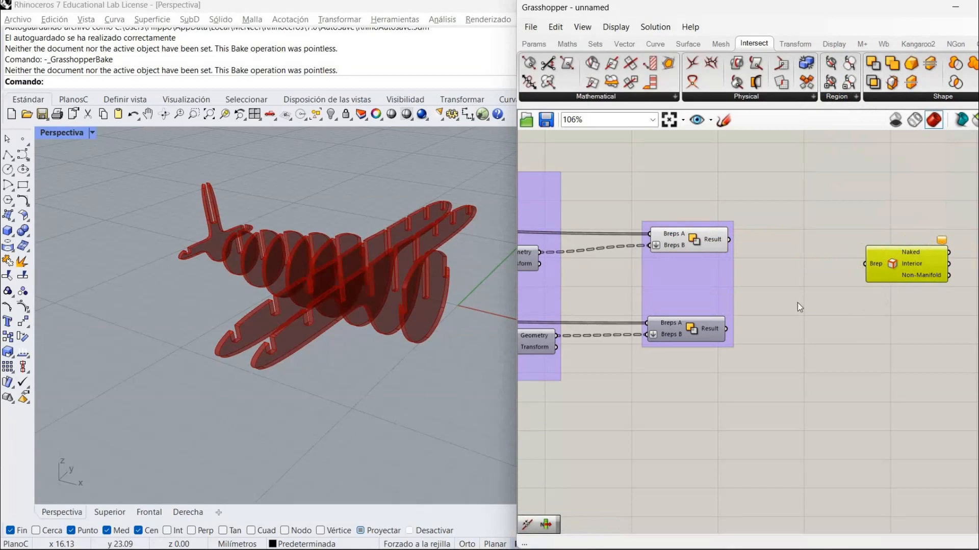
right_drag(797, 302, 712, 308)
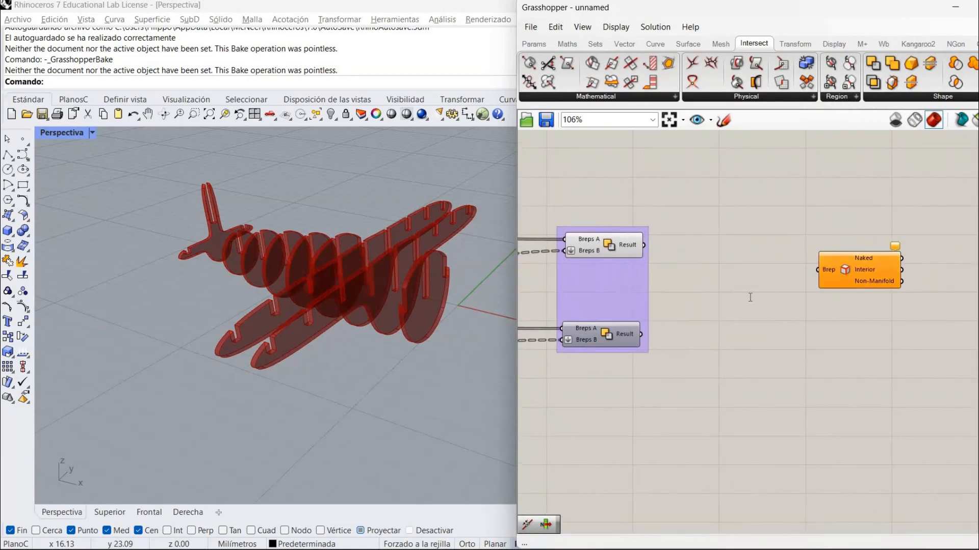
Add a Deconstruct Brep component before Brep Edges and feed it the upper Solid Difference result
double_click(749, 298)
text(decon)
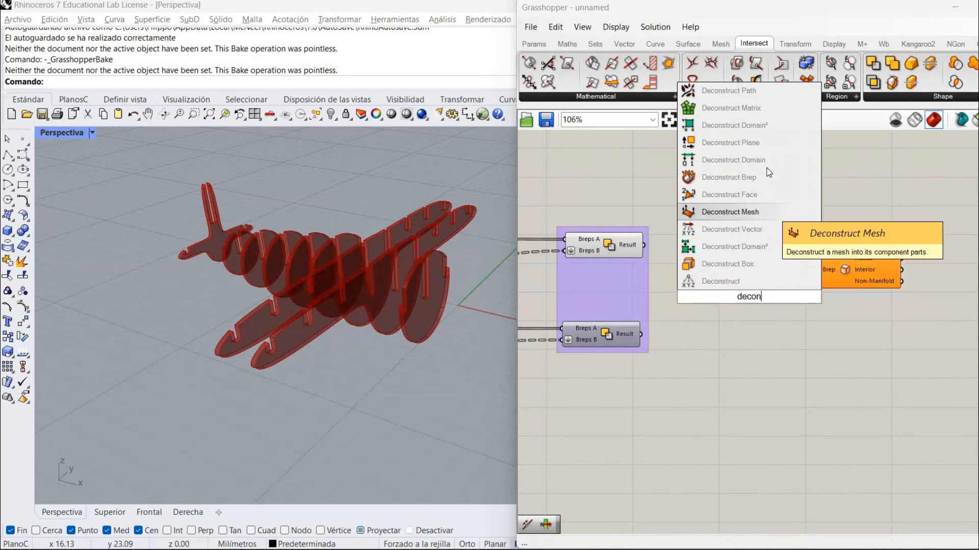
click(764, 177)
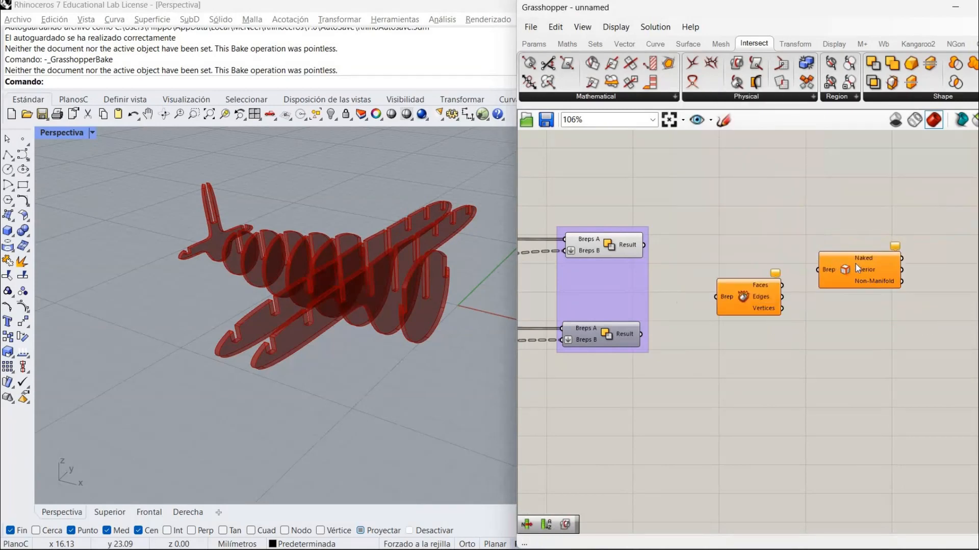
drag(856, 264, 879, 265)
drag(733, 305, 644, 245)
click(681, 295)
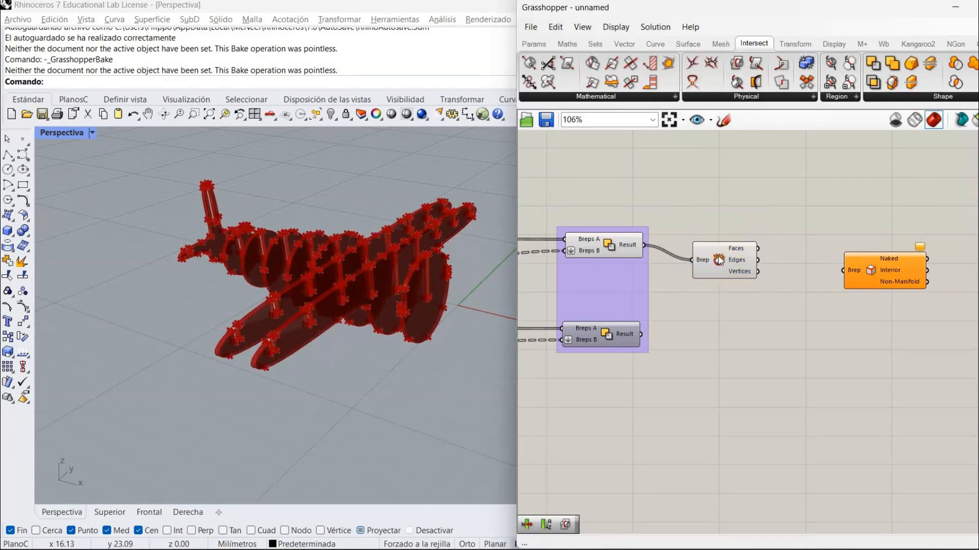
Turn off the Deconstruct Brep preview and move the component closer to the Solid Difference group
right_click(718, 256)
click(743, 280)
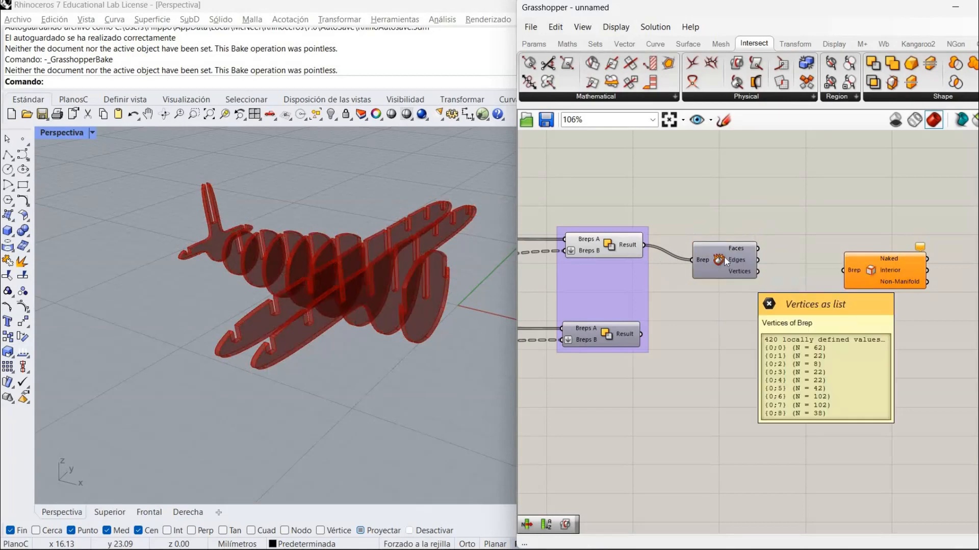
drag(710, 251, 695, 247)
click(738, 286)
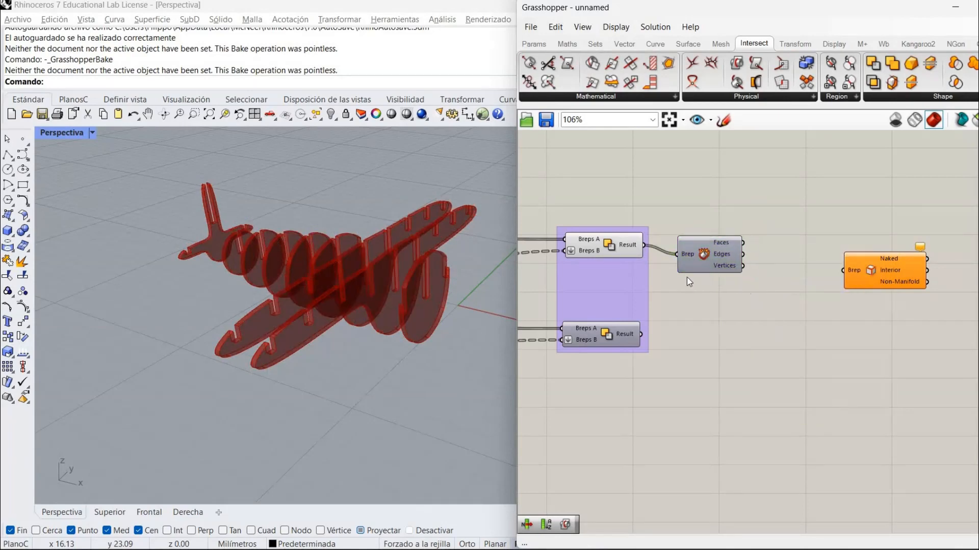
Add an Area component fed by the Faces of Deconstruct Brep, and move Brep Edges farther away to make room
right_drag(724, 241, 688, 240)
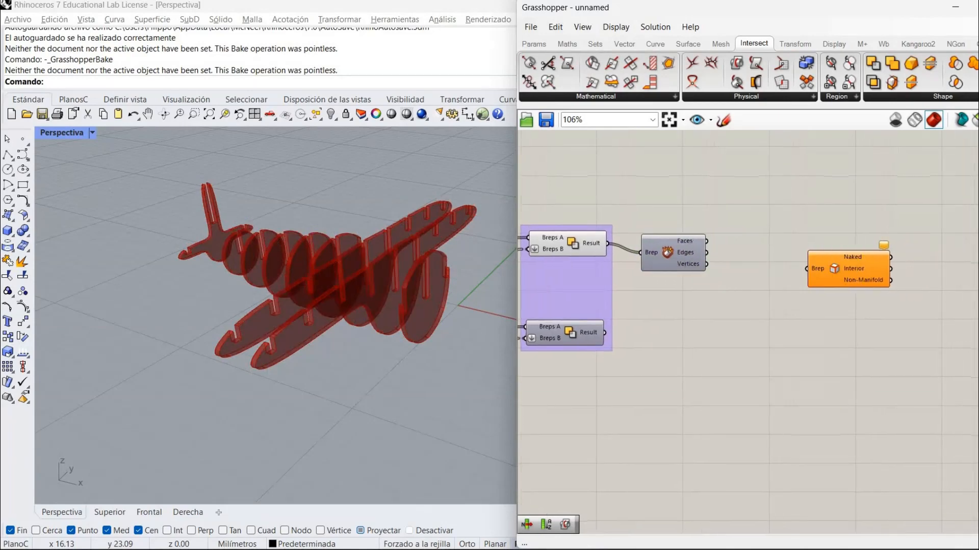
double_click(779, 277)
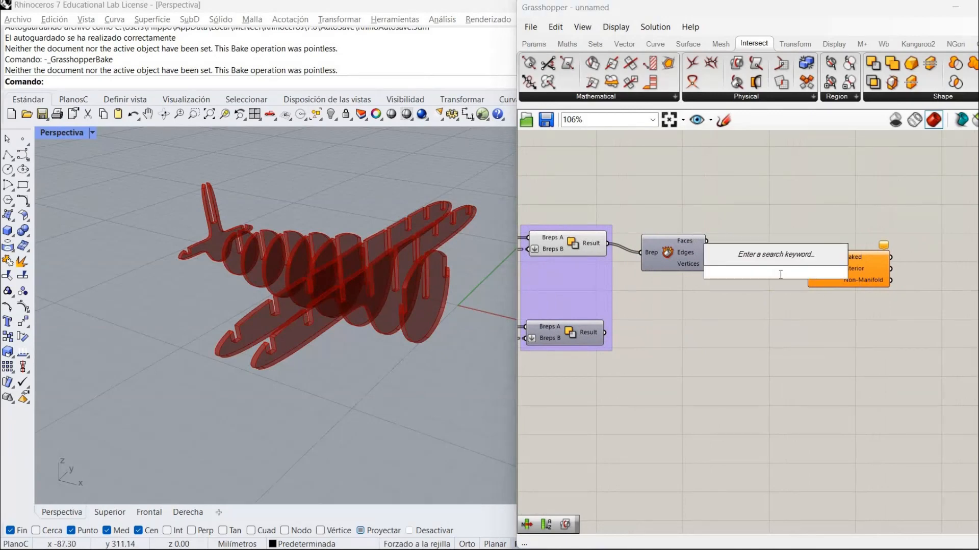
text(are)
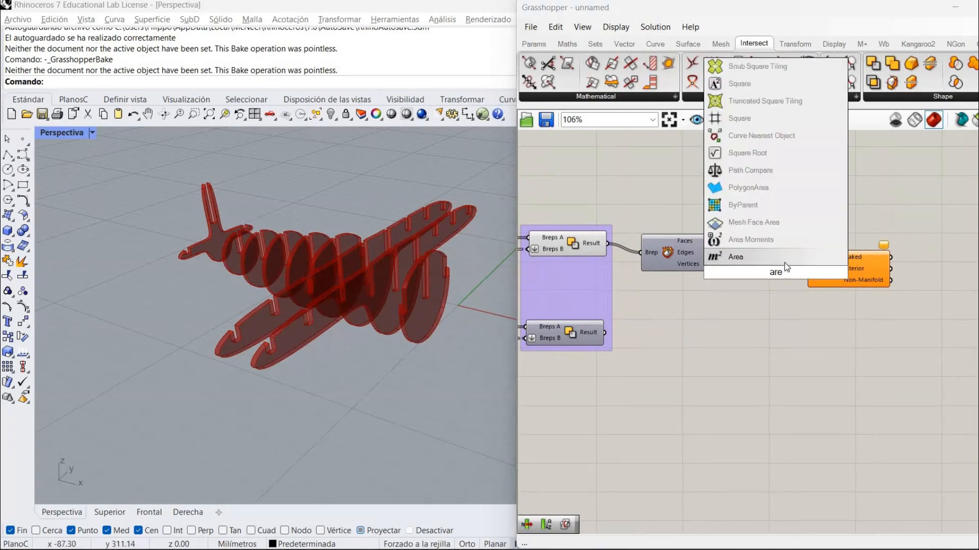
key(Return)
drag(872, 274, 917, 275)
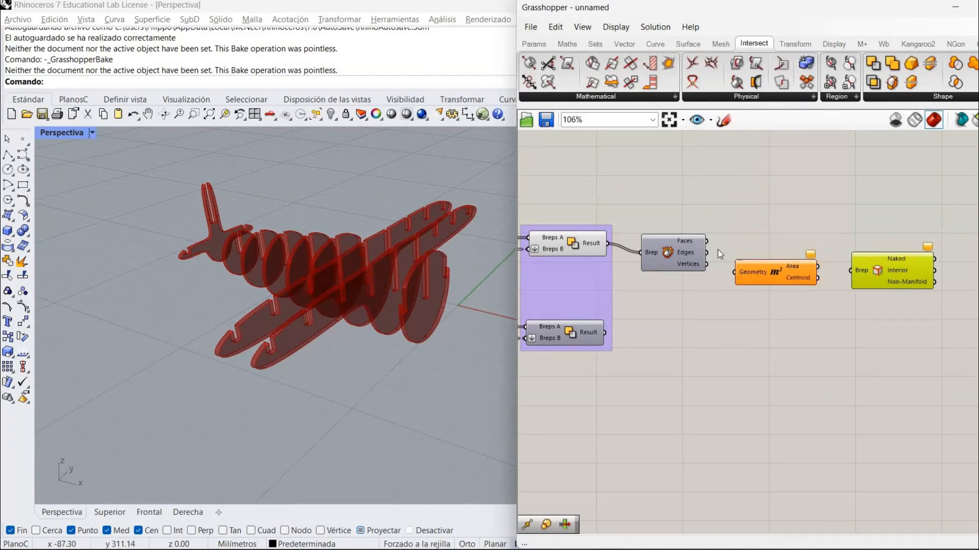
drag(738, 253, 768, 258)
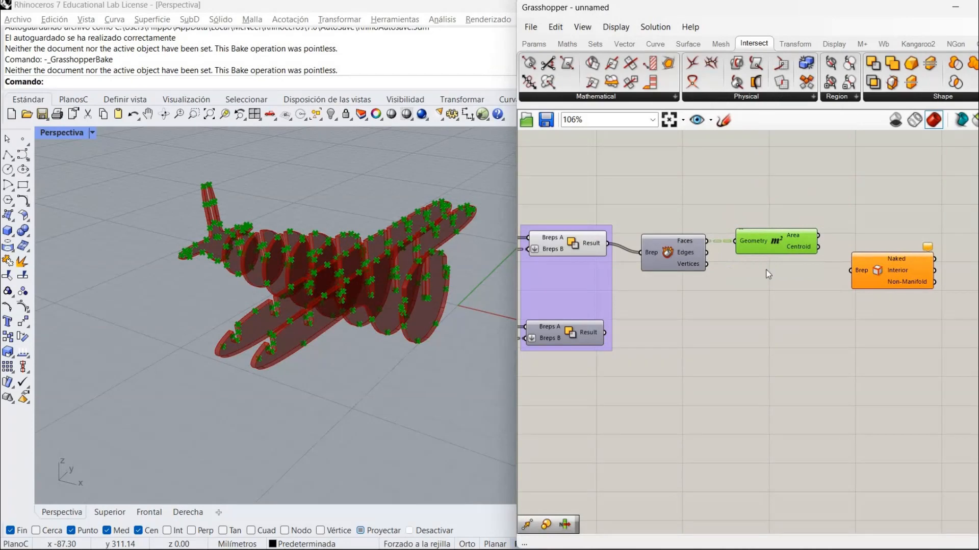
right_drag(774, 280, 673, 274)
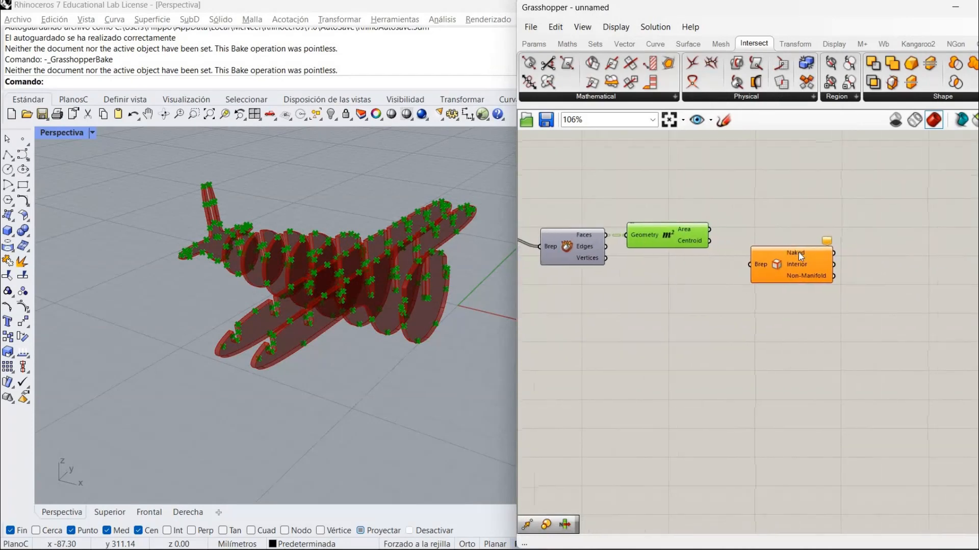
drag(795, 255, 841, 276)
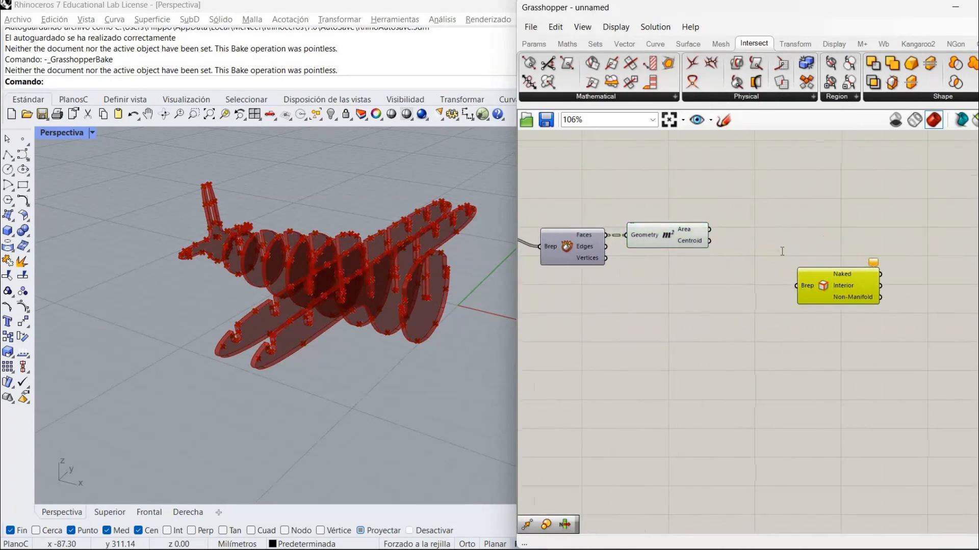
Add a Sort List component after the Area component and move Area up to clear space for its wires
double_click(782, 251)
text(sort)
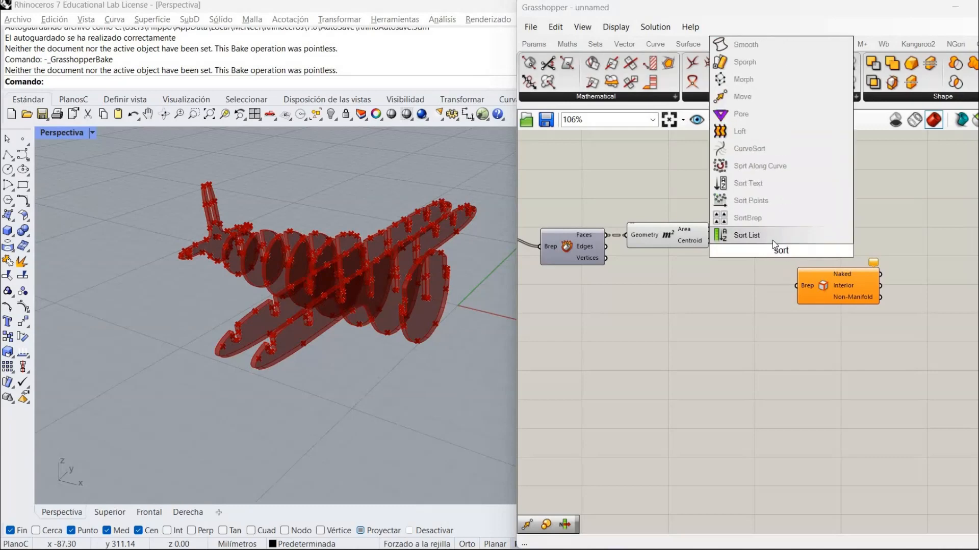
click(772, 241)
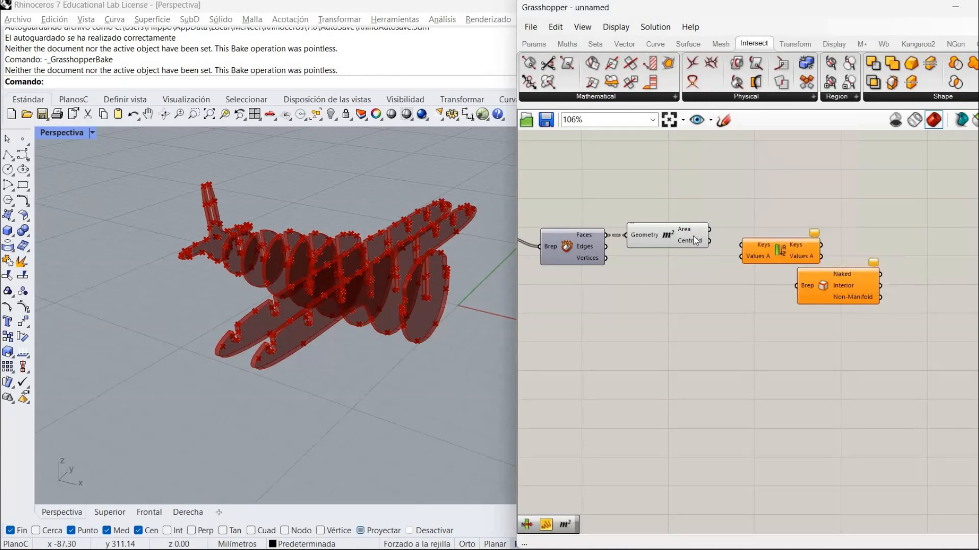
drag(688, 235, 692, 210)
click(656, 247)
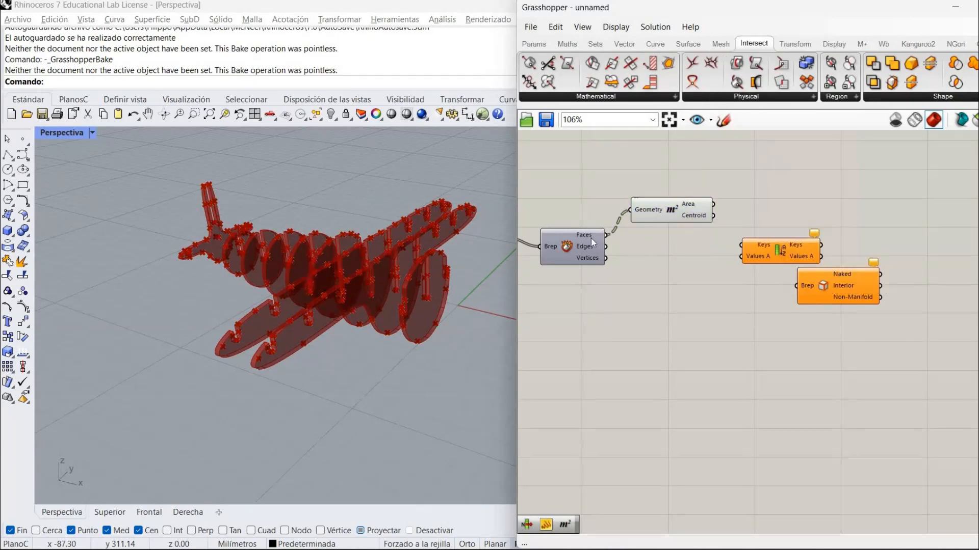
Wire the Deconstruct Brep Faces to the Keys of Sort List and the Area values to Values A
mouse_move(592, 238)
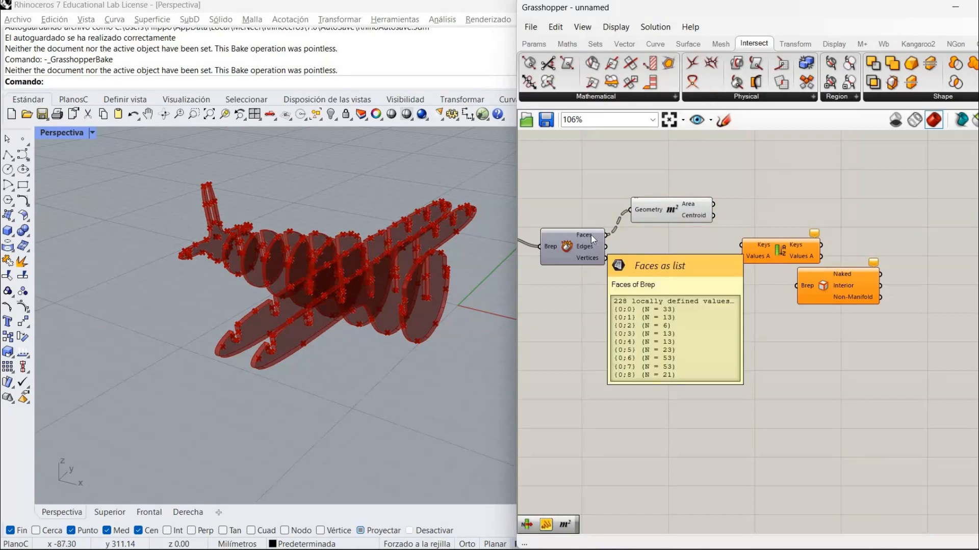
drag(610, 237, 739, 249)
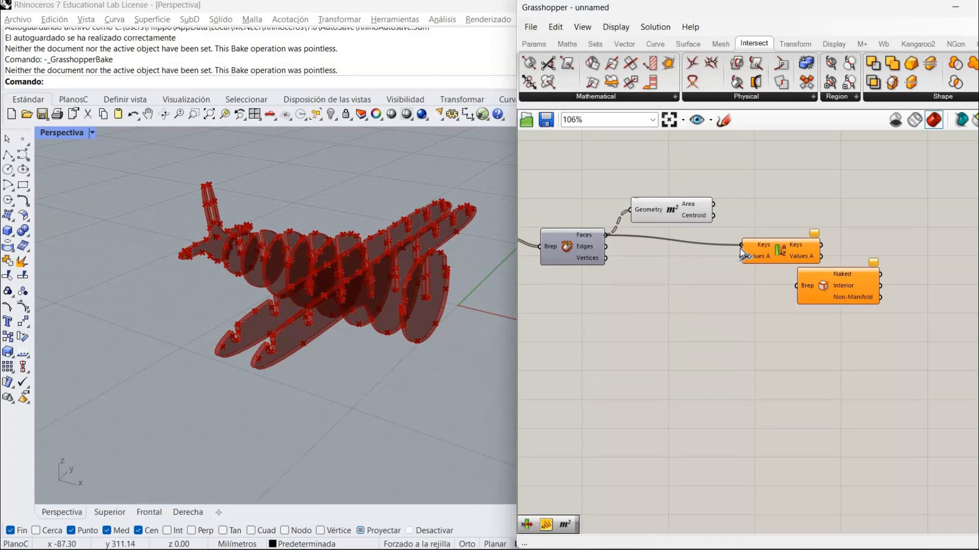
drag(713, 204, 737, 263)
Move Brep Edges farther from Sort List and turn off the Area component's preview
right_drag(679, 254, 610, 244)
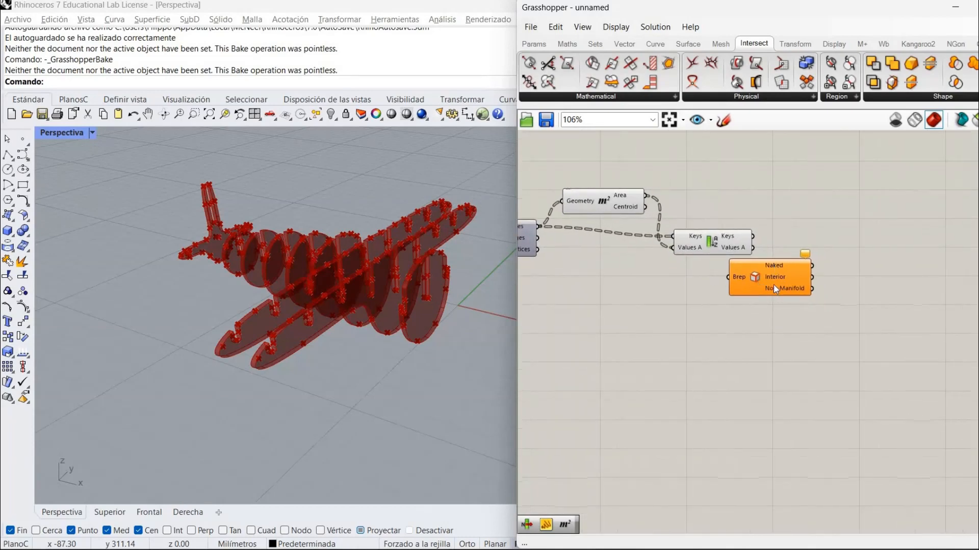
drag(759, 284, 812, 301)
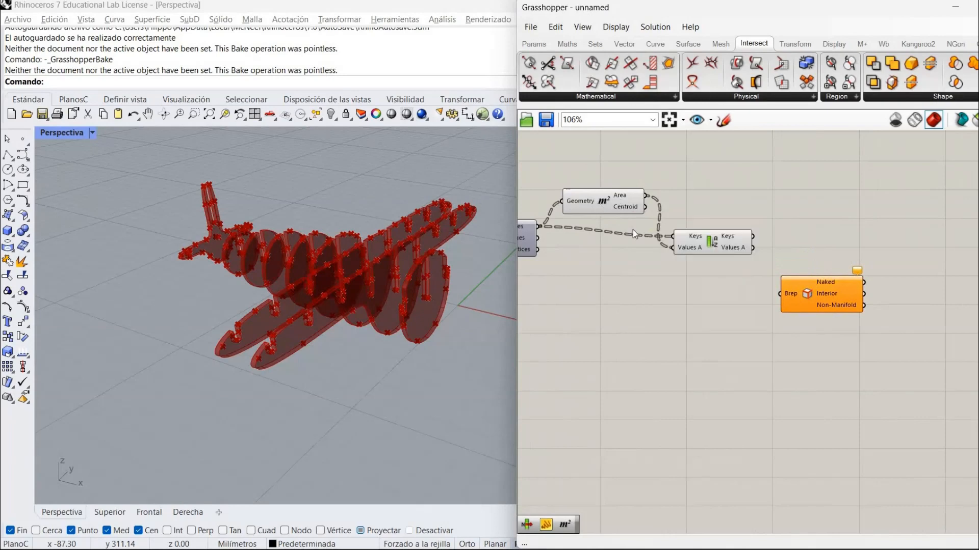
right_click(598, 202)
click(639, 231)
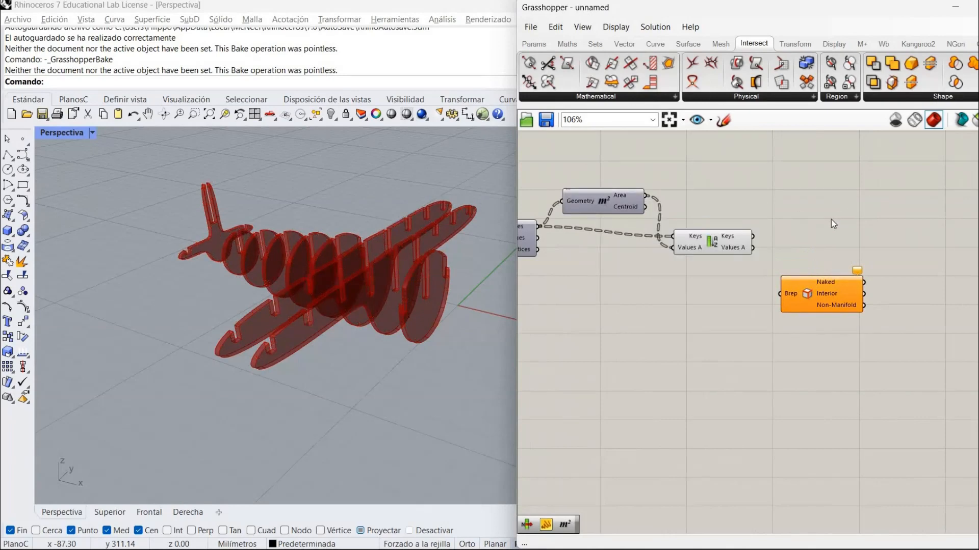
Add a Panel beside Sort List and connect it to the Values A output
double_click(832, 219)
text(pane)
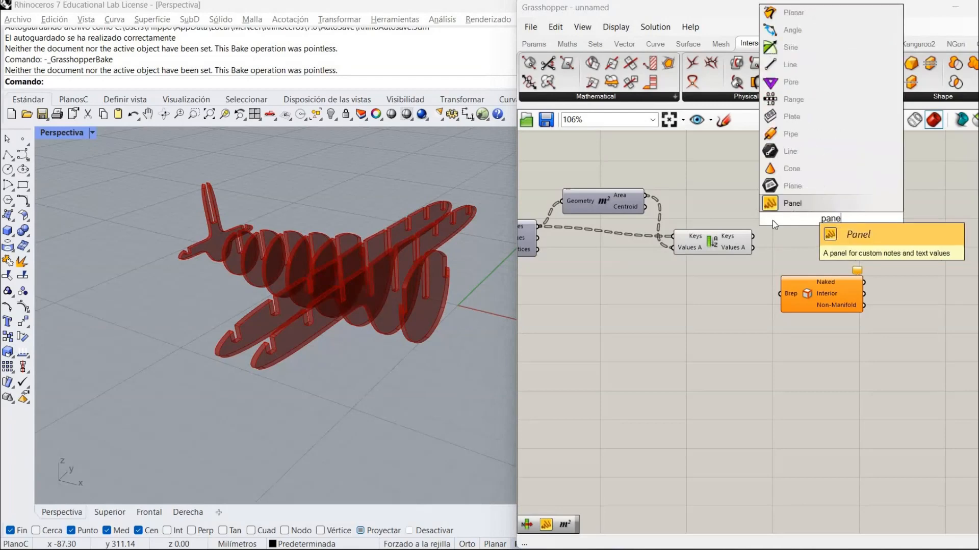
click(803, 205)
drag(783, 220, 753, 237)
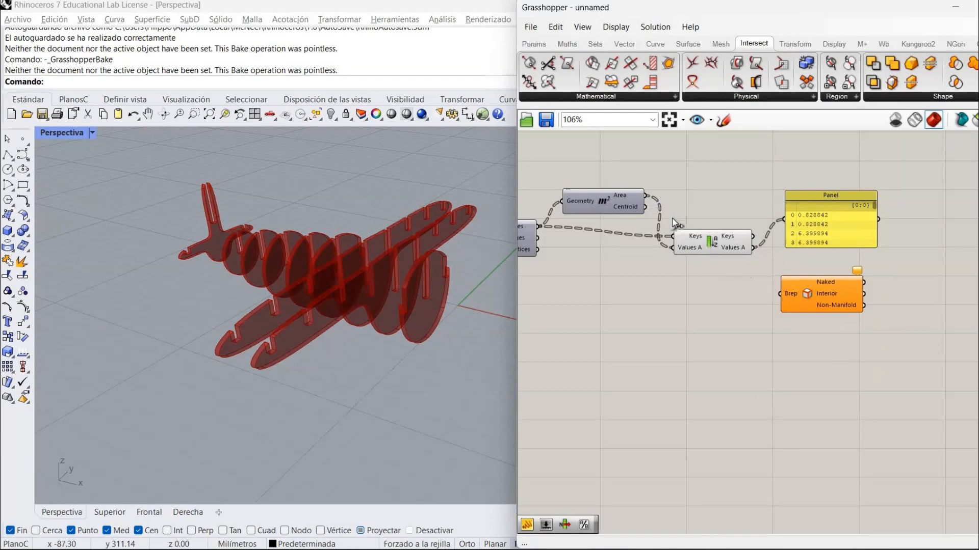
Swap the Sort List inputs so that Area feeds Keys and the Deconstruct Brep Faces feed Values A
drag(673, 236, 646, 196)
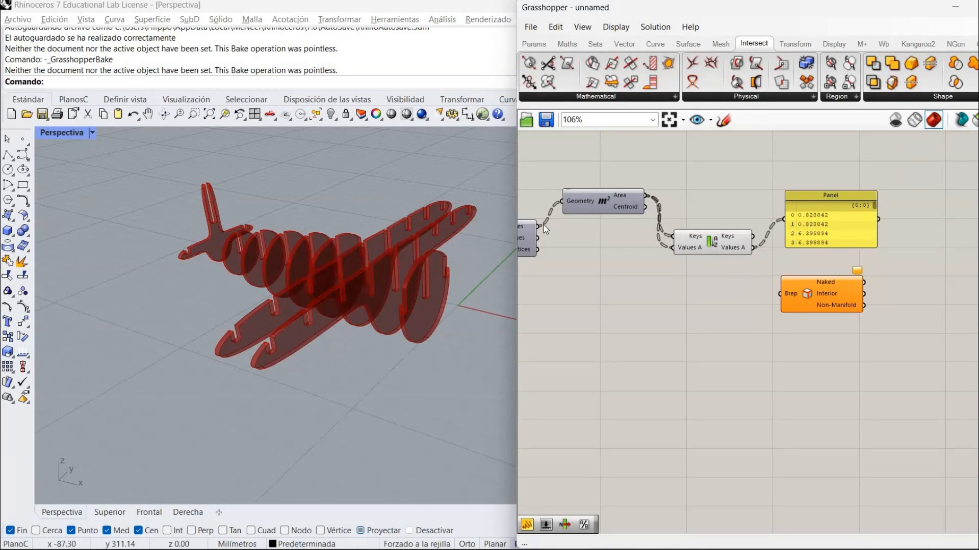
drag(557, 230, 674, 248)
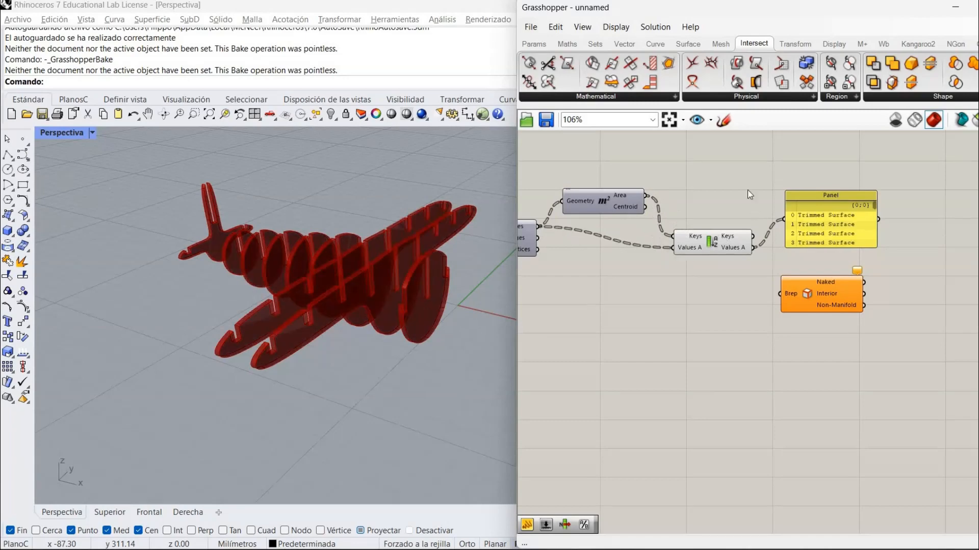
right_drag(700, 178, 651, 176)
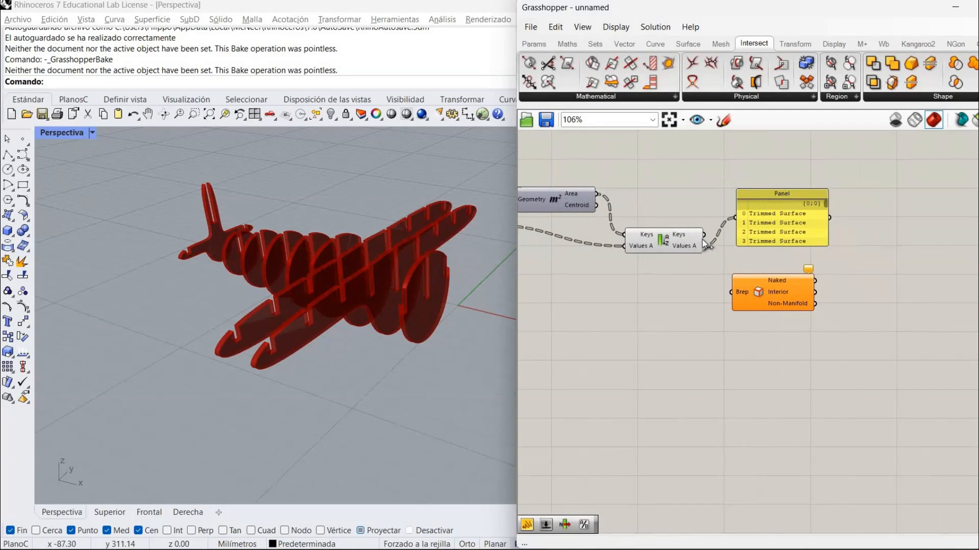
Connect the Panel to the Keys output of Sort List, make it taller and review the sorted areas in each branch
drag(704, 235, 735, 217)
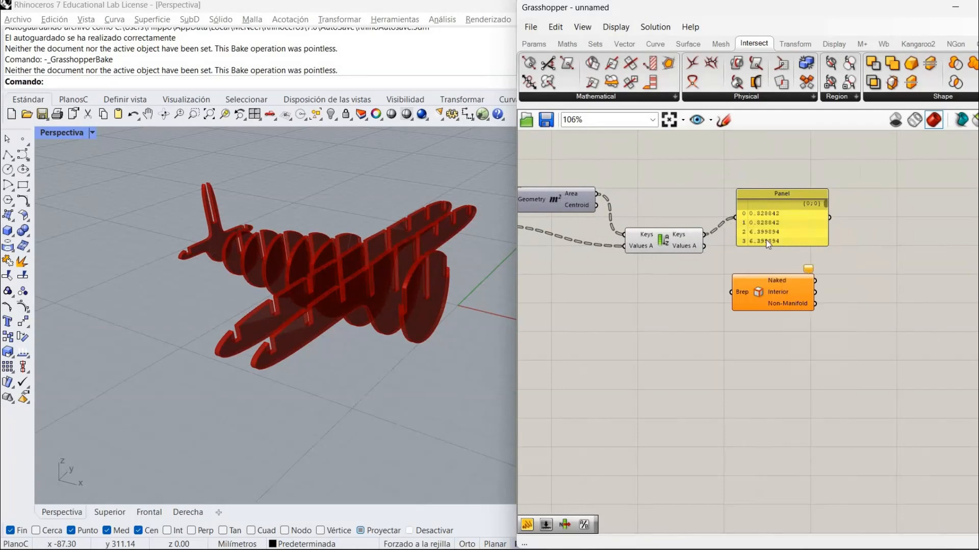
drag(775, 245, 774, 296)
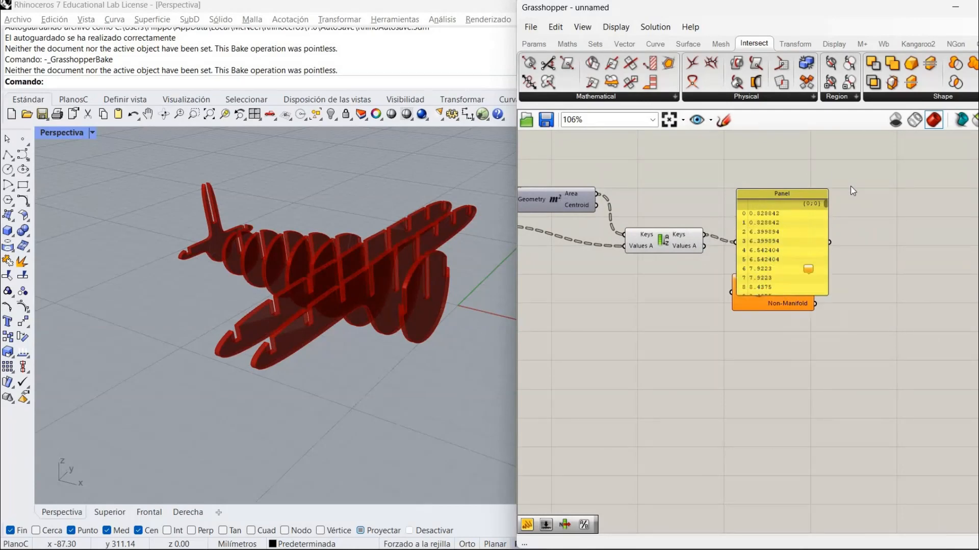
click(827, 204)
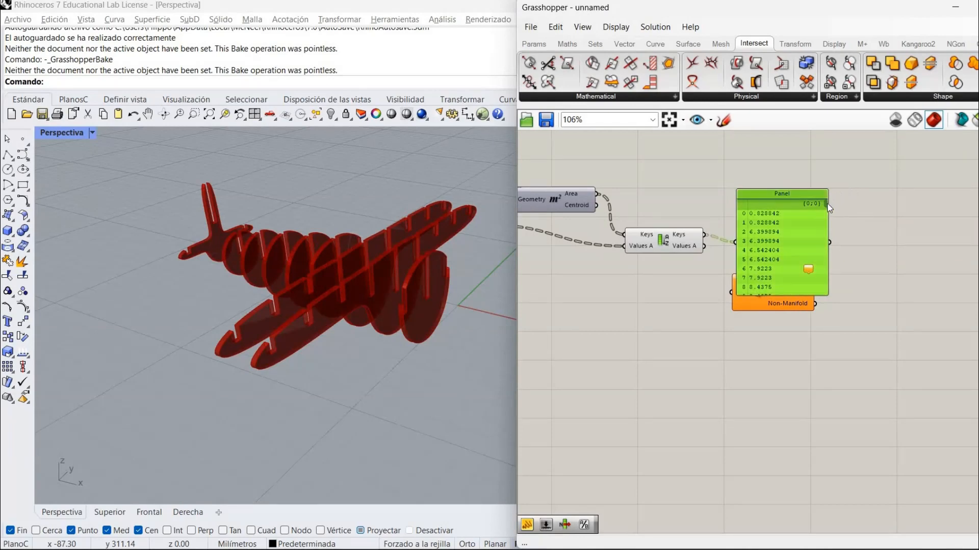
click(830, 203)
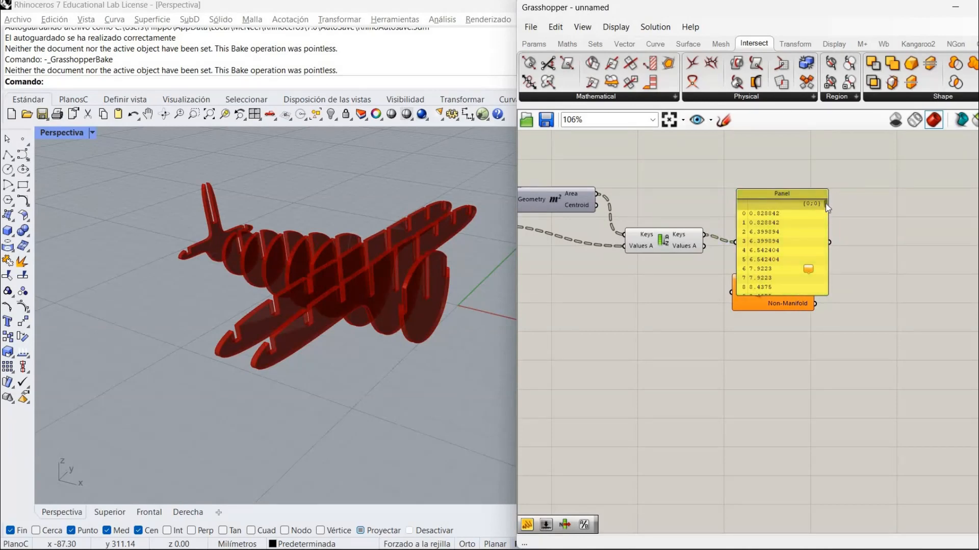
scroll(830, 208, down, 3)
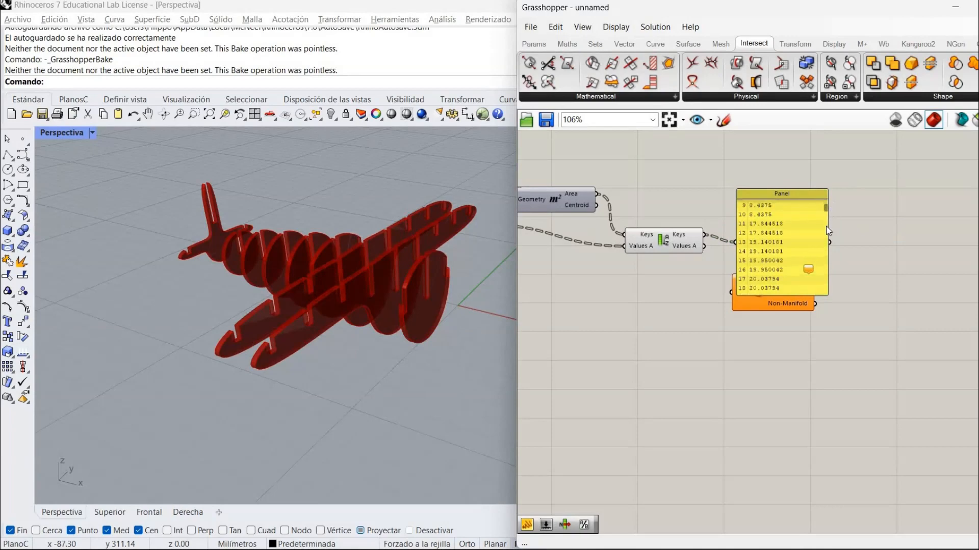
click(827, 228)
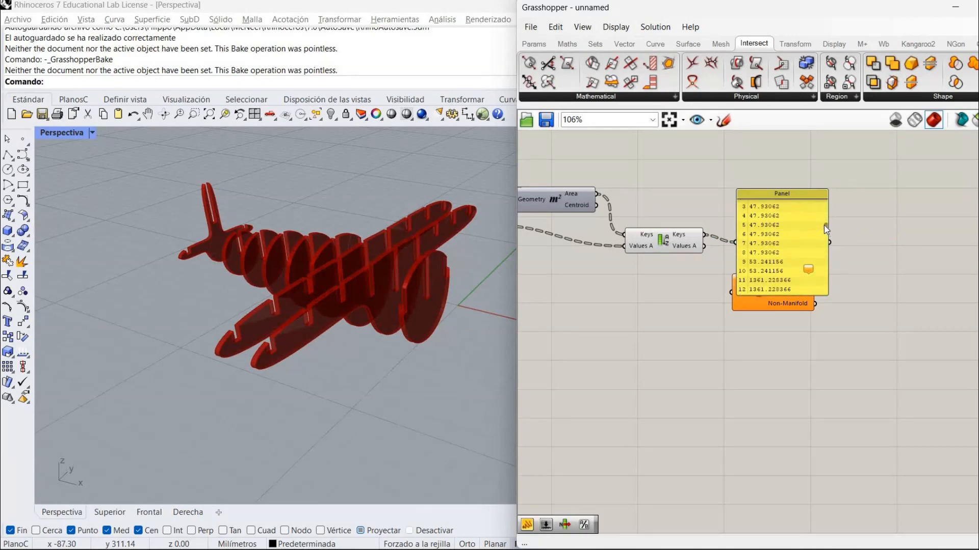
scroll(826, 230, up, 1)
scroll(816, 273, down, 4)
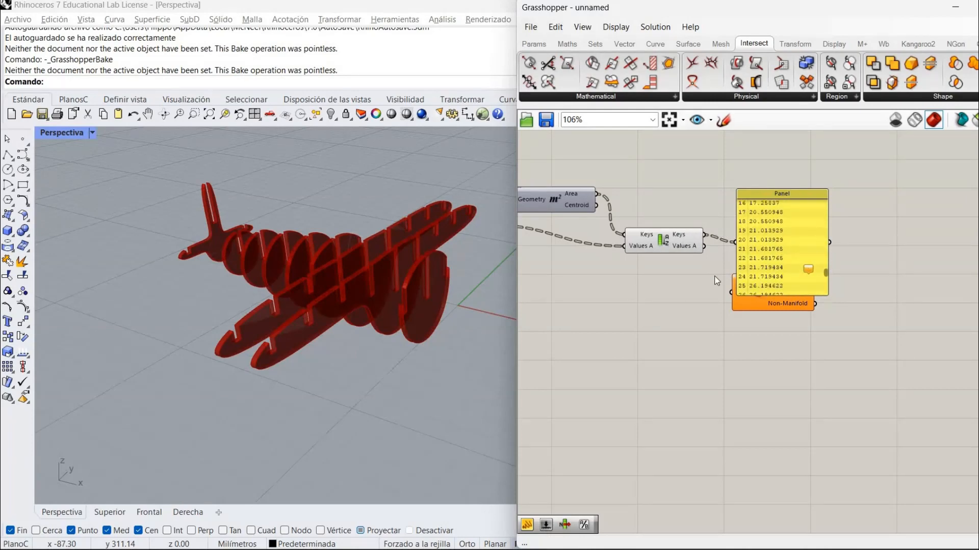
Reverse the Keys output of Sort List and check the order at the start of the Panel's list
right_click(691, 239)
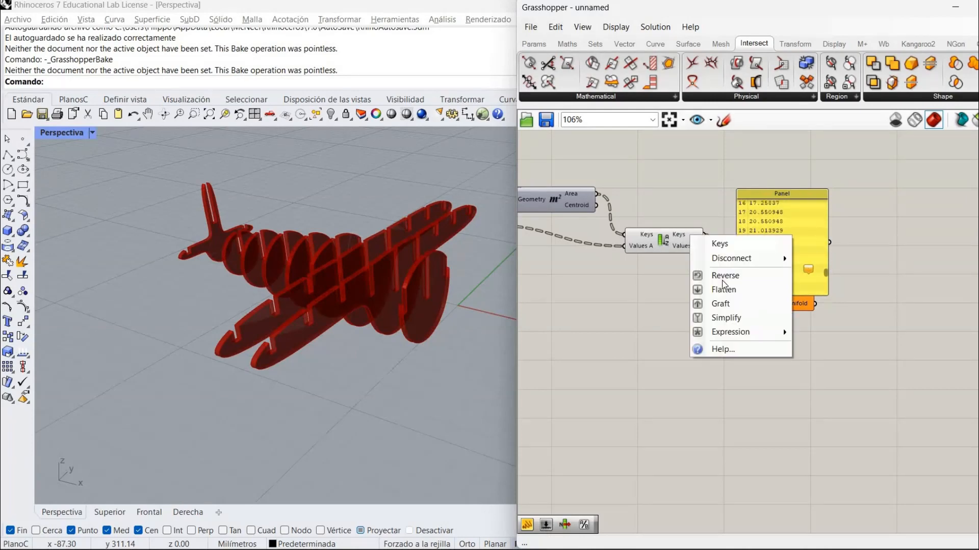
click(767, 278)
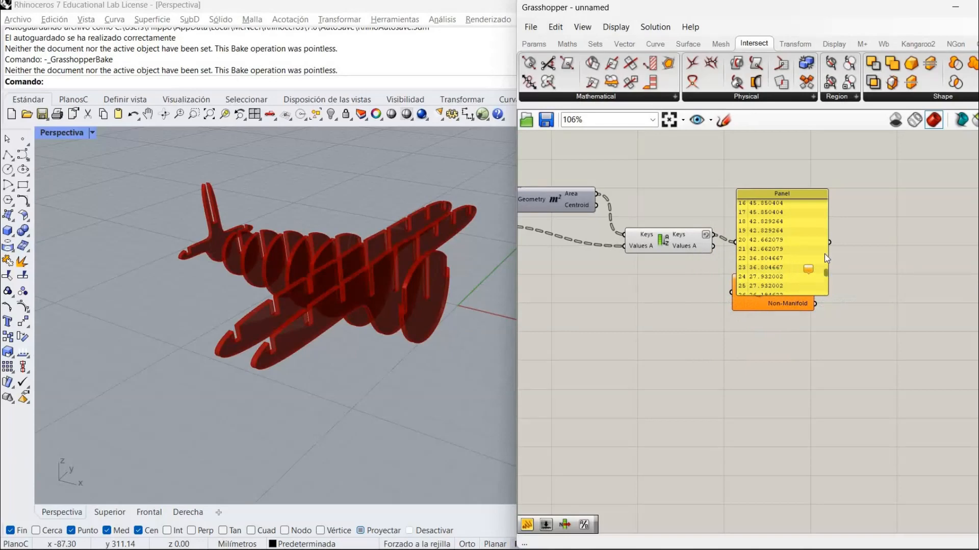
scroll(811, 205, up, 5)
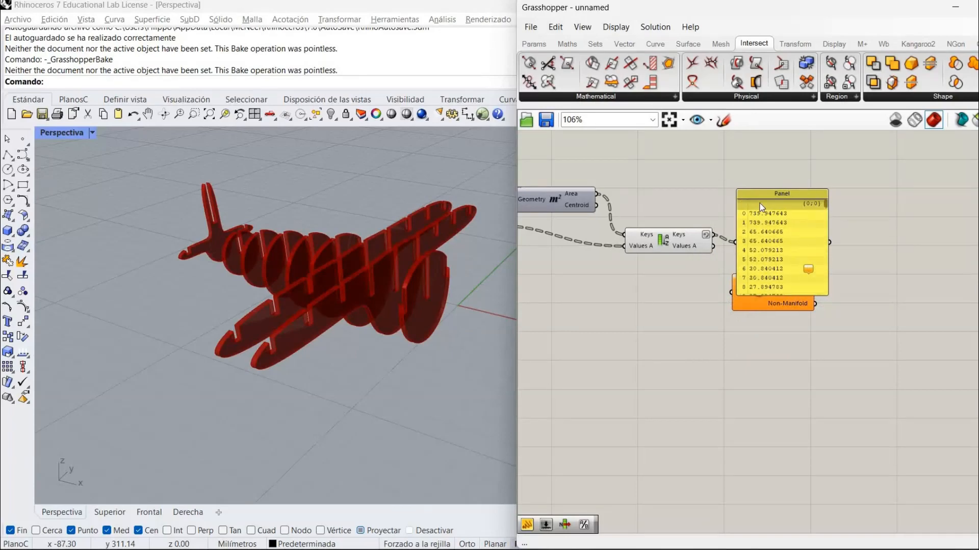
Move the Panel and Brep Edges apart, and reverse the Values A output of Sort List
drag(760, 206, 791, 164)
click(763, 269)
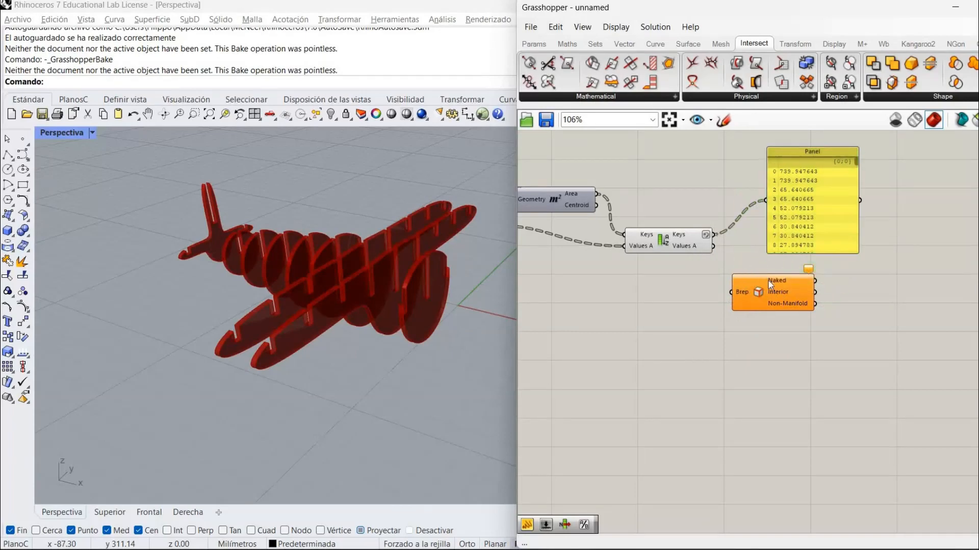
drag(770, 285, 791, 306)
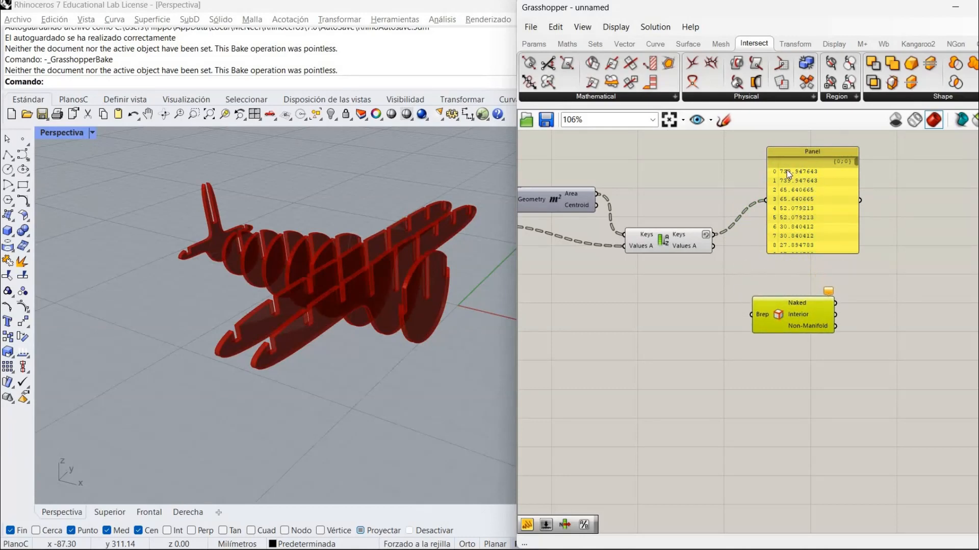
right_click(700, 249)
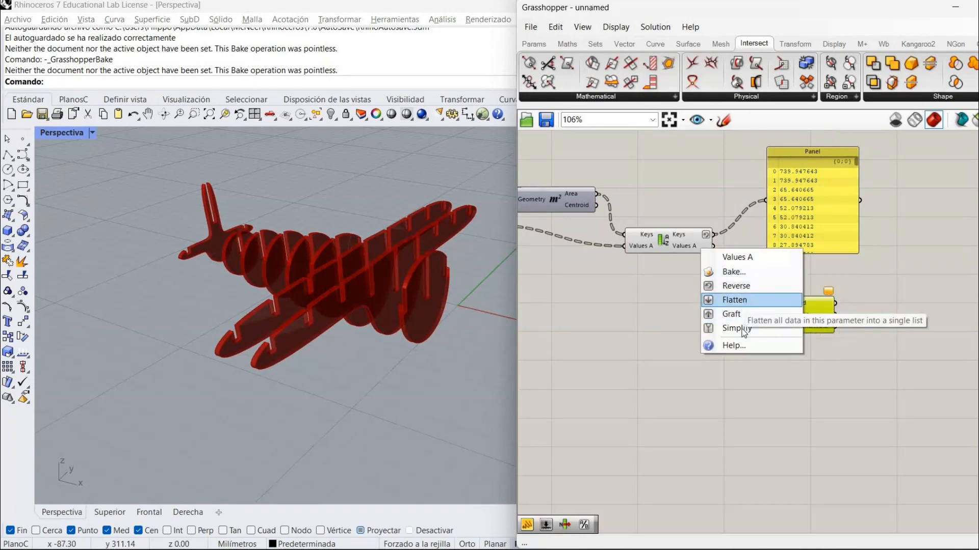
click(735, 287)
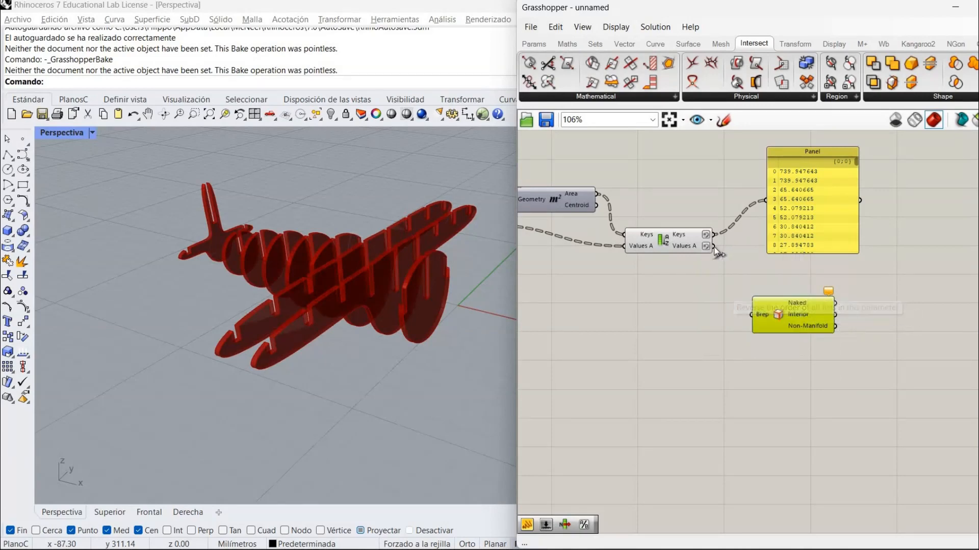
Add a List Item component and feed its List input with the reversed Values A of Sort List
click(762, 267)
double_click(762, 267)
text(lis)
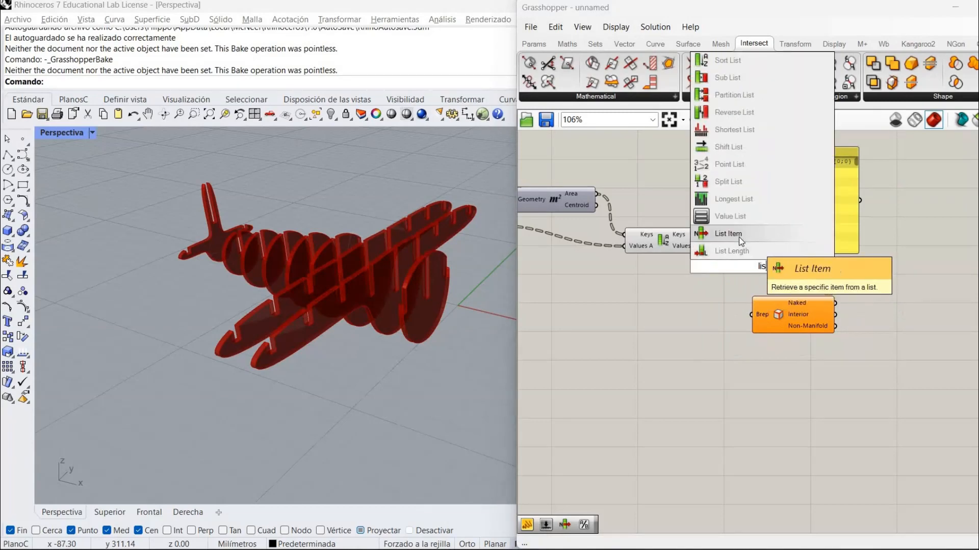
click(738, 235)
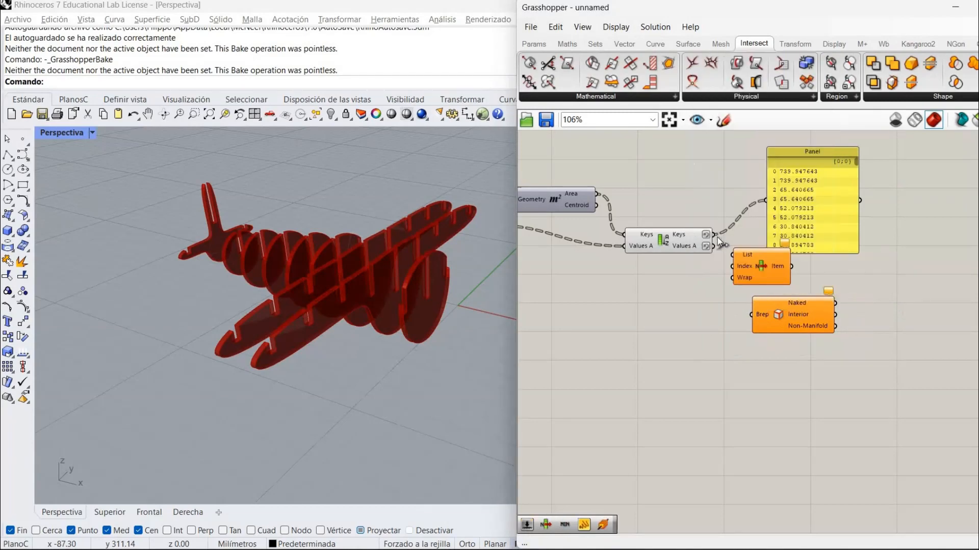
drag(713, 249, 733, 254)
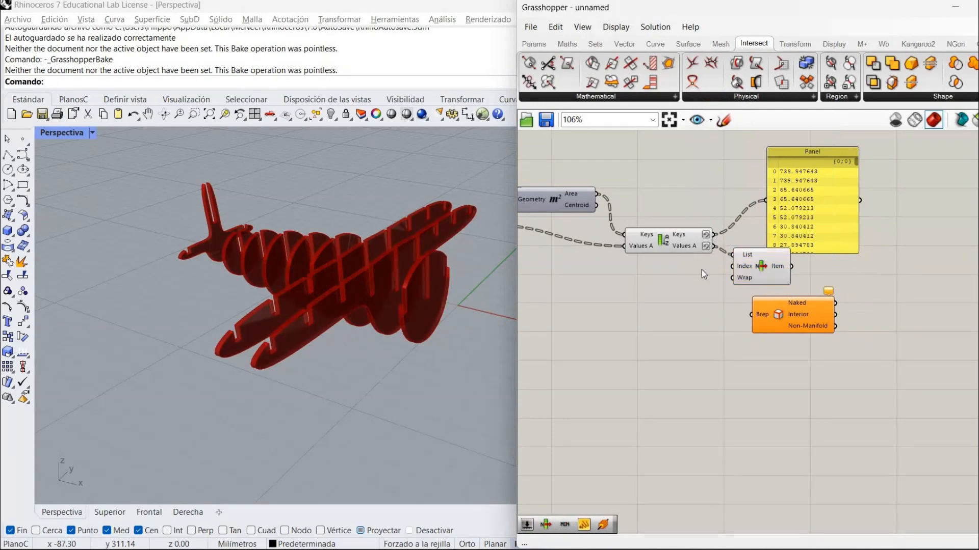
Turn off the Sort List preview and select List Item to inspect its picked faces on the airplane
right_click(665, 243)
click(757, 278)
drag(753, 278, 755, 277)
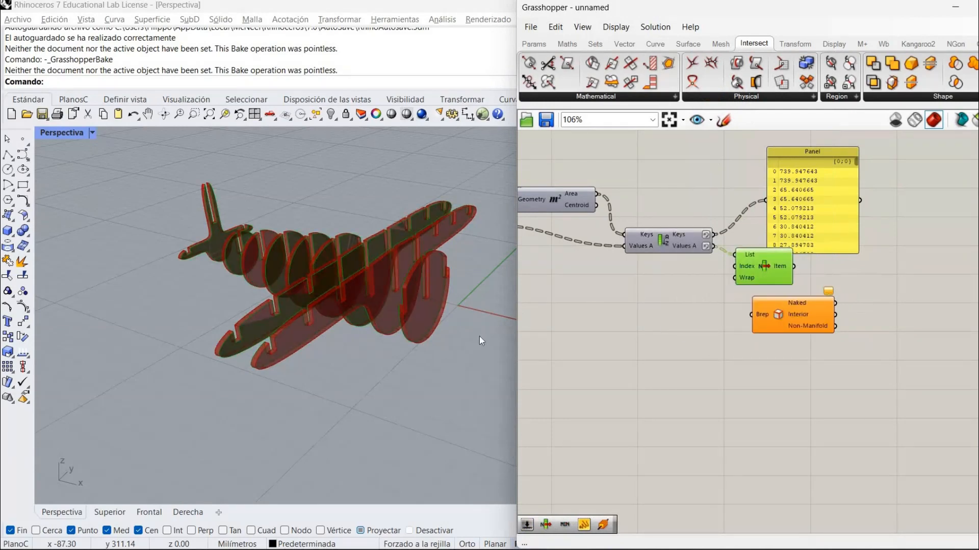
right_drag(474, 352, 451, 352)
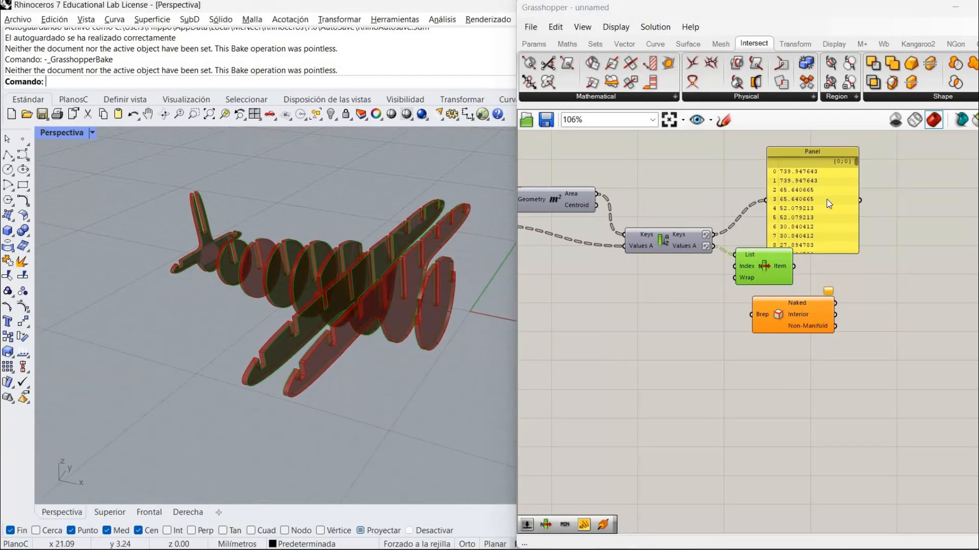
Move Brep Edges beside List Item, feed its Brep input with the Item output and turn off the List Item preview
drag(809, 316, 865, 292)
drag(793, 266, 814, 290)
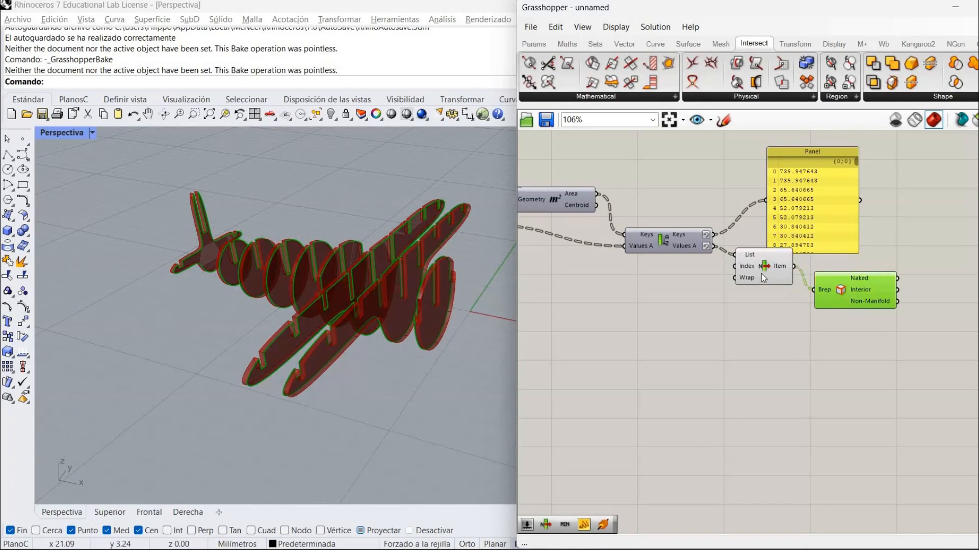
right_click(778, 283)
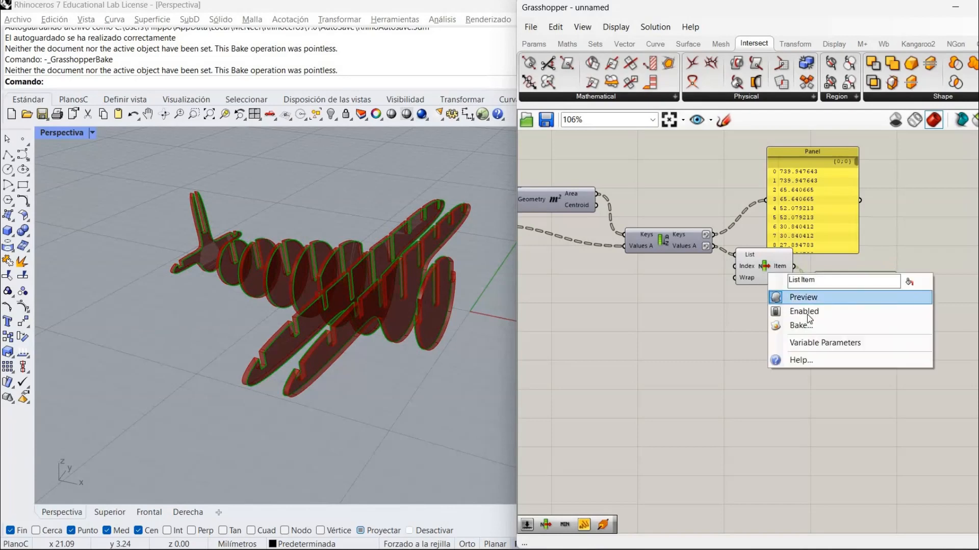
click(804, 296)
right_drag(761, 309, 742, 308)
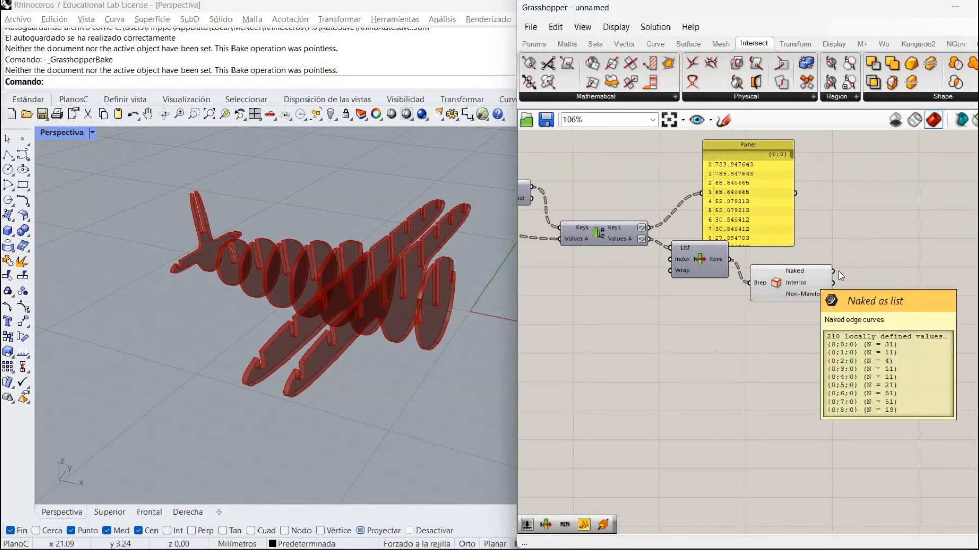
Add a Join Curves component and feed its Curves input with the Naked output of Brep Edges
double_click(879, 258)
text(join)
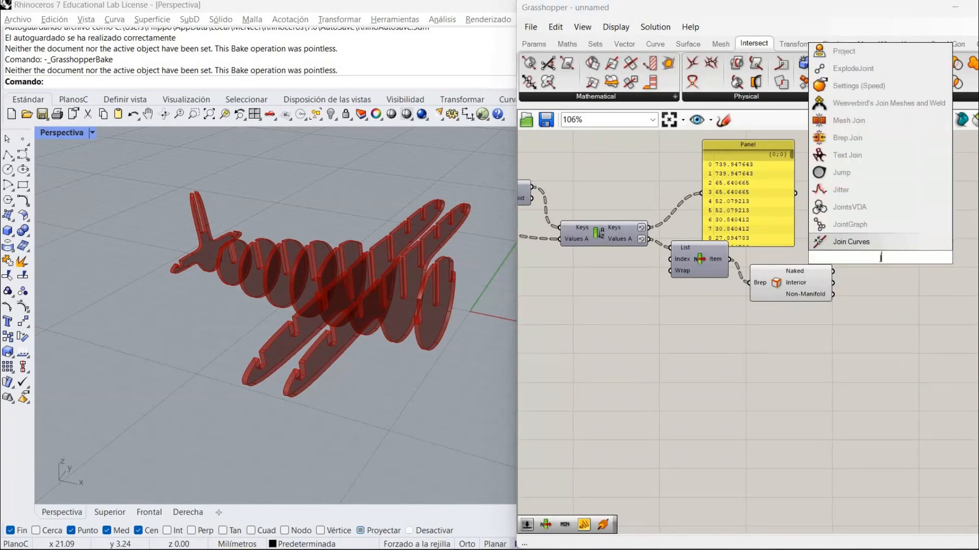
click(871, 242)
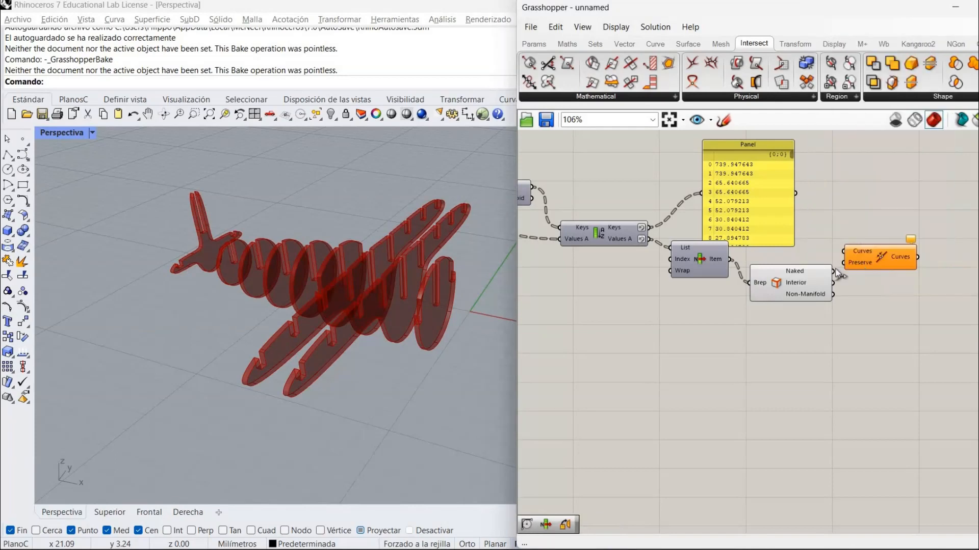
drag(879, 257, 856, 270)
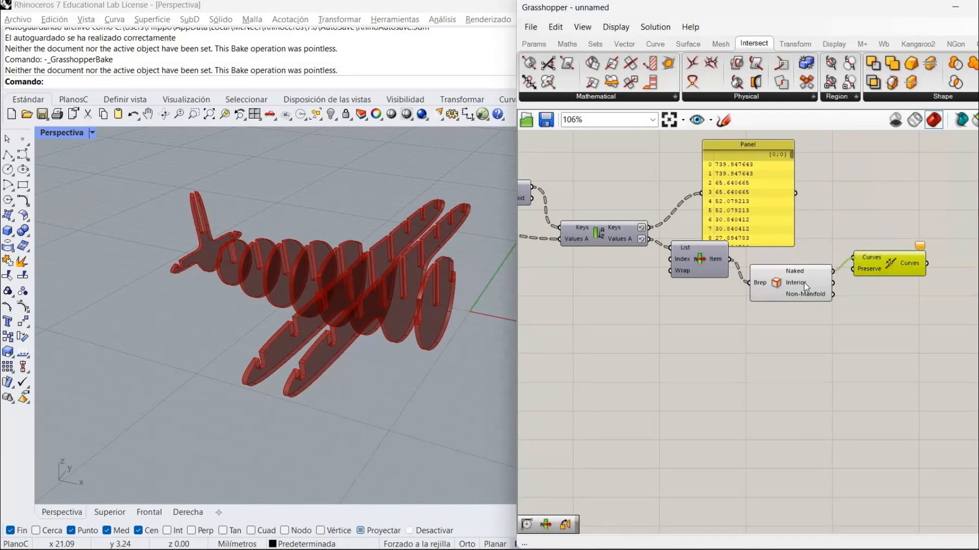
Turn off the previews of Brep Edges and the Solid Difference component feeding Deconstruct Brep
right_click(805, 305)
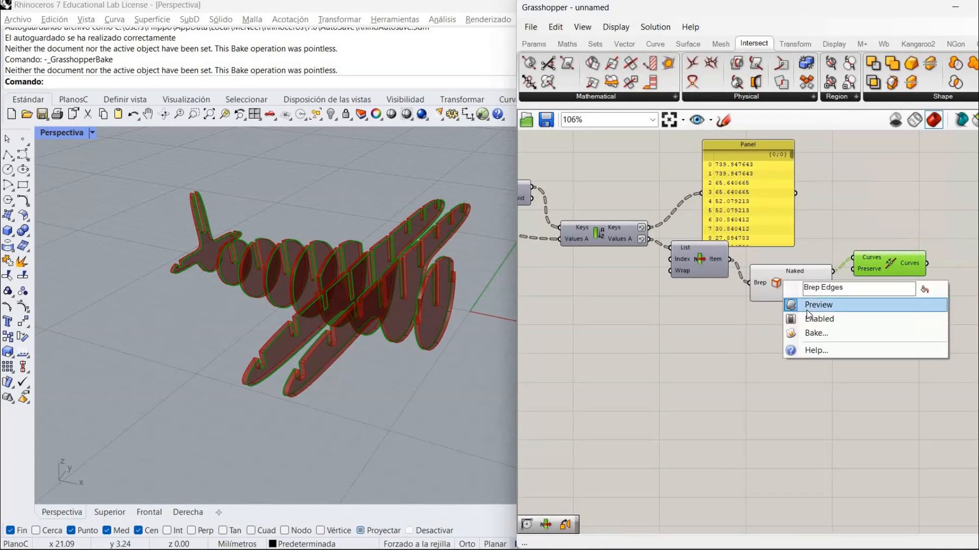
click(806, 311)
click(793, 308)
right_drag(739, 323, 787, 316)
right_drag(546, 236, 605, 211)
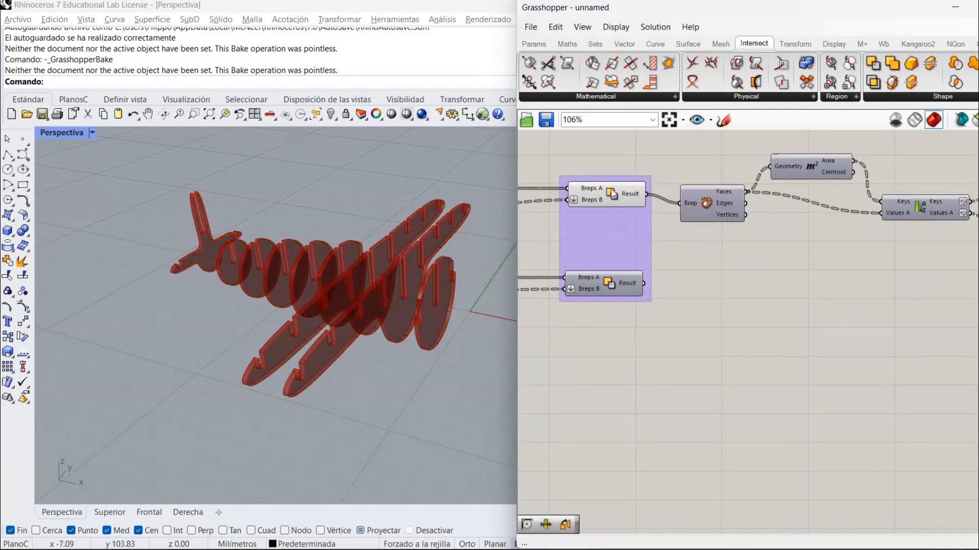
right_click(712, 215)
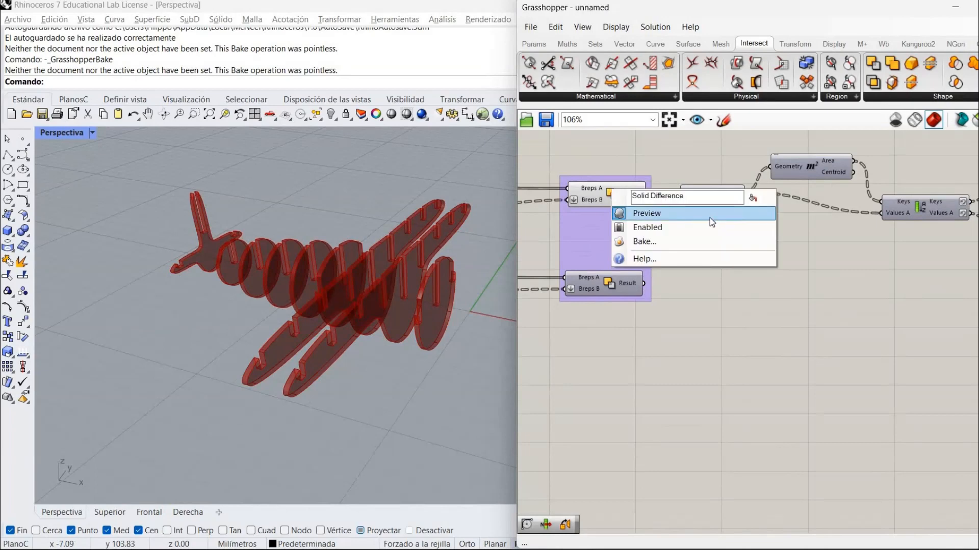
click(709, 218)
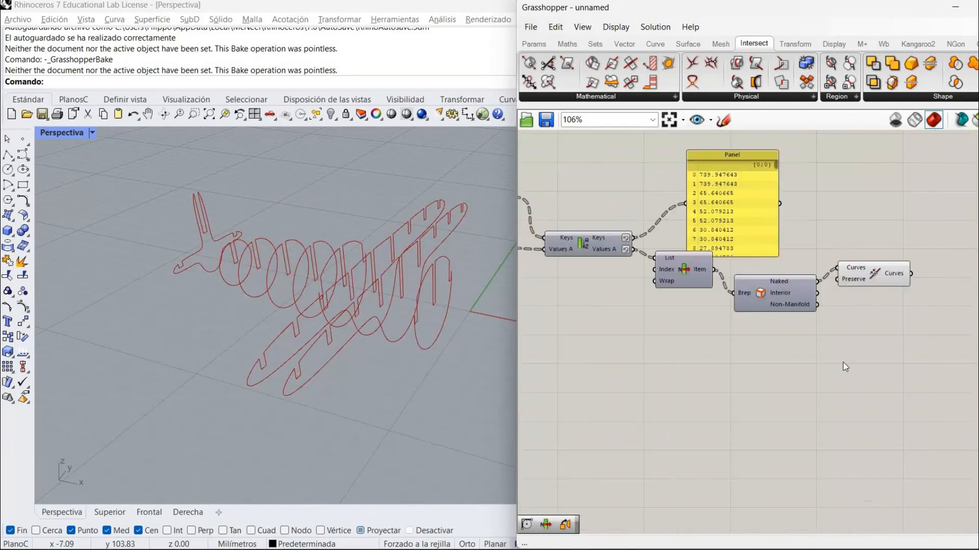
Space Join Curves and Brep Edges apart on the canvas and inspect the joined rib outlines on the airplane
right_drag(842, 362, 737, 382)
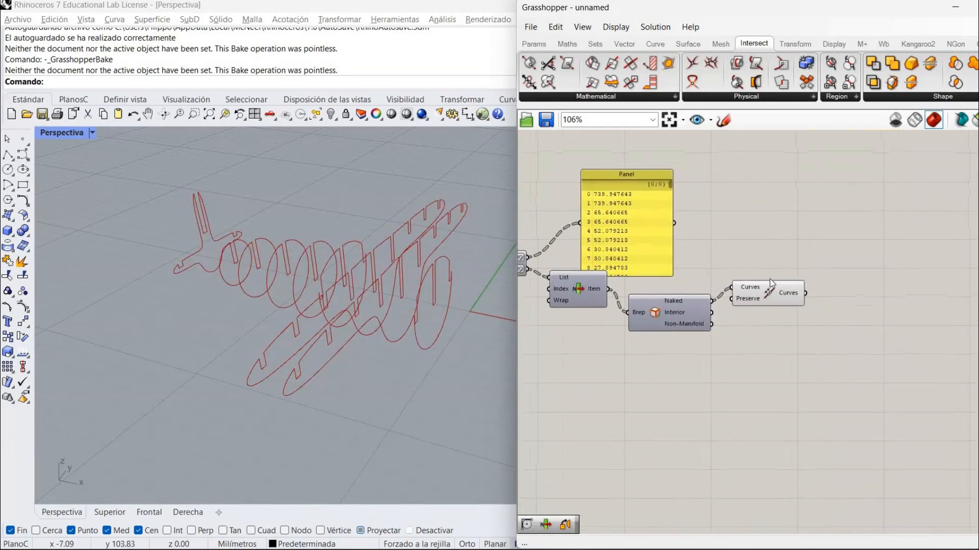
drag(781, 280, 799, 269)
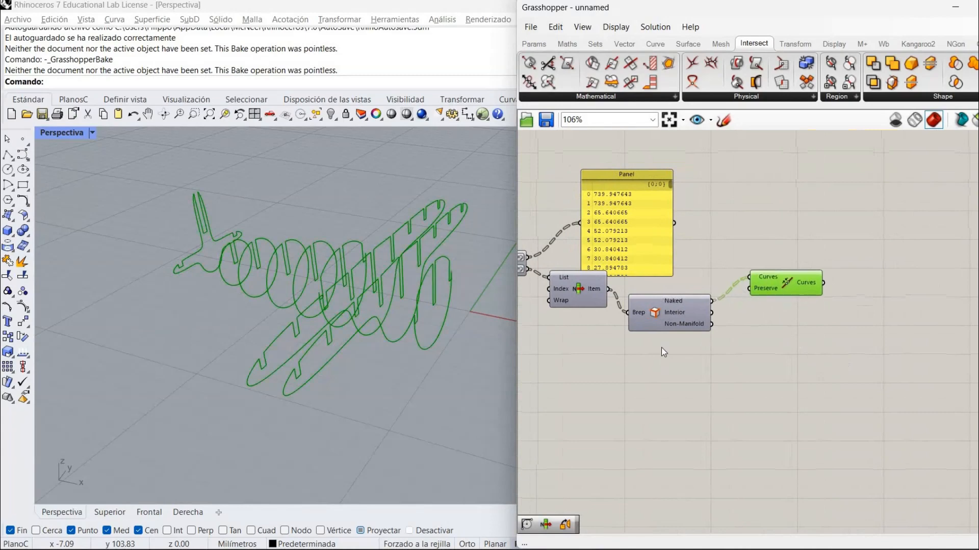
drag(668, 311, 673, 296)
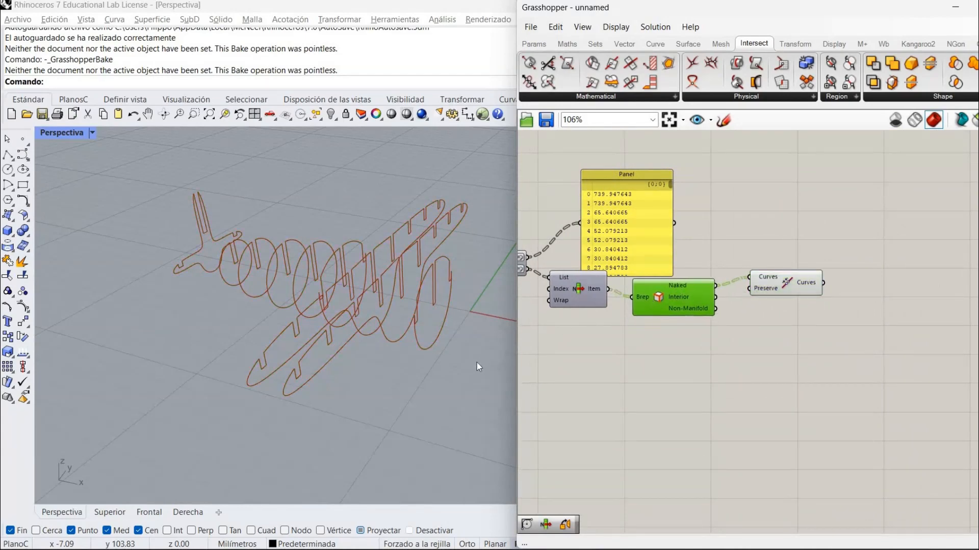
right_drag(476, 362, 445, 396)
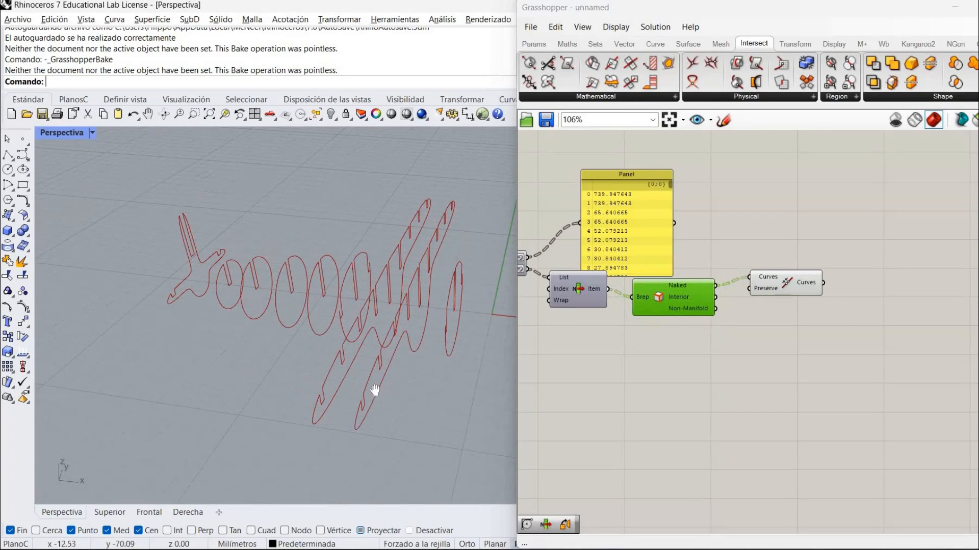
right_drag(375, 389, 329, 374)
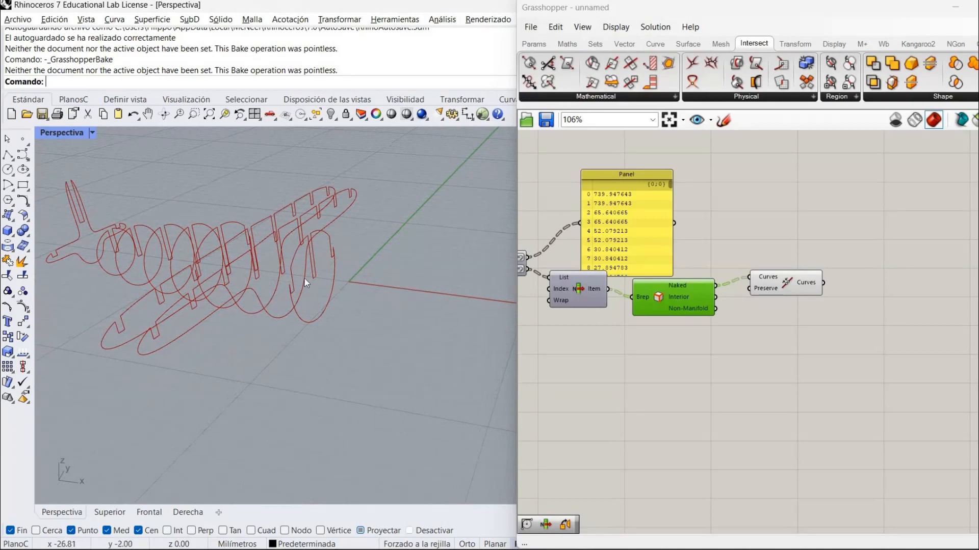
Add an Orient component to the right of Join Curves and feed its Geometry input with the joined Curves
double_click(880, 314)
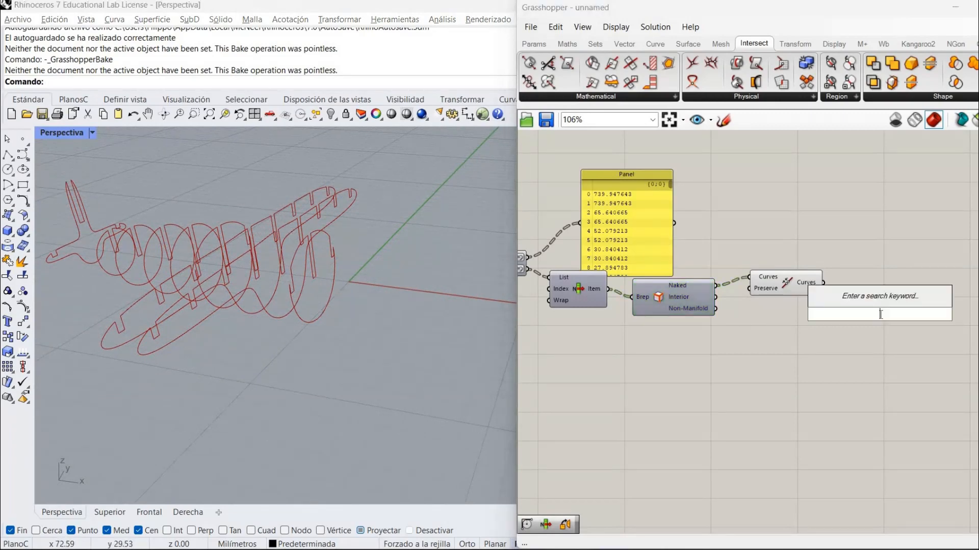
text(ori)
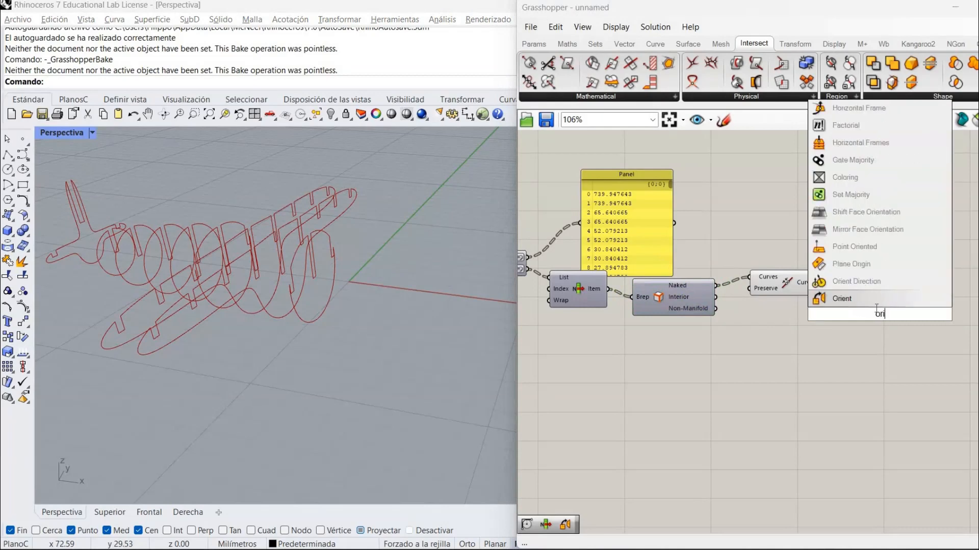
click(873, 303)
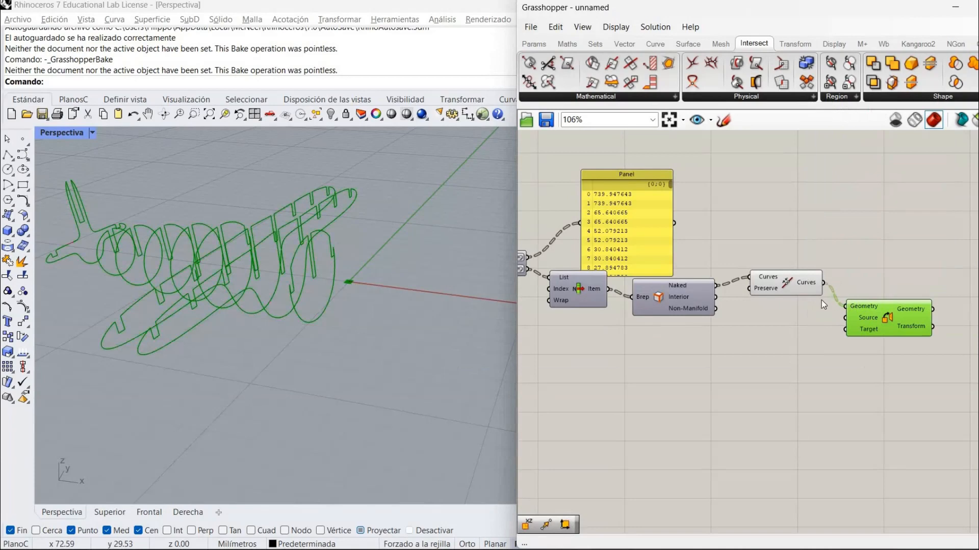
click(793, 316)
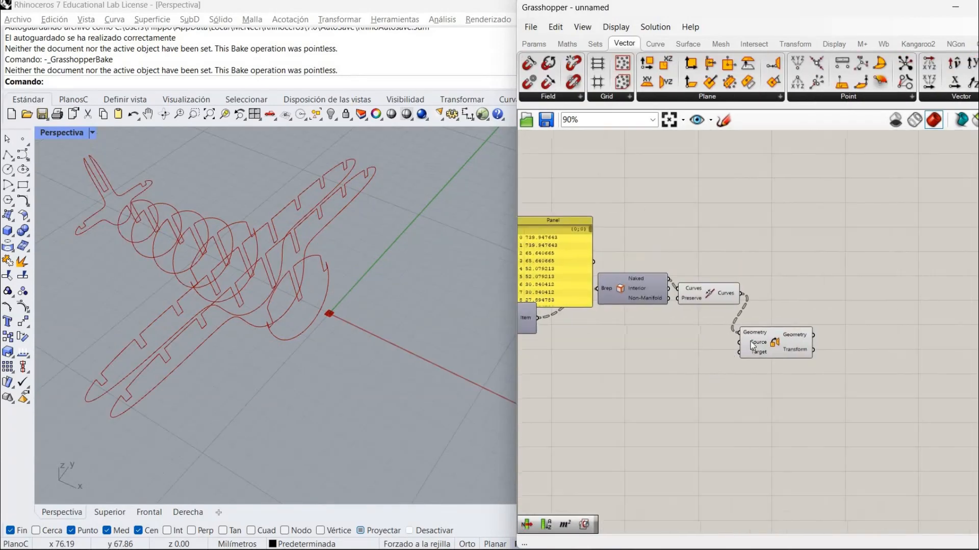
drag(776, 341, 809, 338)
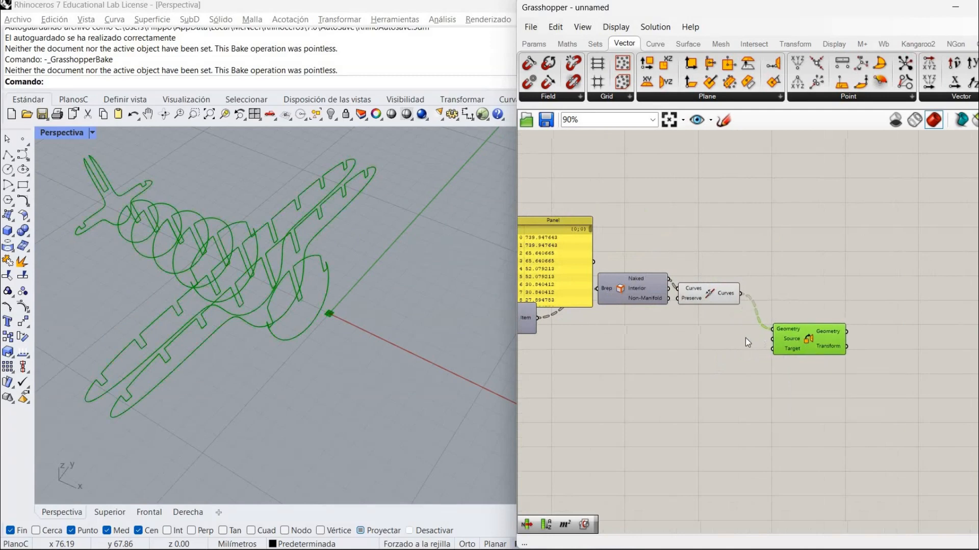
click(742, 338)
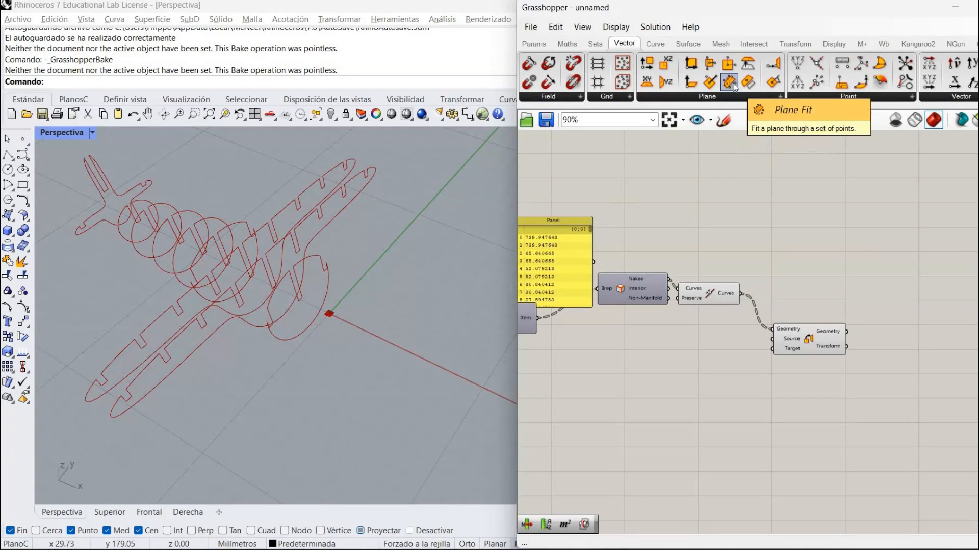
Add Plane Fit and Deconstruct Brep components below Brep Edges, and feed Deconstruct Brep with the List Item output
drag(732, 85, 696, 374)
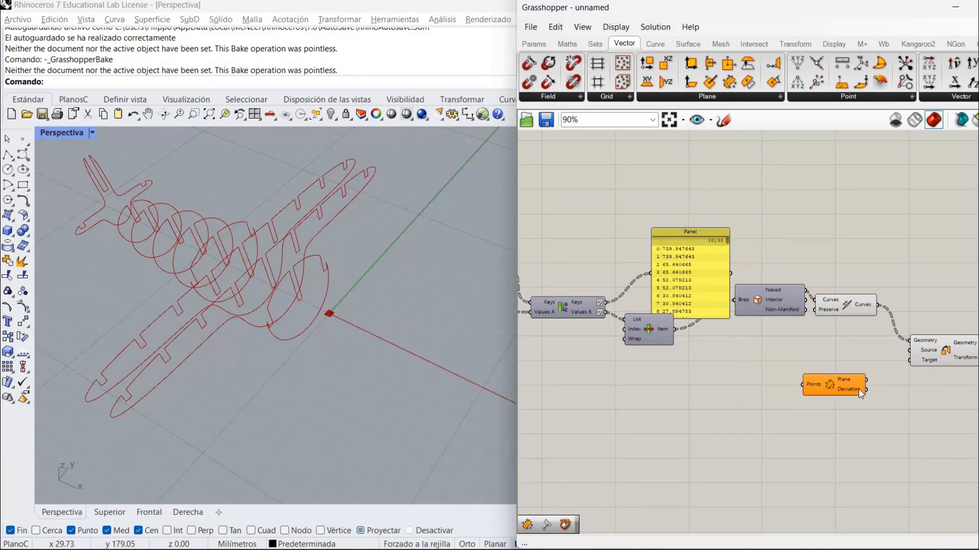
double_click(755, 375)
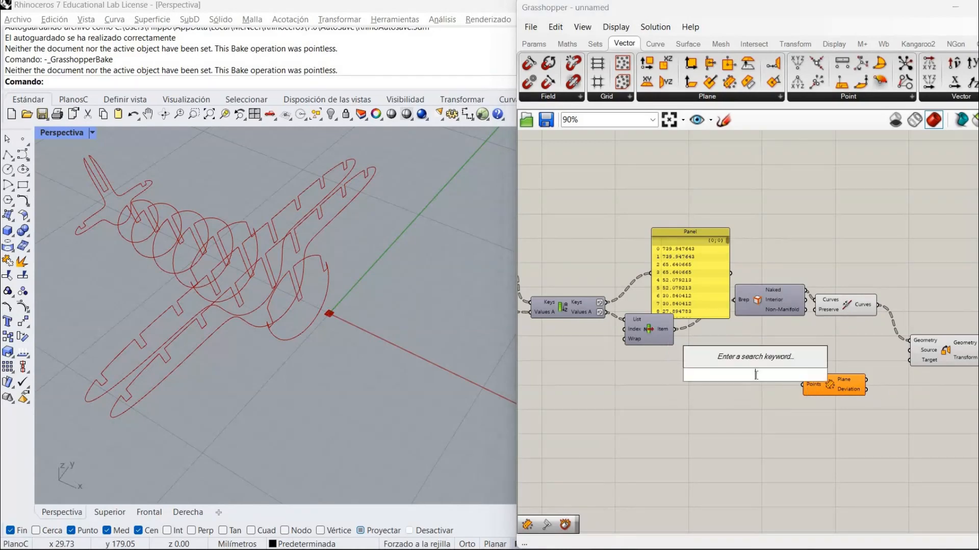
text(dec)
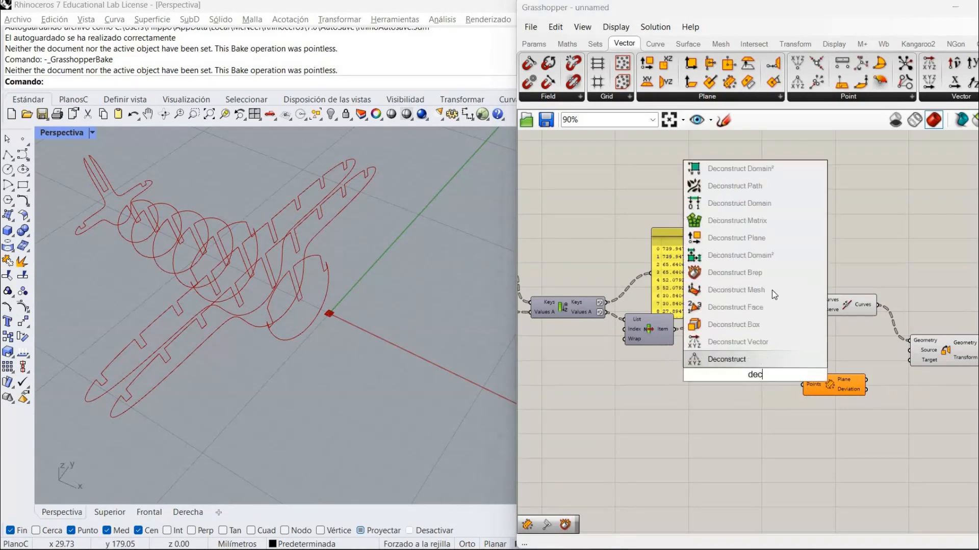
click(777, 274)
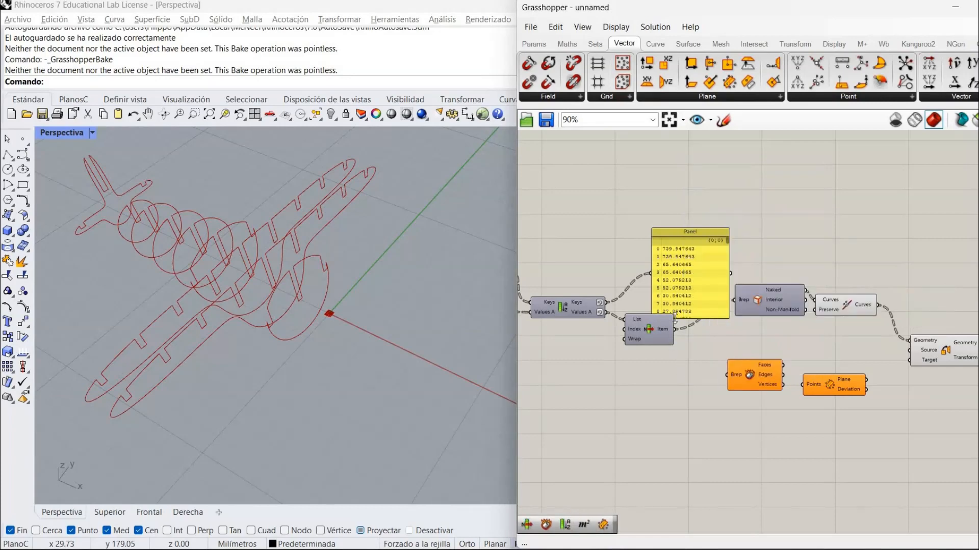
drag(676, 329, 735, 383)
click(763, 408)
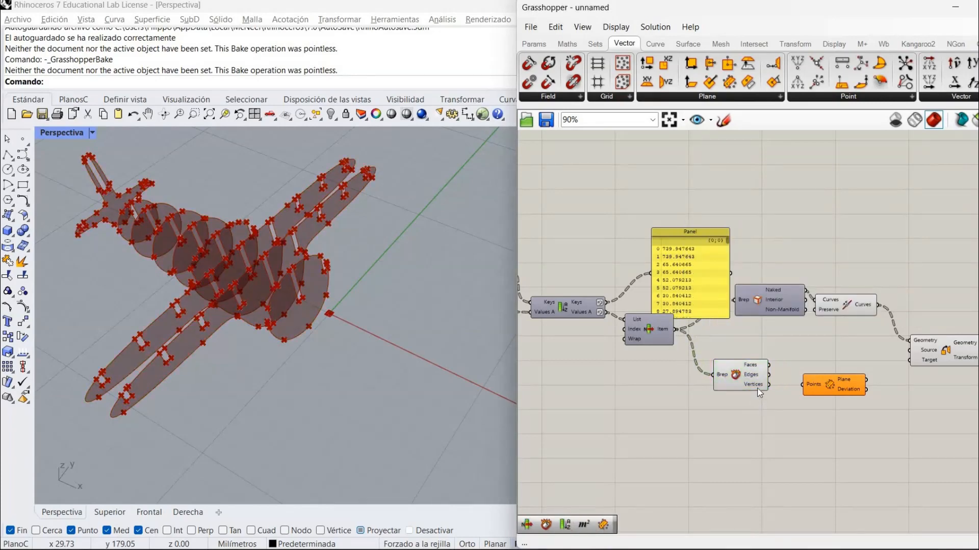
Feed the Points input of Plane Fit with the Deconstruct Brep Vertices and turn off the Deconstruct Brep preview
mouse_move(760, 393)
drag(804, 387, 743, 381)
right_click(736, 374)
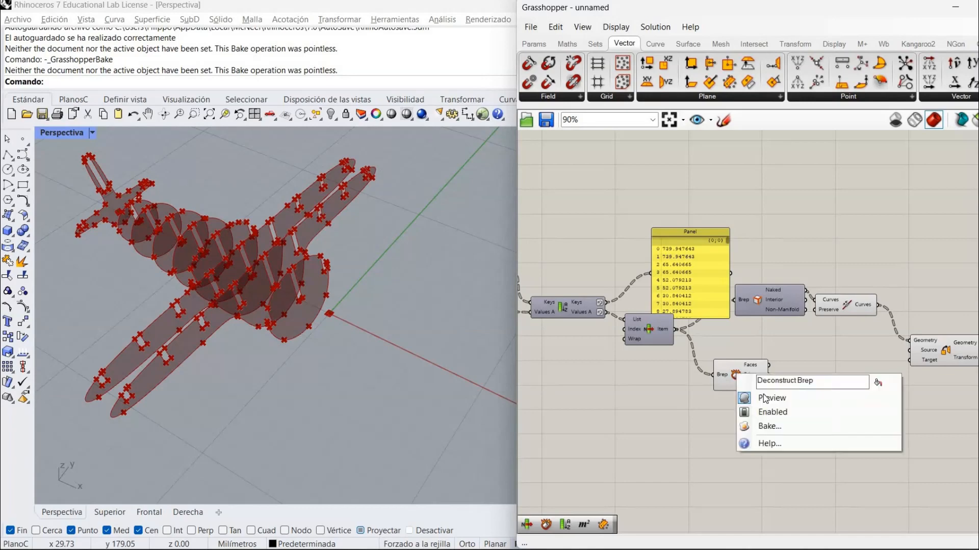
click(772, 397)
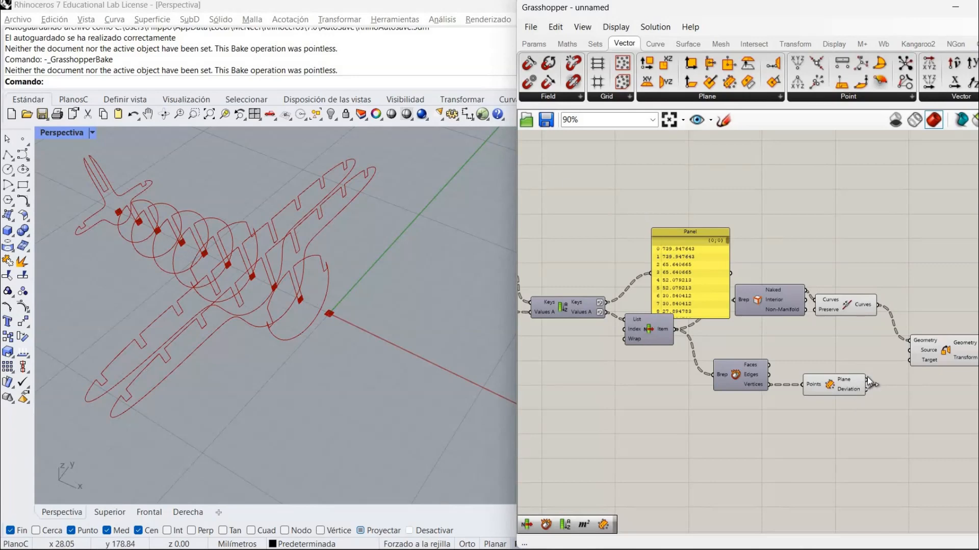
Feed the Source input of Orient with the fitted Plane and turn off the Plane Fit and Join Curves previews
drag(866, 379, 910, 350)
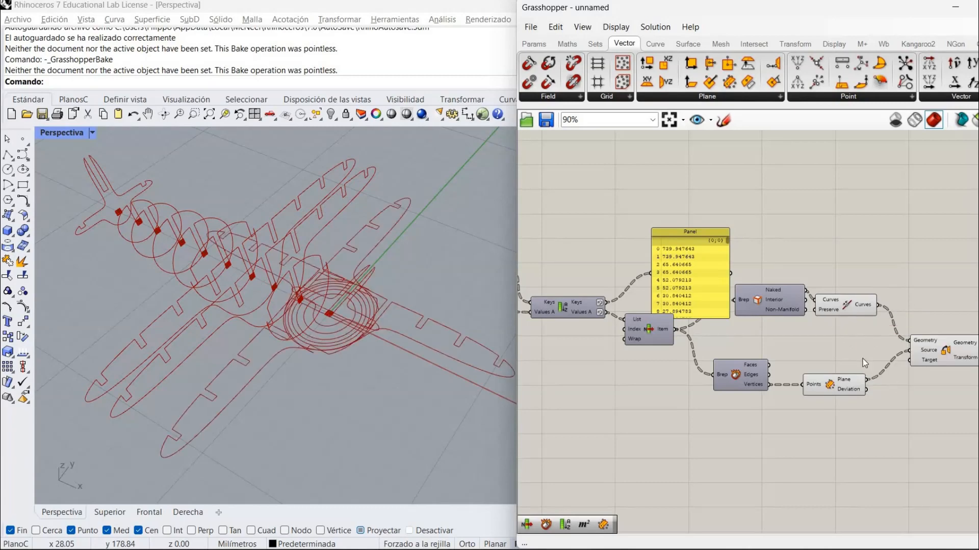
right_click(830, 385)
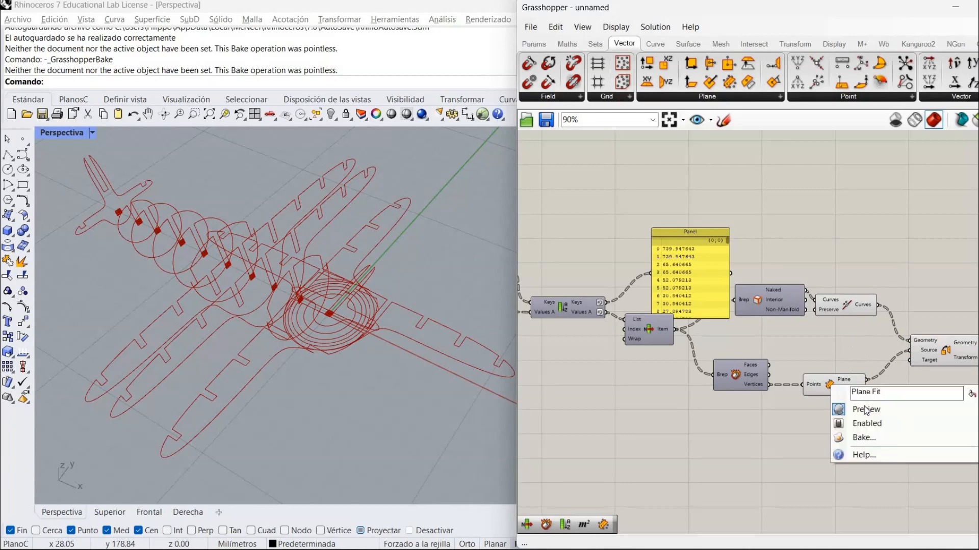
click(862, 407)
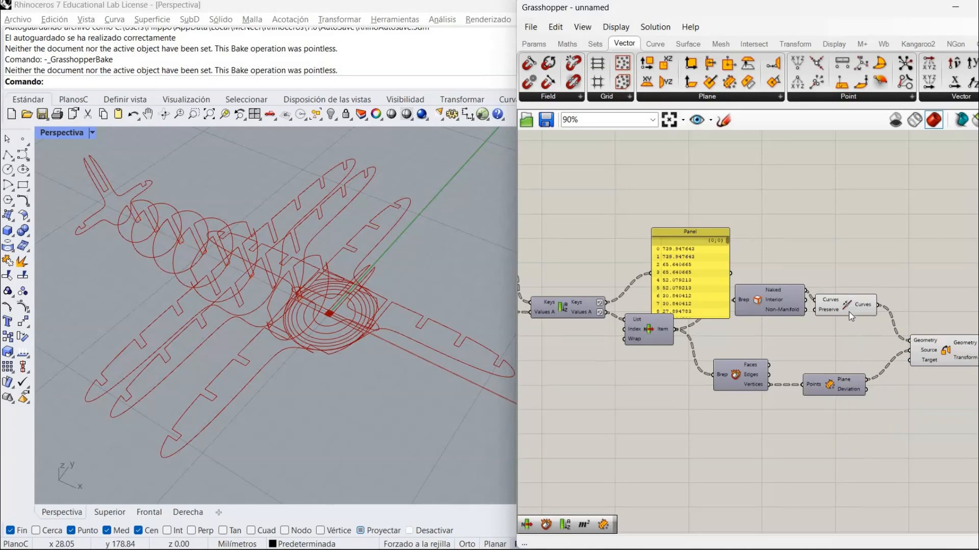
right_click(846, 298)
click(878, 322)
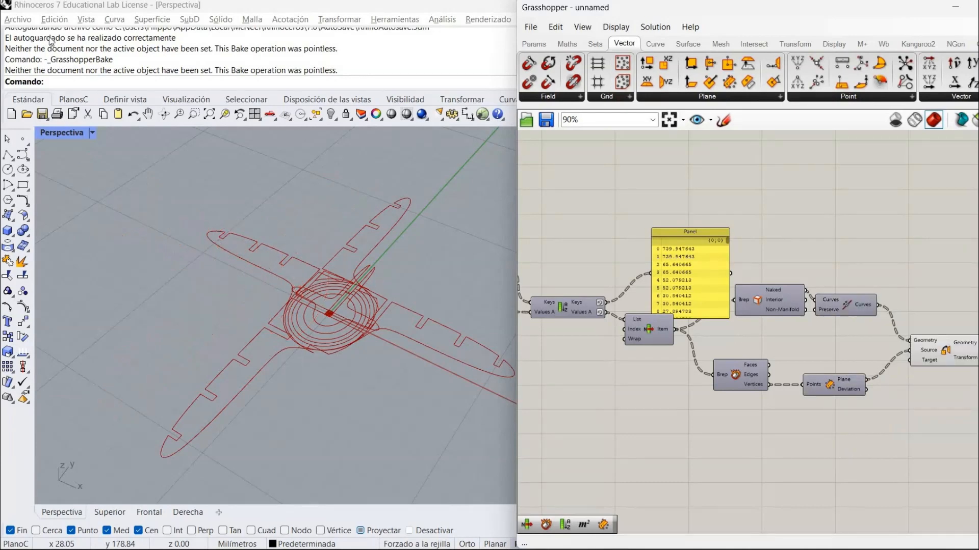
Maximize the Superior viewport and examine the rib outlines oriented flat at the origin
double_click(63, 132)
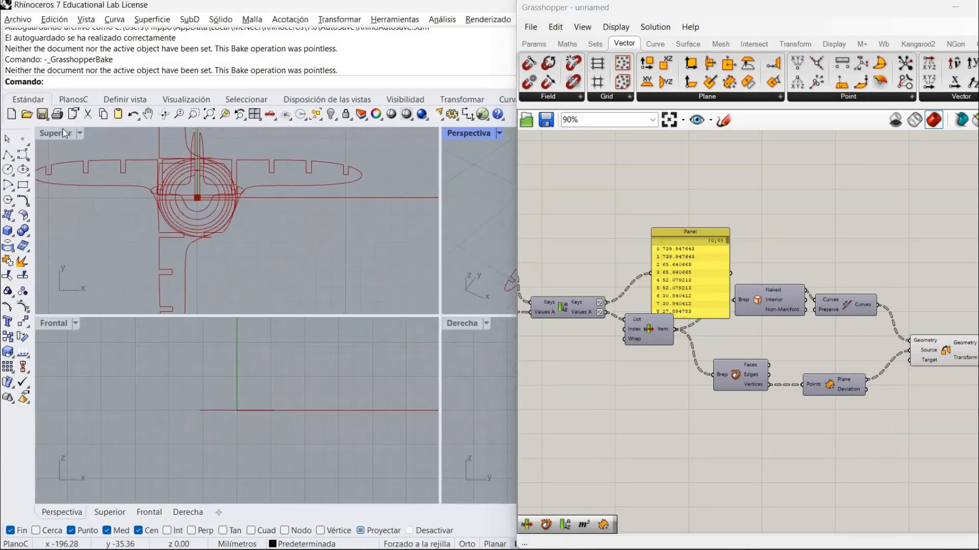
double_click(62, 132)
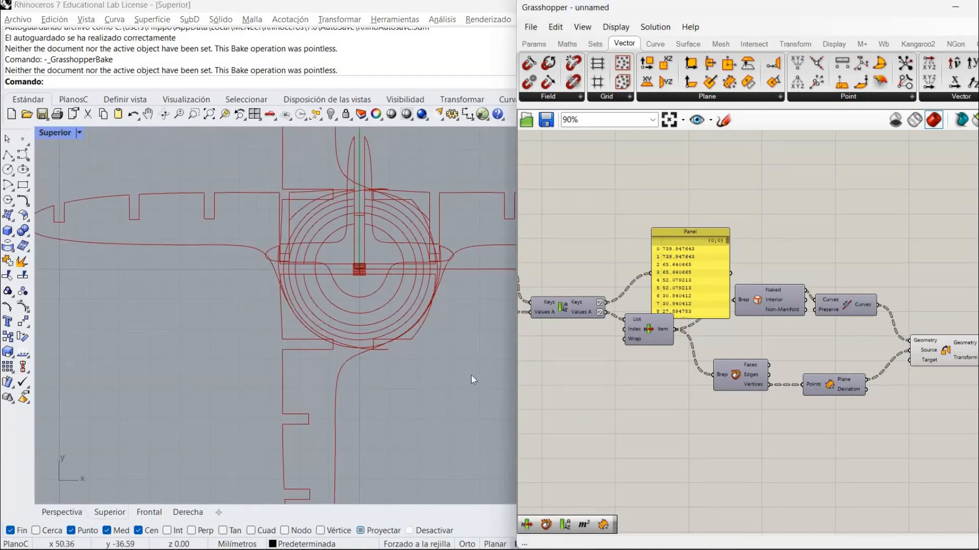
scroll(441, 377, down, 5)
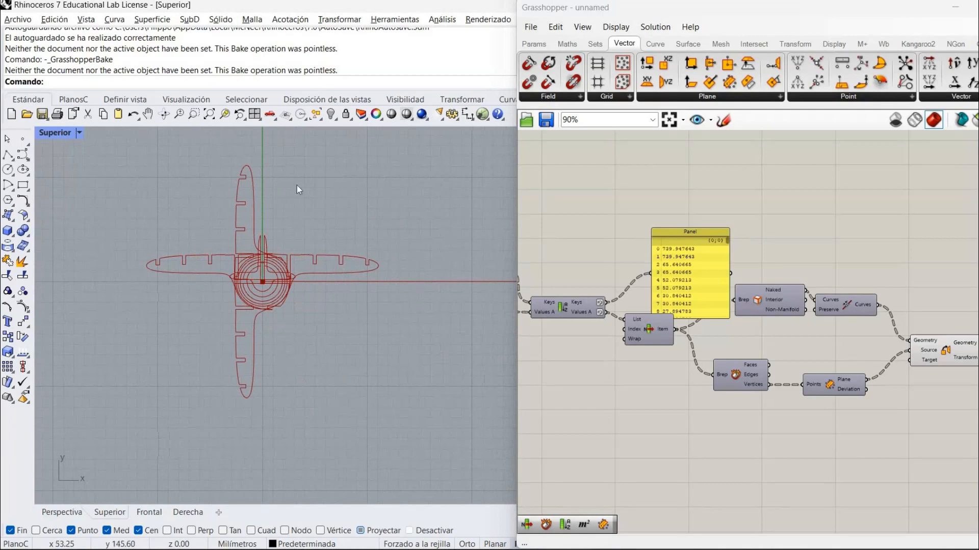
right_drag(284, 192, 255, 193)
scroll(254, 192, down, 4)
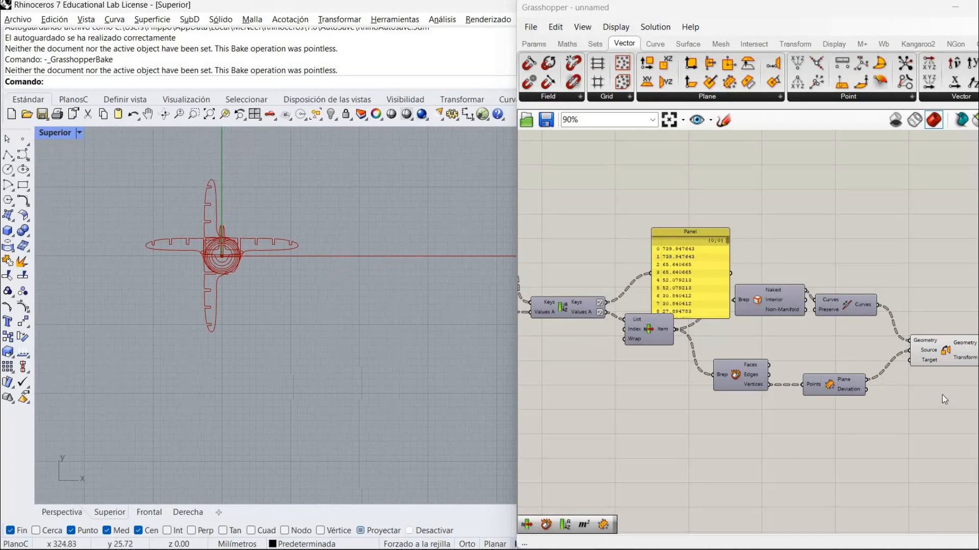
Add a Move component after Orient and feed its Geometry input with the oriented Geometry
right_drag(920, 388, 729, 379)
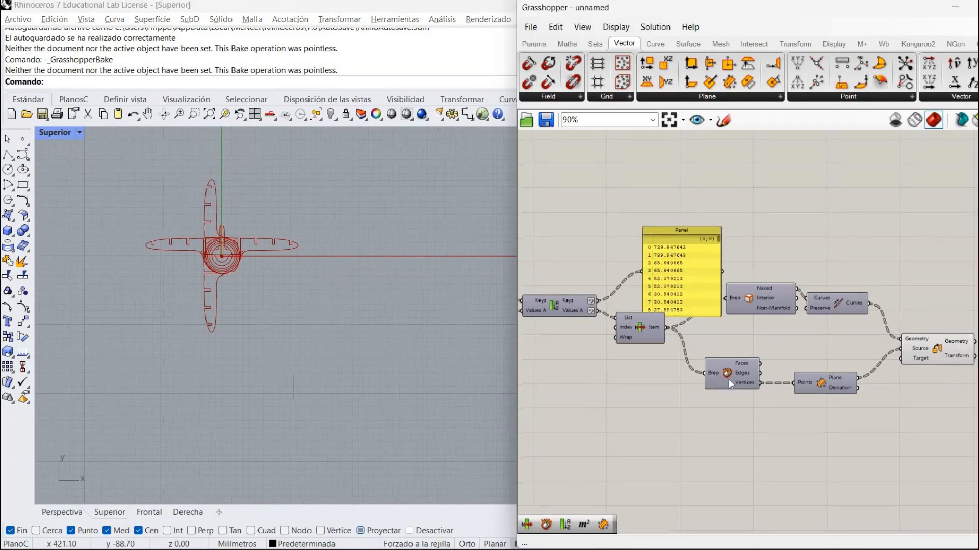
double_click(819, 340)
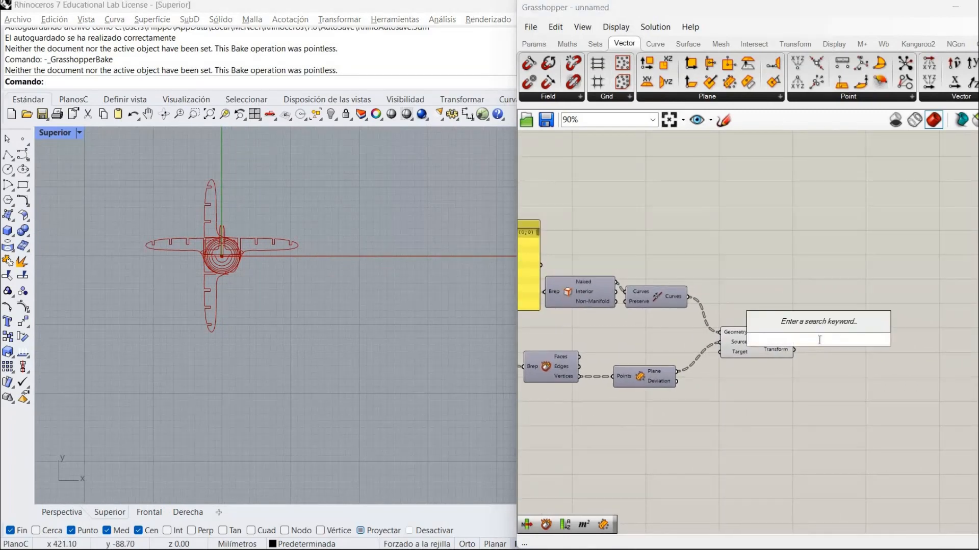
text(move)
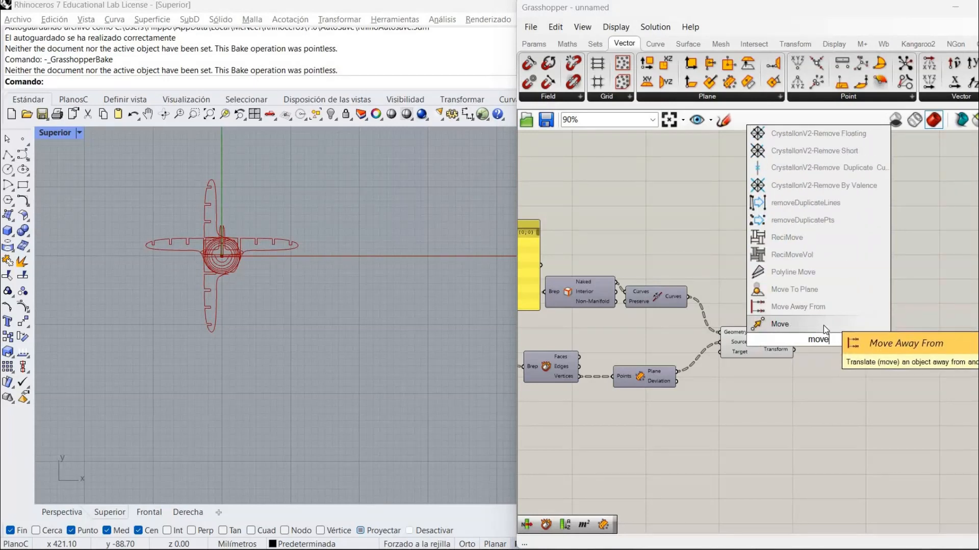
click(824, 325)
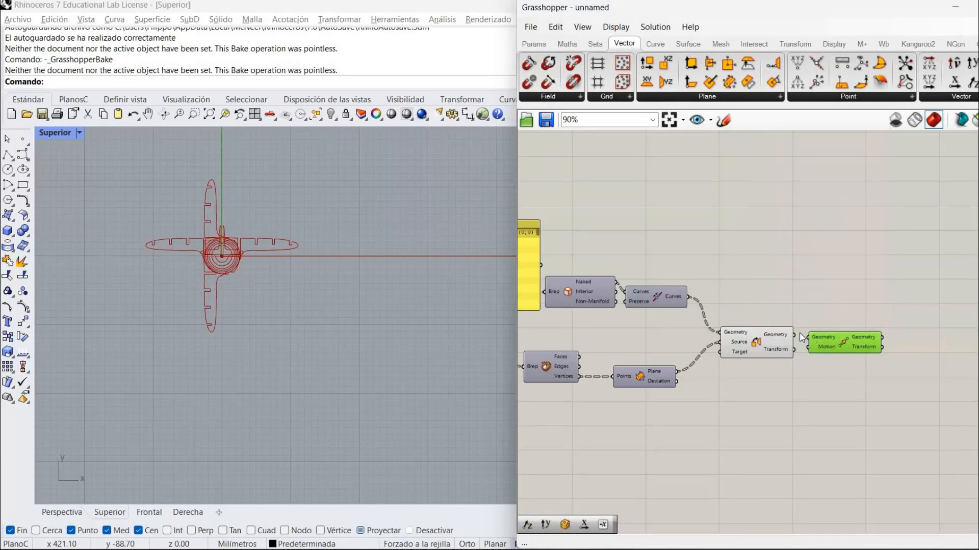
drag(794, 334, 884, 352)
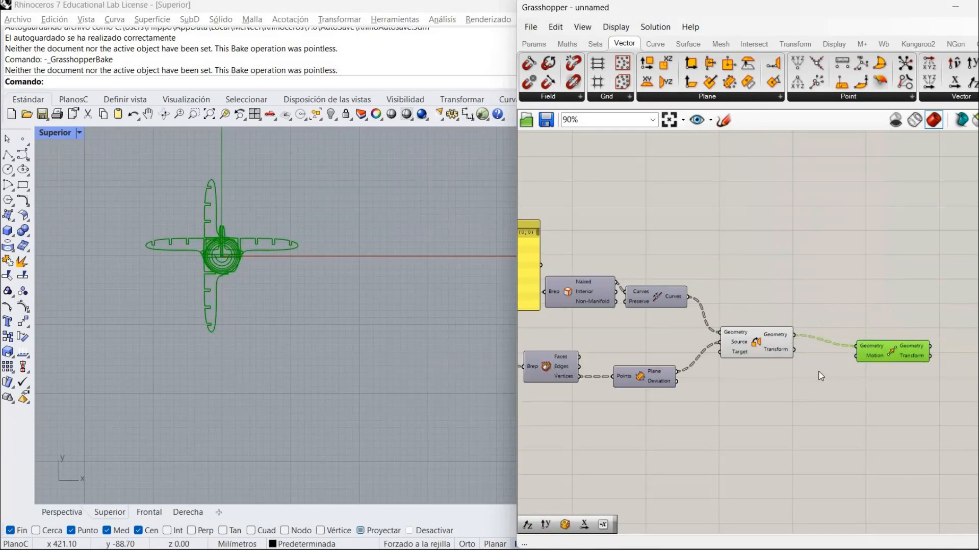
Add a Unit X component below and feed the Motion input of Move with its Unit vector
click(821, 376)
double_click(819, 374)
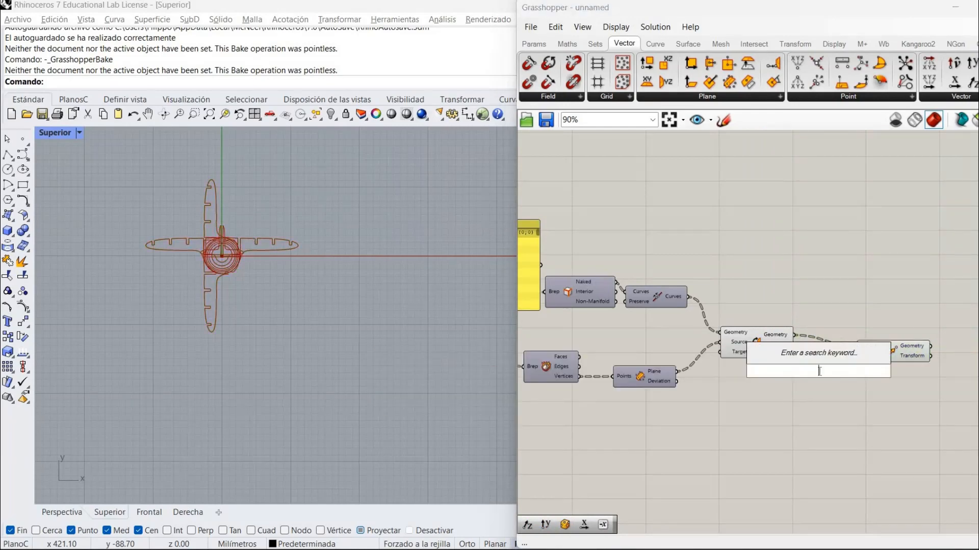
text(x)
key(Return)
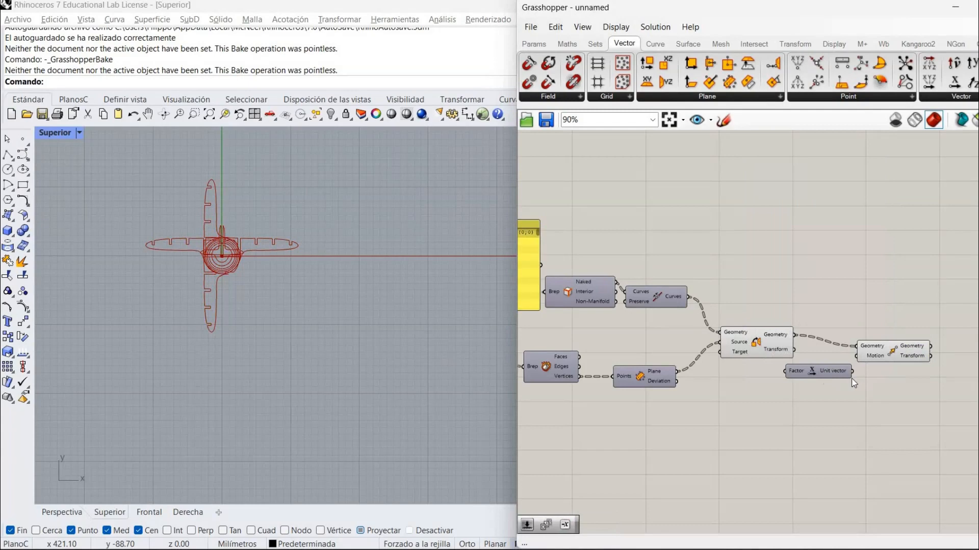
drag(850, 372, 815, 399)
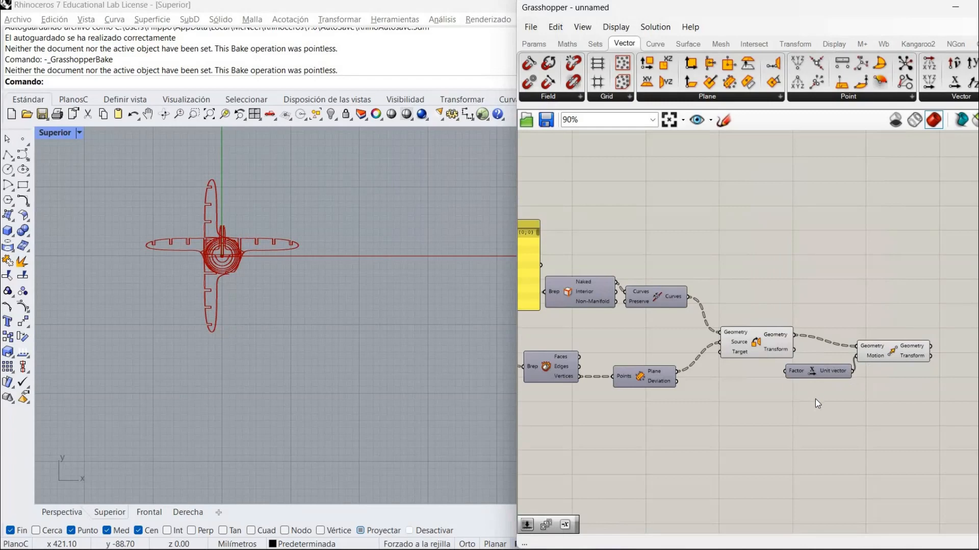
Add a Series component and feed the Factor input of Unit X with its Series output
click(713, 412)
text(ser)
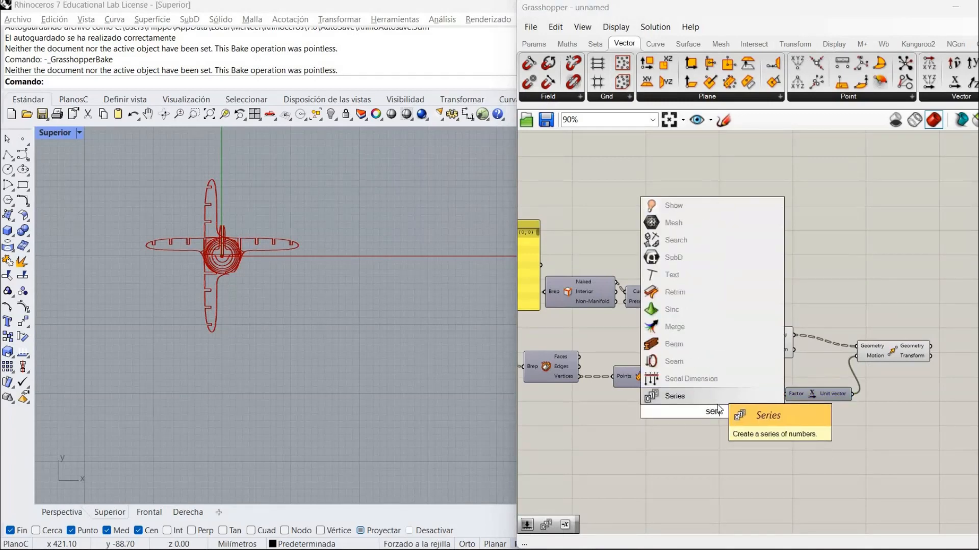
key(Return)
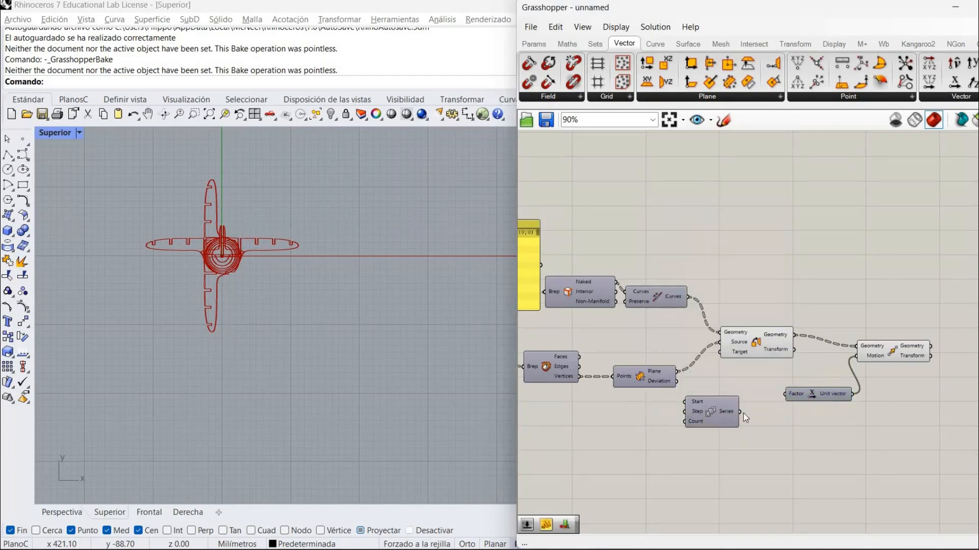
drag(785, 395, 764, 418)
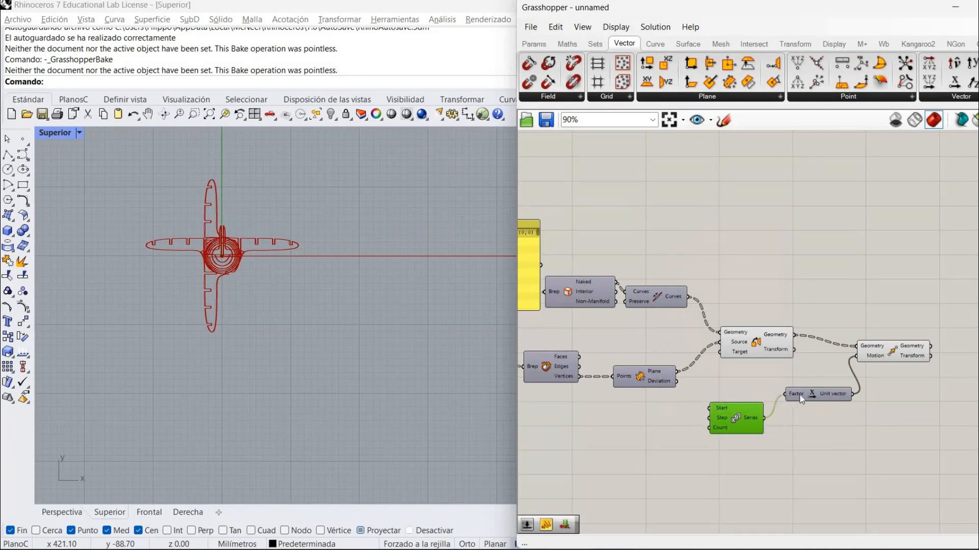
drag(806, 394, 825, 394)
drag(735, 419, 772, 399)
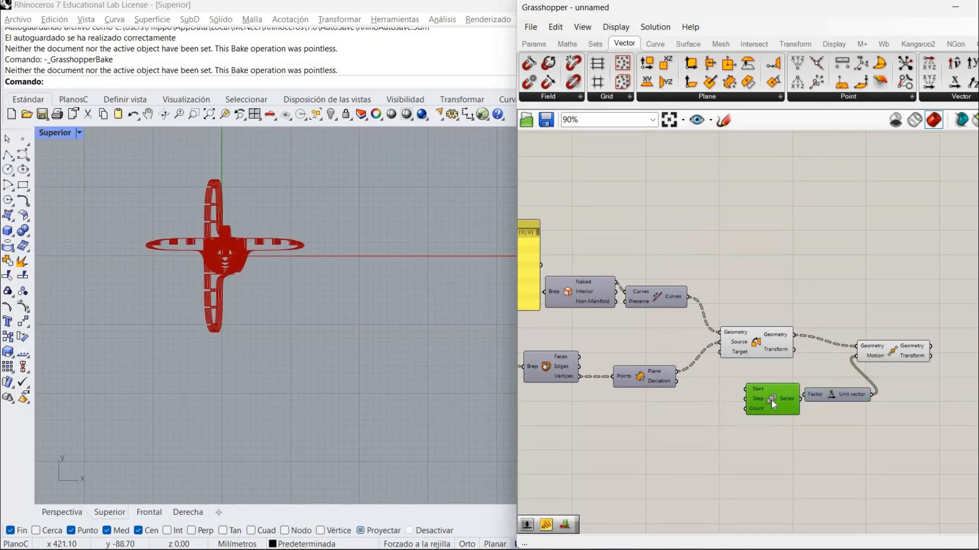
Add a List Length component, feed it with the Curves of Join Curves and flatten its List input
click(743, 440)
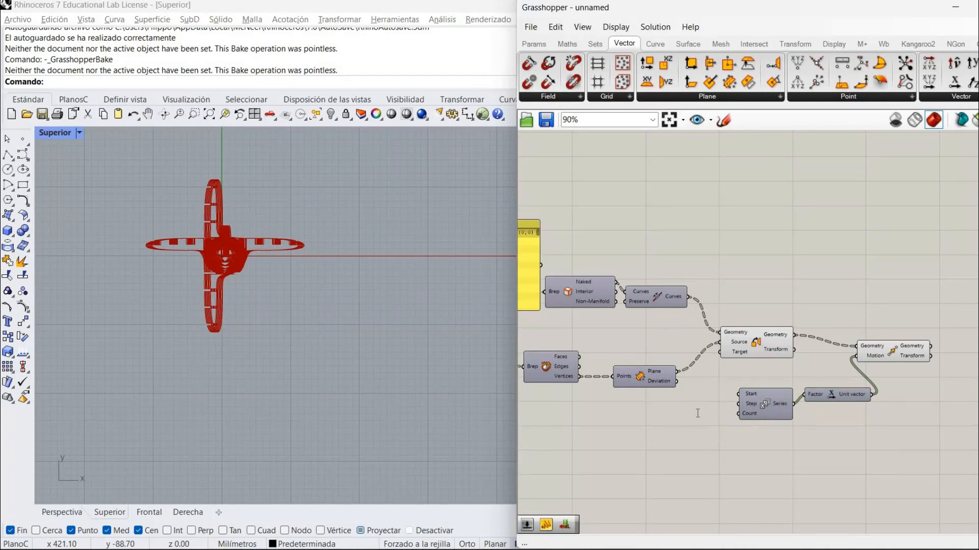
double_click(696, 413)
text(list)
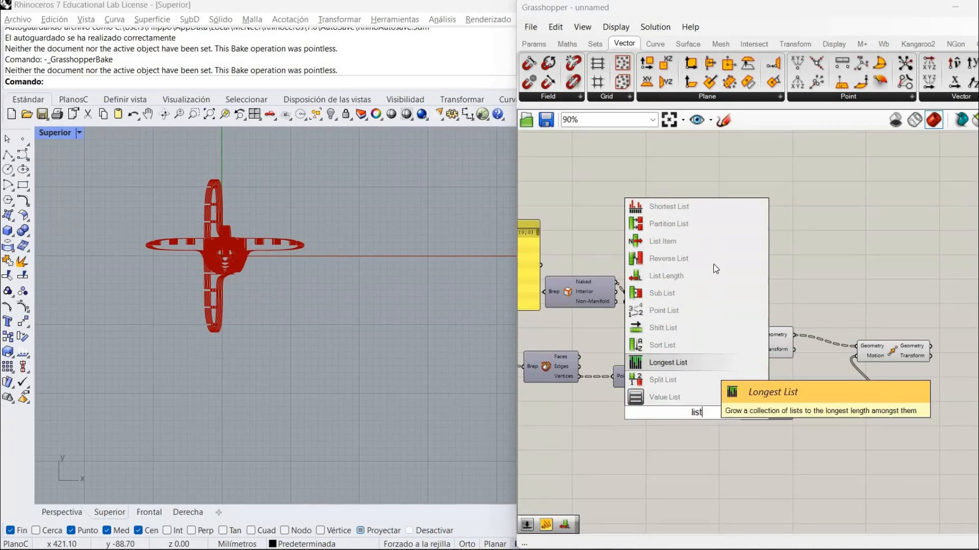
click(710, 276)
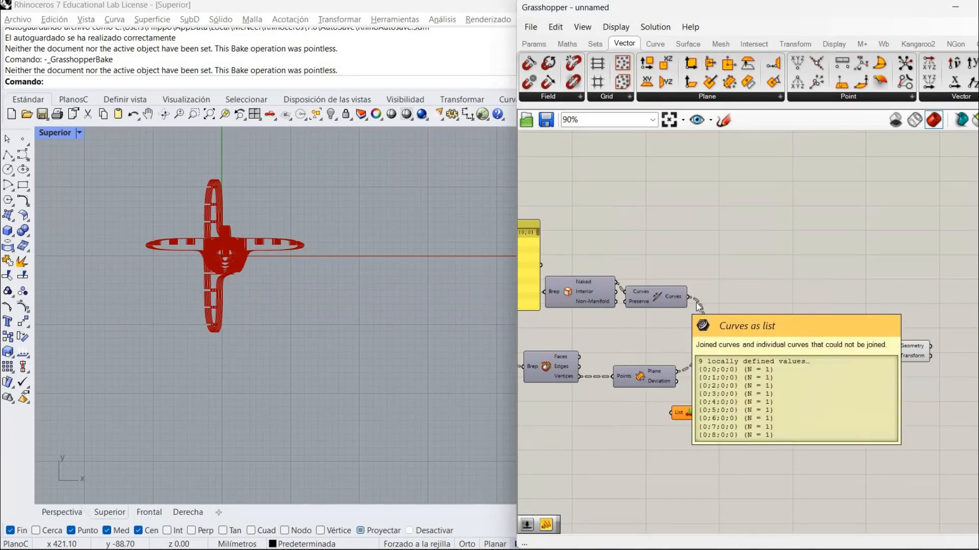
drag(689, 319, 677, 411)
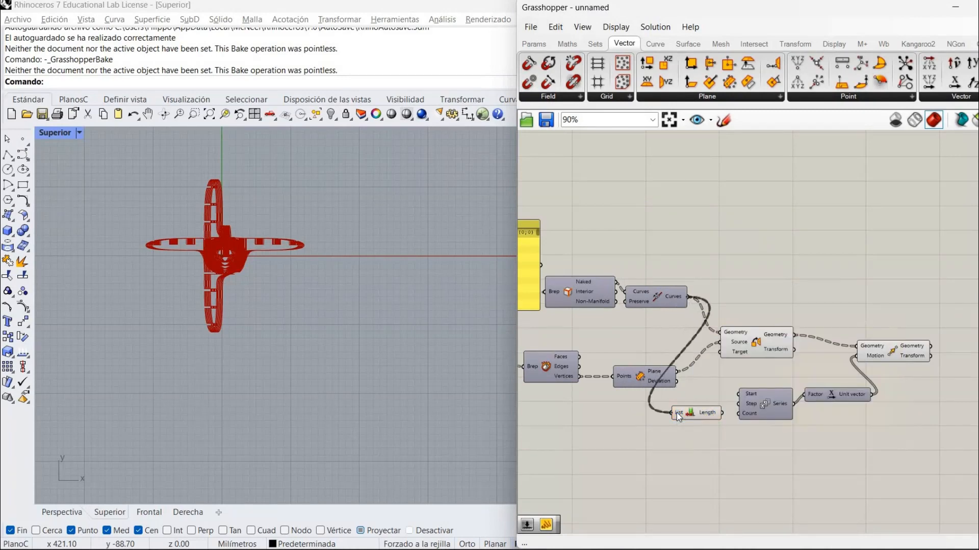
right_click(677, 412)
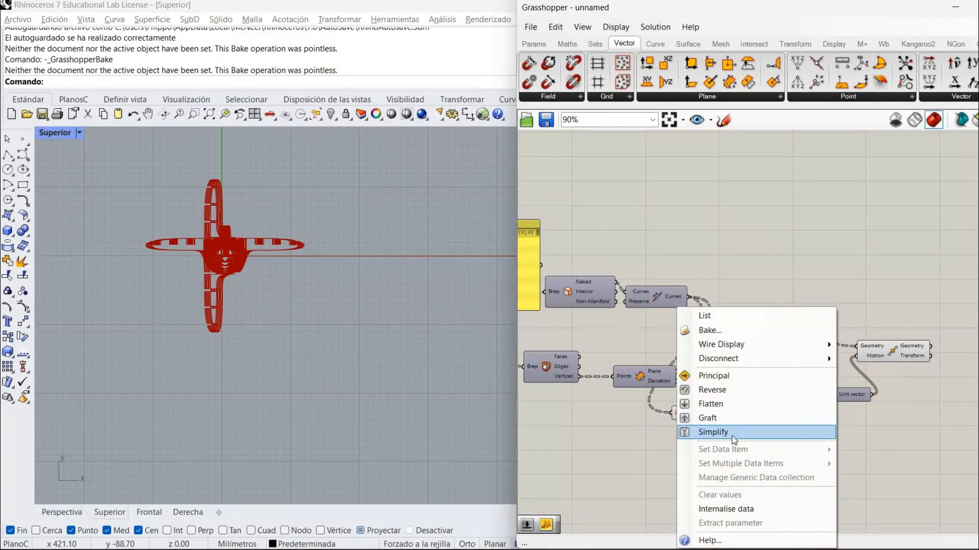
click(722, 406)
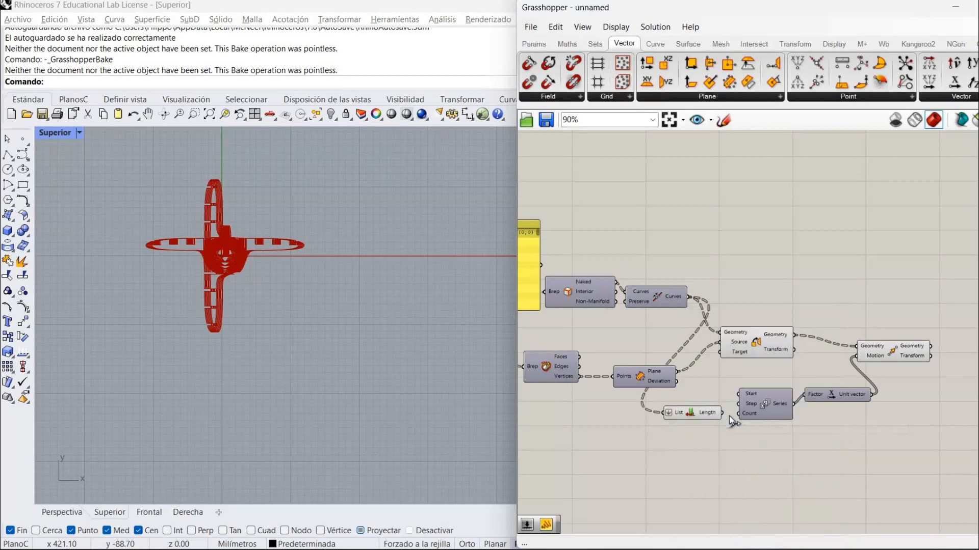
Feed the Count input of Series with the list Length and flatten the Geometry input of Move
drag(735, 416, 738, 413)
right_click(872, 346)
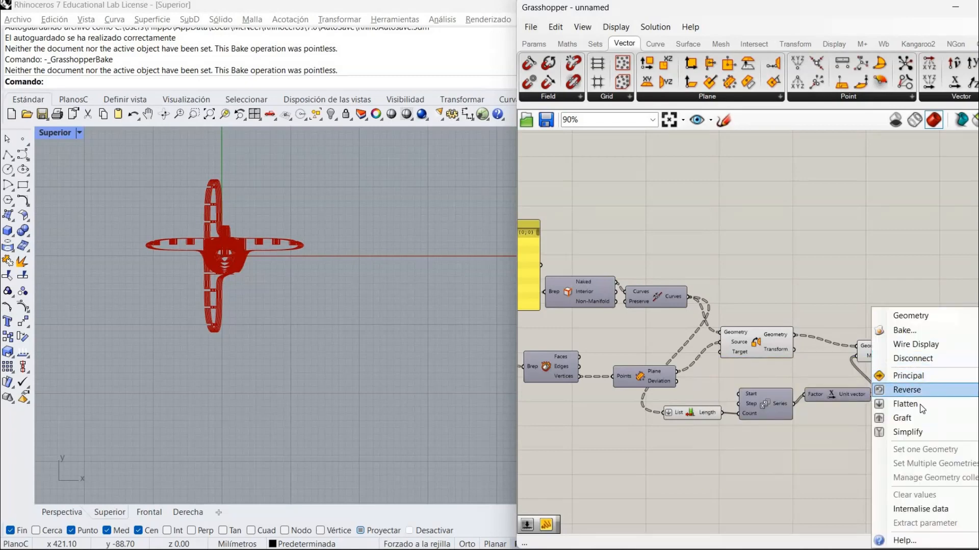
click(917, 404)
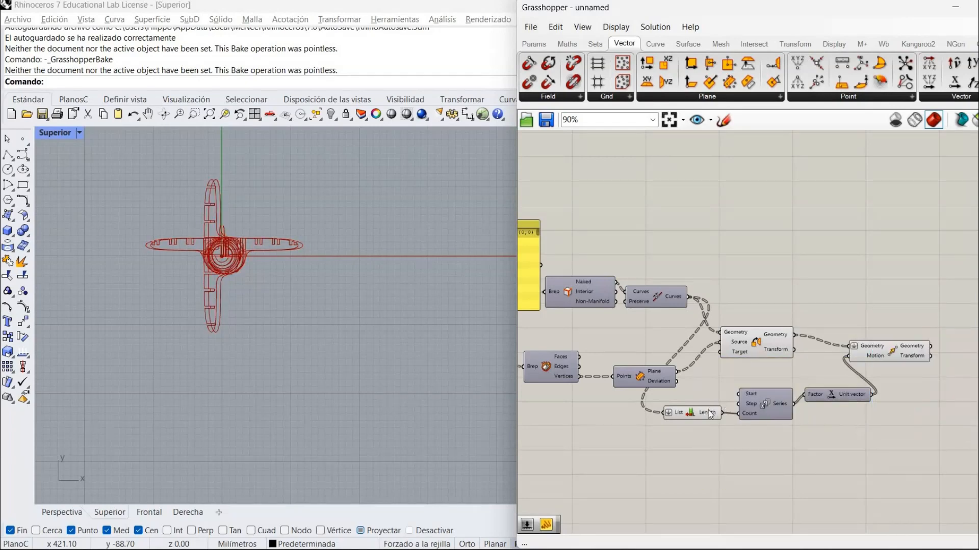
Add a number slider ranging from 10 to 100, feed the Step input of Series with it and set it to 47
mouse_move(708, 412)
mouse_down()
mouse_move(708, 436)
mouse_move(706, 421)
mouse_up()
click(688, 407)
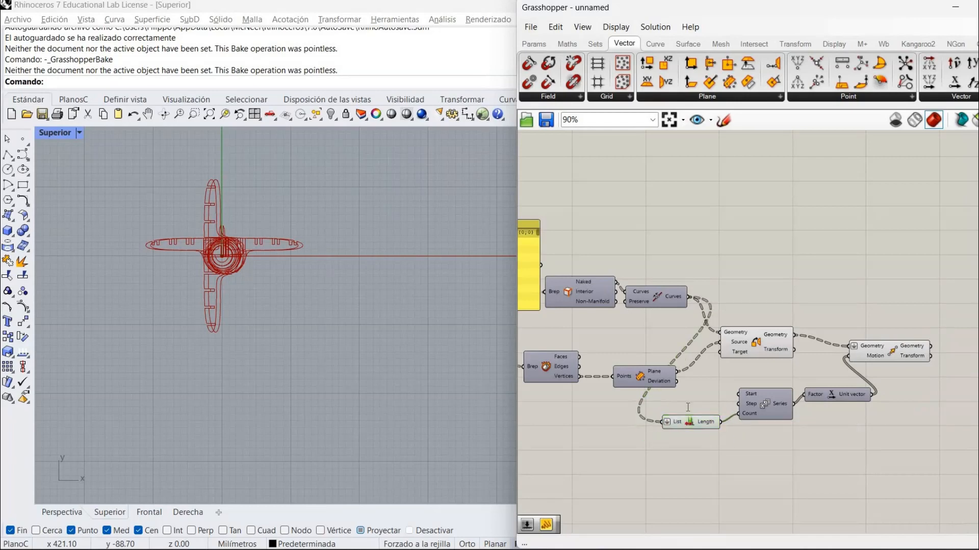
double_click(688, 407)
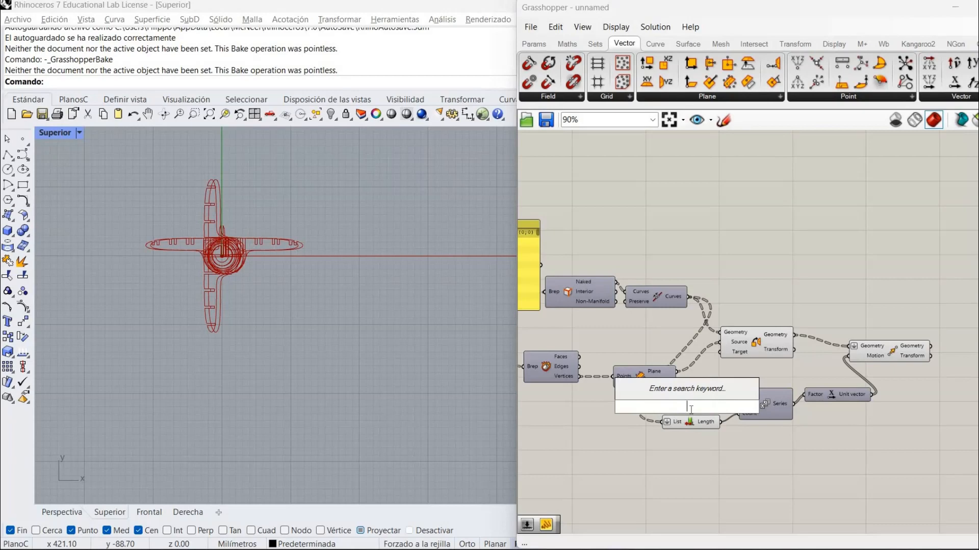
text(10..)
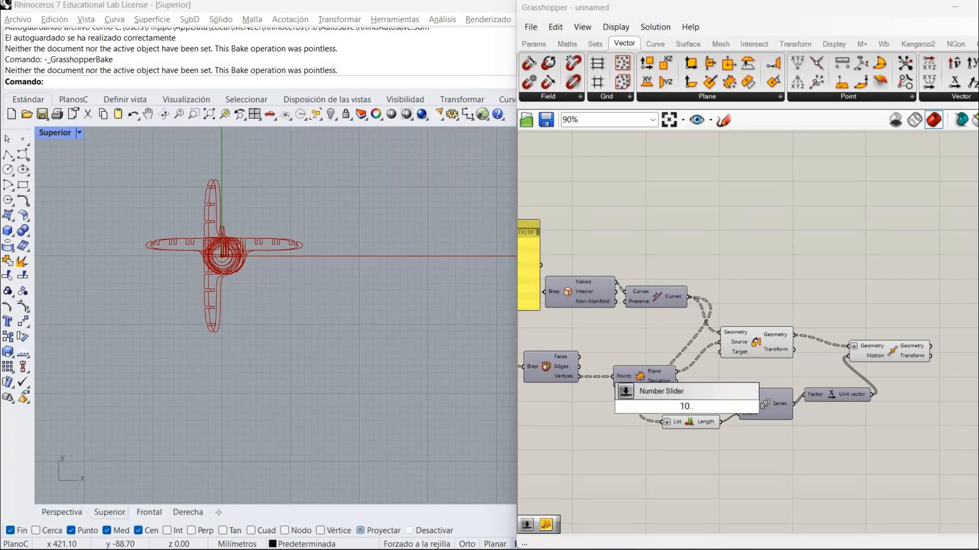
text(100)
key(Return)
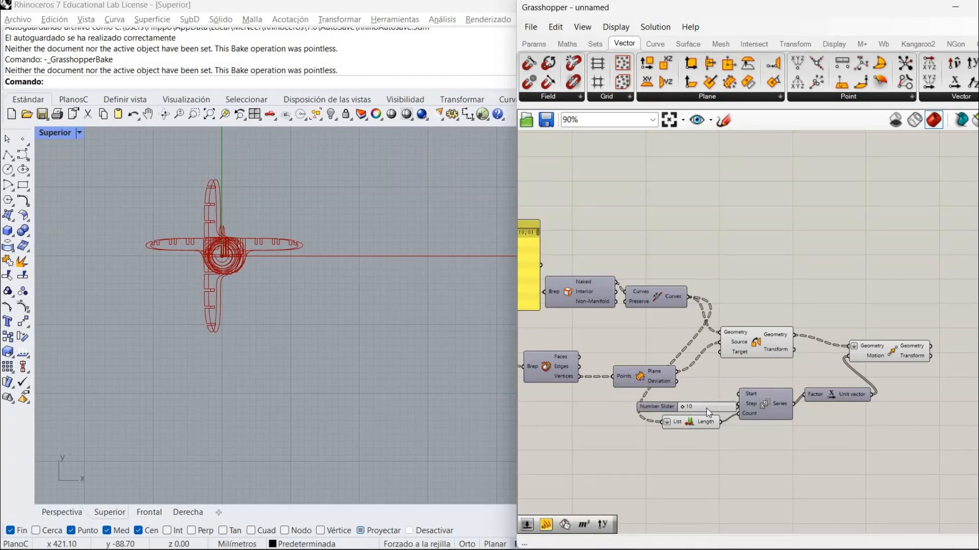
drag(728, 407, 738, 404)
drag(674, 408, 693, 407)
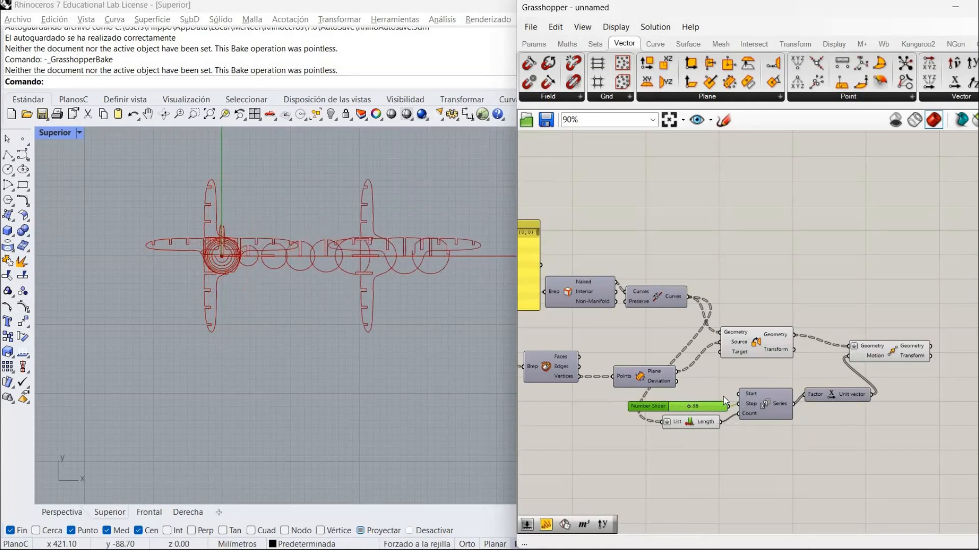
Turn off the Orient preview and set the Series step slider to 53
right_click(770, 344)
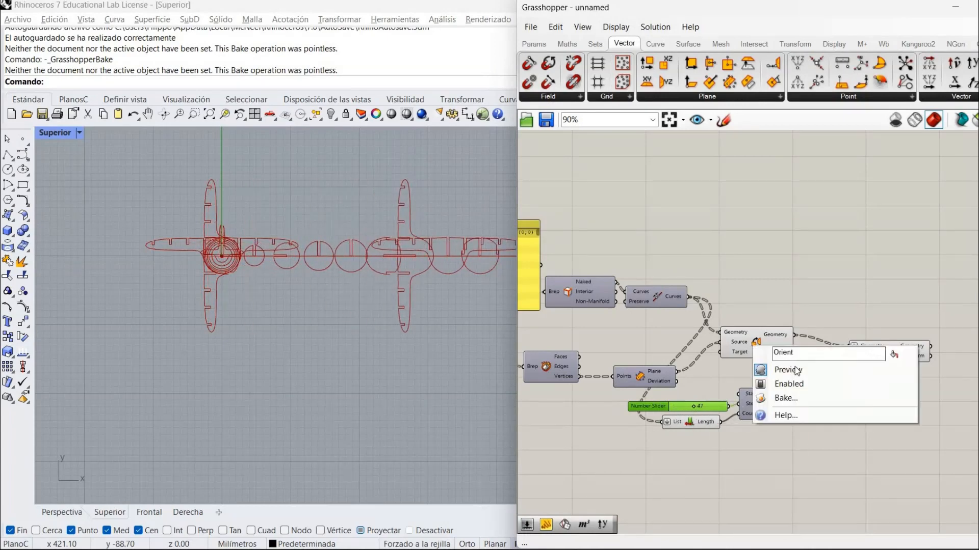
click(791, 369)
scroll(185, 303, down, 4)
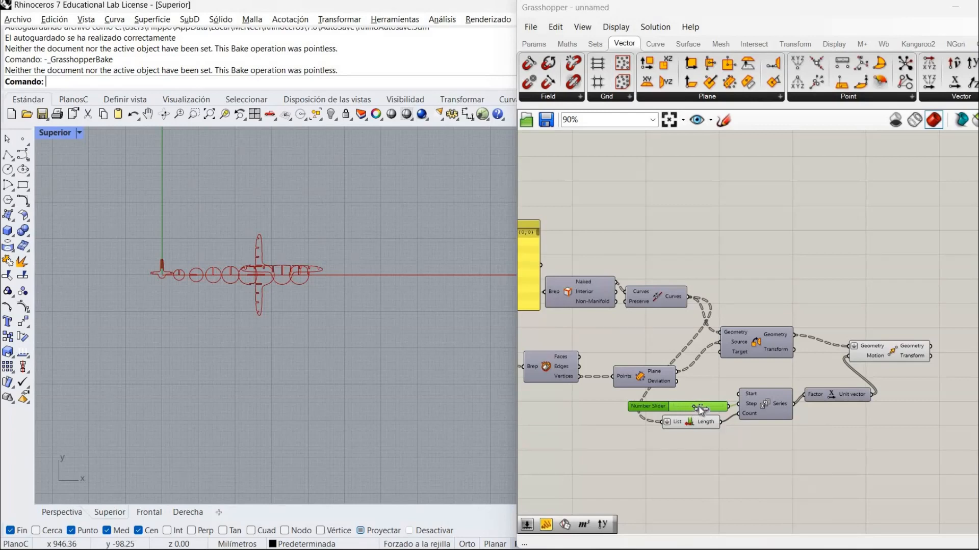
drag(701, 408, 678, 418)
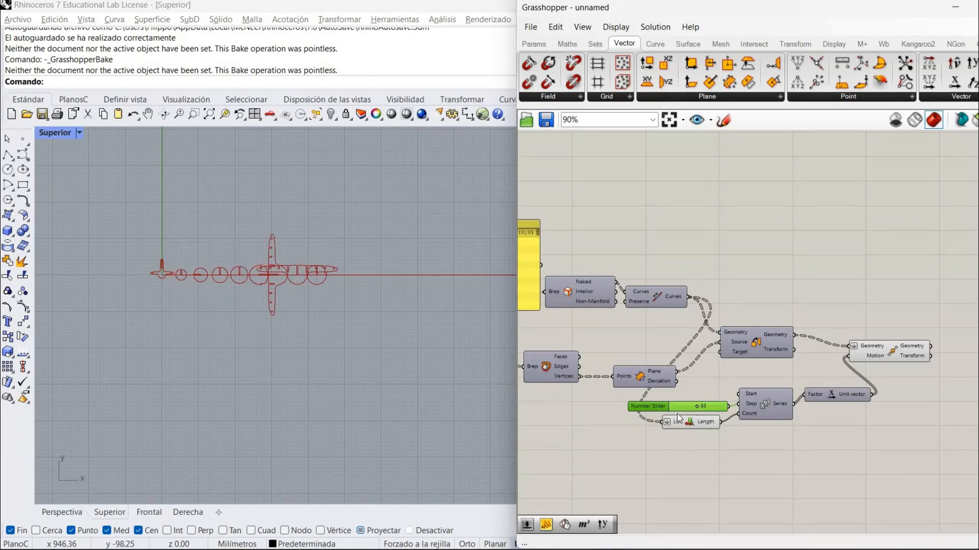
Duplicate the whole chain from Deconstruct Brep to Move and place the copy below the original
scroll(164, 259, up, 2)
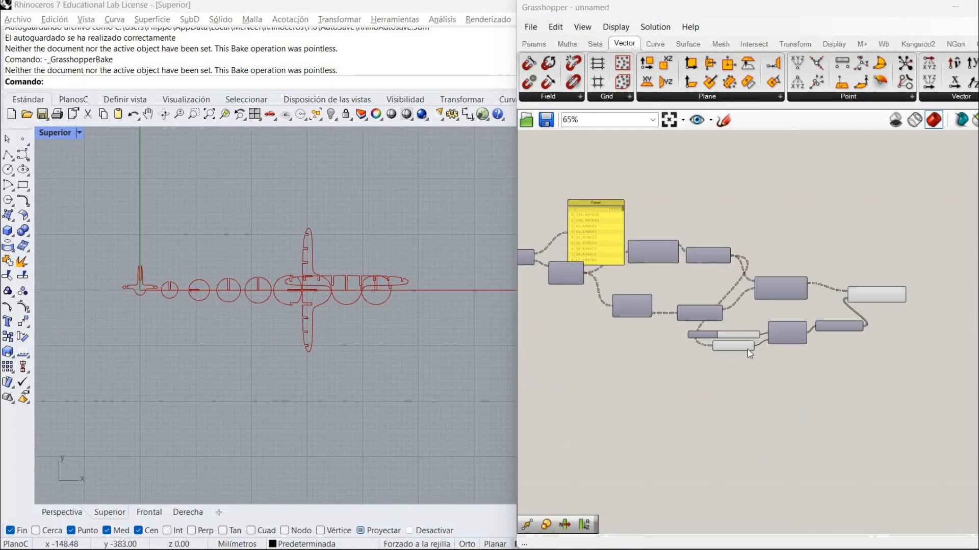
right_click(664, 368)
right_drag(664, 368, 840, 331)
scroll(820, 339, down, 2)
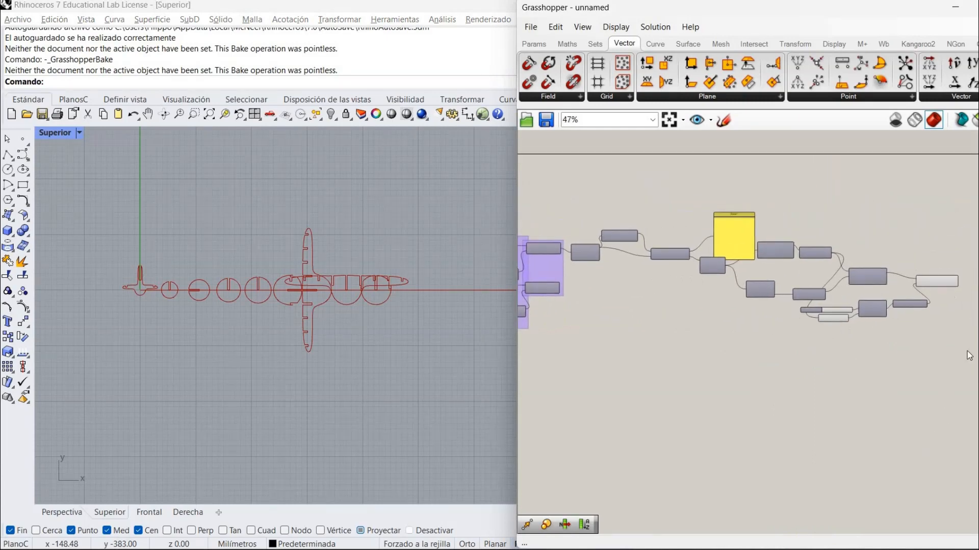
drag(955, 368, 571, 195)
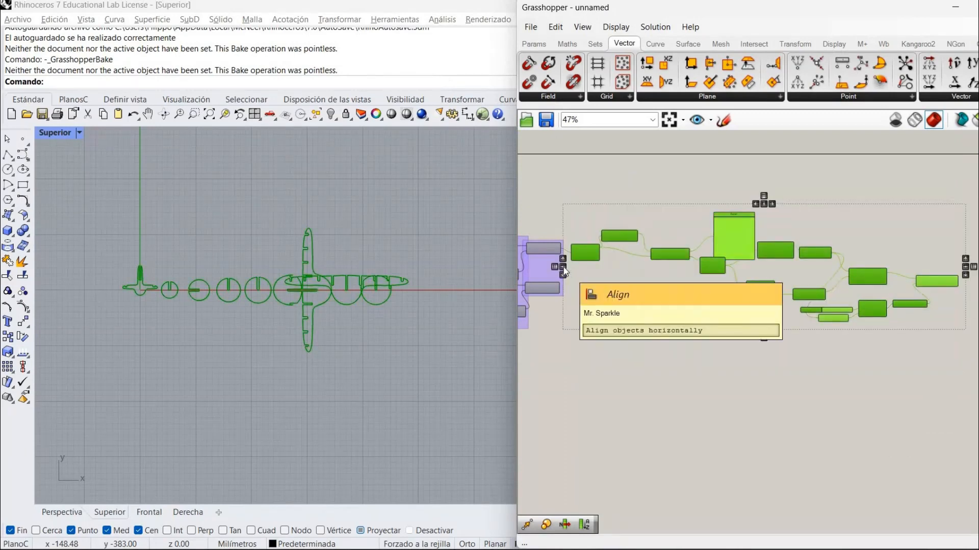
click(563, 268)
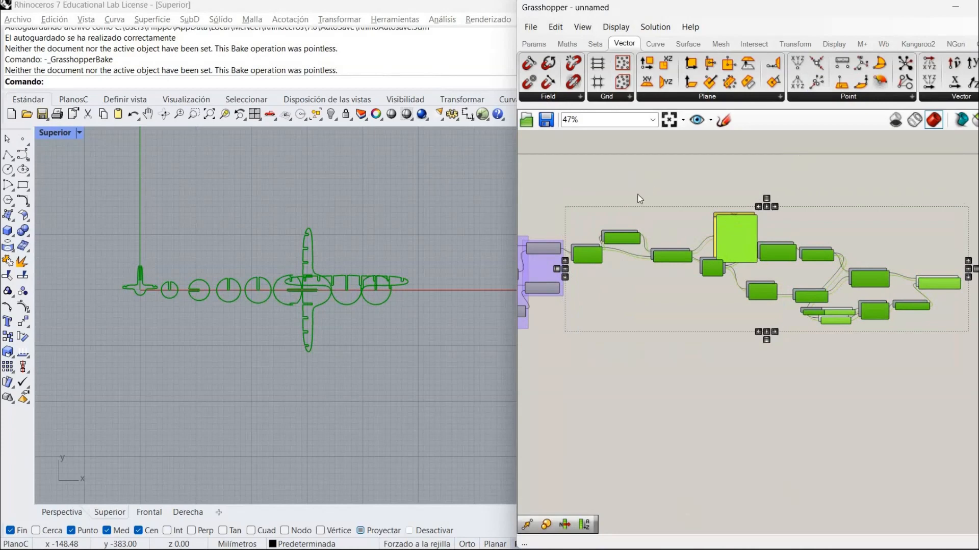
drag(598, 255, 572, 351)
click(658, 350)
Feed the Brep input of the copied Deconstruct Brep with the Result of the lower Solid Difference
scroll(797, 278, up, 5)
right_drag(649, 275, 969, 105)
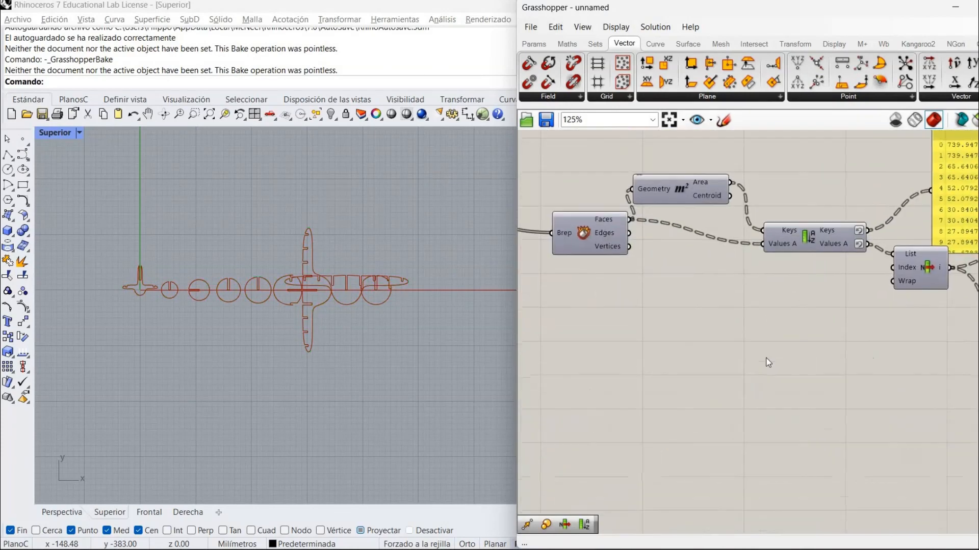
right_drag(653, 169, 818, 361)
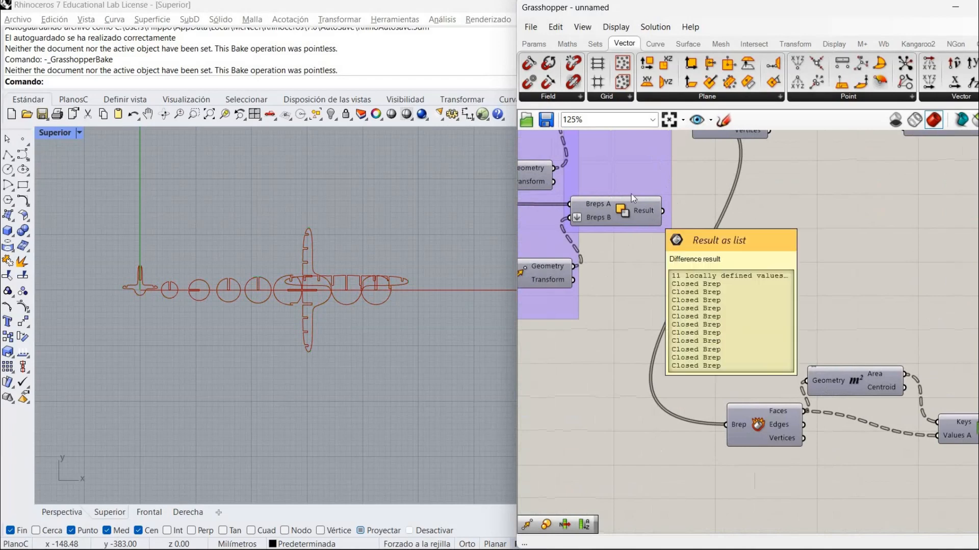
drag(624, 189, 748, 429)
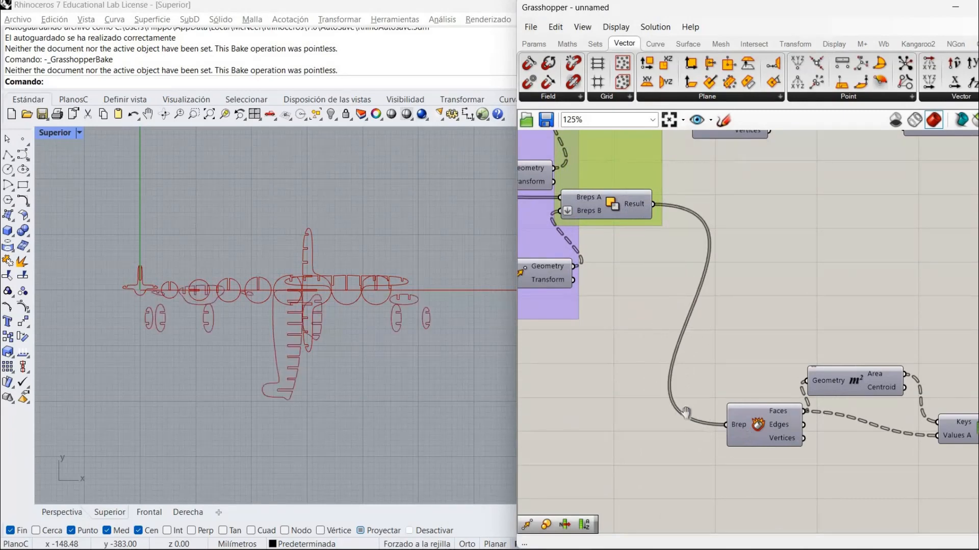
Add a Construct Plane component below the Plane Fit component in the duplicated chain
right_drag(686, 412, 516, 373)
scroll(586, 377, down, 1)
scroll(713, 403, down, 1)
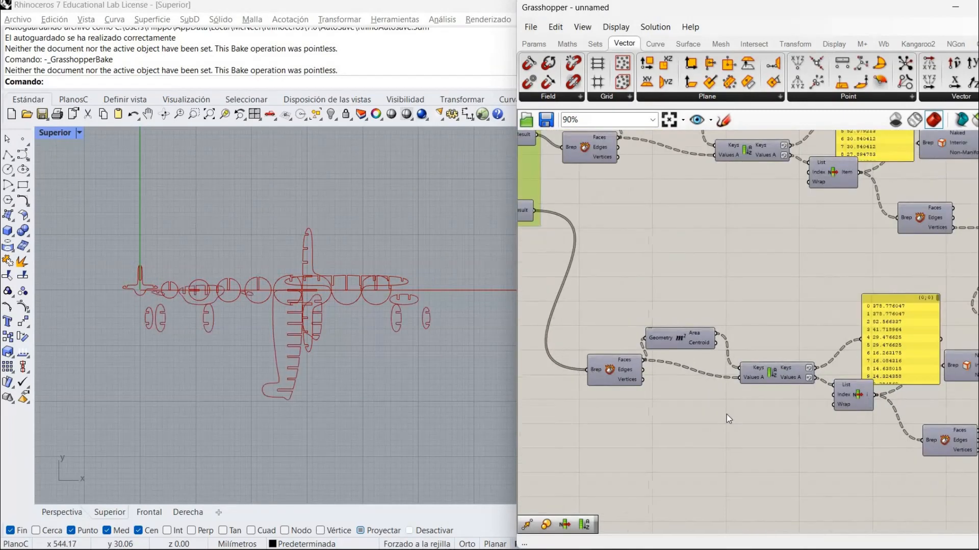
right_drag(703, 406, 470, 363)
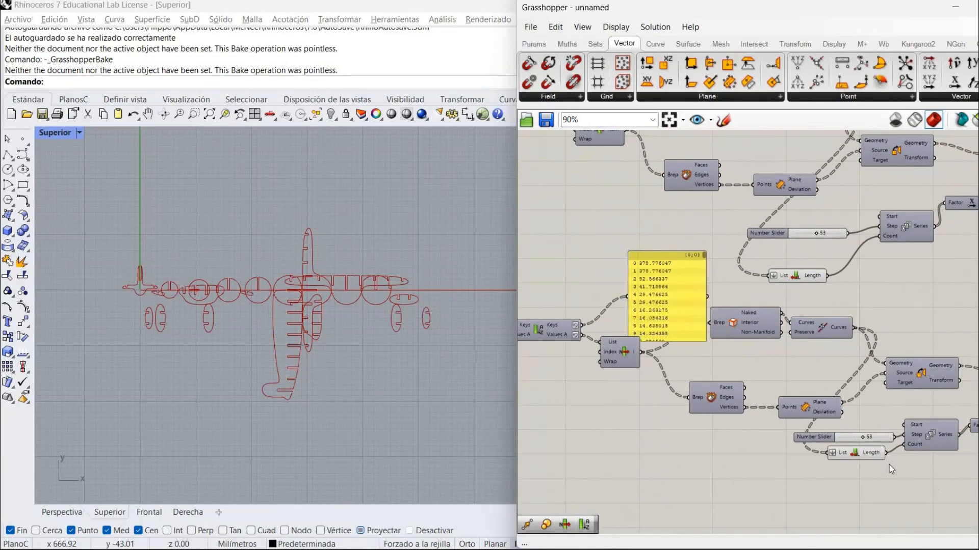
right_drag(889, 465, 853, 451)
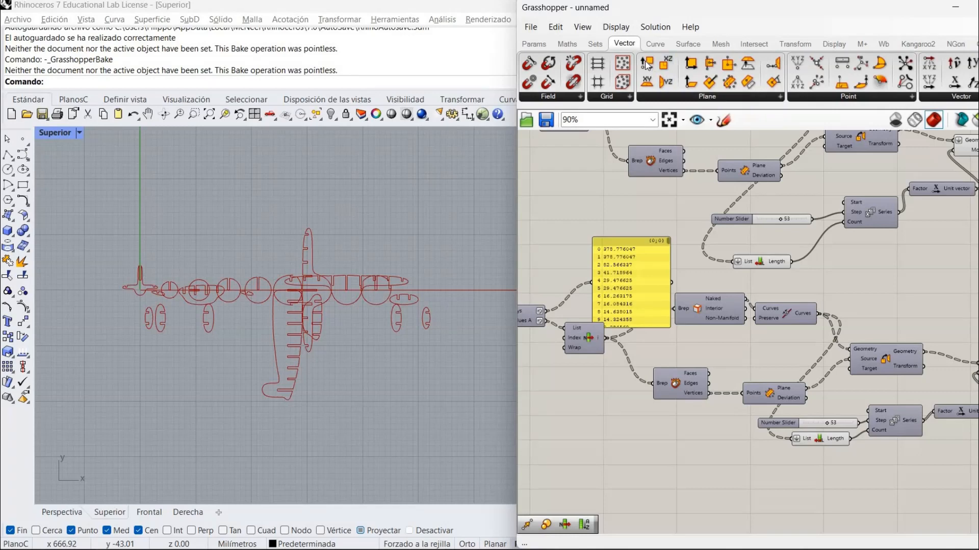
click(674, 99)
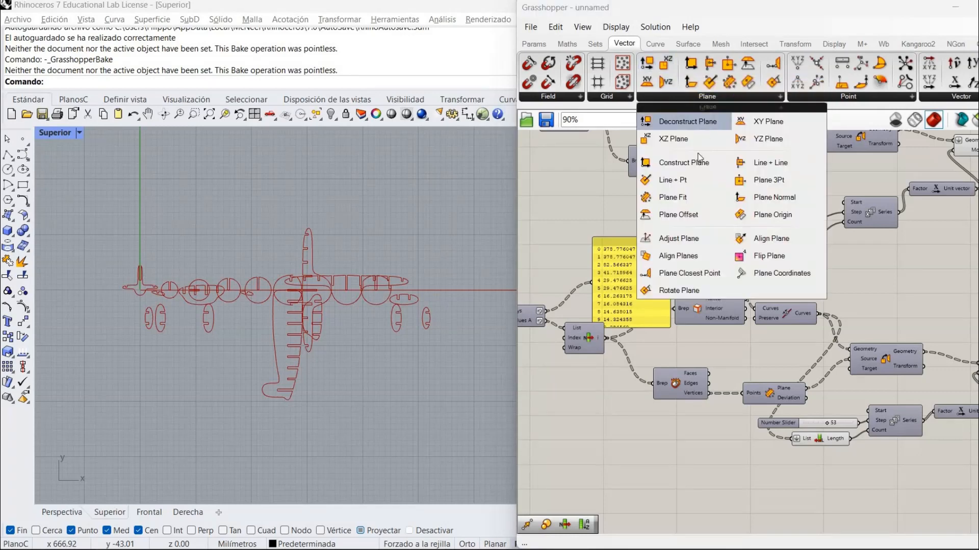
drag(698, 162, 758, 461)
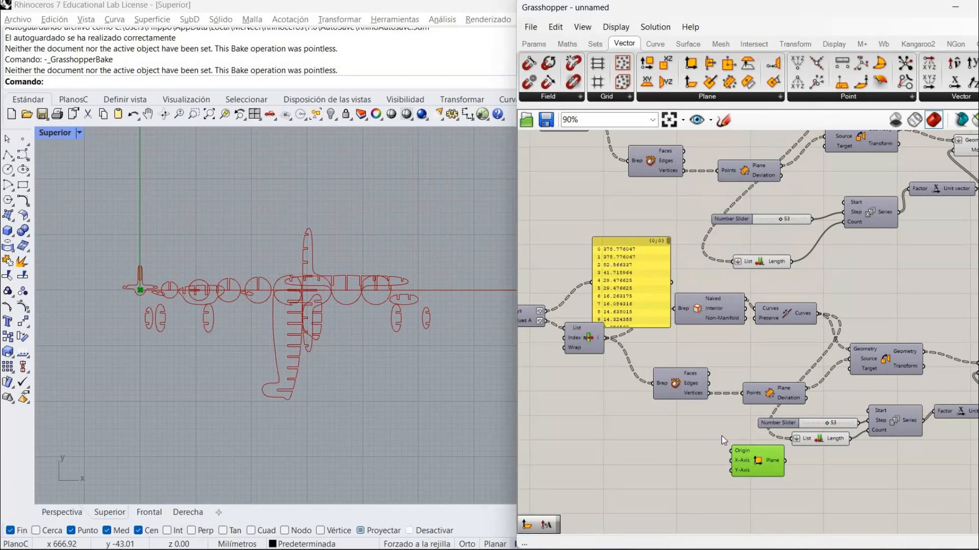
Add an Area component beside Construct Plane and feed its Geometry with the Faces of the nearby Deconstruct Brep
right_drag(717, 431, 707, 420)
scroll(707, 419, down, 1)
scroll(707, 419, up, 2)
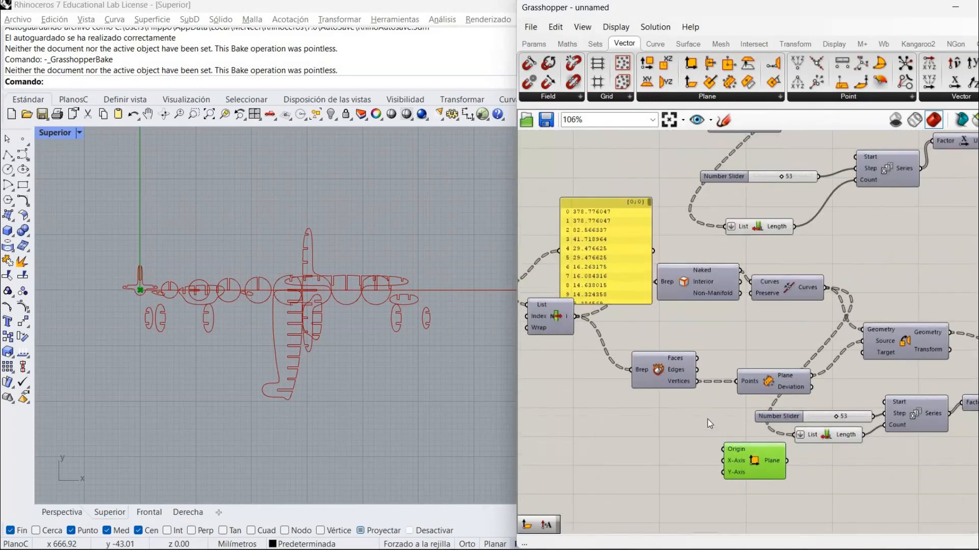
double_click(709, 419)
text(ar)
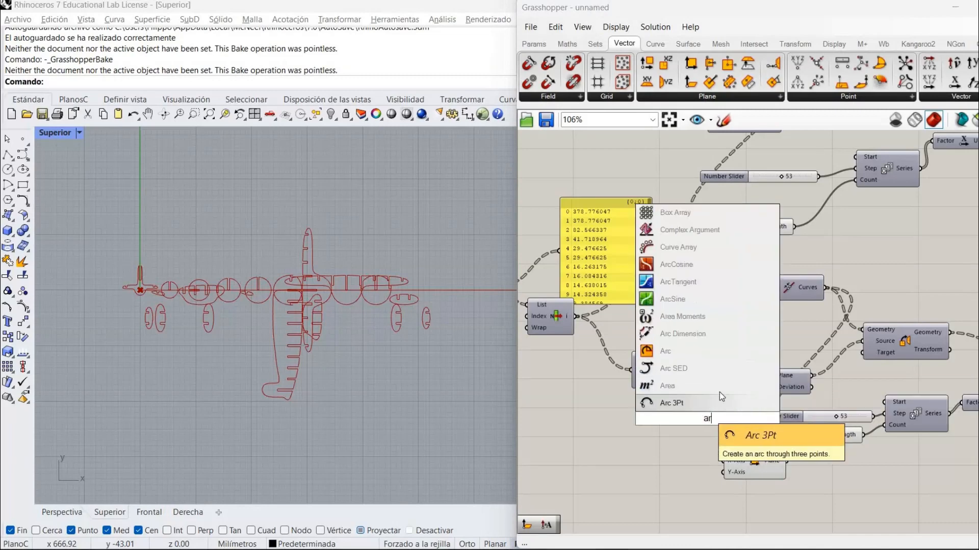
click(714, 386)
drag(697, 359, 644, 524)
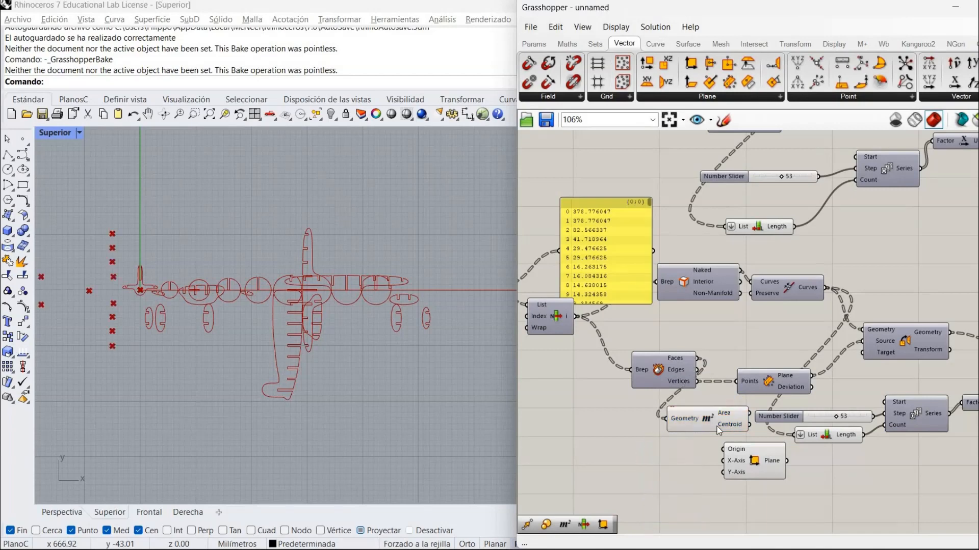
Feed the Origin of Construct Plane with the new Area component's Centroid and turn off the Area preview
drag(717, 426, 729, 462)
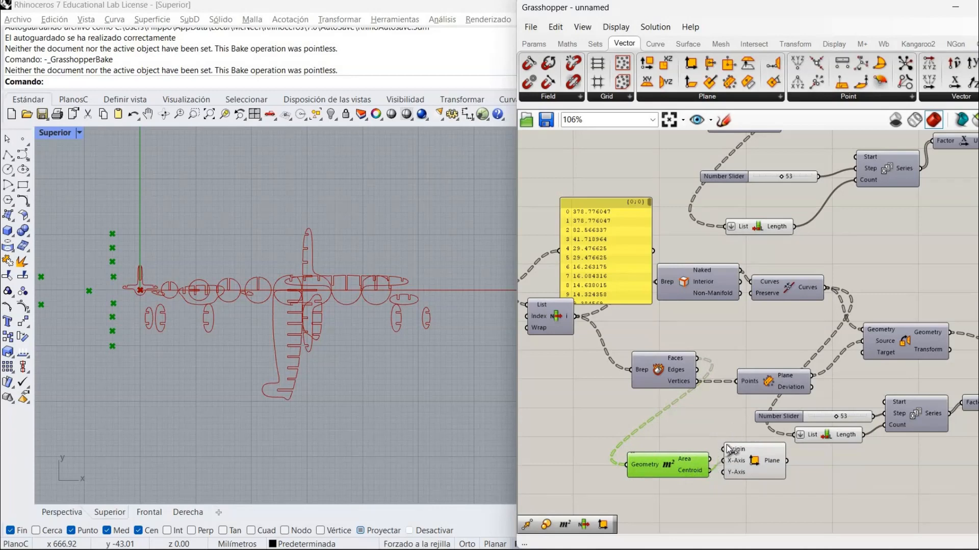
right_click(669, 471)
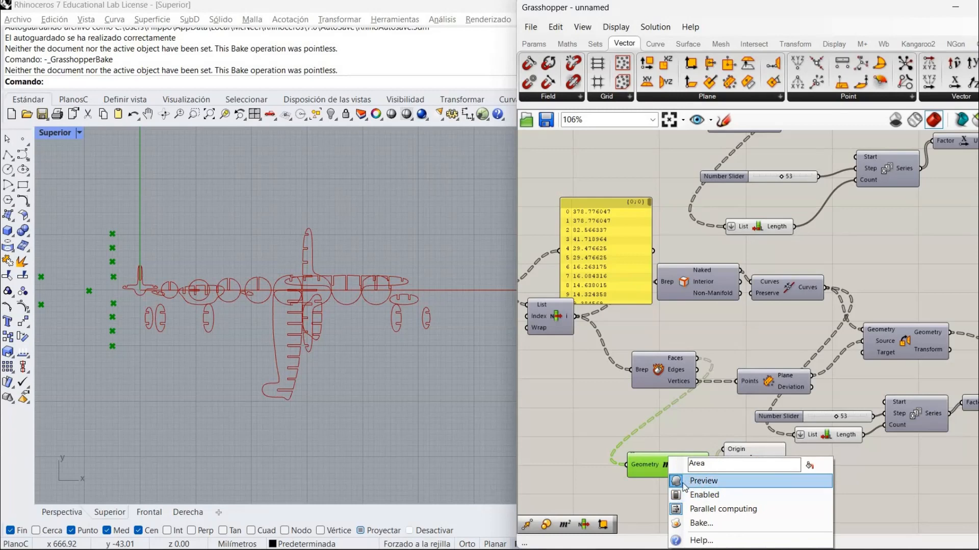
click(703, 480)
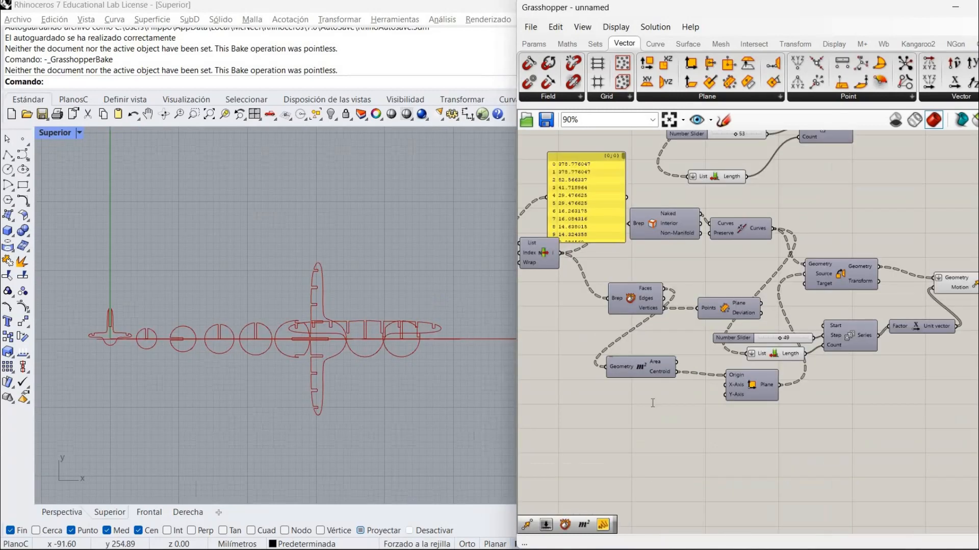
Add a Unit Z vector and feed the Y-Axis input of Construct Plane with it
double_click(652, 403)
text(z)
key(Return)
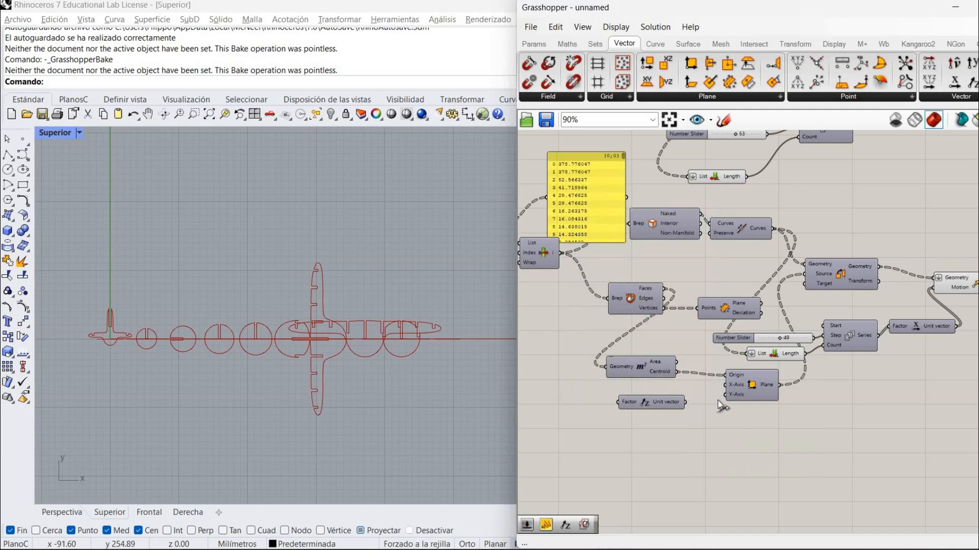
drag(720, 400, 720, 399)
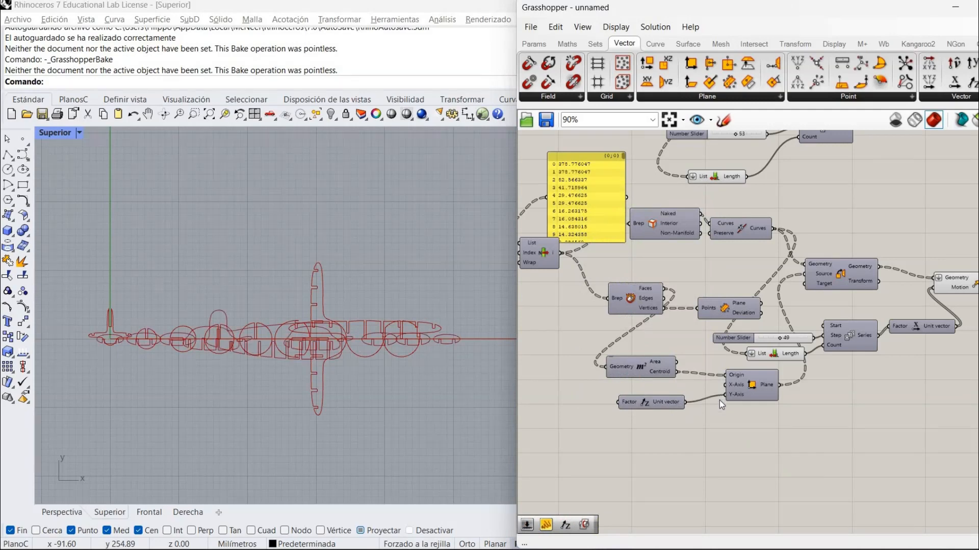
Add a second Move component after the lower chain's Move and feed its Geometry with the first Move's Geometry
right_drag(623, 404, 474, 409)
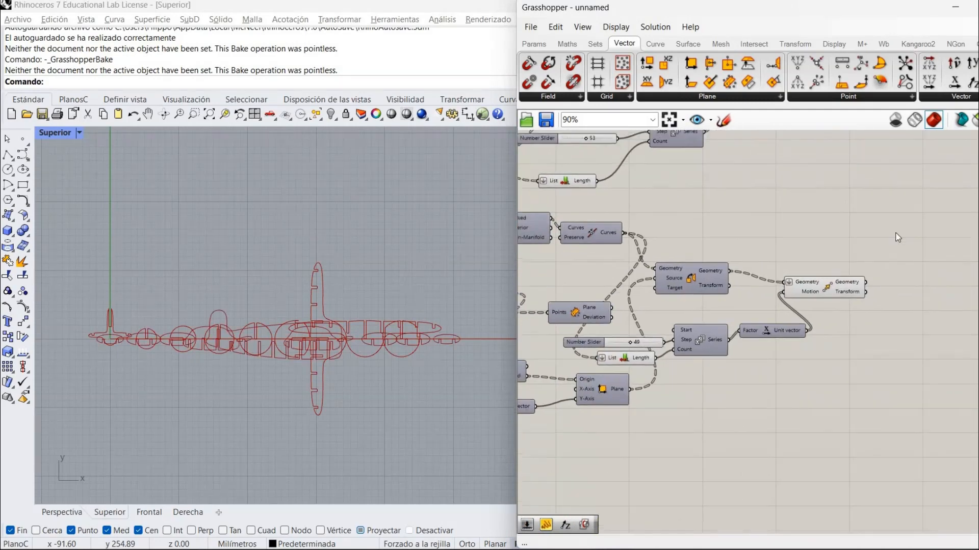
click(832, 289)
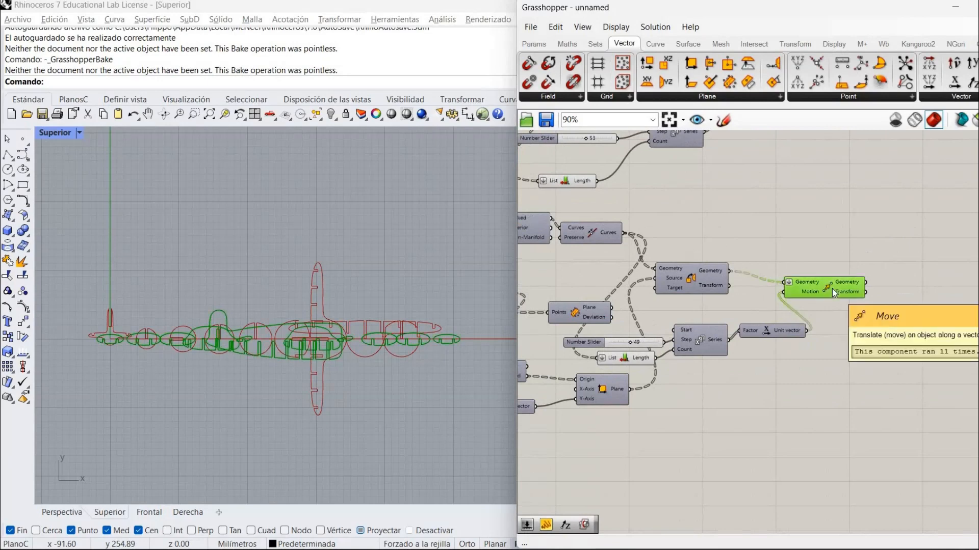
click(871, 307)
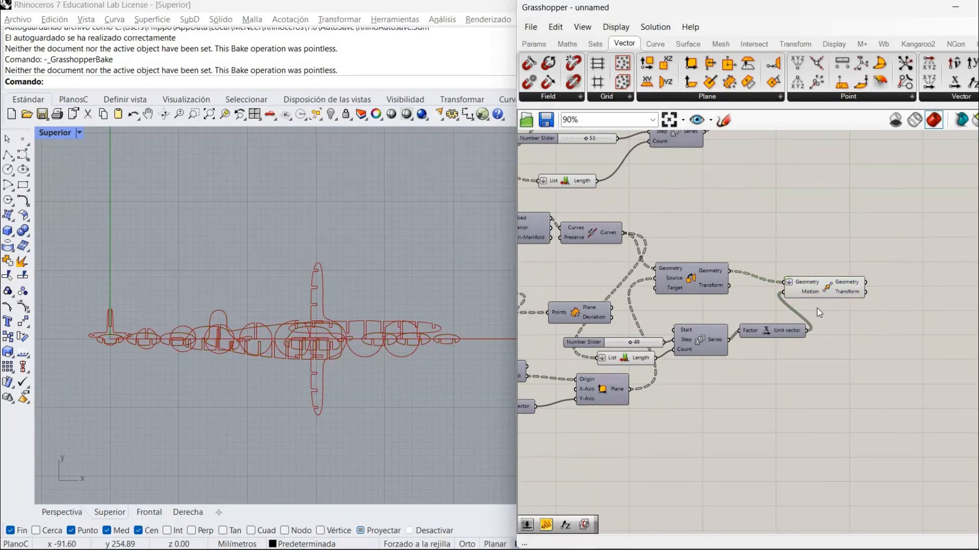
right_drag(901, 309, 848, 310)
double_click(850, 310)
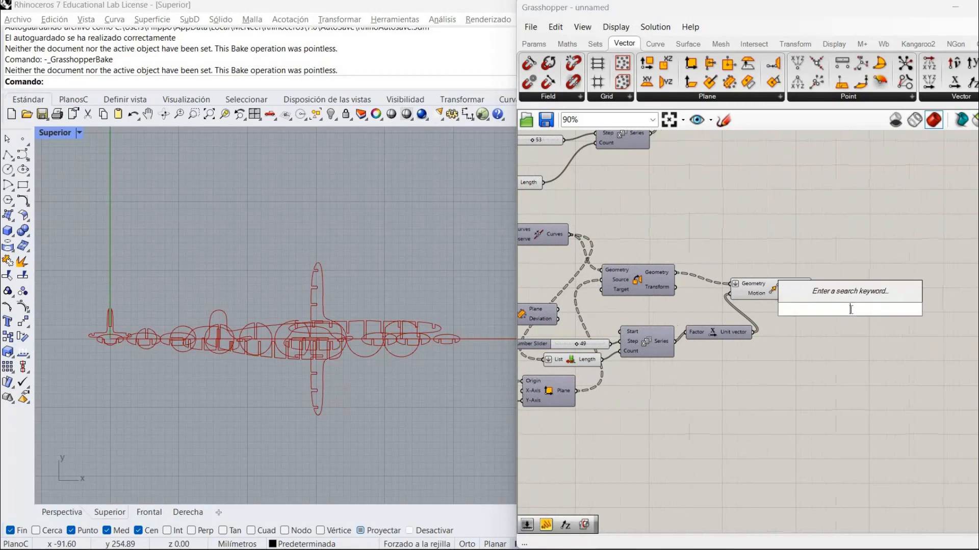
text(move)
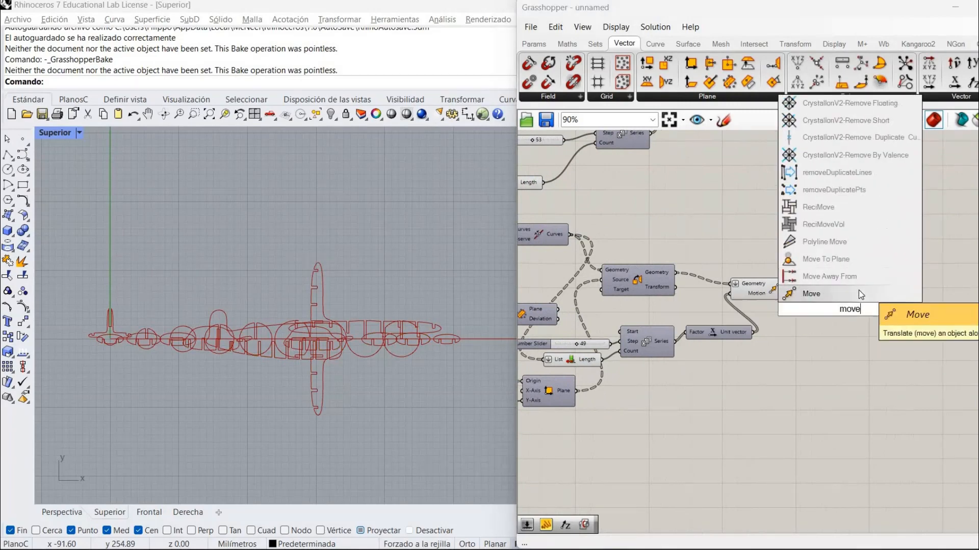
click(858, 291)
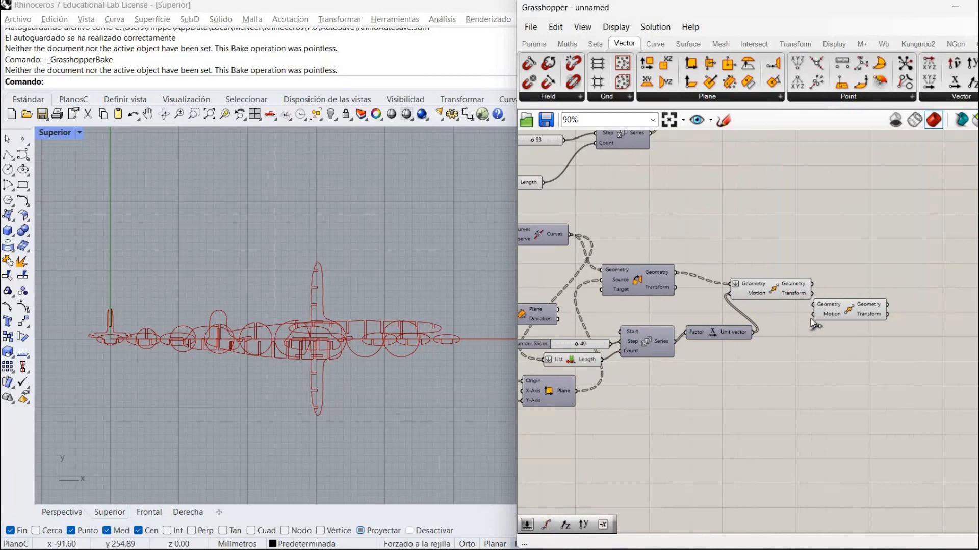
drag(814, 305, 887, 312)
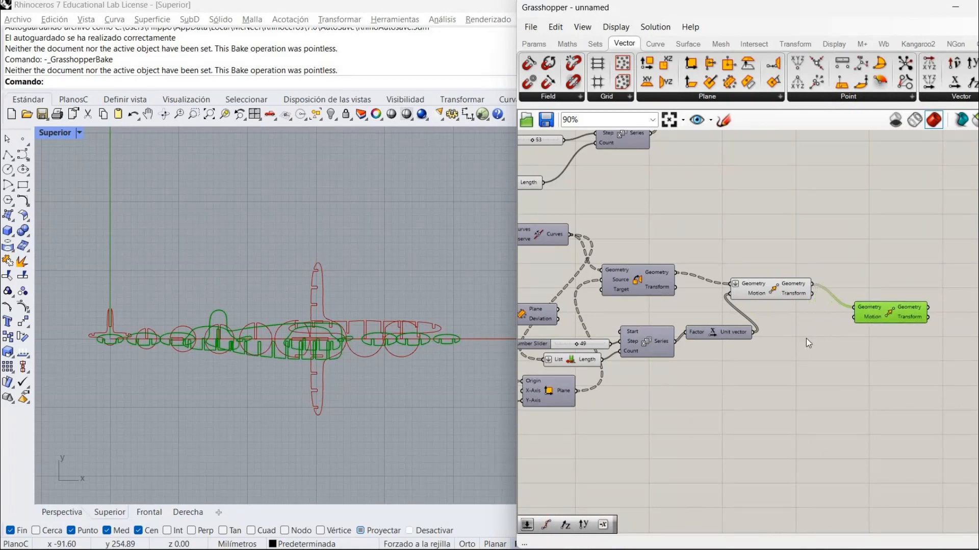
Add a Unit Y vector and connect it to the Motion input of the second Move
double_click(806, 338)
text(y)
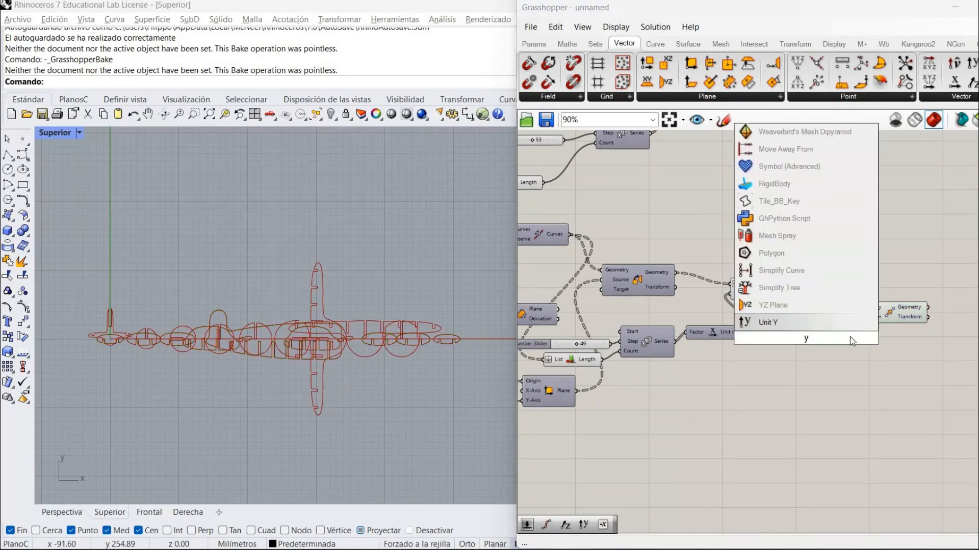
key(Return)
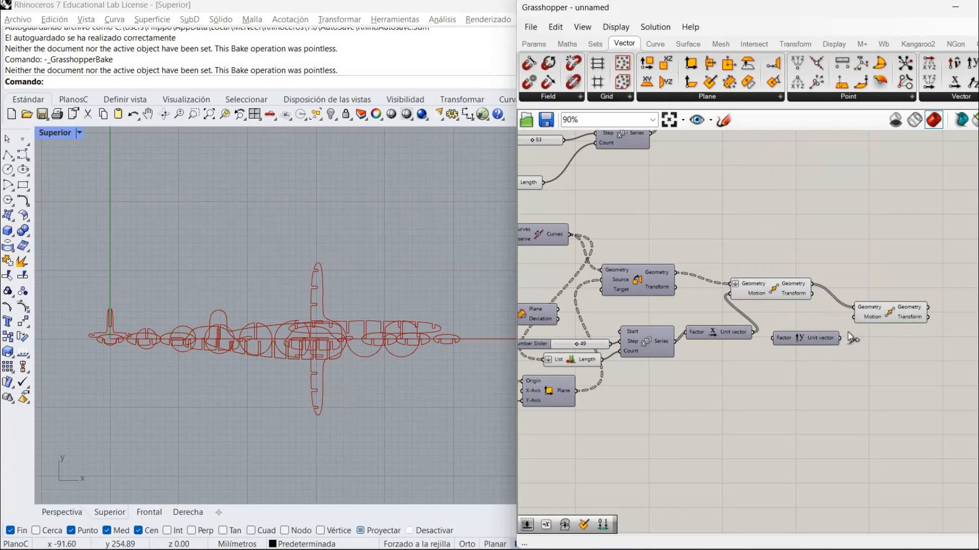
drag(854, 317, 827, 337)
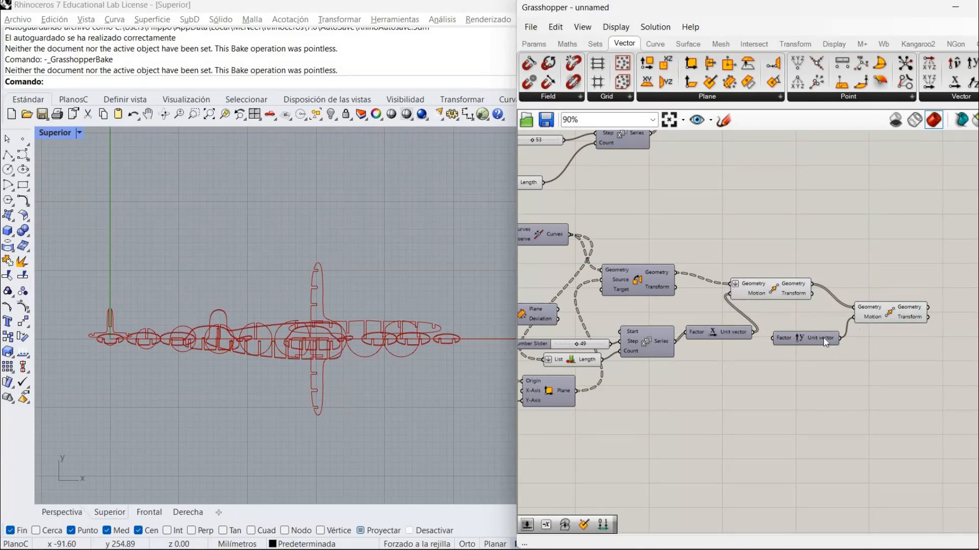
Add a number slider ranging from 50 to 200, feed the Unit Y Factor with it and set it to 151
double_click(752, 401)
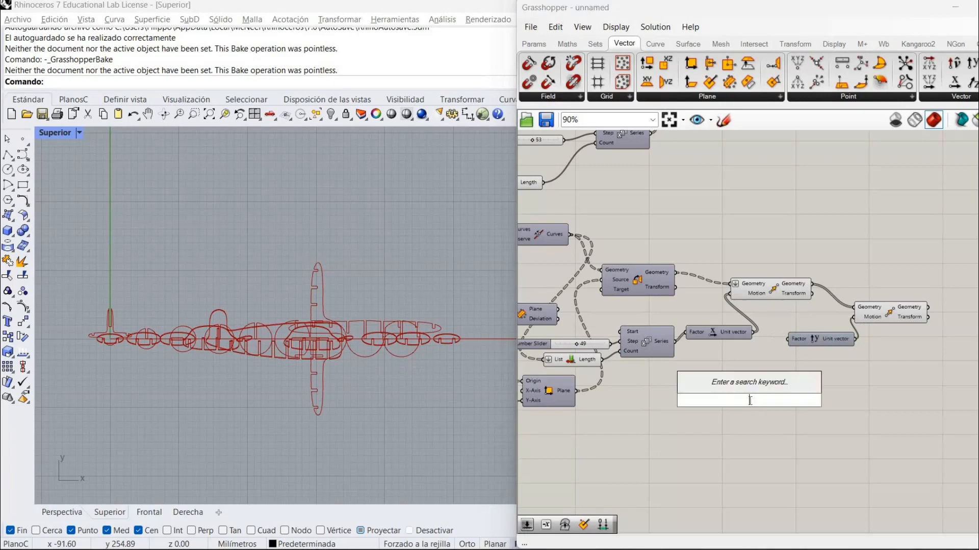
text(50..200)
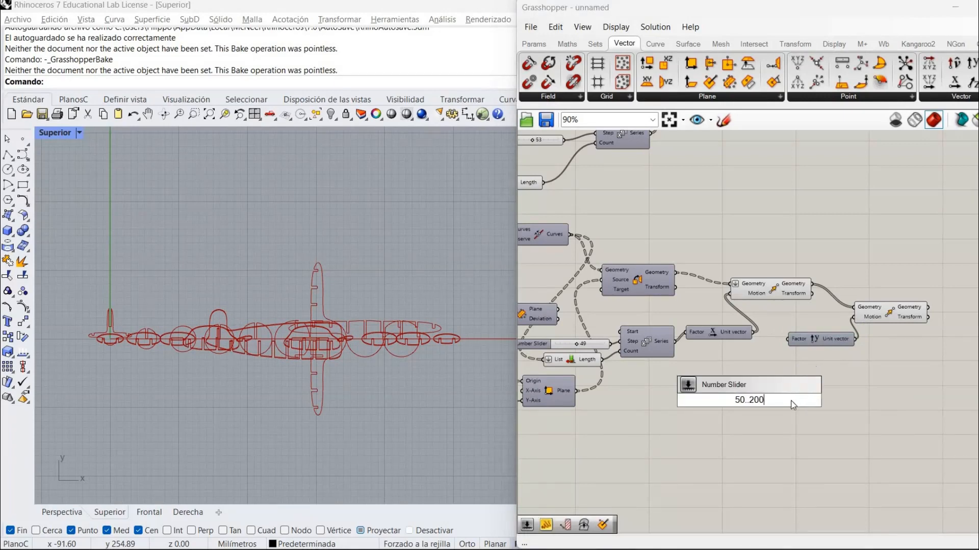
key(Return)
drag(797, 400, 787, 339)
click(735, 374)
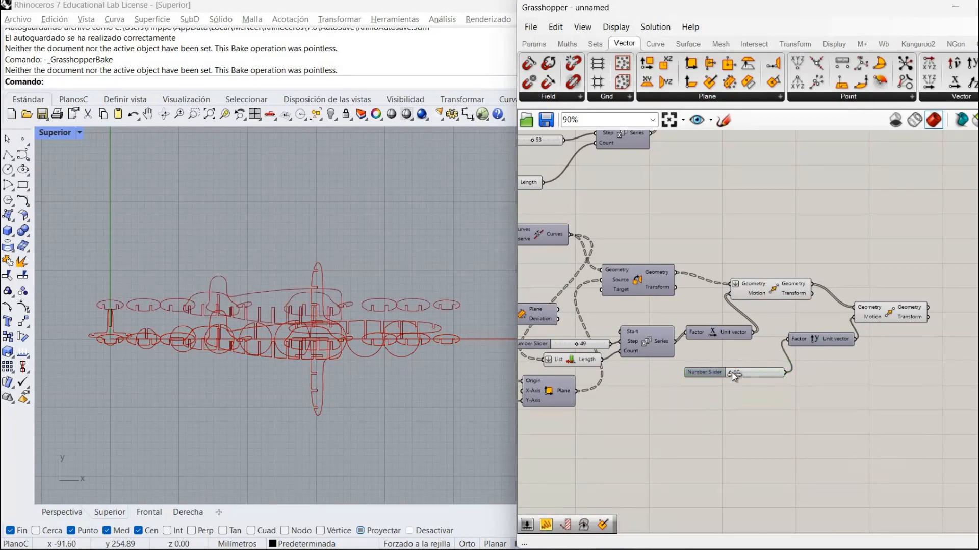
drag(735, 375, 780, 378)
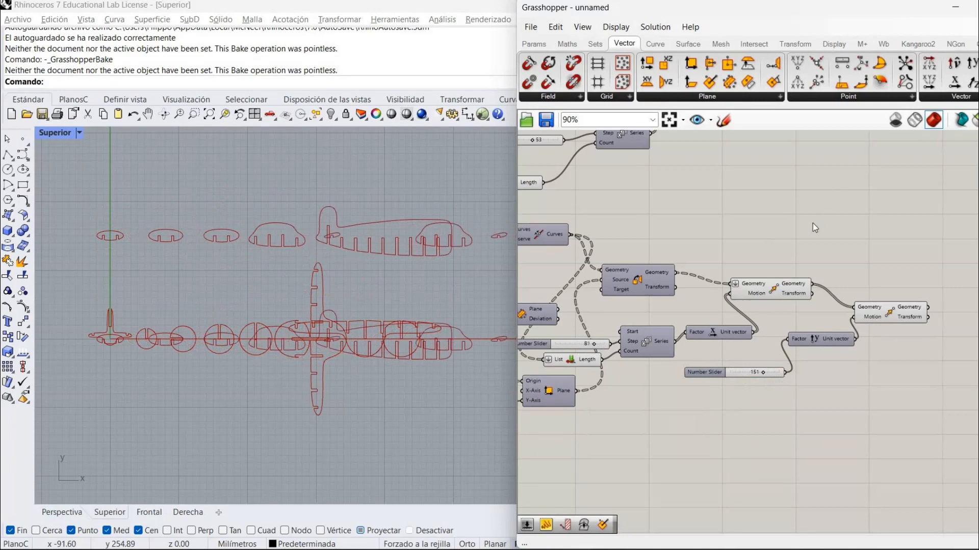
Turn off the preview of the lower chain's first Move so only the Y-shifted outlines are displayed
right_click(780, 285)
click(803, 305)
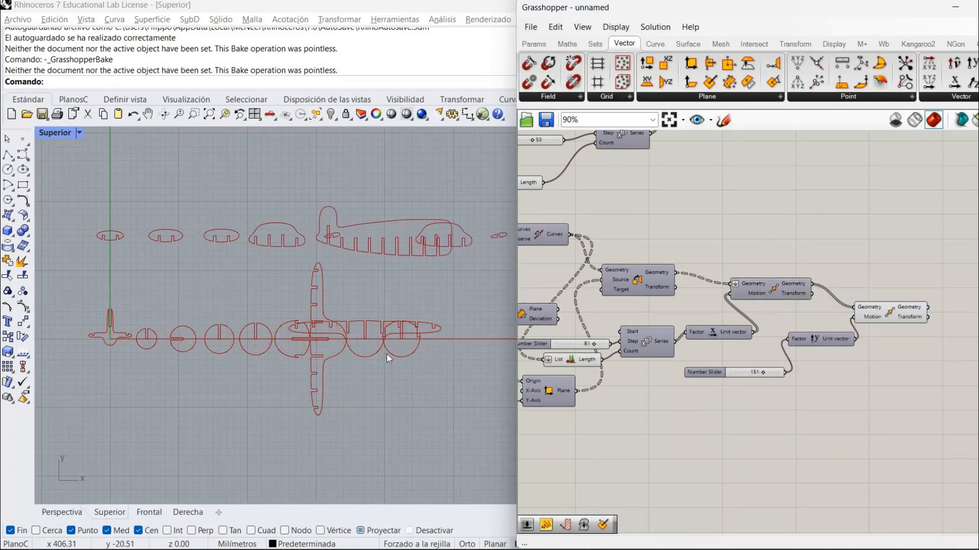
scroll(386, 353, down, 4)
right_drag(387, 354, 276, 352)
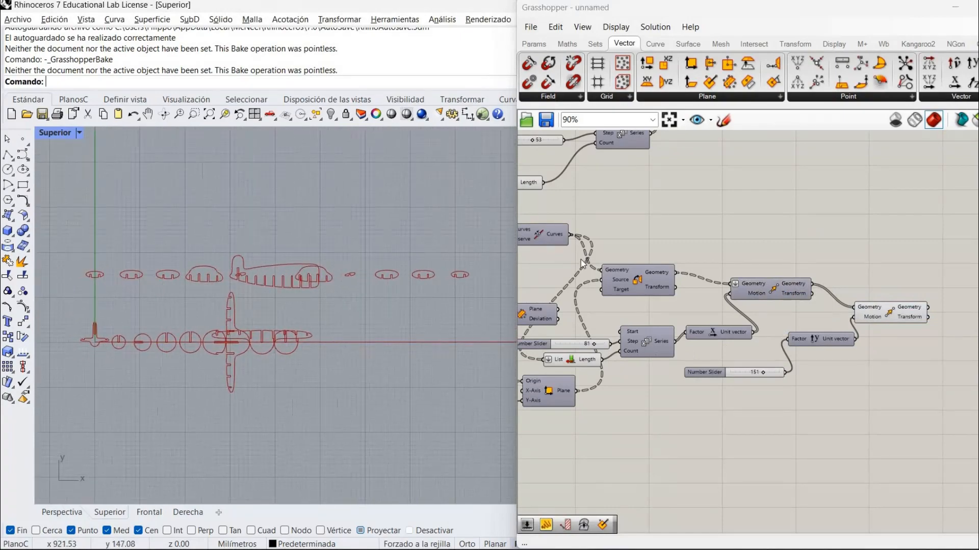
Review the whole definition from the contour and waffle groups to the Move components of both layout chains
right_drag(723, 209, 961, 510)
right_drag(607, 495, 969, 301)
right_drag(581, 161, 638, 188)
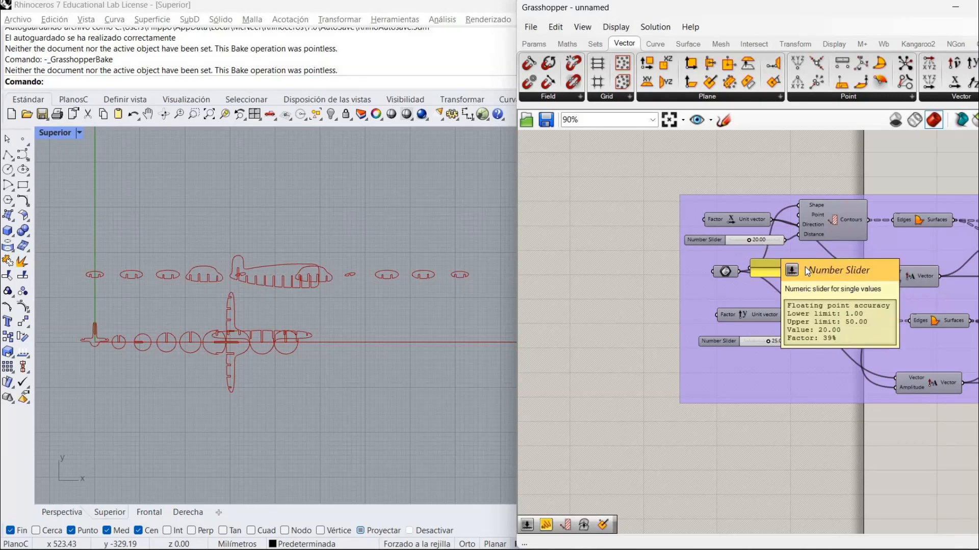
right_drag(610, 291, 910, 222)
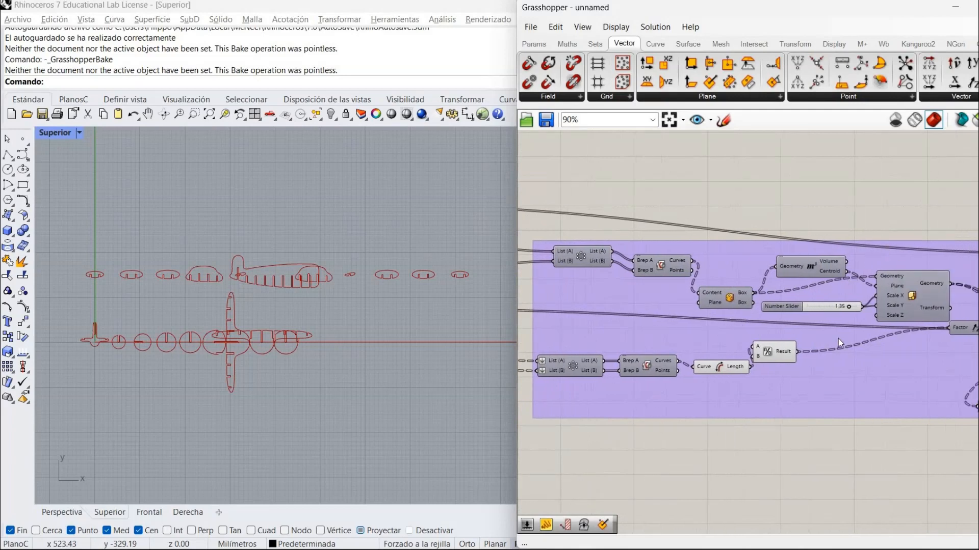
right_drag(838, 339, 899, 354)
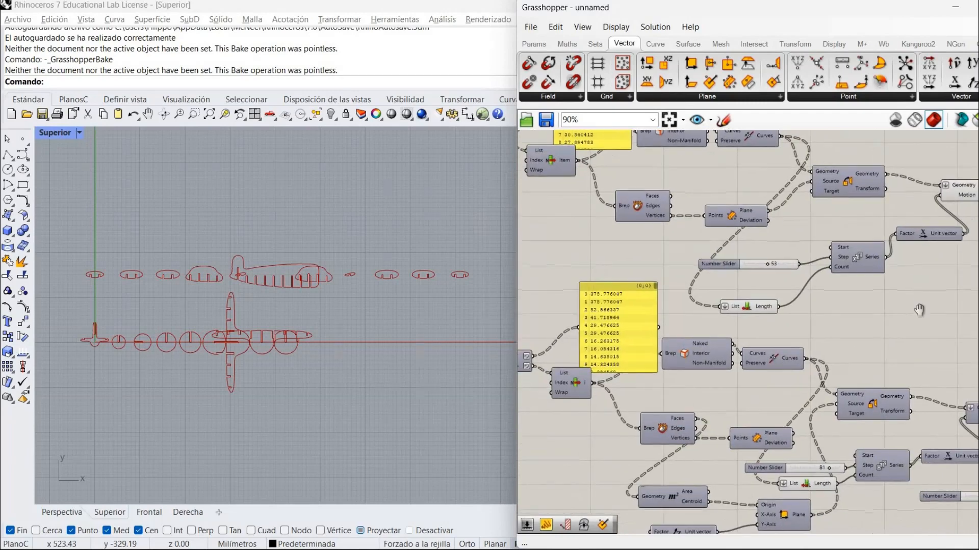
right_drag(796, 273, 791, 230)
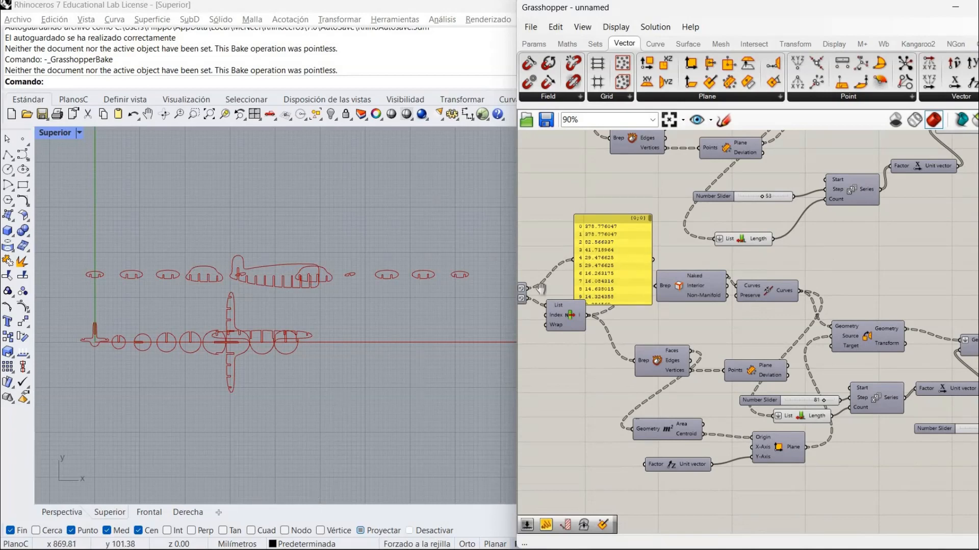
right_drag(962, 313, 812, 369)
scroll(812, 369, down, 1)
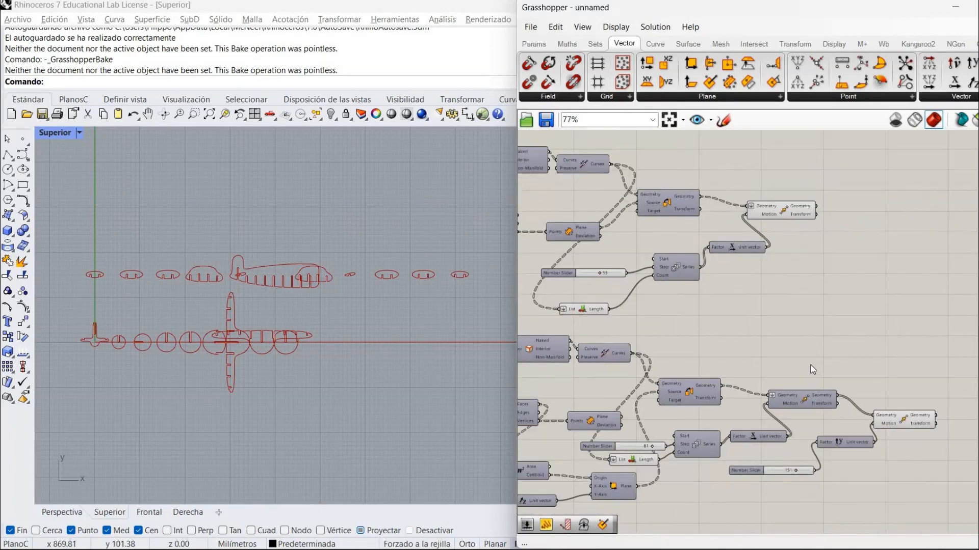